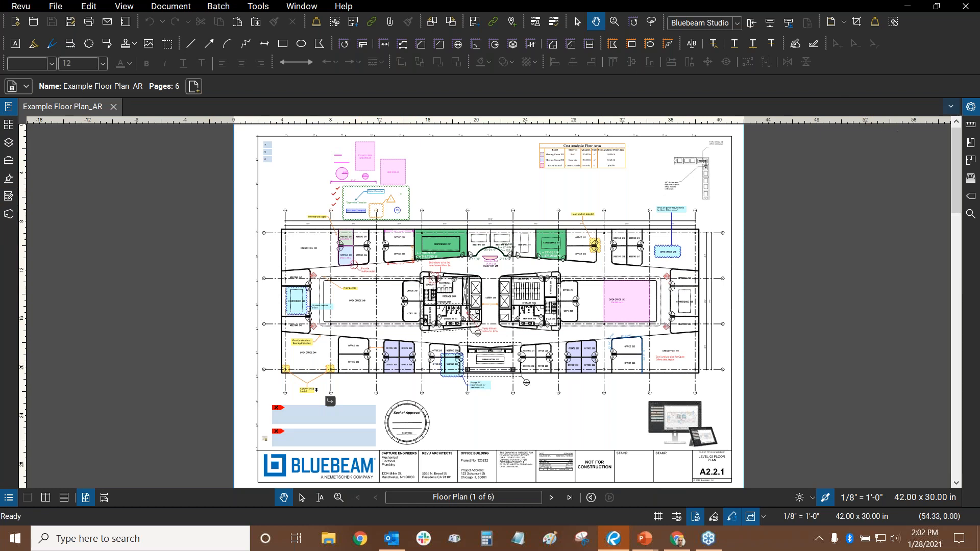
- Add the form tools toolbar to the interface and switch to the Revu profile
right_click(843, 58)
left_click(886, 188)
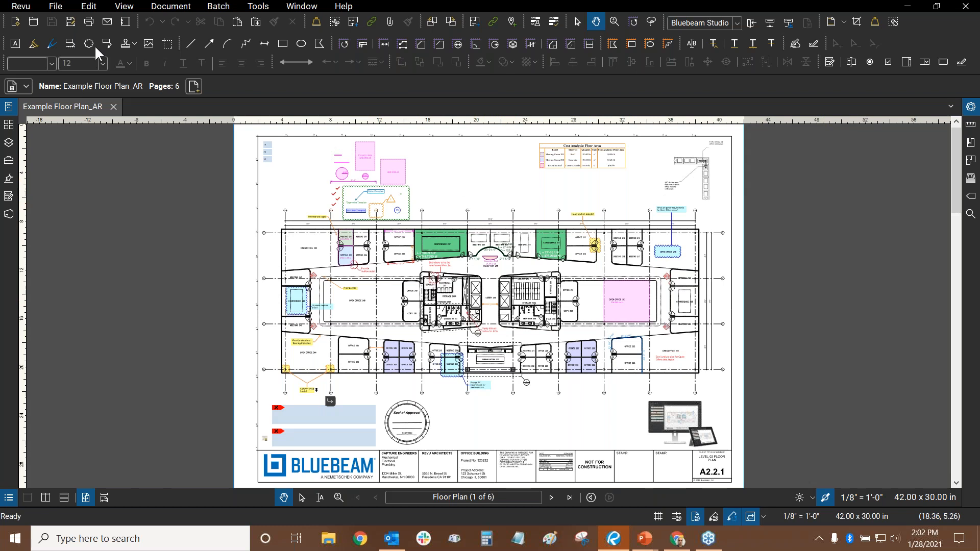
left_click(23, 7)
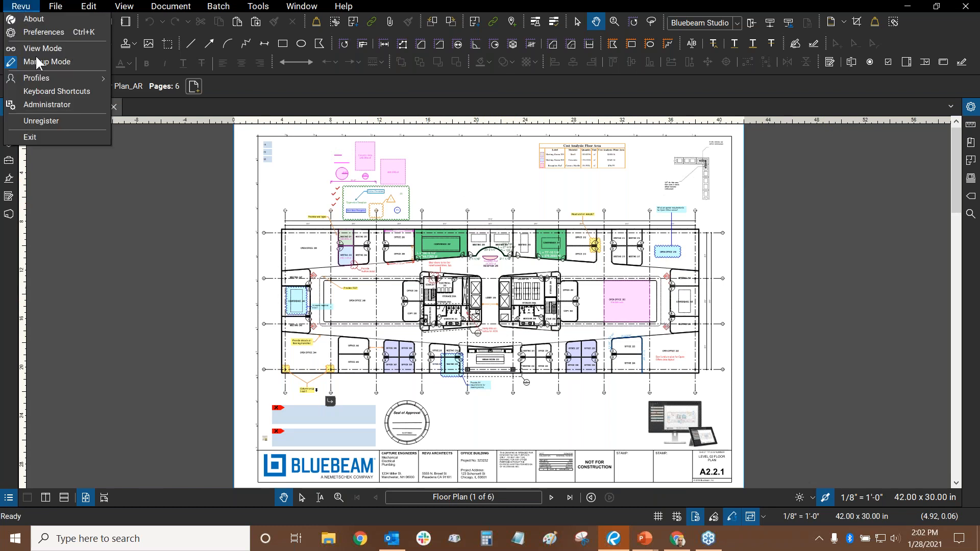
mouse_move(39, 79)
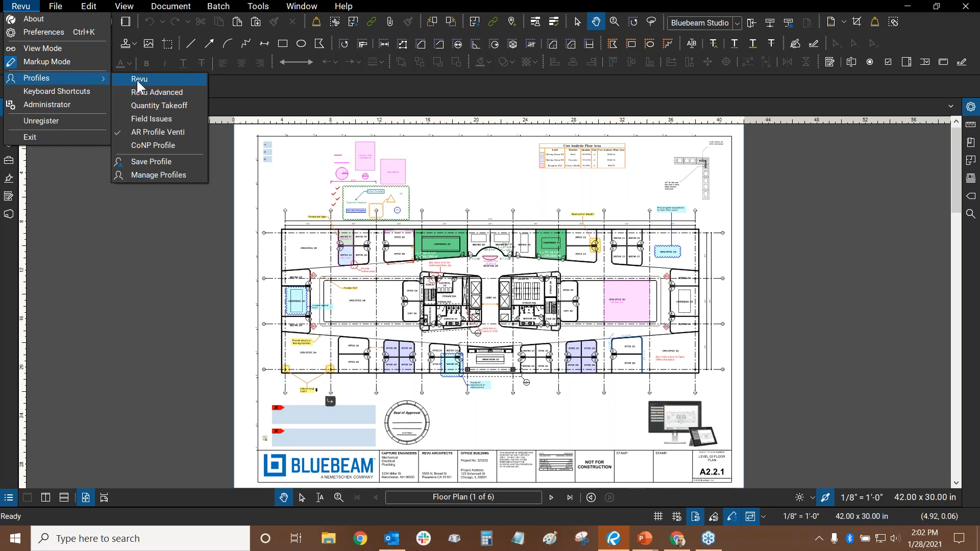
left_click(154, 77)
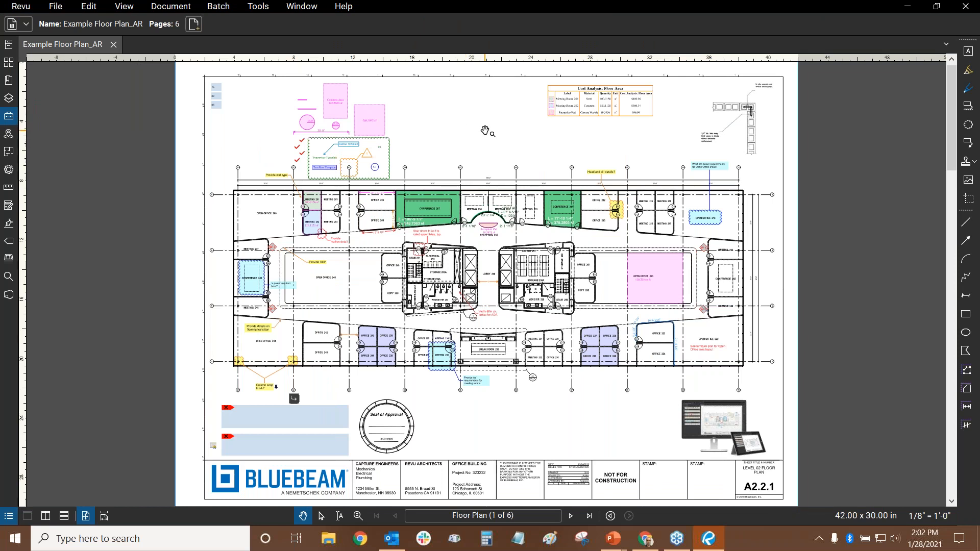
- Review the recent and pinned files, the page thumbnails and the tool sets in the Tool Chest
left_click(8, 46)
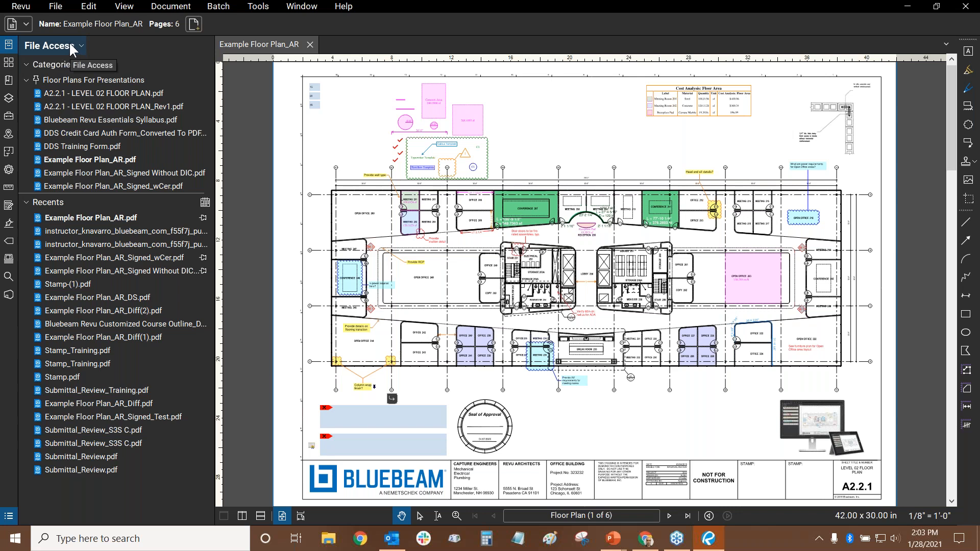
left_click(8, 62)
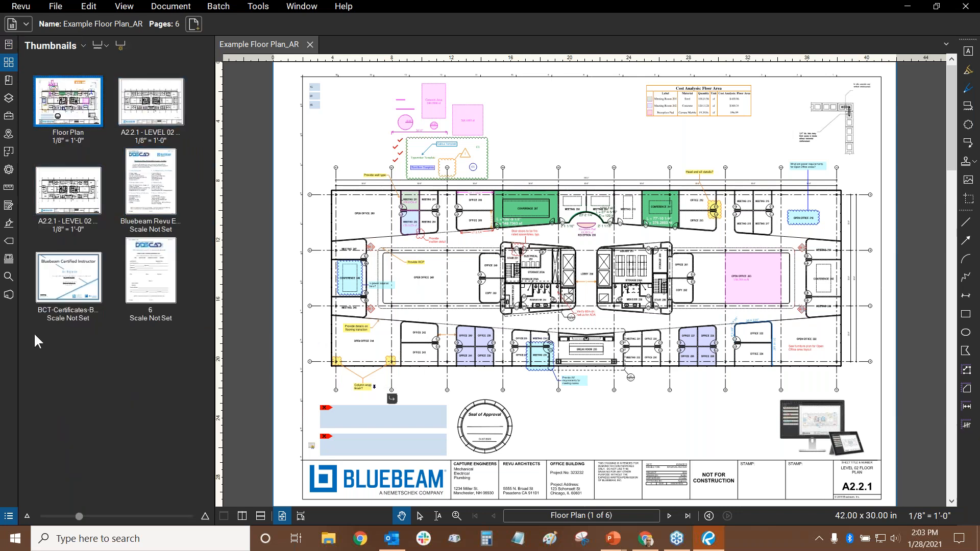
left_click(8, 116)
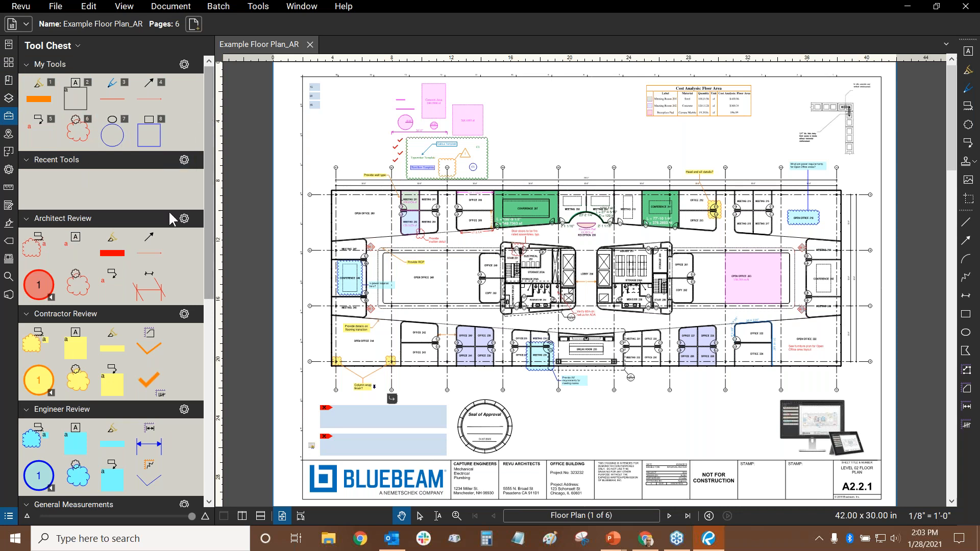
left_click_drag(212, 125, 210, 177)
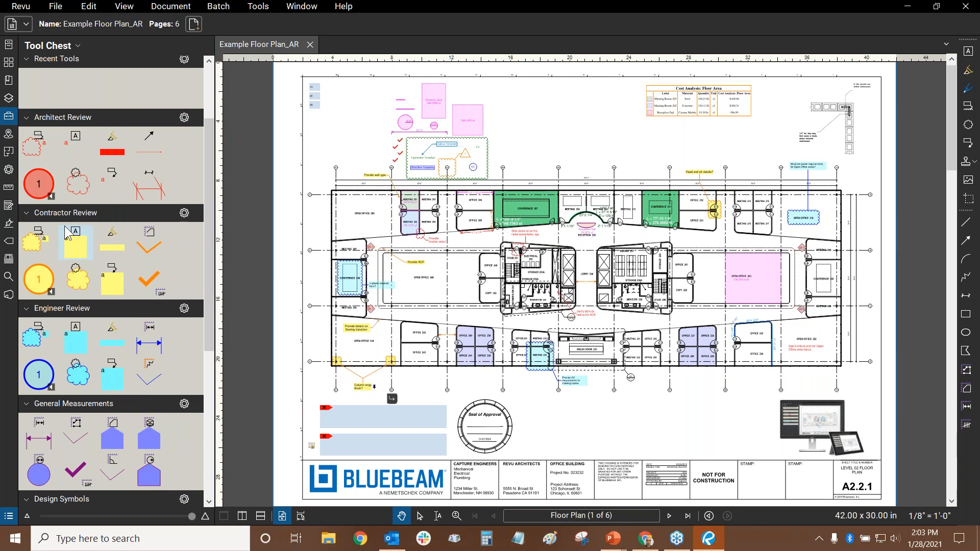
left_click_drag(207, 284, 204, 210)
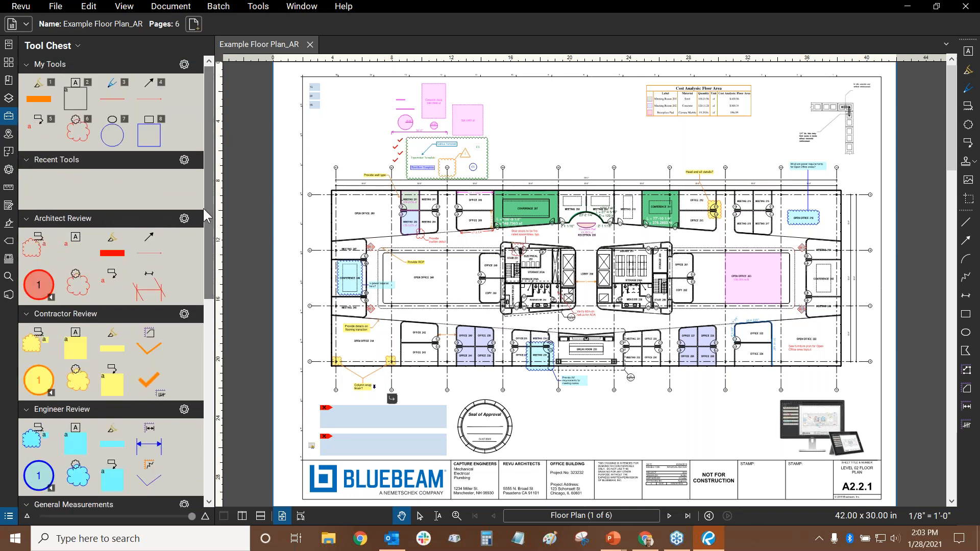
- Select the square area measurement beside the Concrete Area and examine its general, appearance and custom properties
left_click(10, 172)
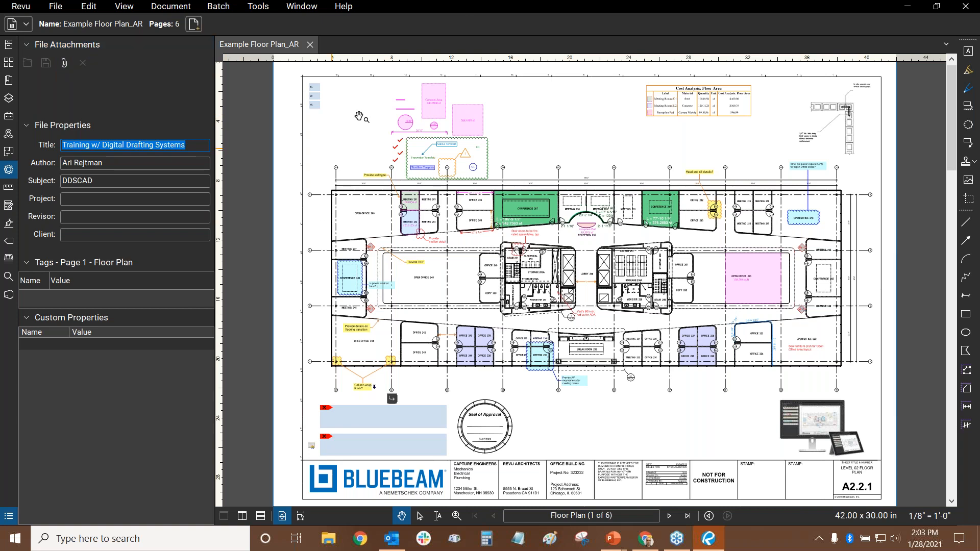
left_click(350, 146)
left_click_drag(371, 164, 432, 263)
scroll(556, 208, "up", 3)
scroll(526, 250, "up", 1)
left_click(526, 226)
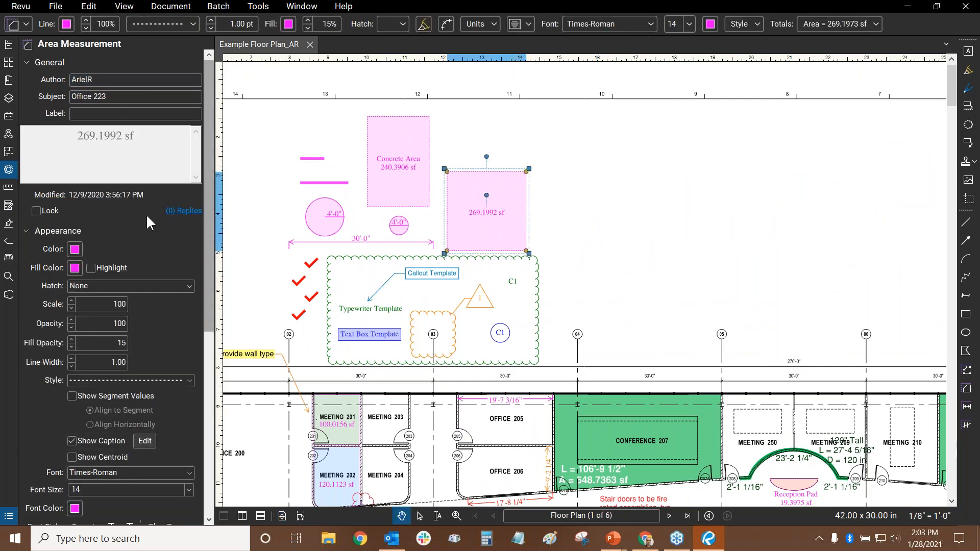
left_click_drag(206, 183, 206, 297)
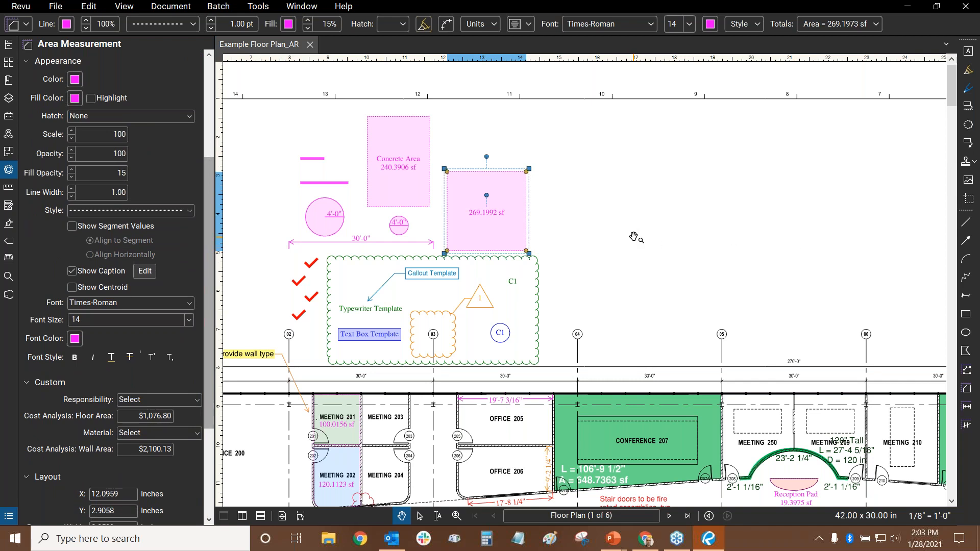
mouse_move(607, 236)
left_mouse_down()
mouse_move(725, 220)
mouse_move(706, 213)
left_mouse_up()
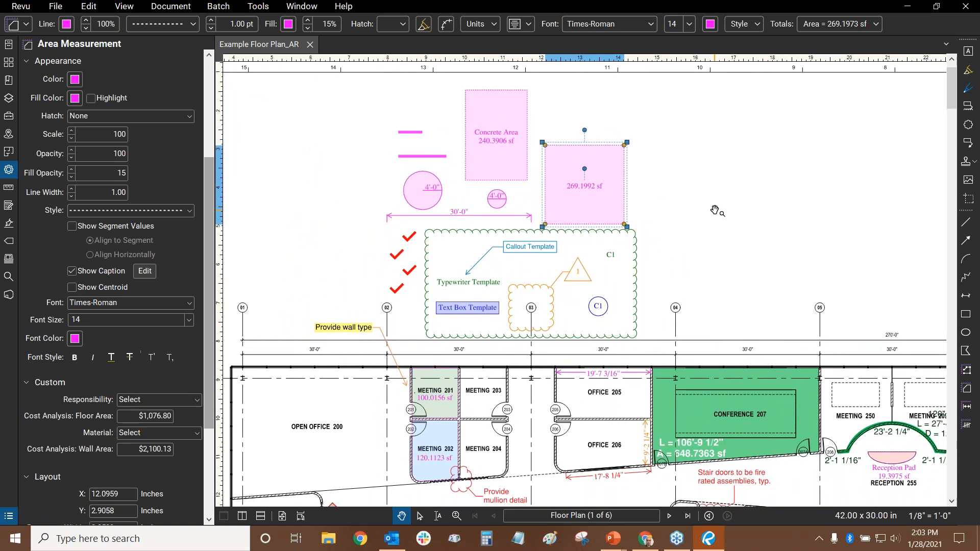
- Activate the orange highlight tool from My Tools, examine its properties and leave the tool without marking anything
left_click(8, 119)
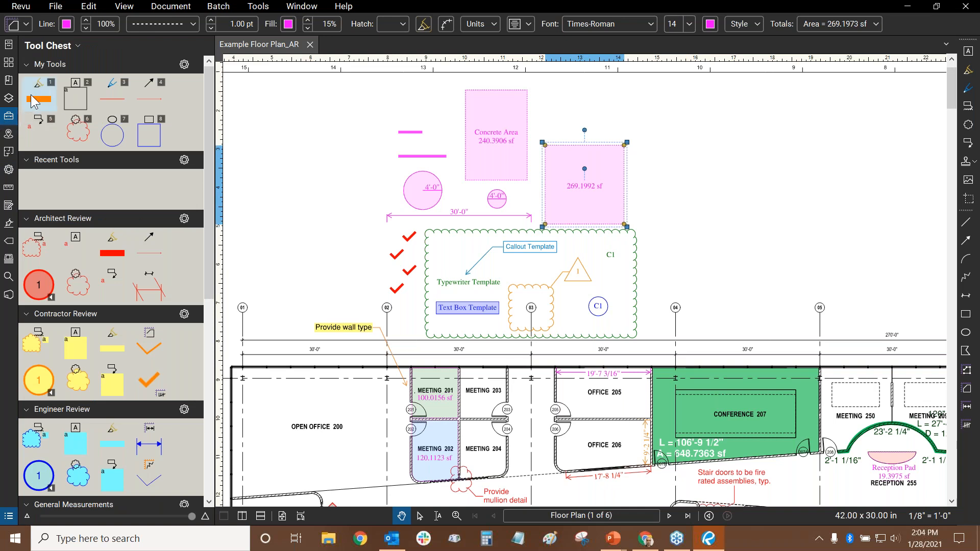
left_click(32, 101)
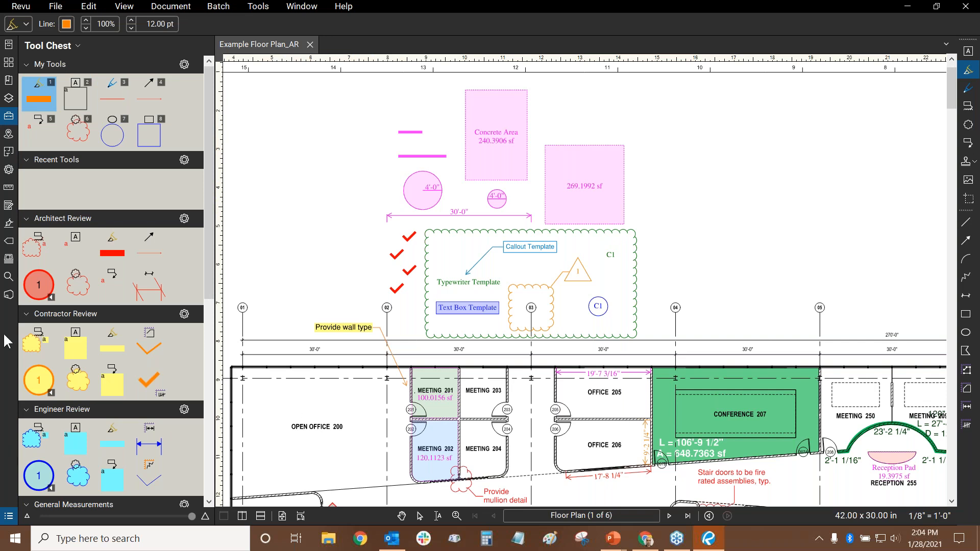
left_click(9, 169)
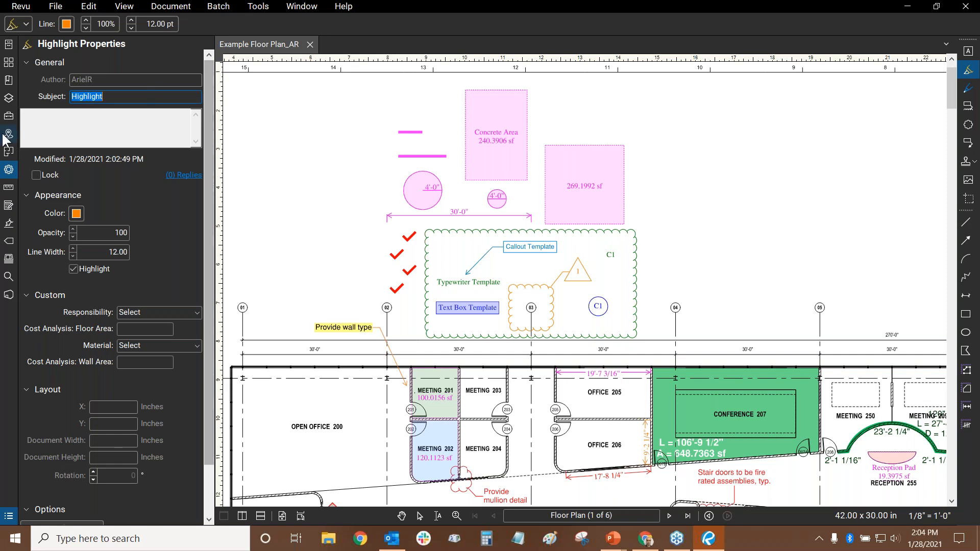
mouse_move(211, 147)
left_mouse_down()
mouse_move(207, 288)
mouse_move(204, 147)
left_mouse_up()
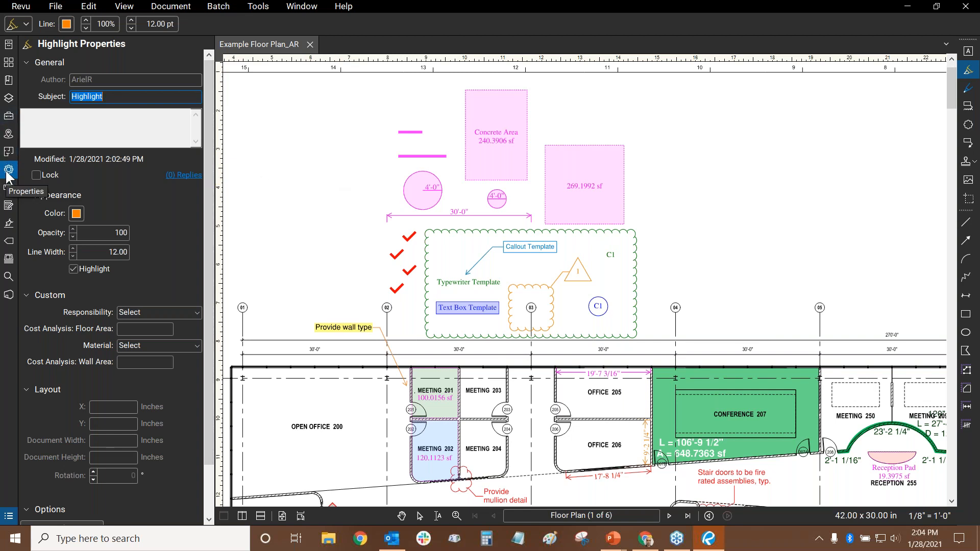
mouse_move(401, 184)
left_mouse_down()
mouse_move(413, 237)
mouse_move(444, 221)
left_mouse_up()
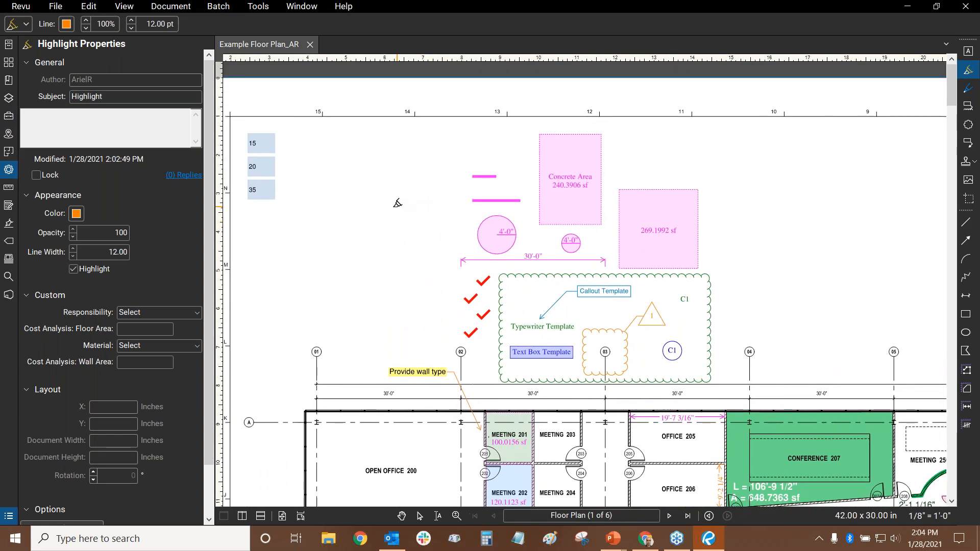
key("Escape")
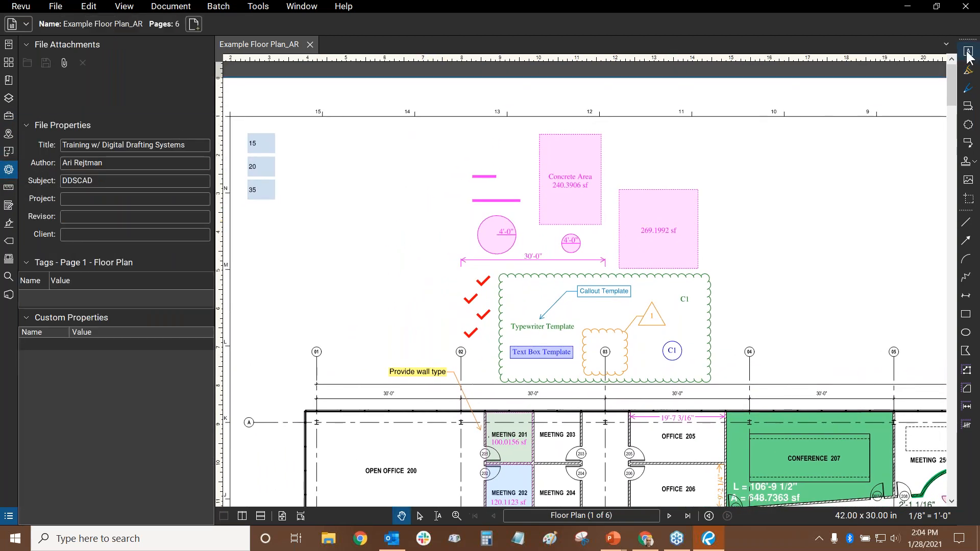
- Return to the Tool Chest and look through the list of available stamps without choosing one
left_click(8, 116)
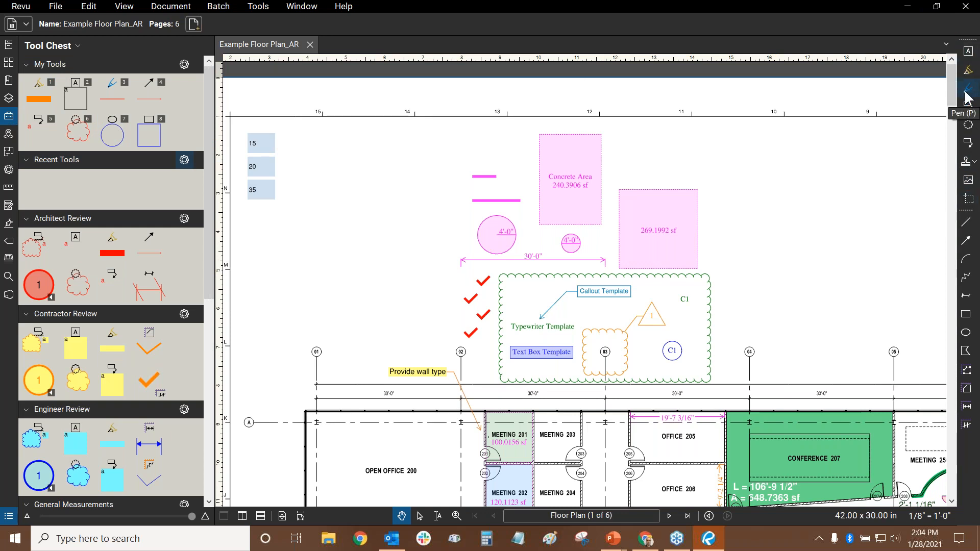
left_click(970, 163)
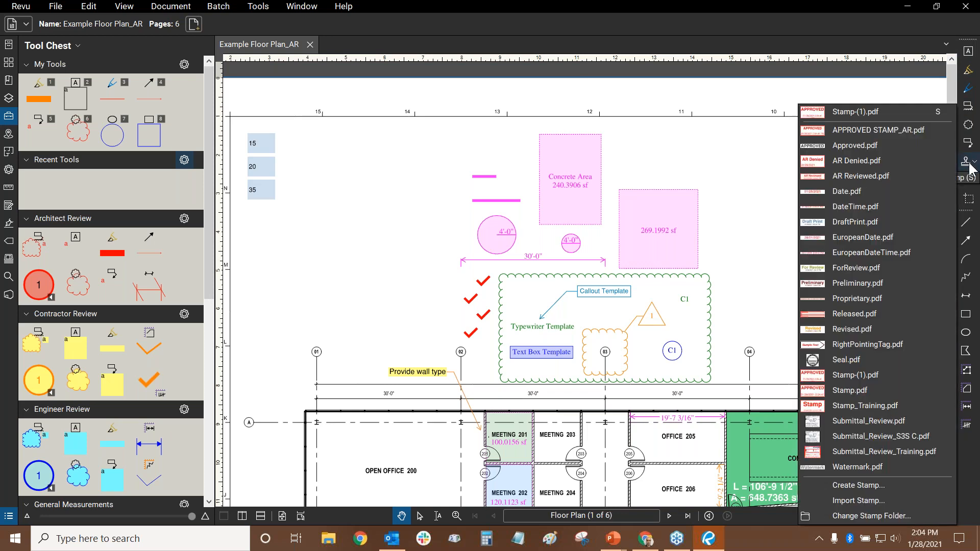
left_click(969, 164)
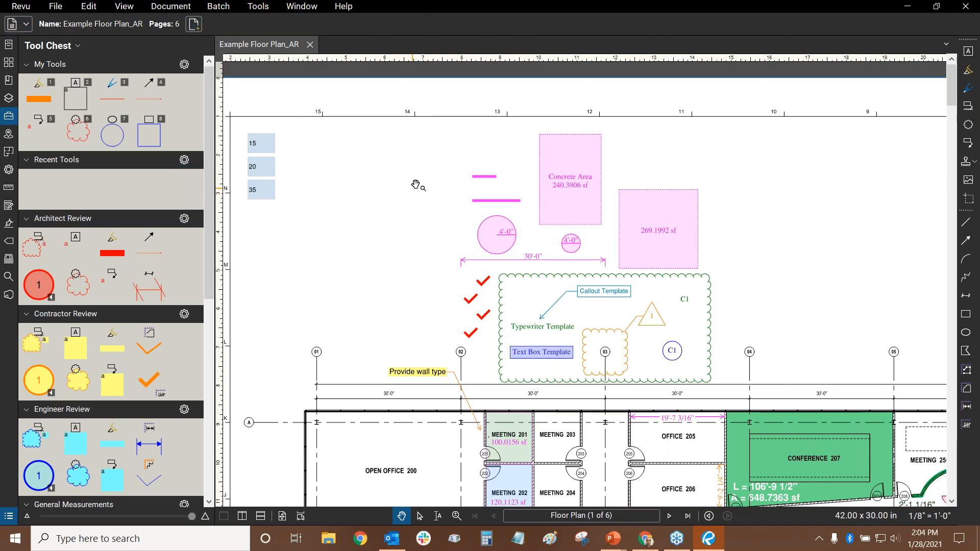
- Select the larger circular radius measurement and examine its properties
left_click(512, 238)
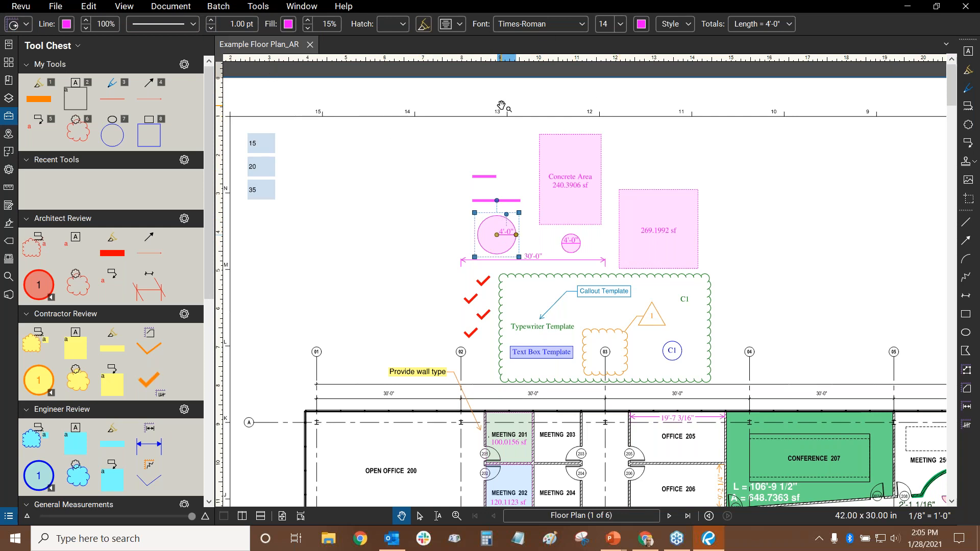
left_click(8, 169)
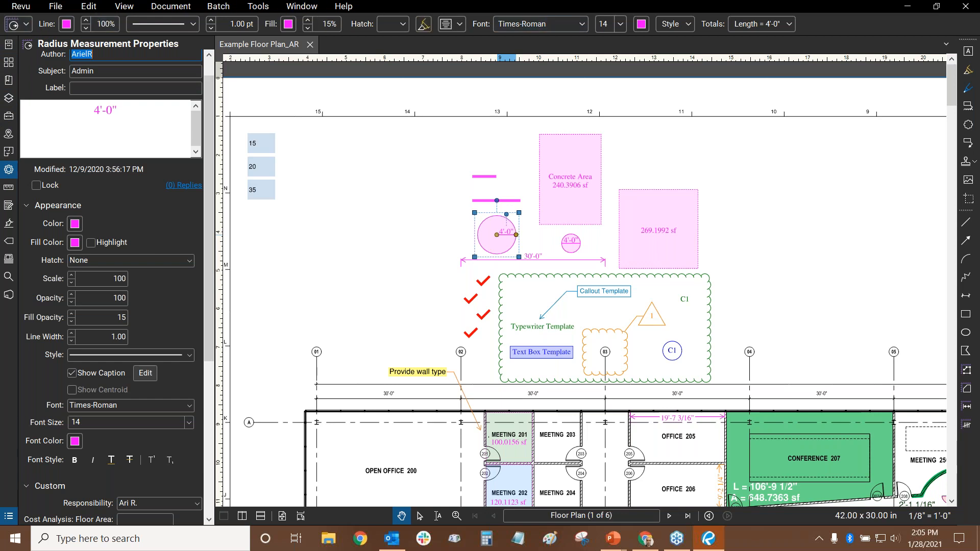
left_click_drag(415, 213, 325, 195)
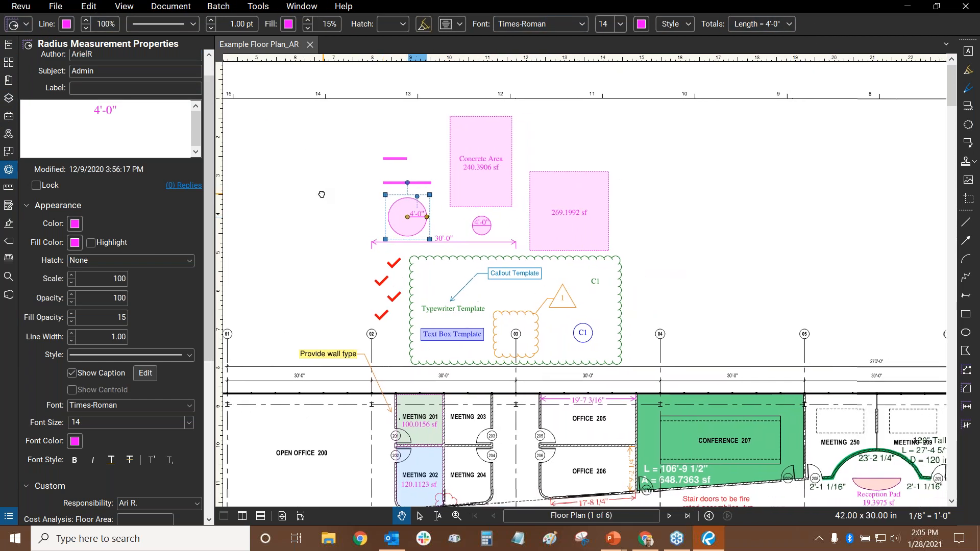
left_click_drag(297, 241, 364, 252)
- Select the Callout Template markup, examine its formatting properties and deselect it
left_click(589, 289)
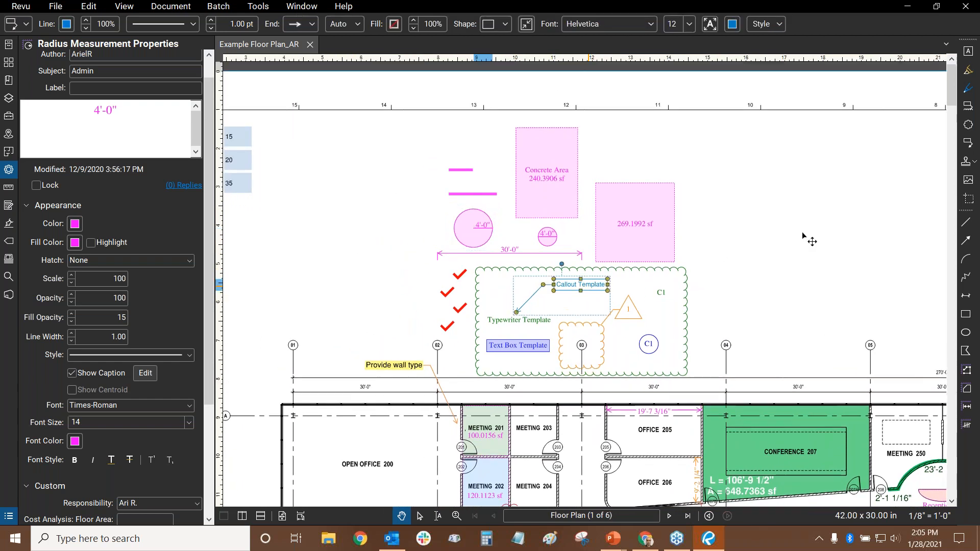
left_click_drag(755, 219, 683, 227)
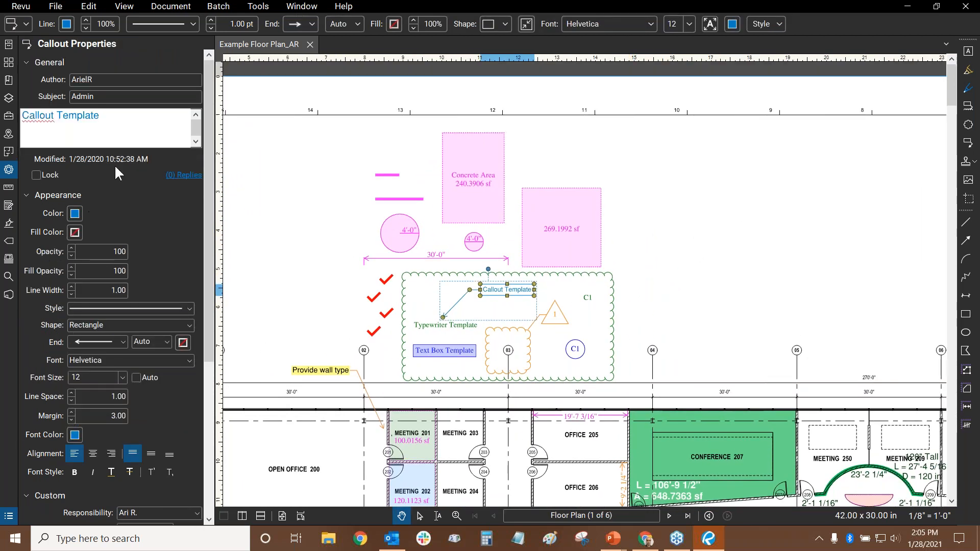
left_click(524, 23)
left_click(528, 27)
left_click(624, 221)
left_click_drag(707, 203, 630, 209)
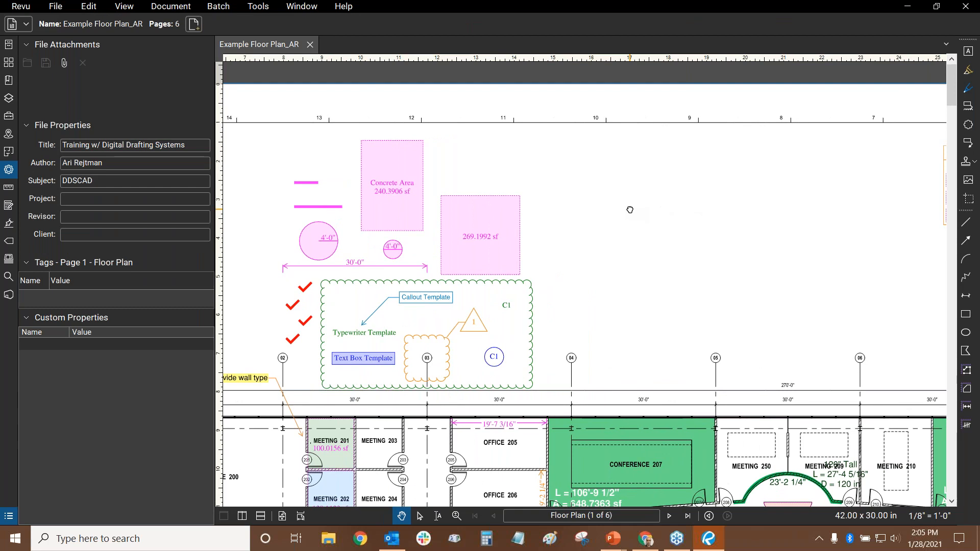
scroll(633, 212, "down", 3)
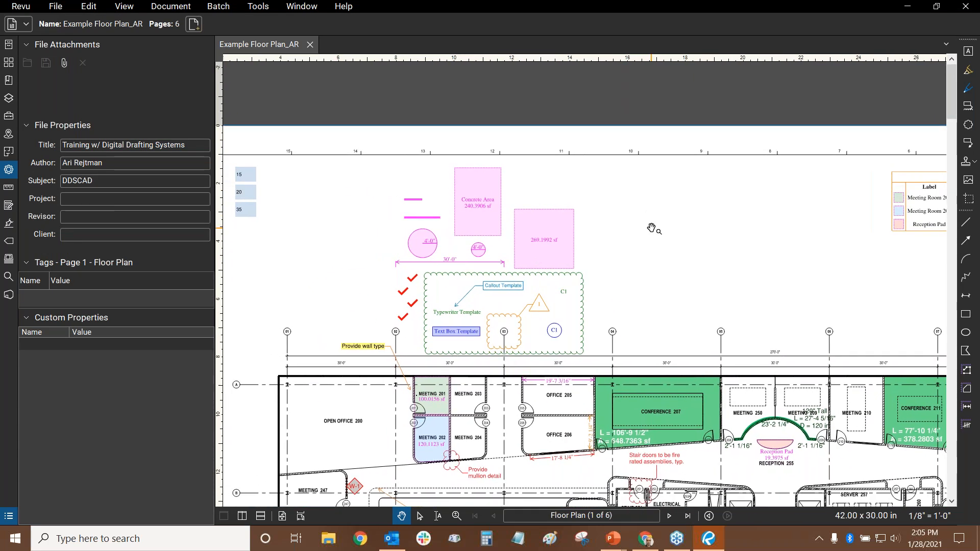
left_click_drag(633, 216, 674, 220)
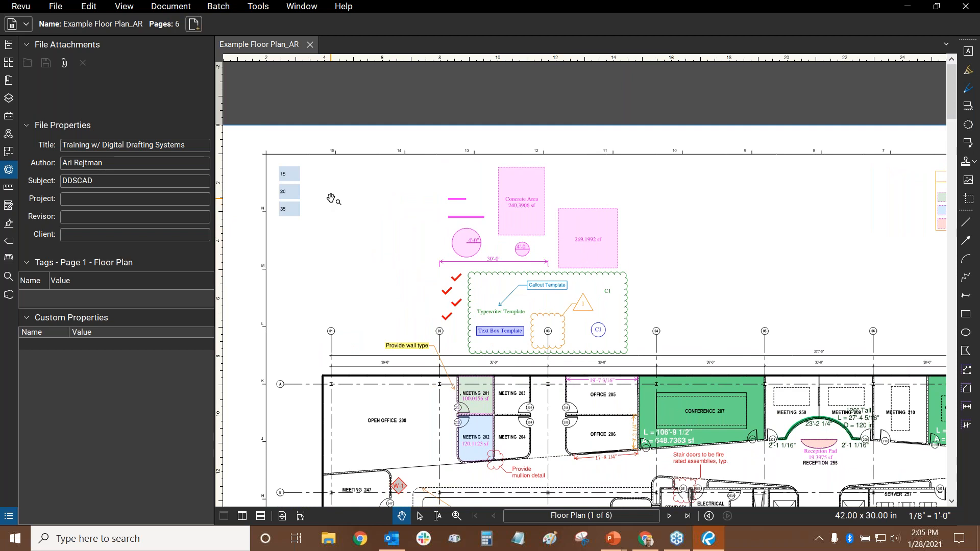
- Switch the interface to the Revu Advanced profile
left_click(22, 7)
mouse_move(33, 77)
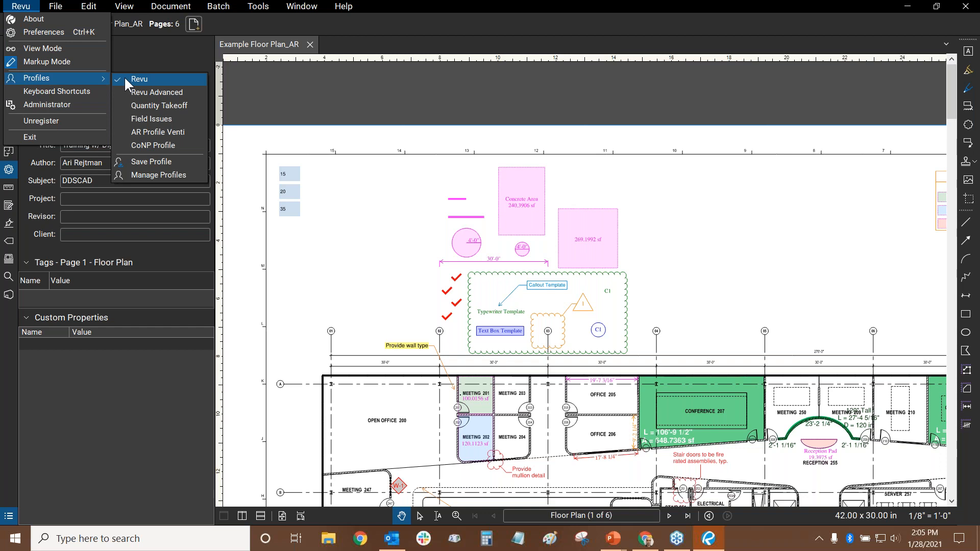
left_click(163, 93)
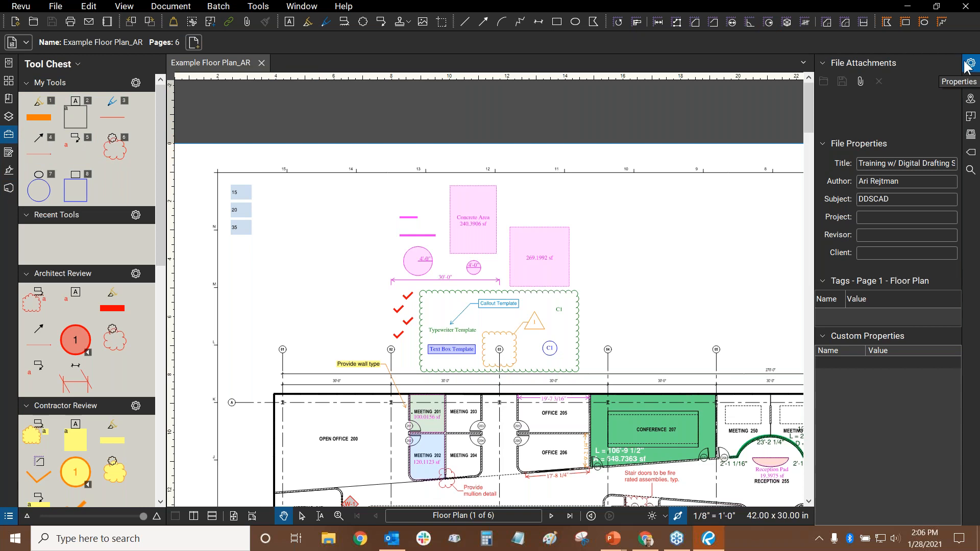
- Compare the properties of the highlight and text box tools in My Tools, and leave the text box tool
left_click(40, 113)
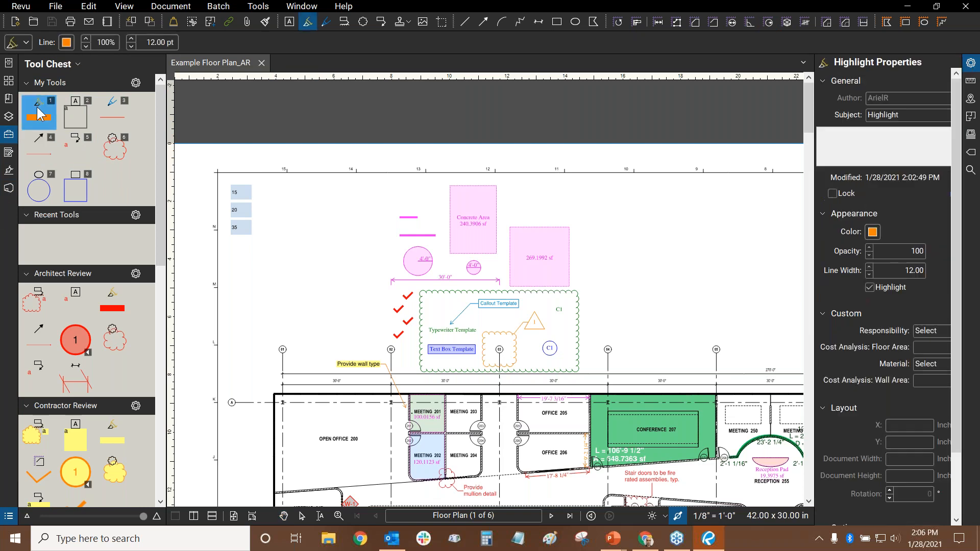
left_click(79, 116)
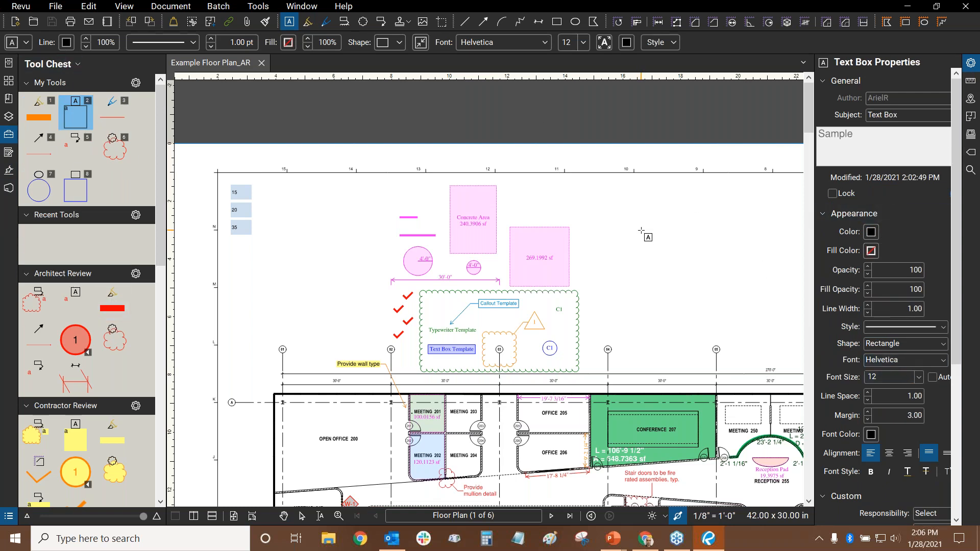
key("Escape")
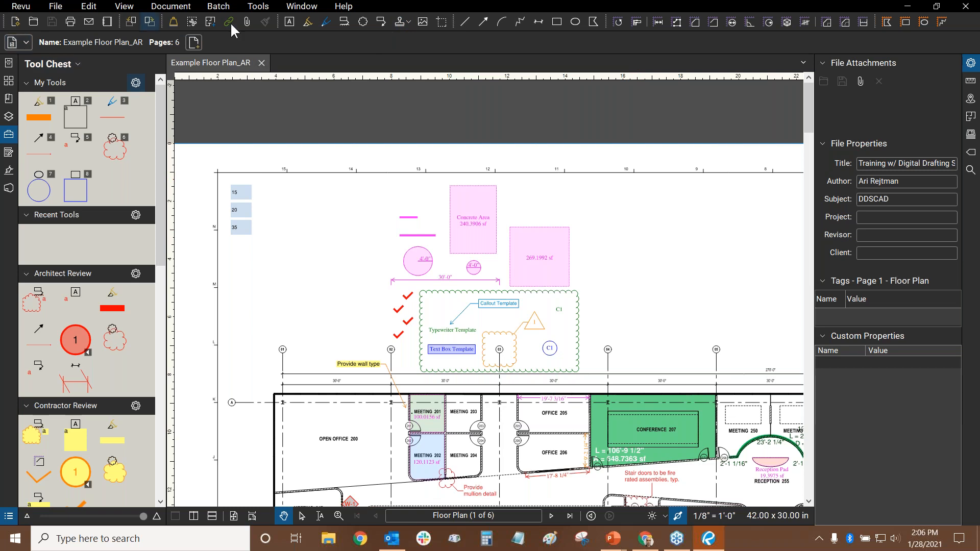
left_click(21, 6)
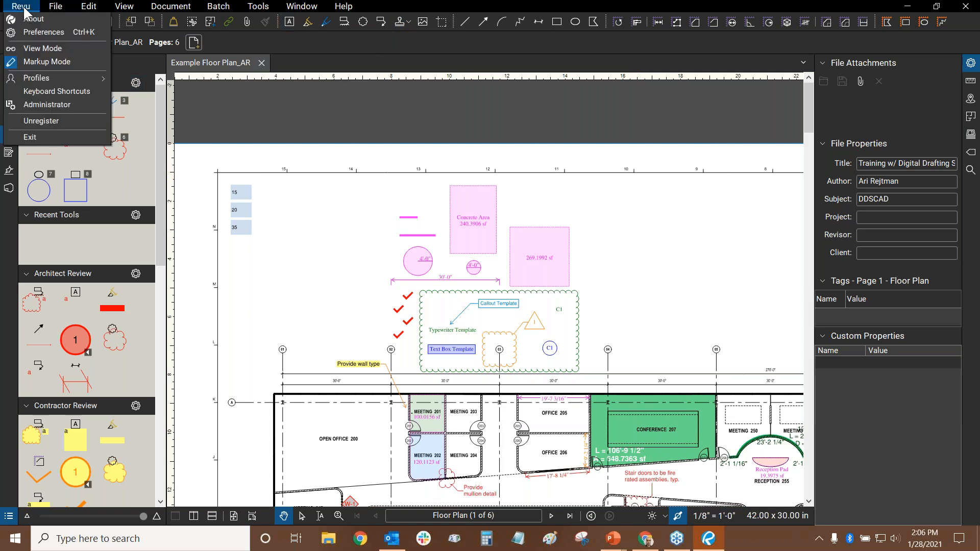
mouse_move(57, 77)
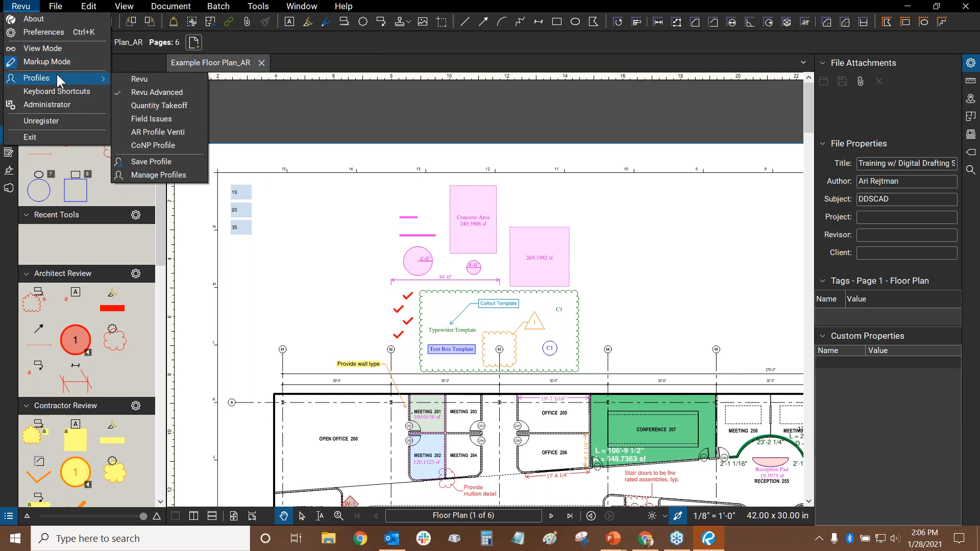
left_click(127, 92)
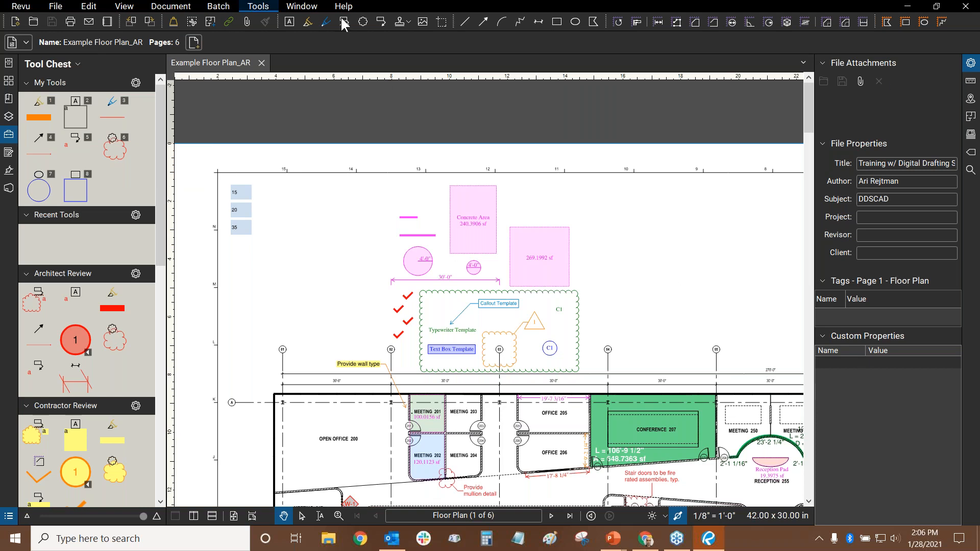
left_click(259, 6)
left_click(366, 216)
- Add a new profile named Presentation Profile while the Revu Advanced profile is active
left_click(18, 6)
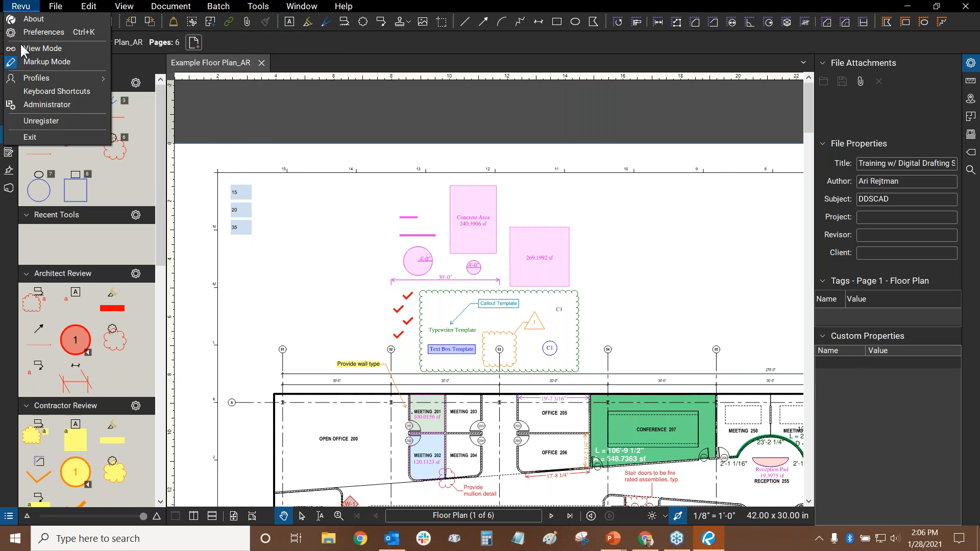
mouse_move(24, 77)
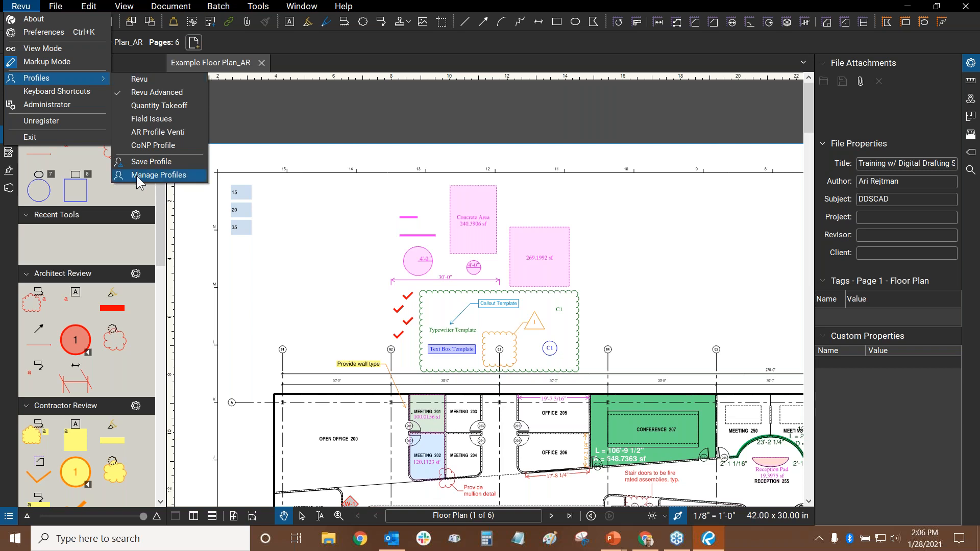
left_click(158, 175)
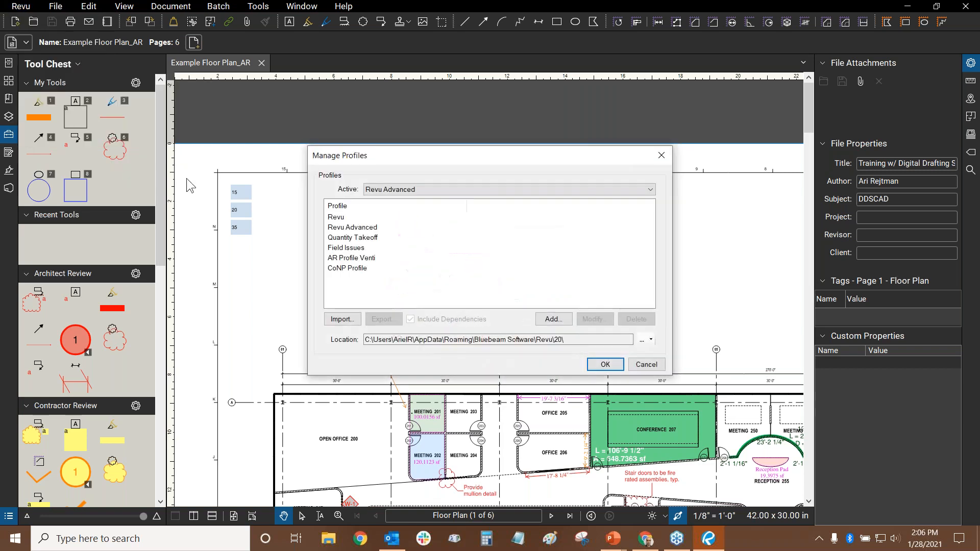
left_click(345, 228)
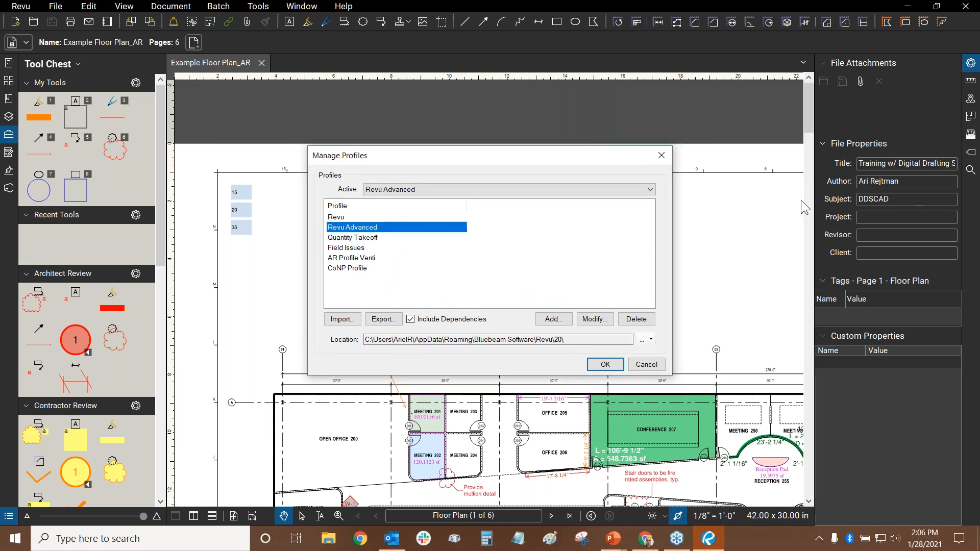
left_click(559, 324)
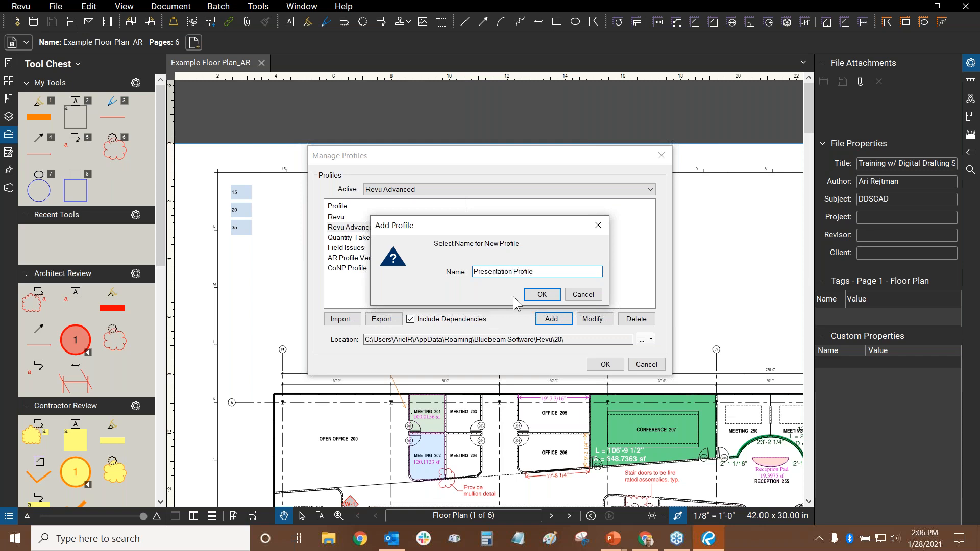
left_click(542, 295)
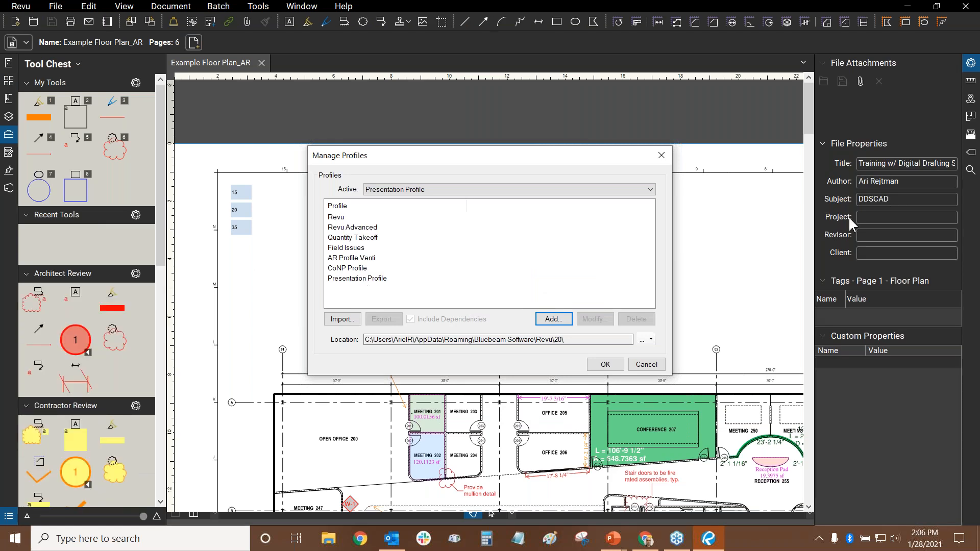
- View the export and import dialogs for Presentation Profile, cancel both and close the profile manager
left_click(357, 278)
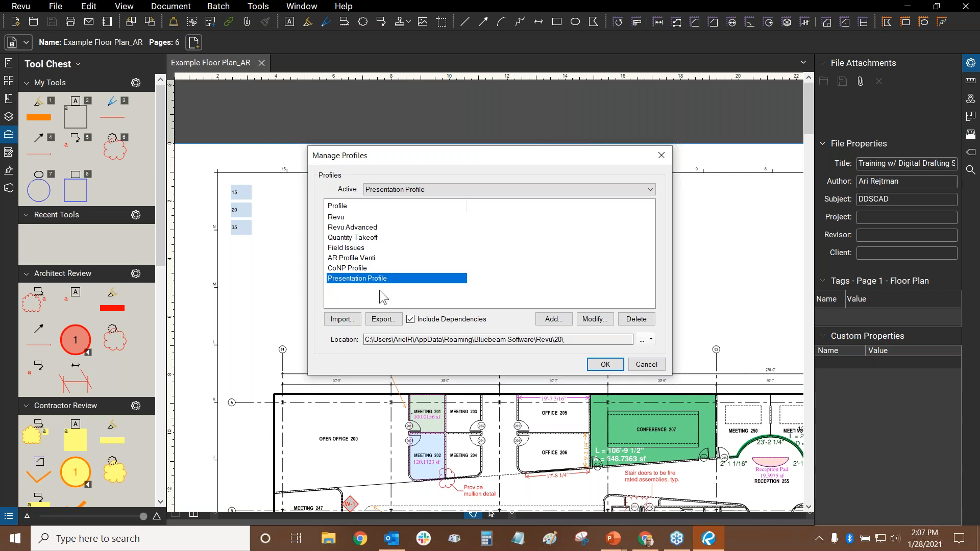
left_click(382, 319)
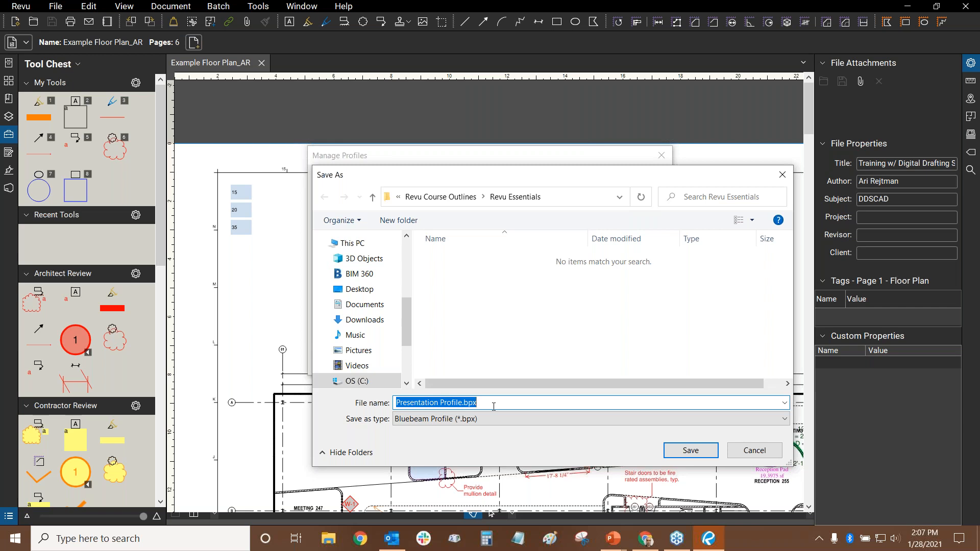
left_click(774, 453)
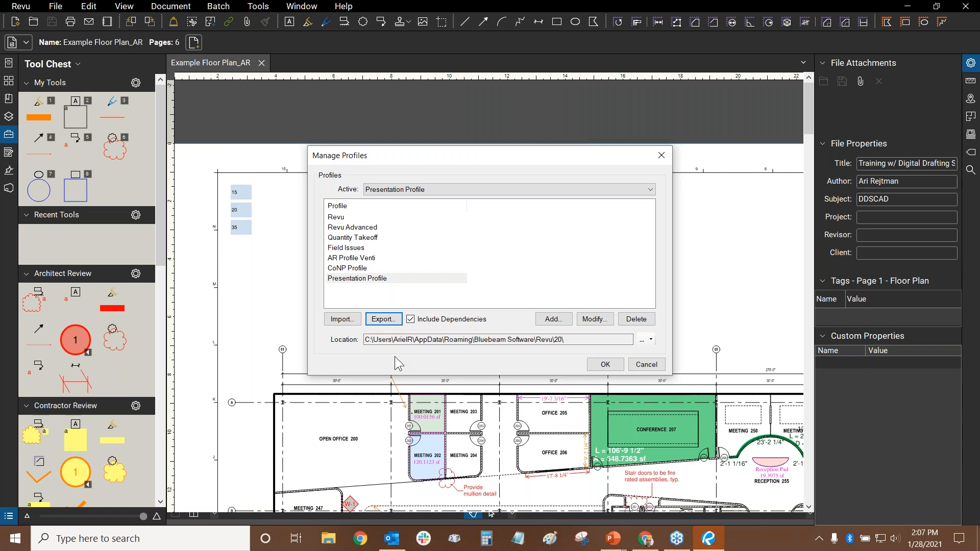
left_click(337, 323)
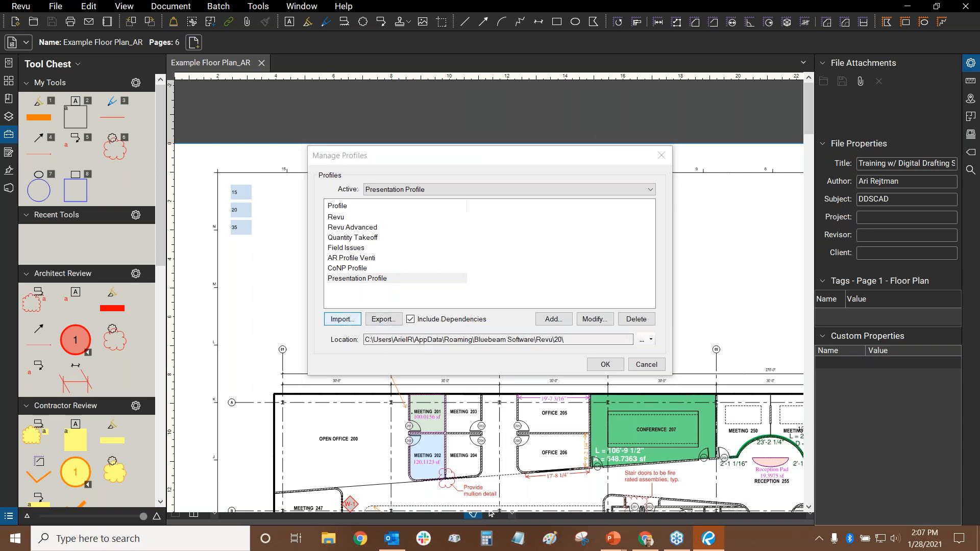
left_click(748, 453)
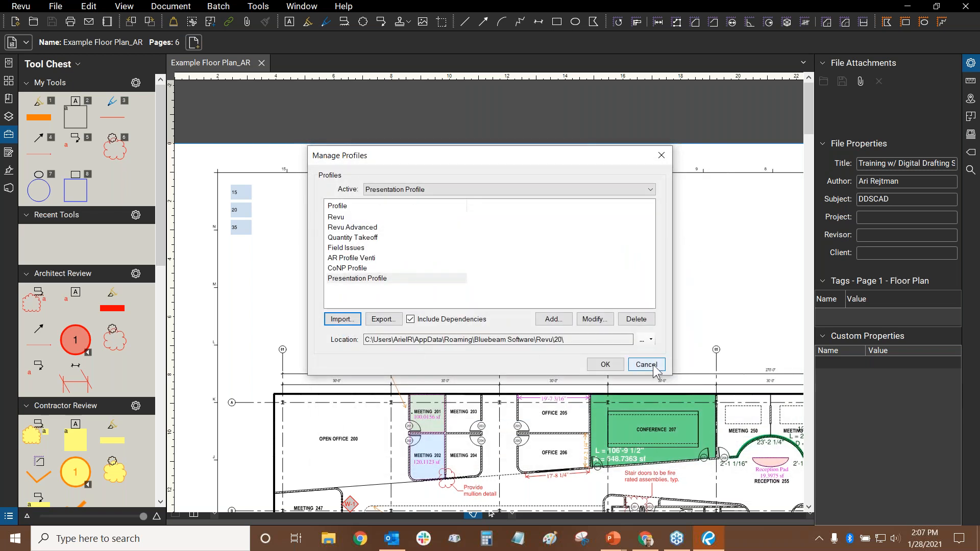
left_click(652, 368)
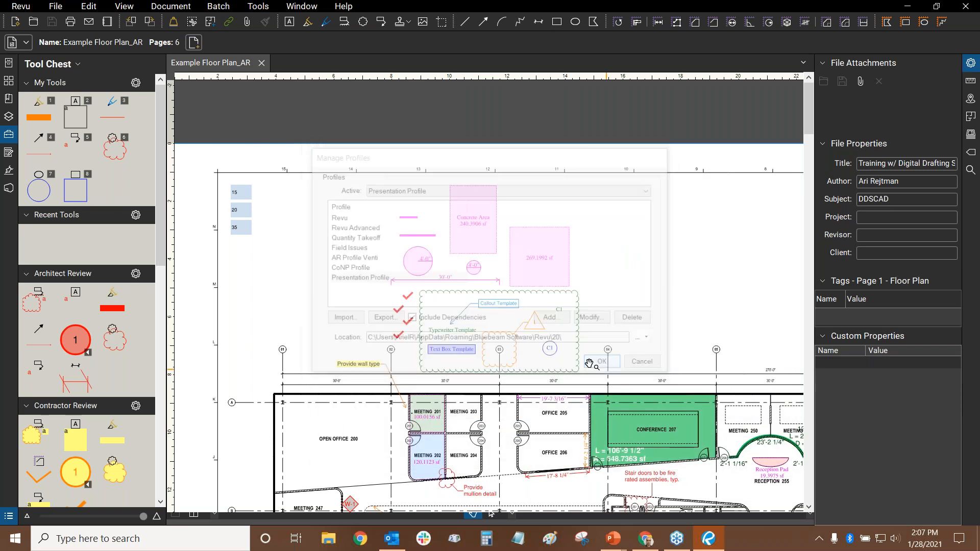
- Switch the interface to the Presentation Profile
left_click(25, 8)
mouse_move(39, 79)
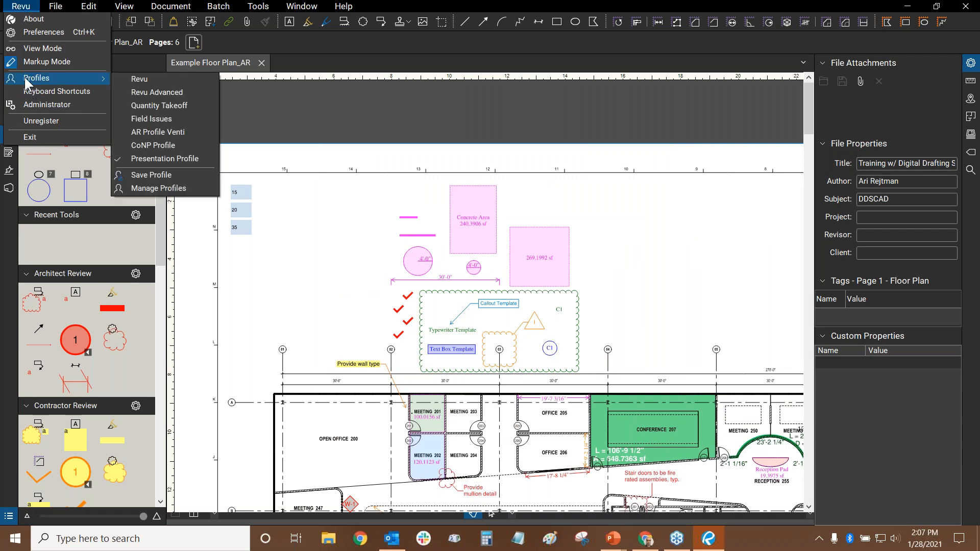
left_click(135, 160)
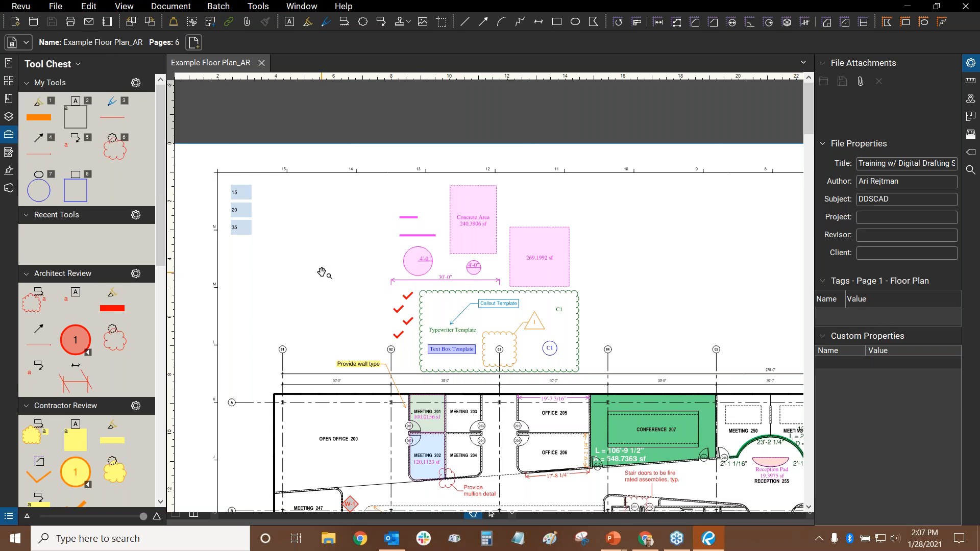
left_click_drag(322, 273, 294, 202)
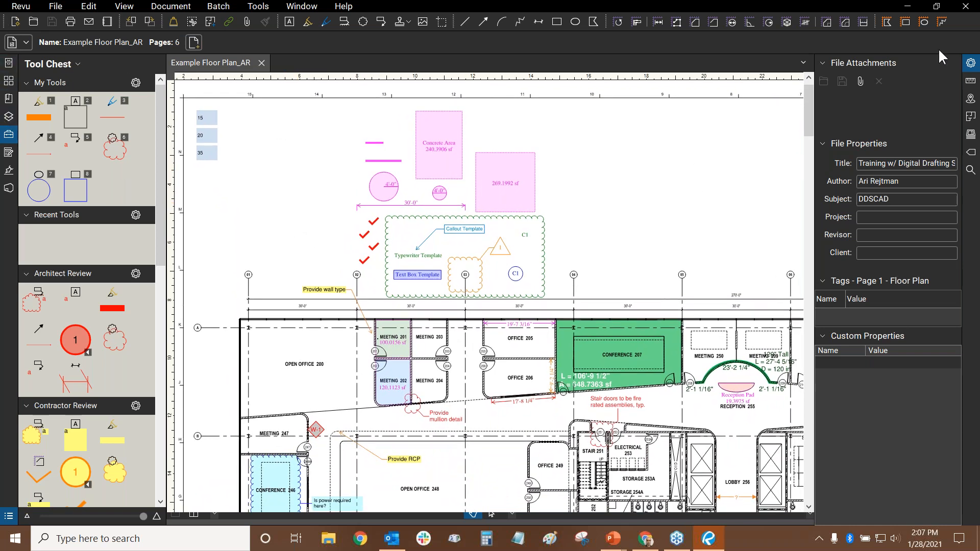
- View the list of panels that can be shown in the side panel area, and dismiss it
right_click(10, 201)
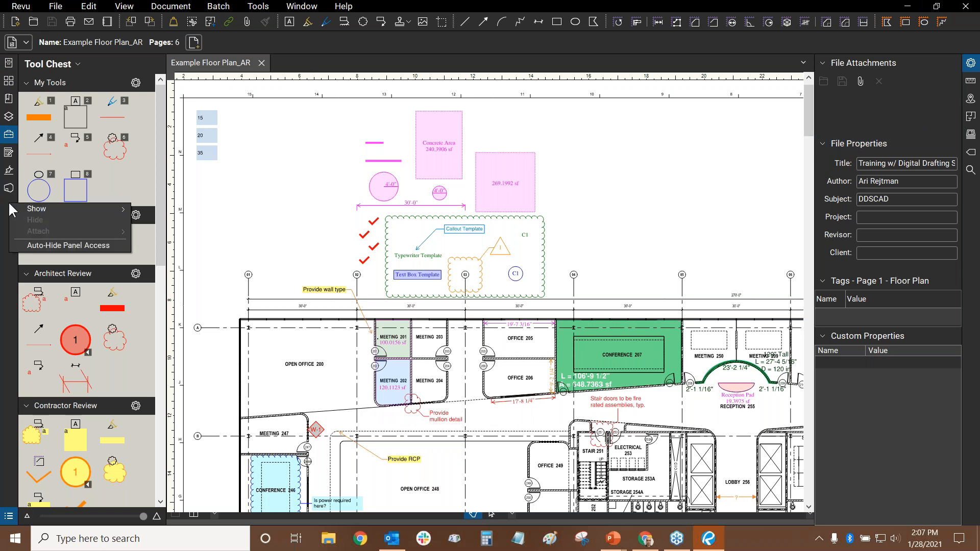
mouse_move(17, 207)
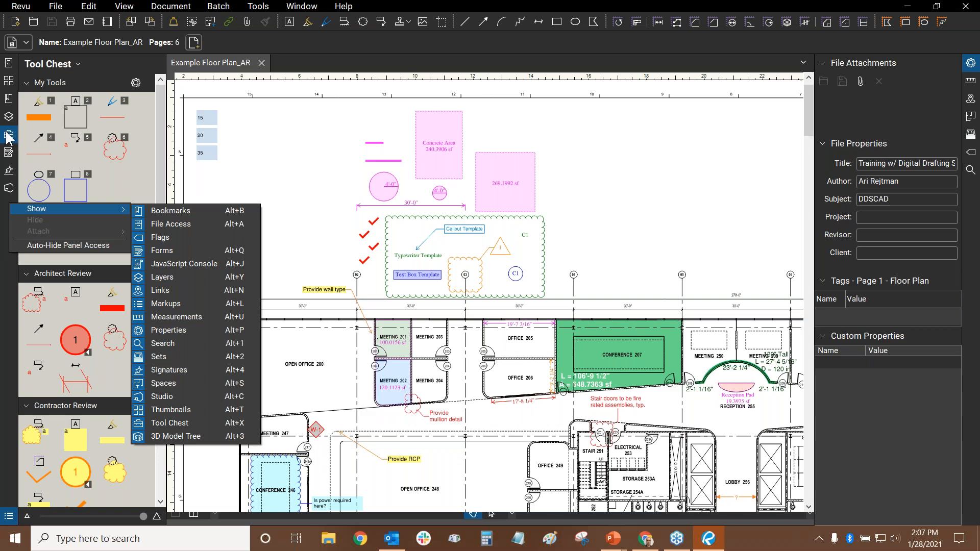
left_click(6, 349)
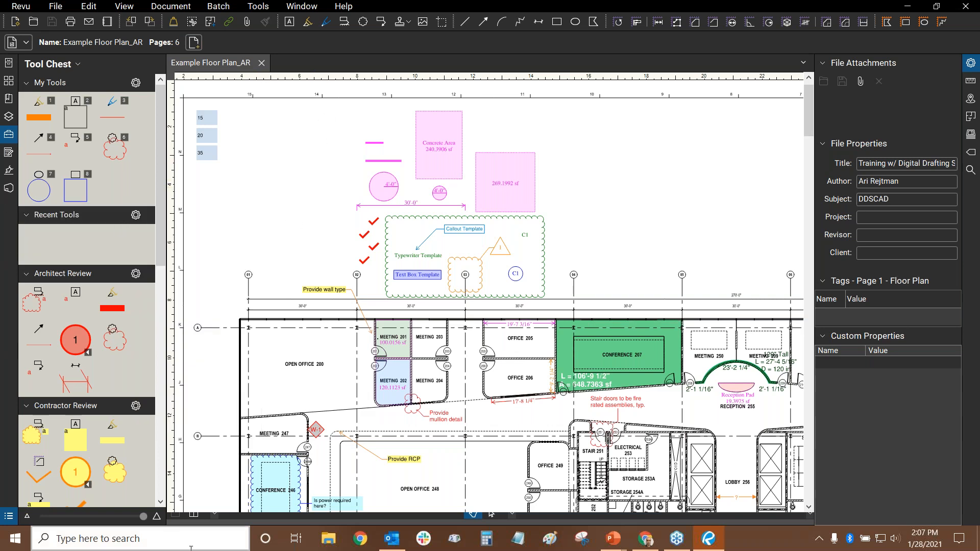
- Look through the Markups List, 3D Model Tree and JavaScript panels, and hide the Markups List again
left_click(10, 525)
mouse_move(228, 357)
left_mouse_down()
mouse_move(248, 359)
mouse_move(253, 374)
mouse_move(402, 408)
left_mouse_up()
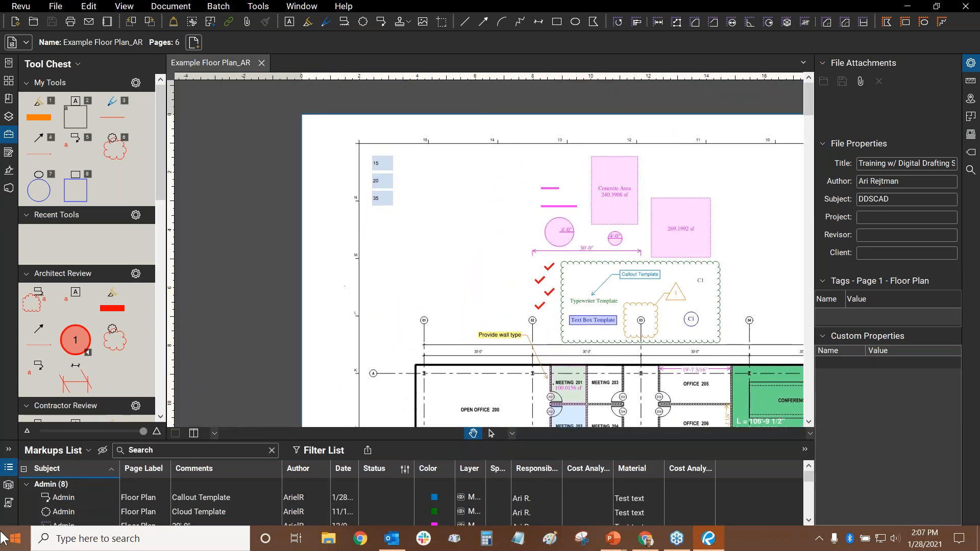
left_click(7, 488)
left_click(8, 504)
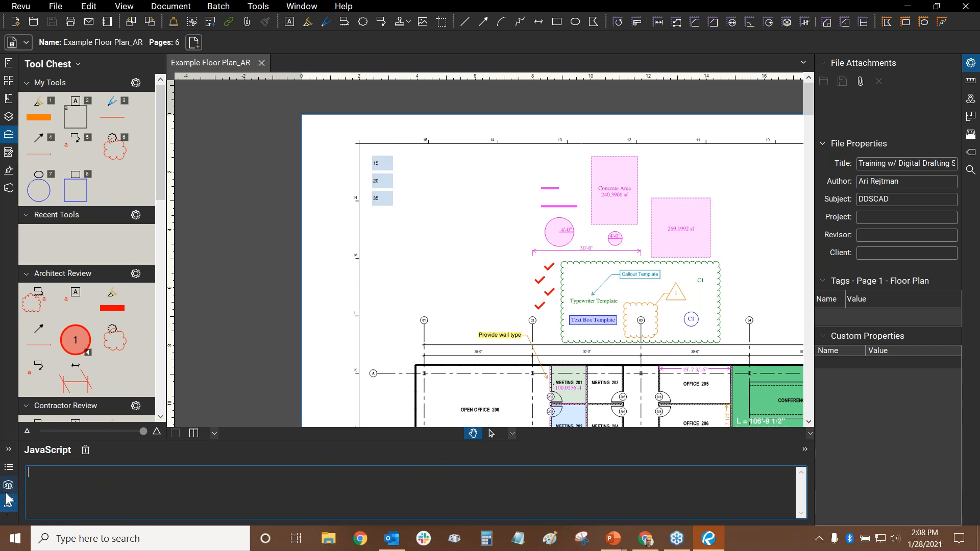
left_click(10, 487)
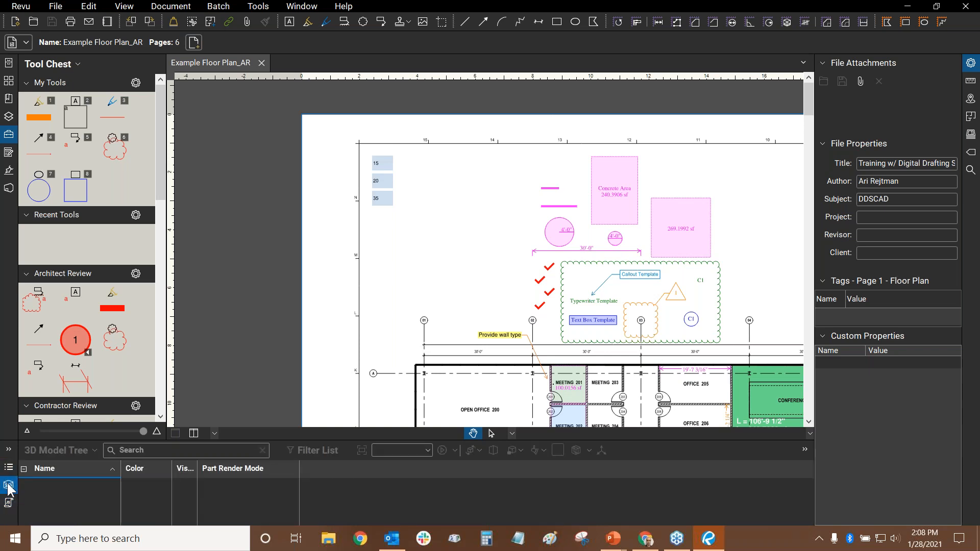
left_click_drag(499, 242, 390, 218)
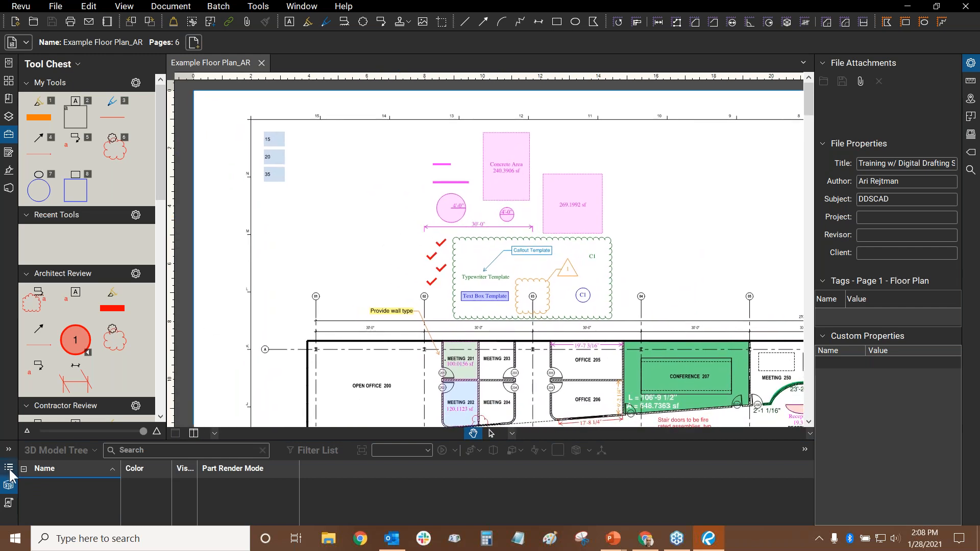
left_click_drag(406, 220, 403, 226)
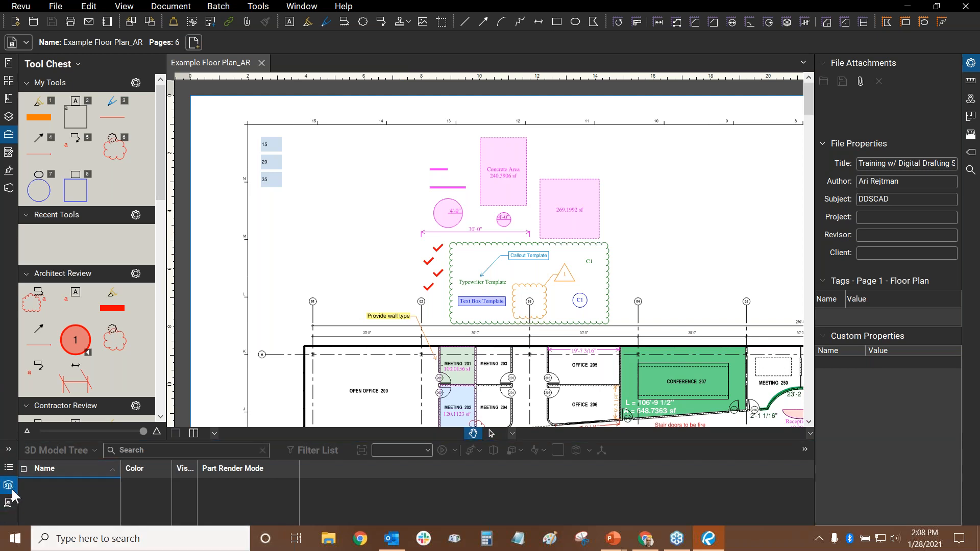
left_click(8, 467)
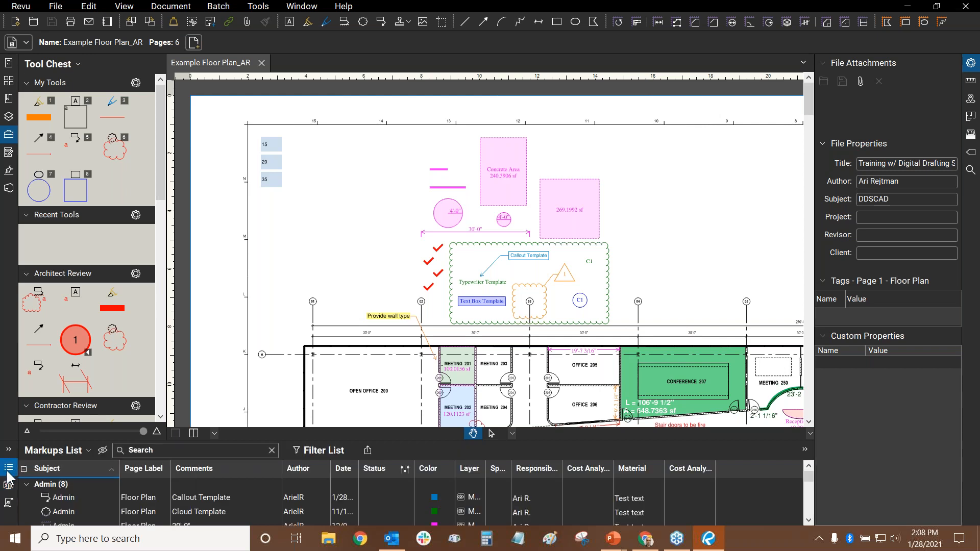
left_click(8, 467)
- Show the Advanced Text and Document toolbars
left_click_drag(325, 286, 289, 254)
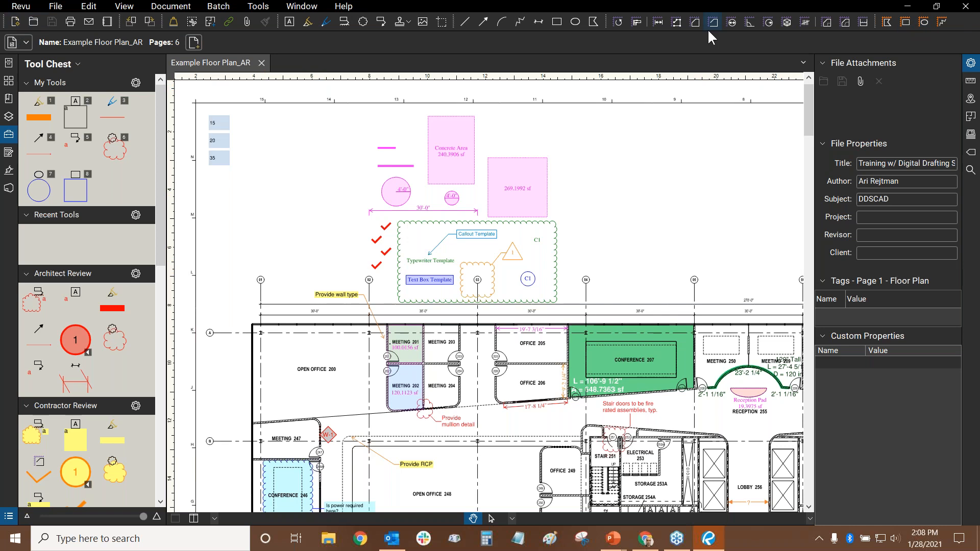
left_click_drag(288, 247, 216, 303)
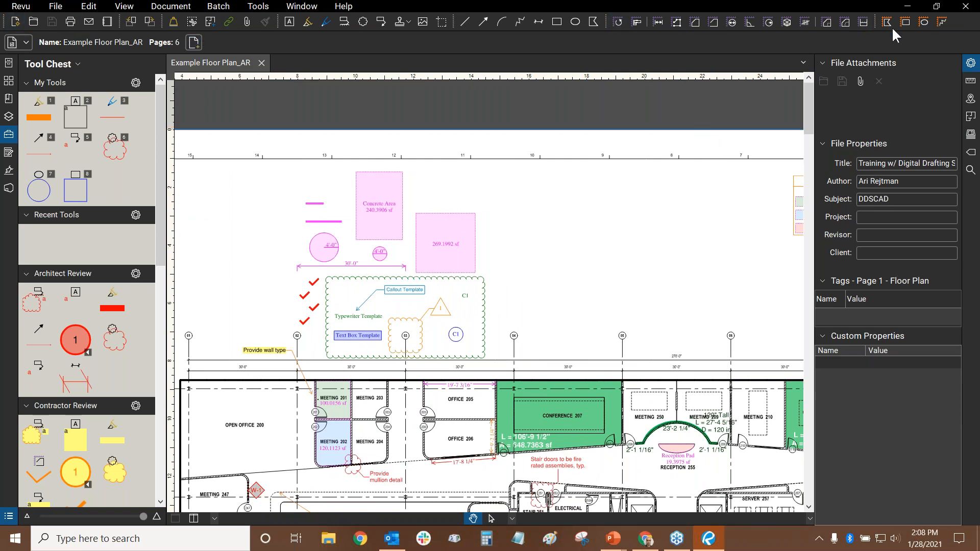
right_click(955, 22)
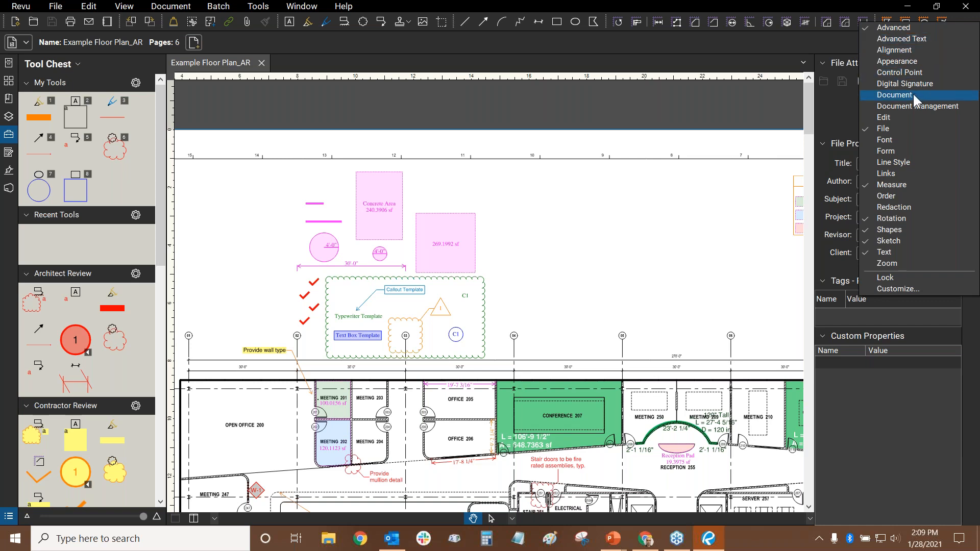
left_click(896, 44)
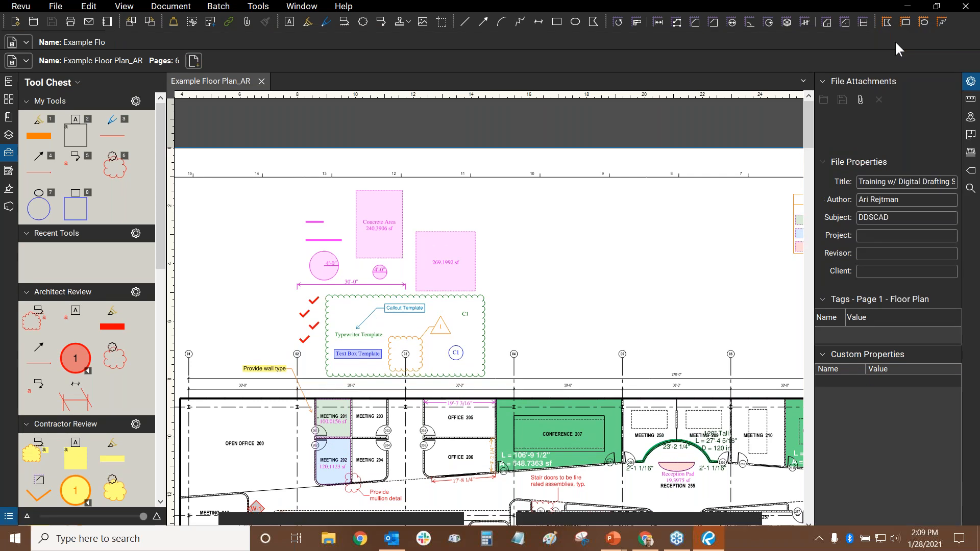
right_click(959, 24)
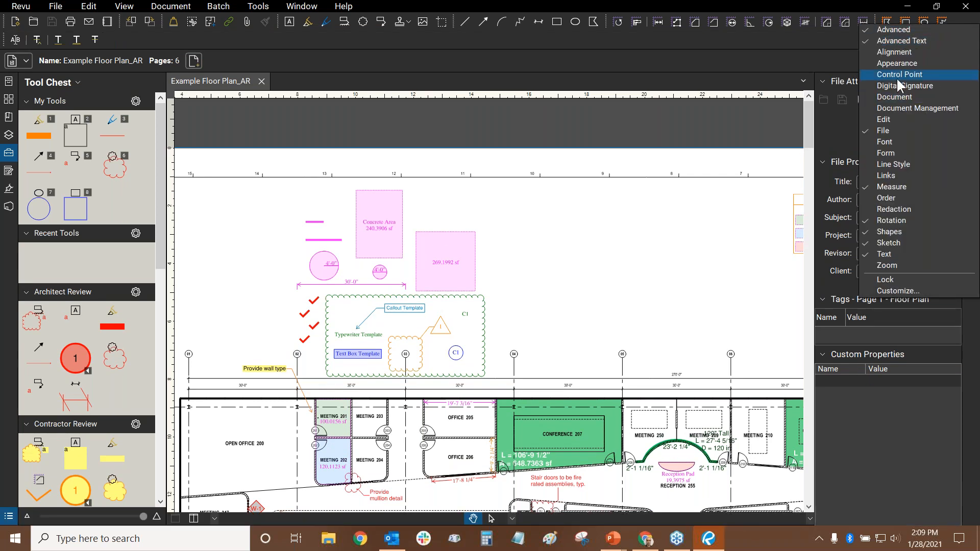
left_click(897, 108)
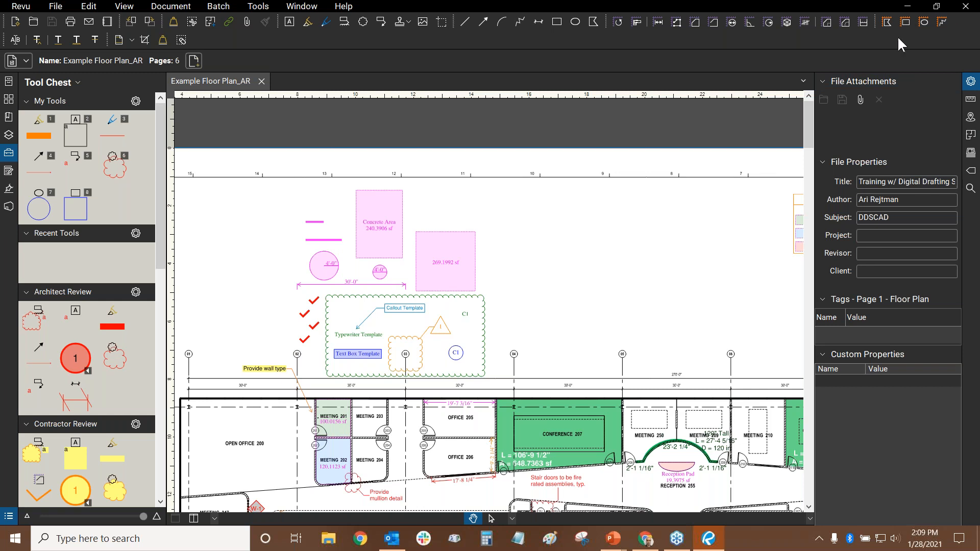
- Turn on the Status Bar
left_click(257, 7)
mouse_move(271, 132)
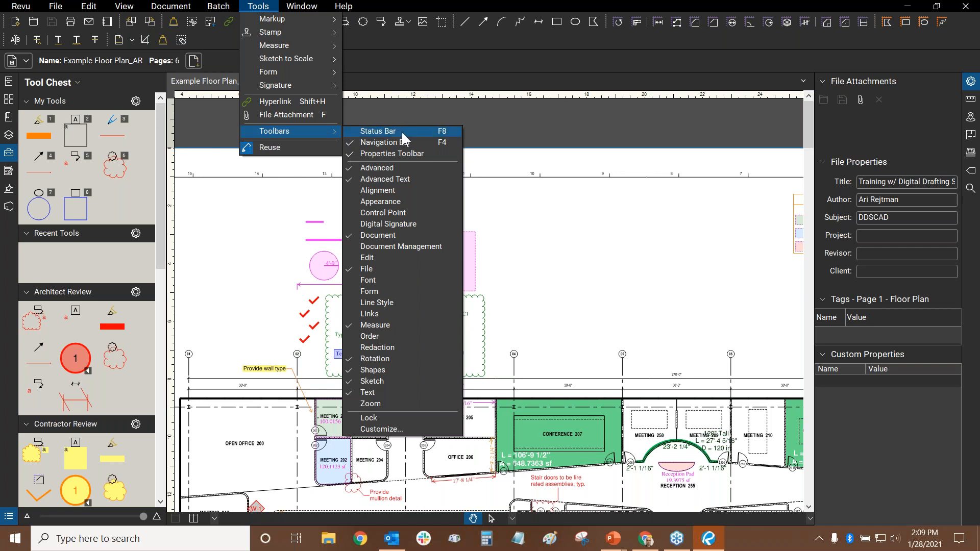
left_click(351, 131)
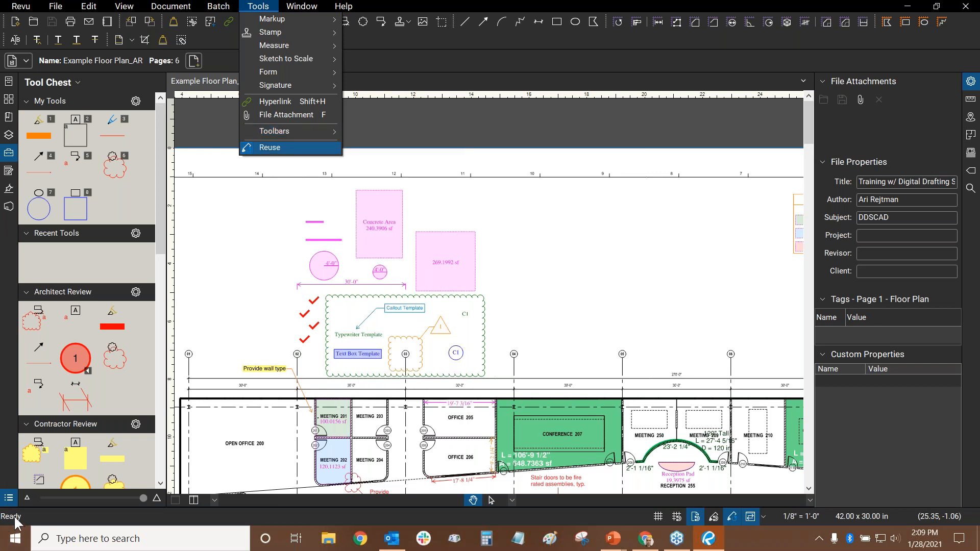
- Hide the Status Bar and show it again, leaving the toolbar list dismissed
mouse_move(309, 132)
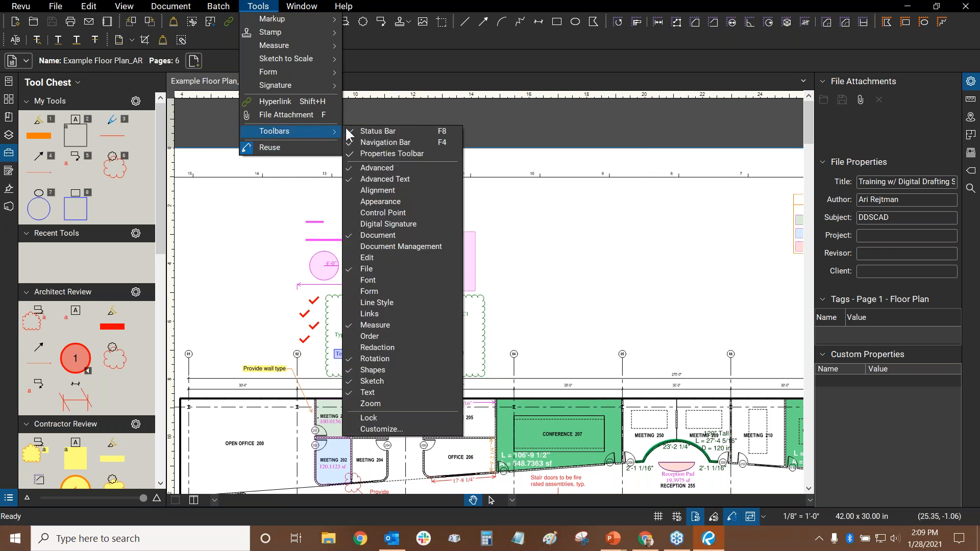
left_click(373, 131)
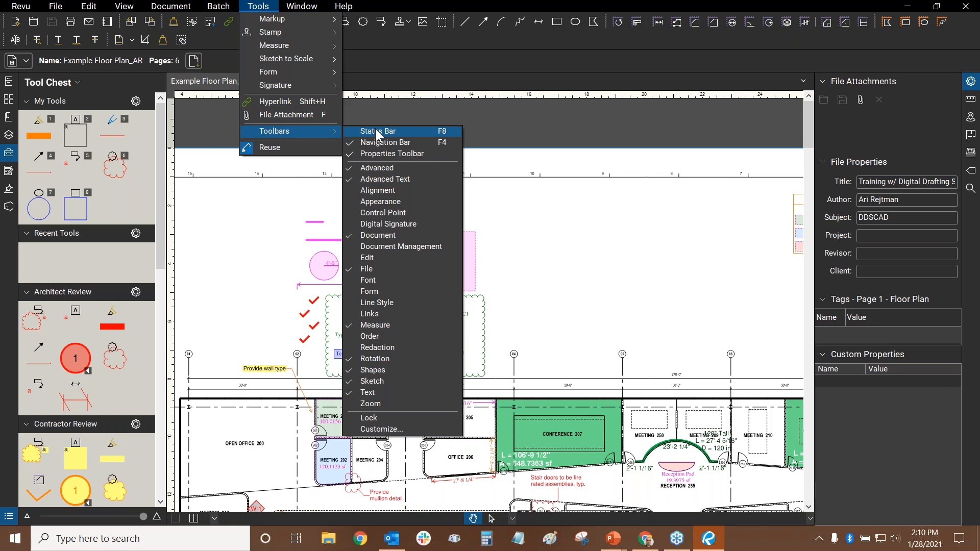
left_click(376, 131)
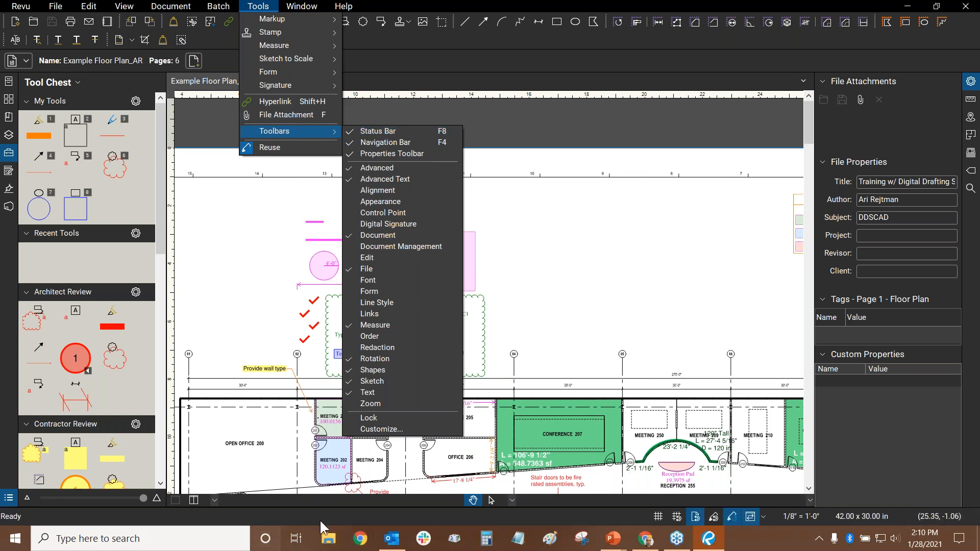
left_click(521, 255)
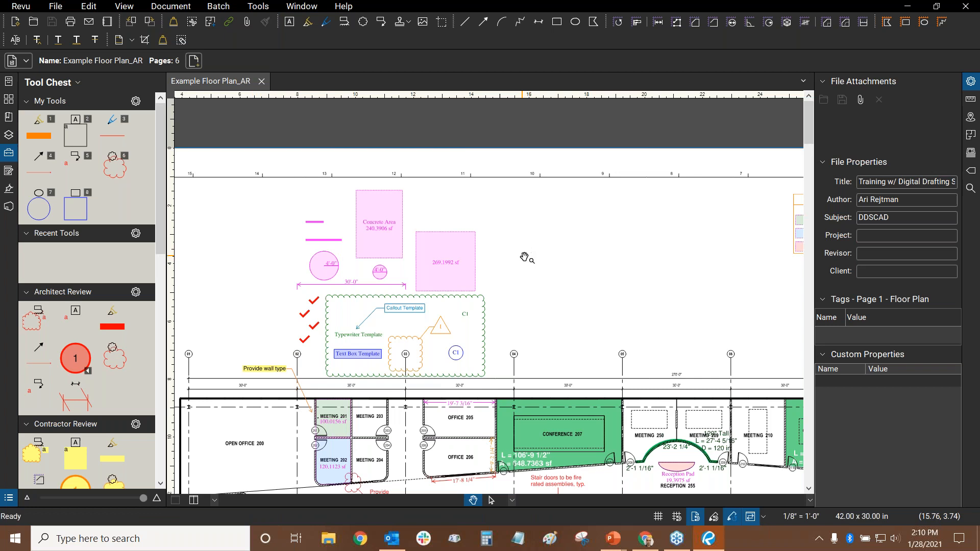
- View the Navigation Bar's overflow tools, and collapse the Properties panel beside the drawing so the full bar fits
mouse_move(505, 255)
left_mouse_down()
mouse_move(540, 208)
mouse_move(447, 281)
left_mouse_up()
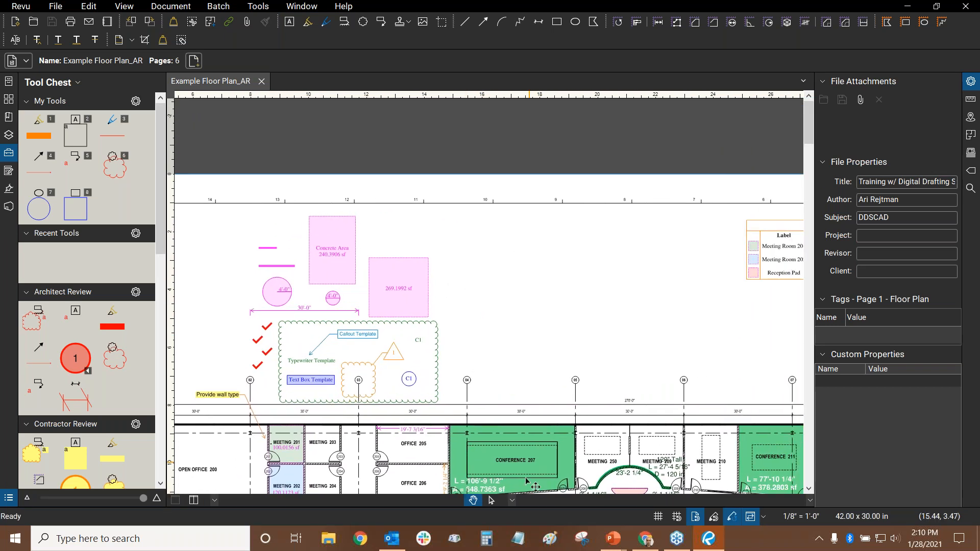
left_click(512, 500)
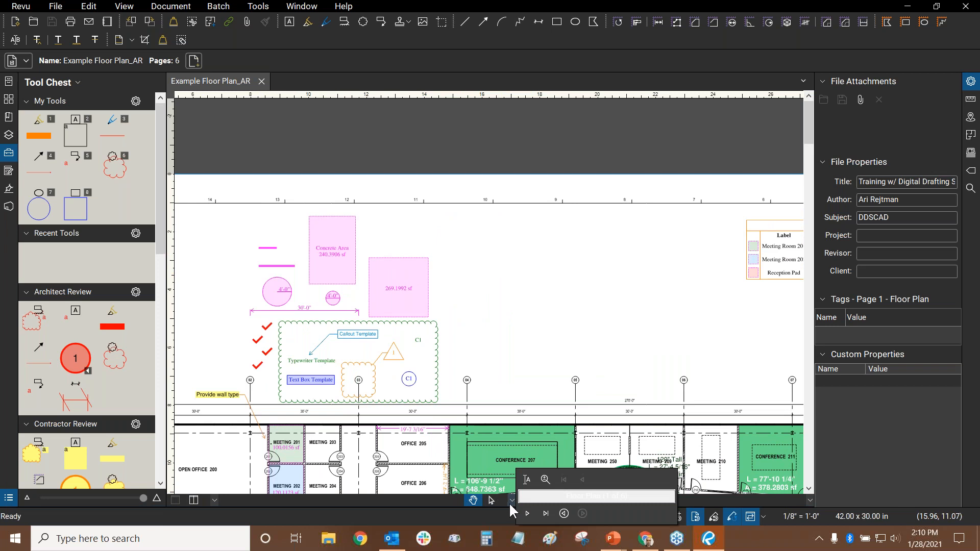
double_click(814, 109)
left_click_drag(792, 285, 732, 233)
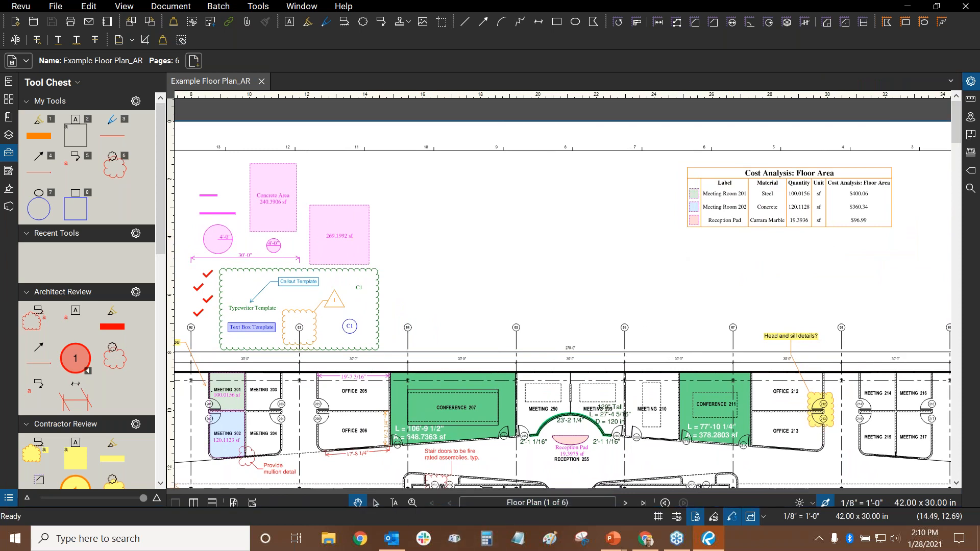
left_click_drag(369, 510, 394, 497)
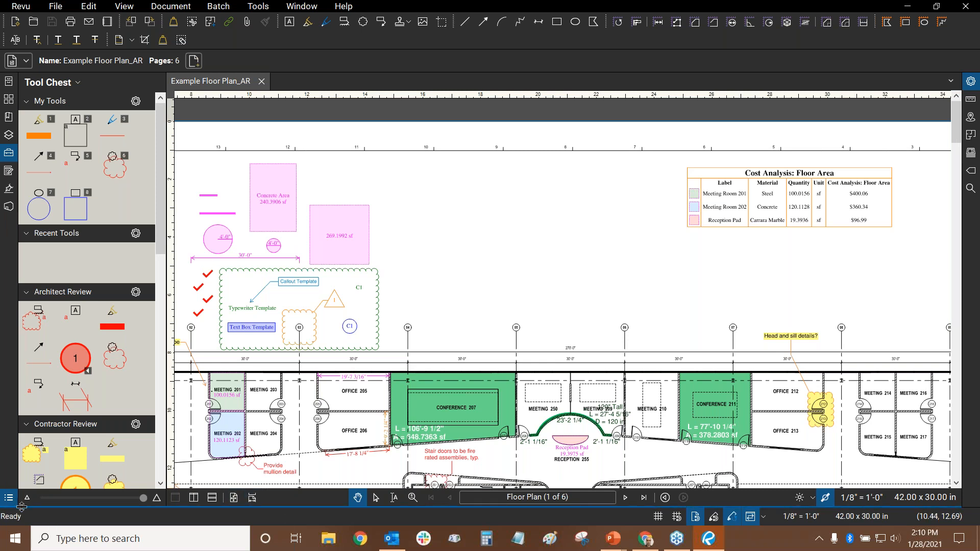
- Expand and collapse the Markups List below the drawing, ending with it hidden
mouse_move(290, 506)
left_mouse_down()
mouse_move(321, 315)
mouse_move(315, 506)
mouse_move(293, 430)
left_mouse_up()
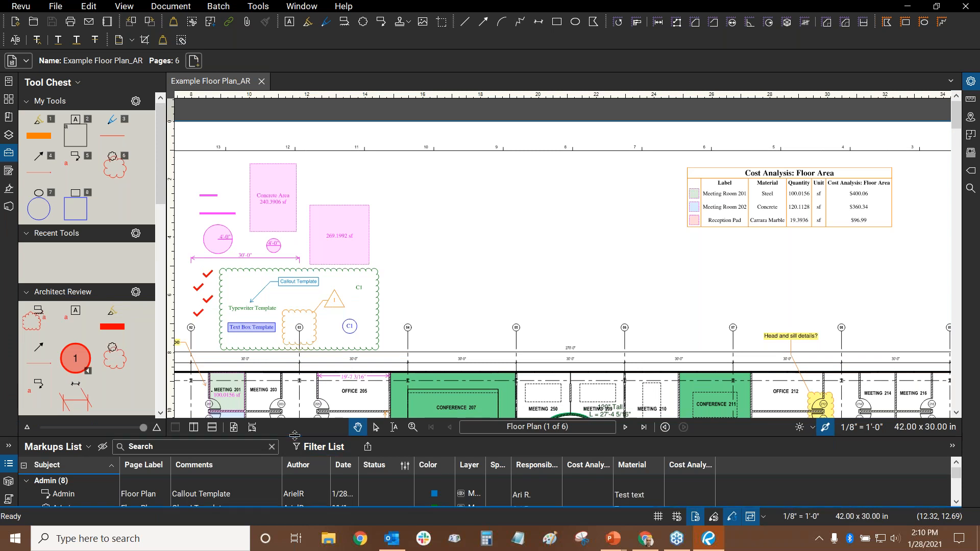
double_click(294, 436)
left_click(8, 507)
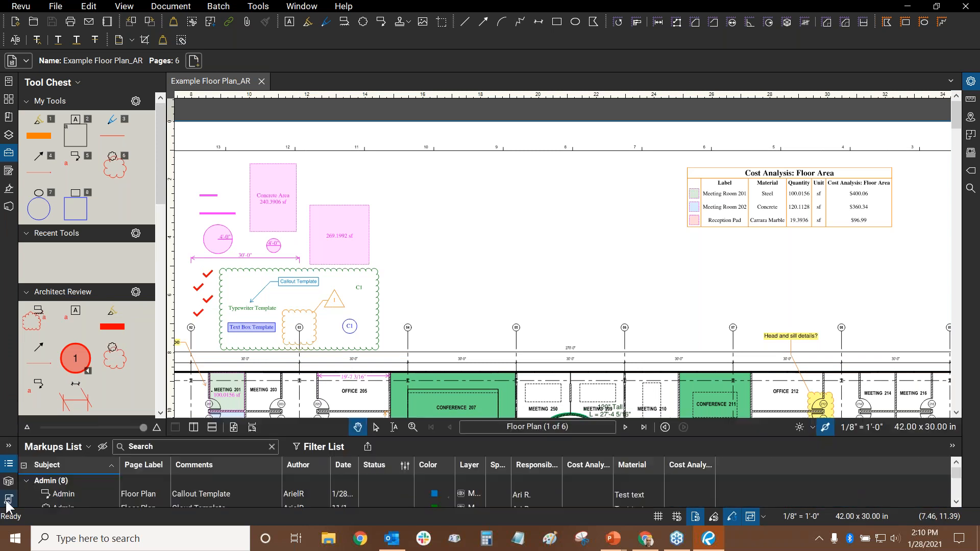
left_click(9, 470)
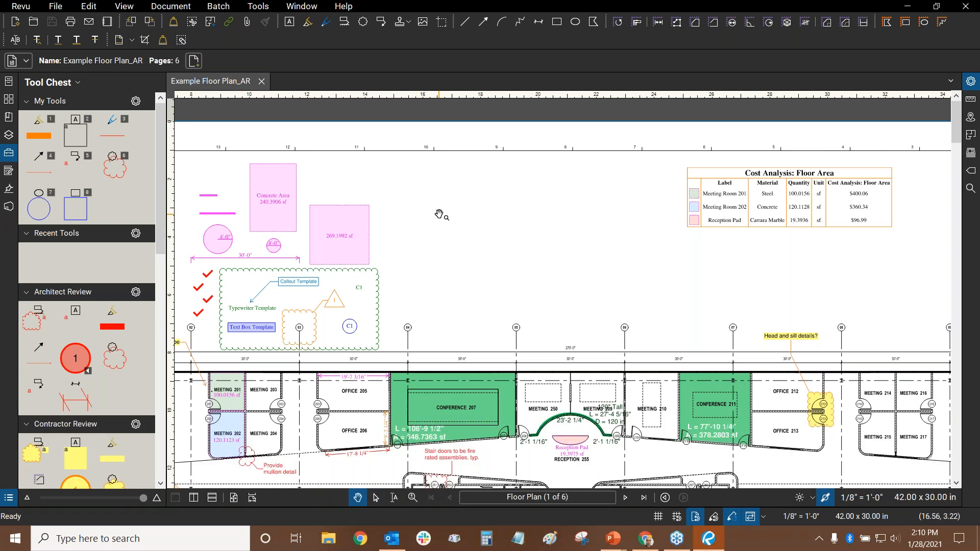
- Show the Document Management and Edit toolbars
left_click(254, 7)
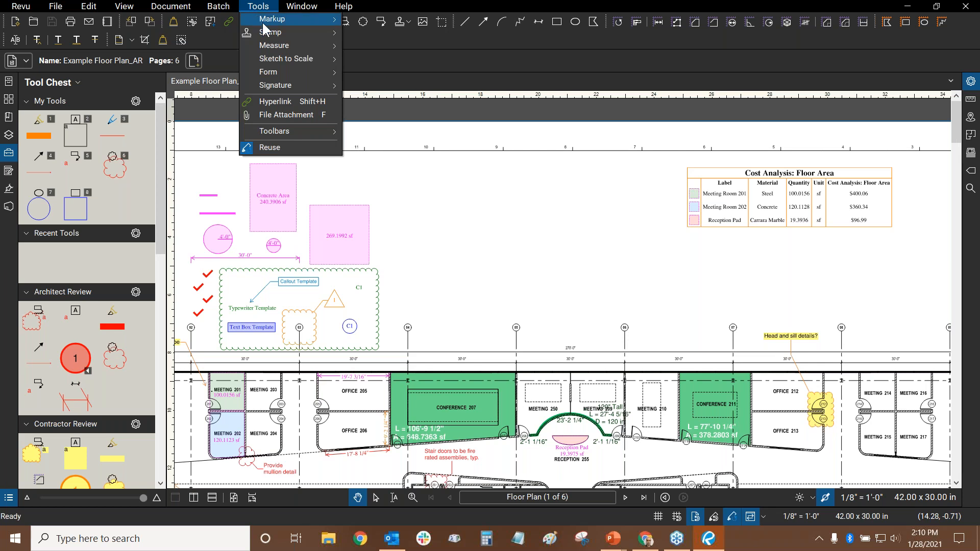
mouse_move(296, 134)
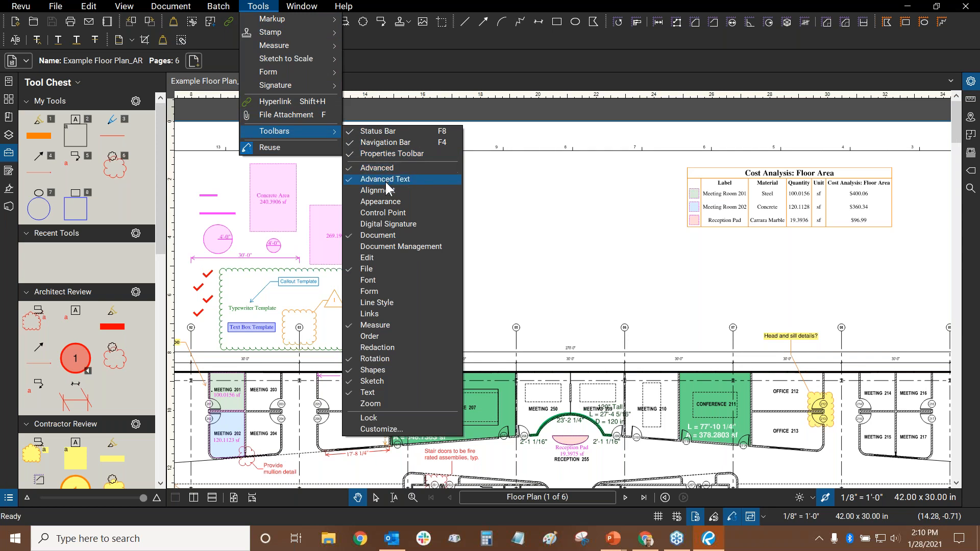
left_click(380, 246)
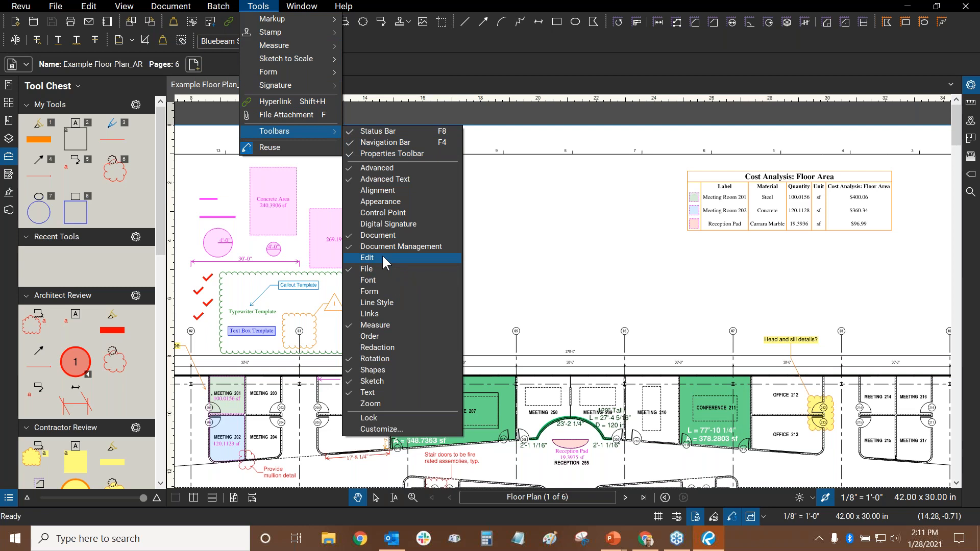
left_click(381, 256)
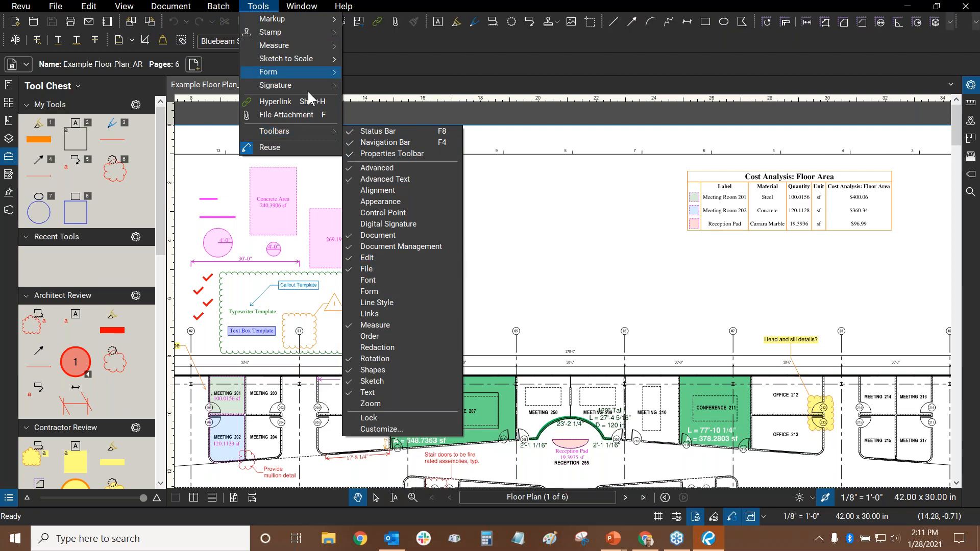
left_click(402, 46)
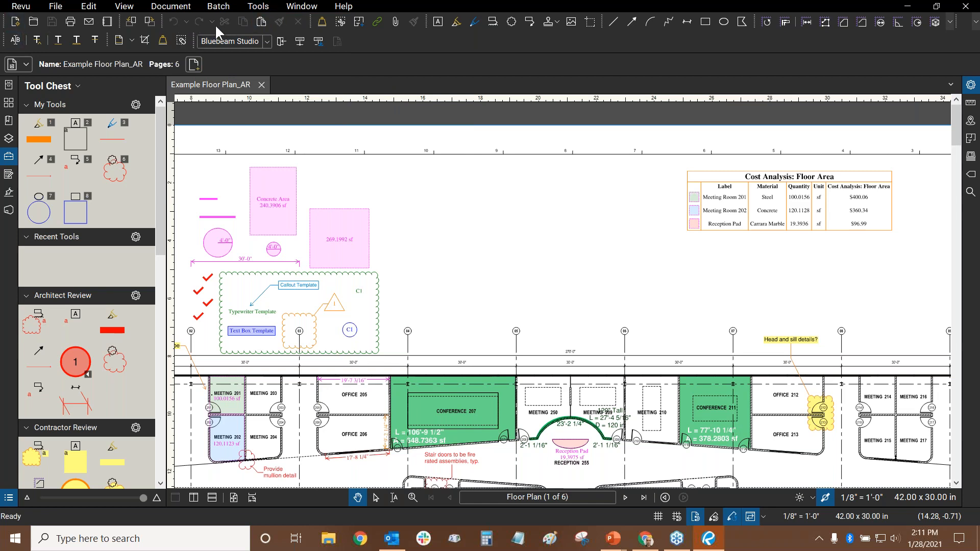
- Show the Links, Order and Zoom toolbars
left_click(255, 6)
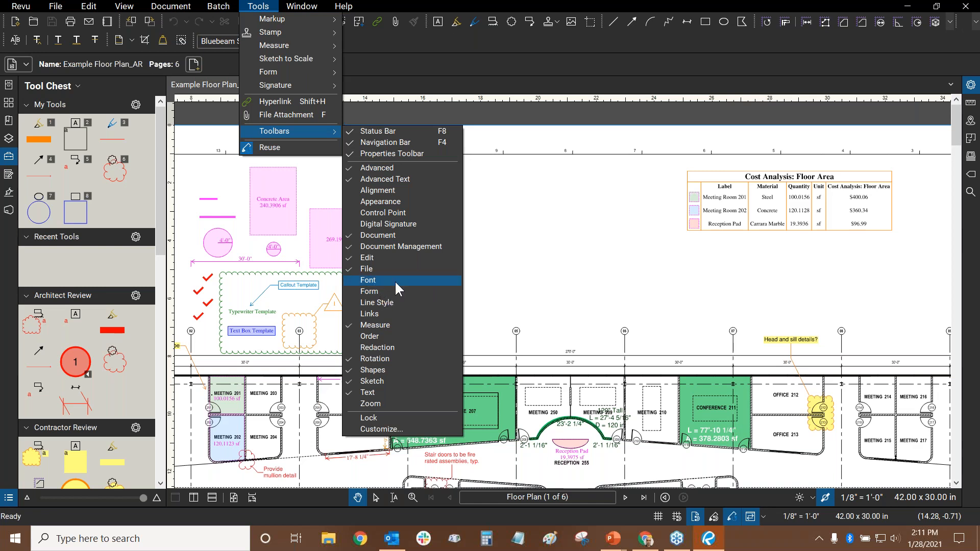
left_click(379, 313)
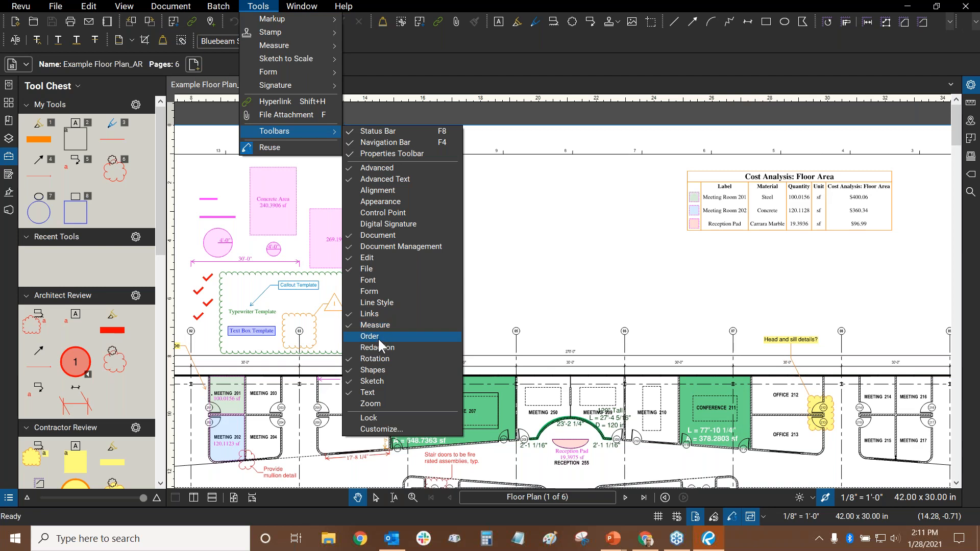
left_click(378, 335)
left_click(421, 43)
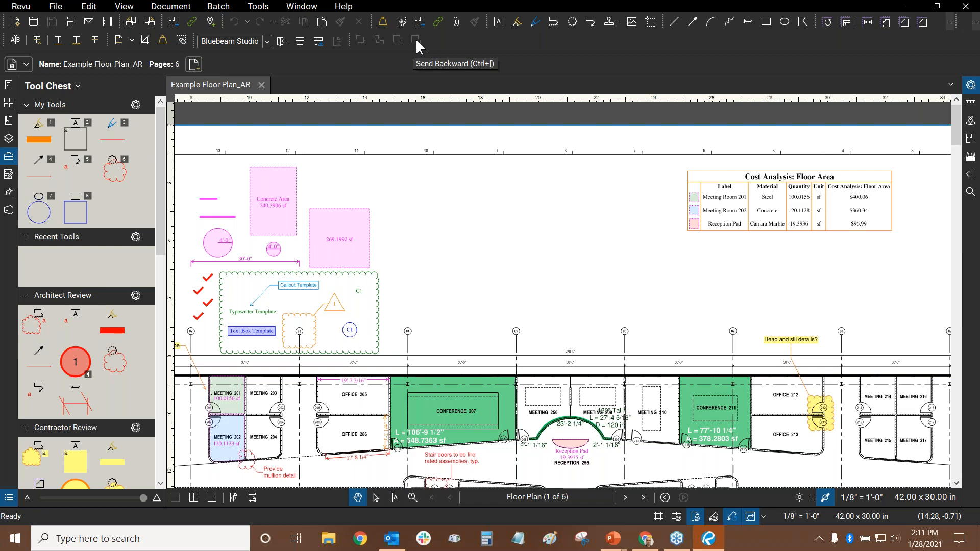
left_click(258, 8)
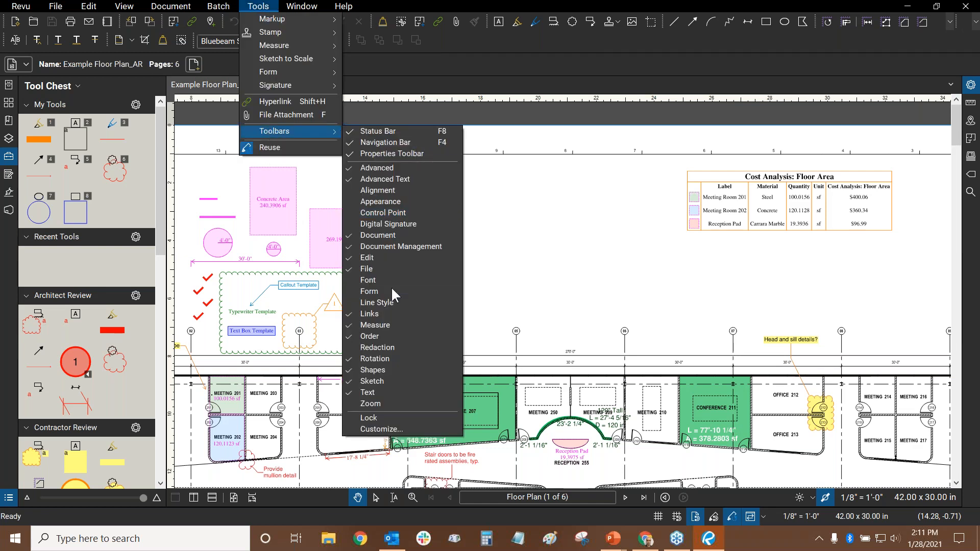
left_click(377, 407)
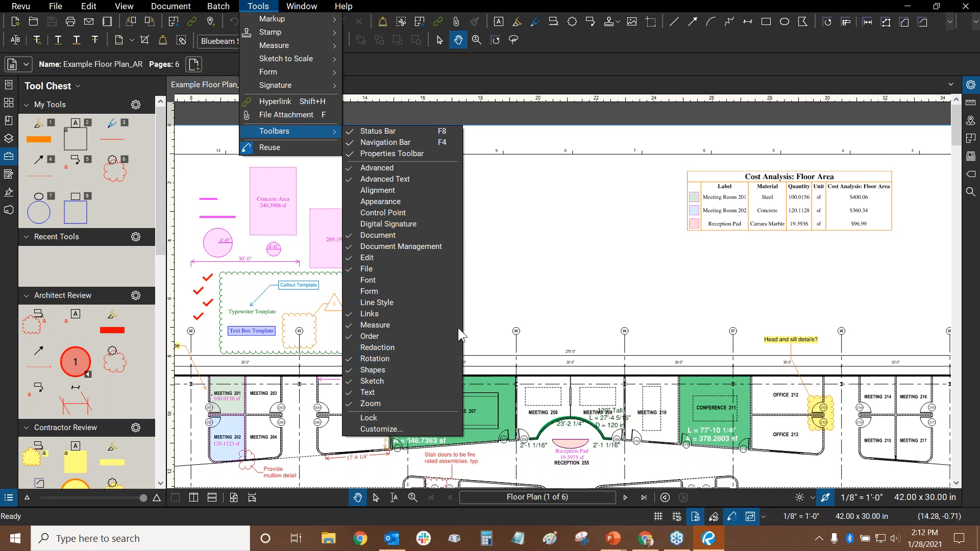
left_click(580, 240)
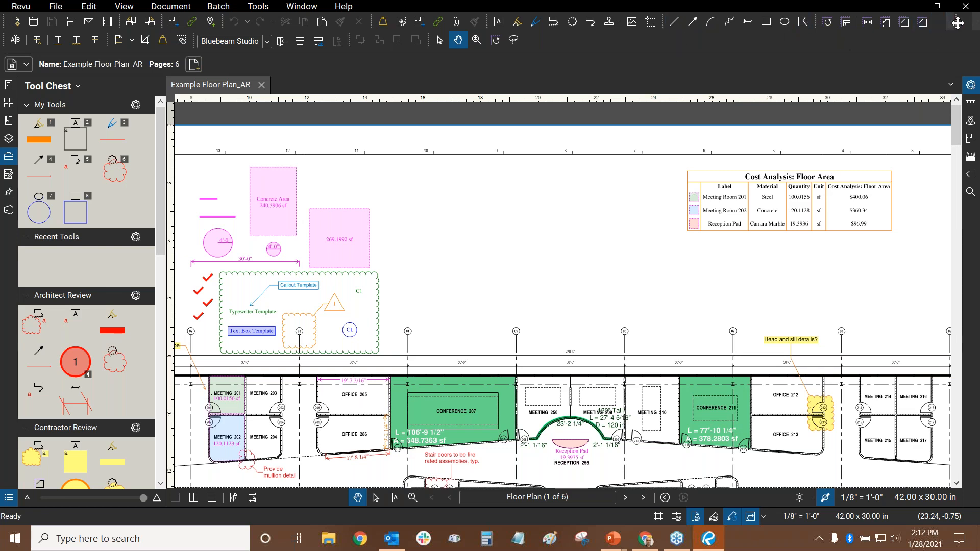
- Move the Sketch and Measure toolbars down to the second toolbar row
left_click_drag(957, 22, 808, 47)
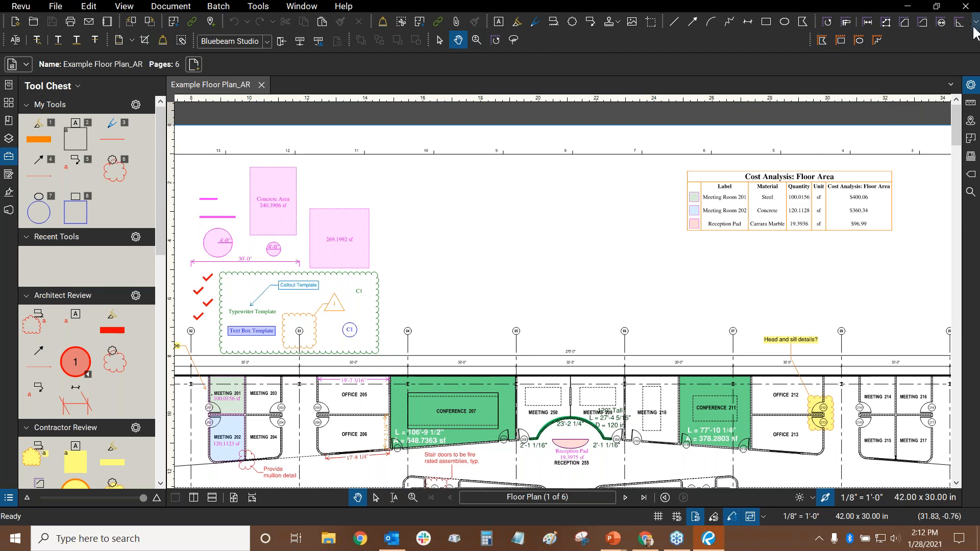
left_click_drag(817, 20, 642, 42)
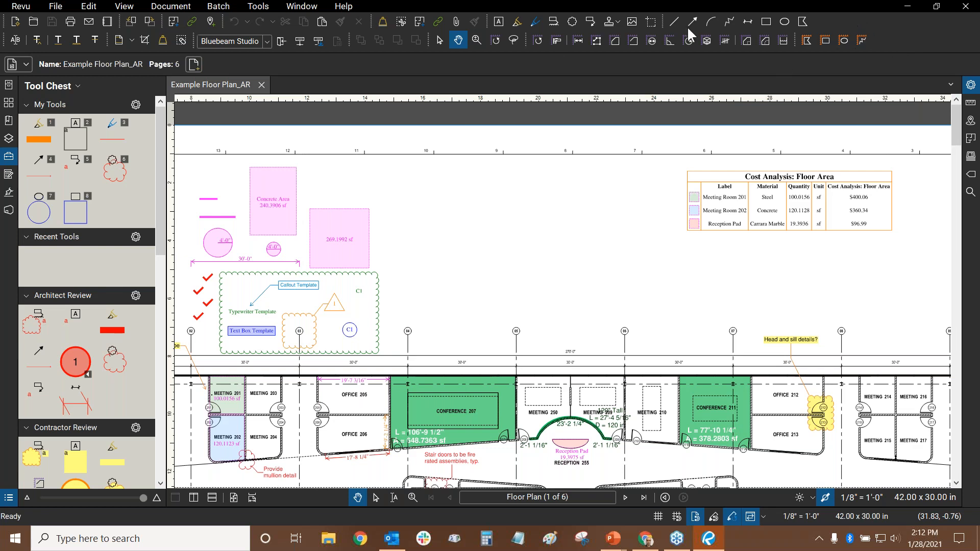
- Show the Digital Signature toolbar and move it to the first toolbar row after the Shapes toolbar
right_click(849, 24)
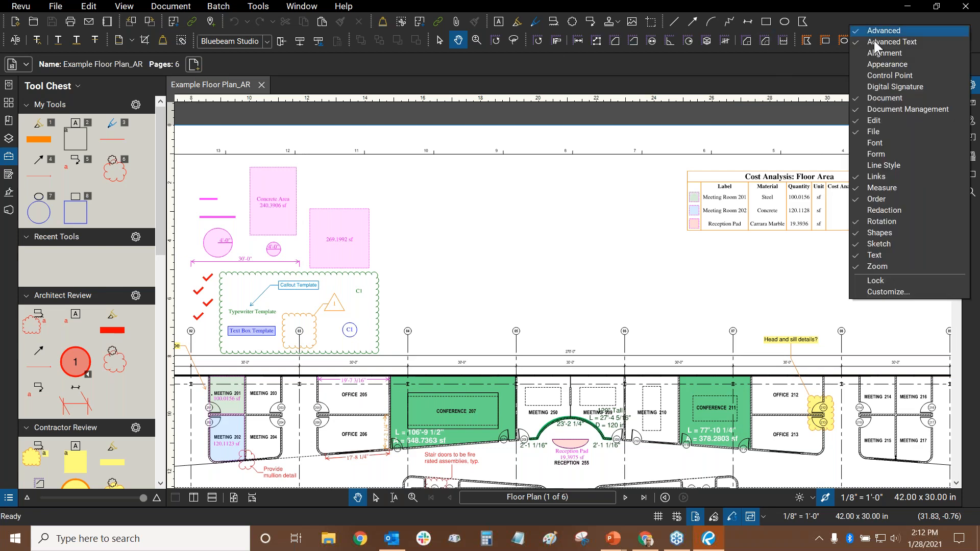
left_click(878, 87)
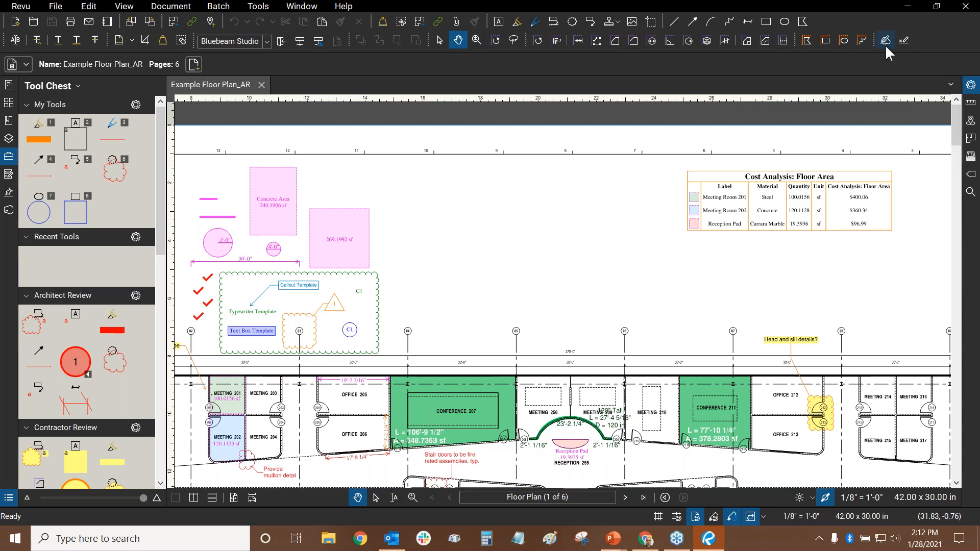
mouse_move(876, 40)
left_mouse_down()
mouse_move(868, 21)
mouse_move(801, 24)
left_mouse_up()
left_click(259, 7)
mouse_move(276, 128)
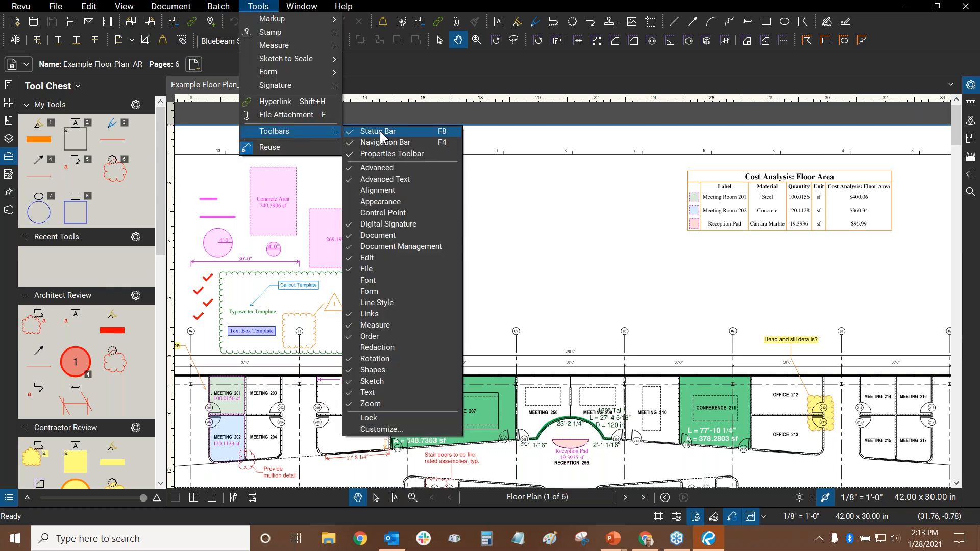
left_click(369, 3)
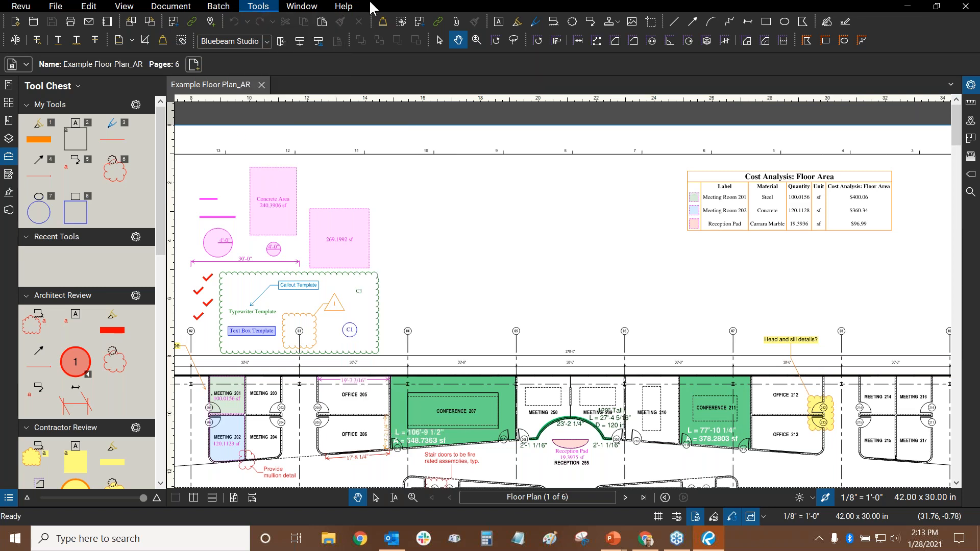
left_click(54, 6)
left_click(480, 2)
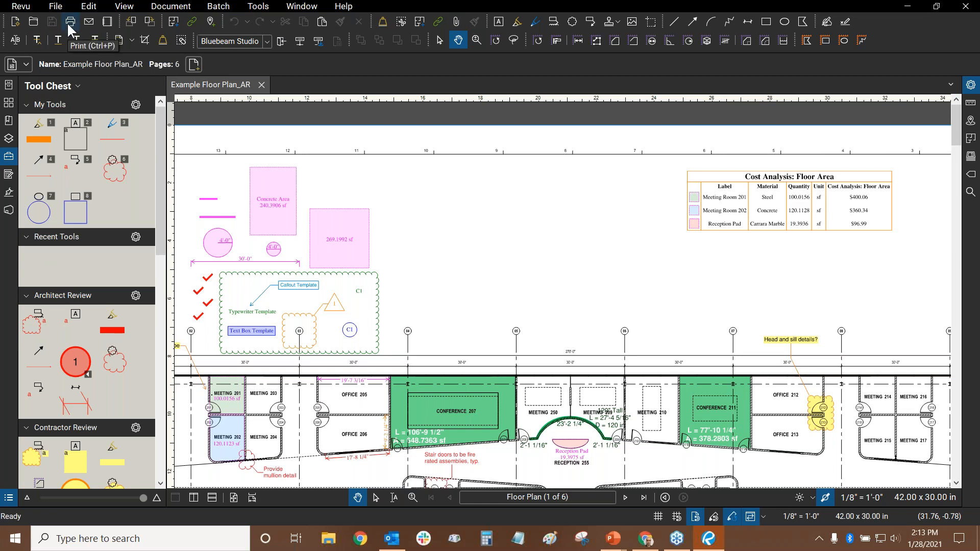
- Open the toolbar customization dialog and choose the File command category
left_click(301, 6)
mouse_move(259, 6)
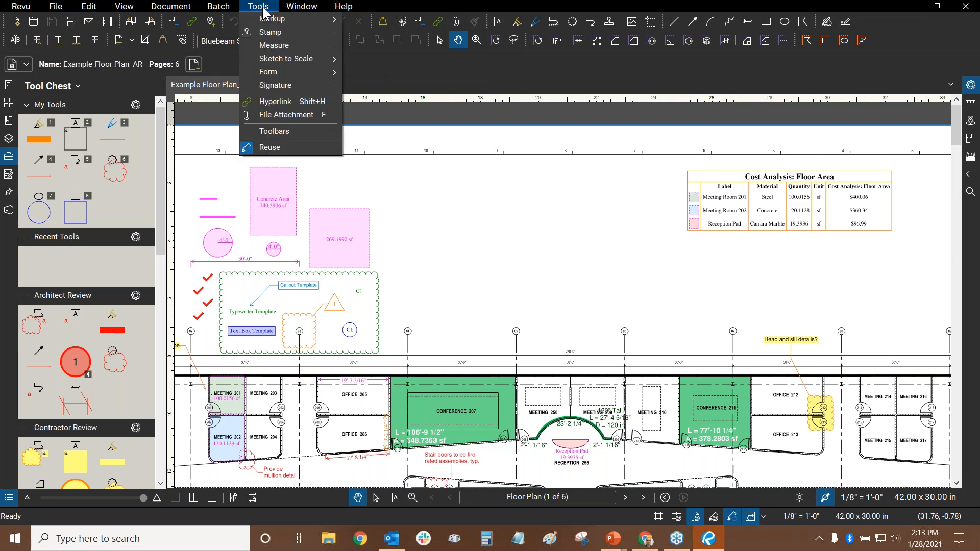
mouse_move(287, 133)
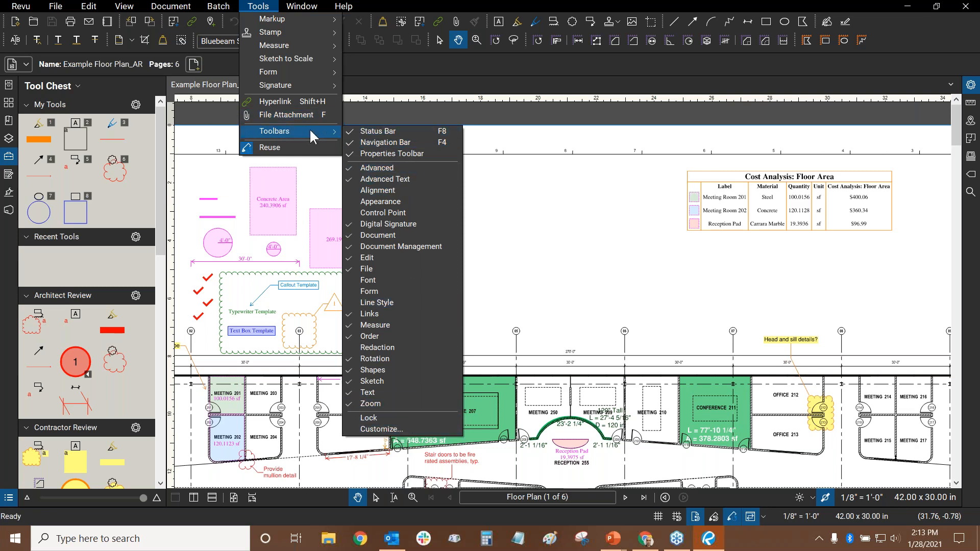
left_click(385, 429)
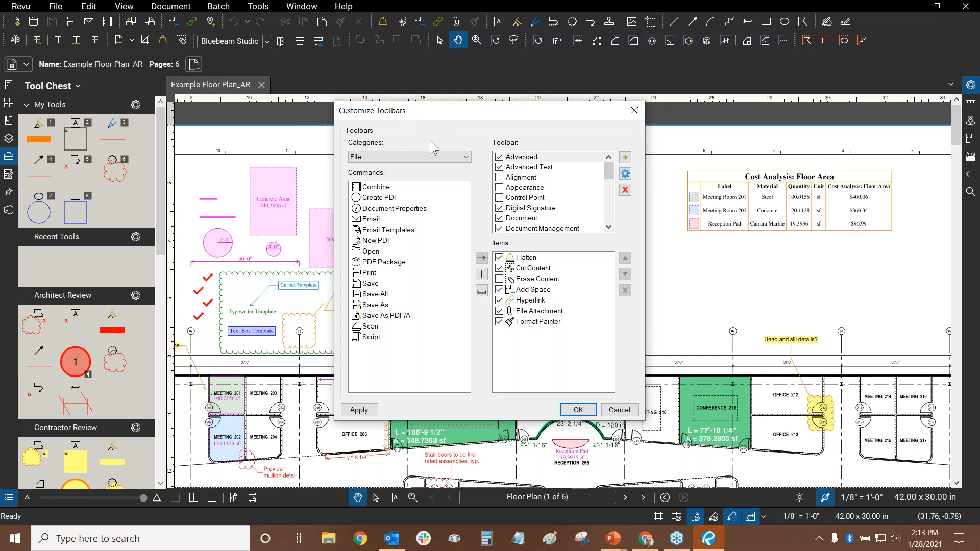
left_click(404, 159)
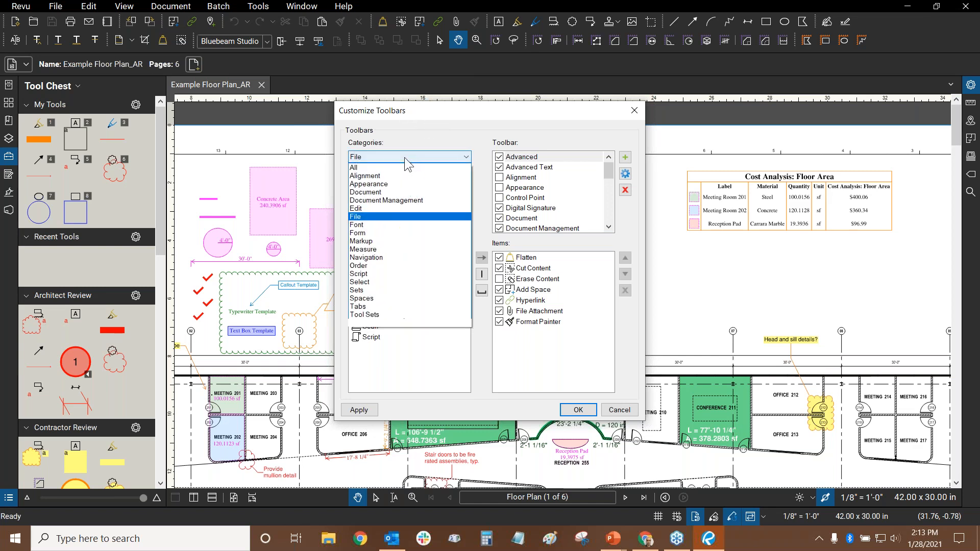
left_click(414, 120)
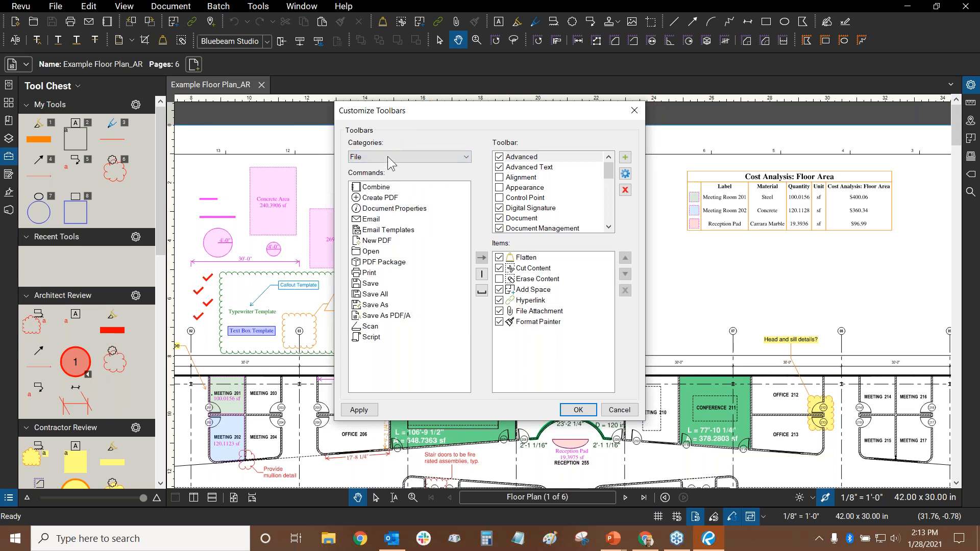
left_click(387, 158)
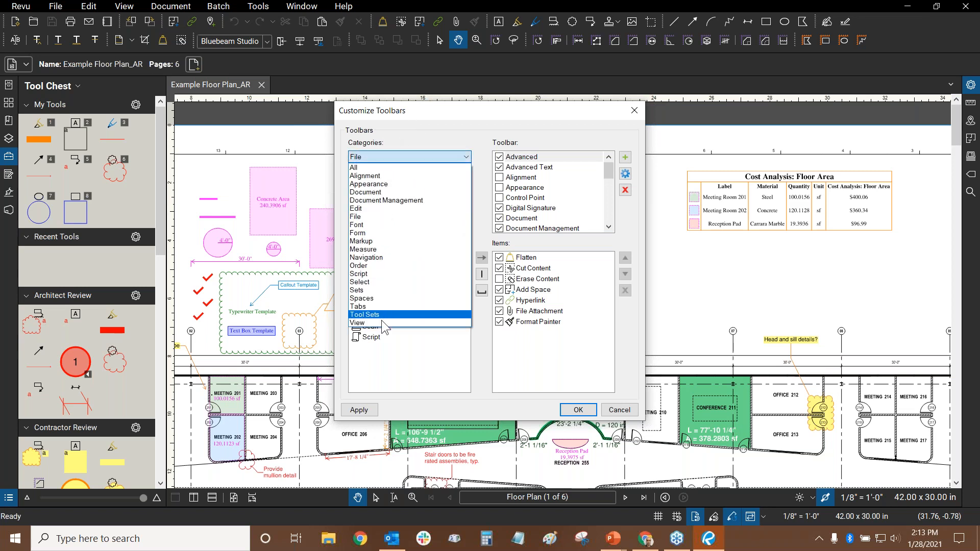
left_click(375, 217)
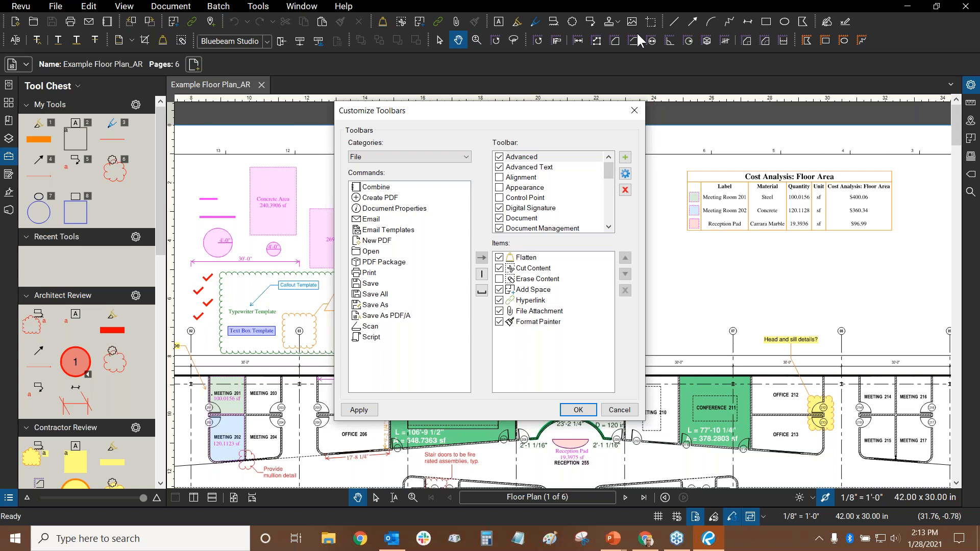
- Add the Save As command to the items of the File toolbar
mouse_move(609, 174)
left_mouse_down()
mouse_move(609, 227)
mouse_move(611, 171)
mouse_move(610, 183)
left_mouse_up()
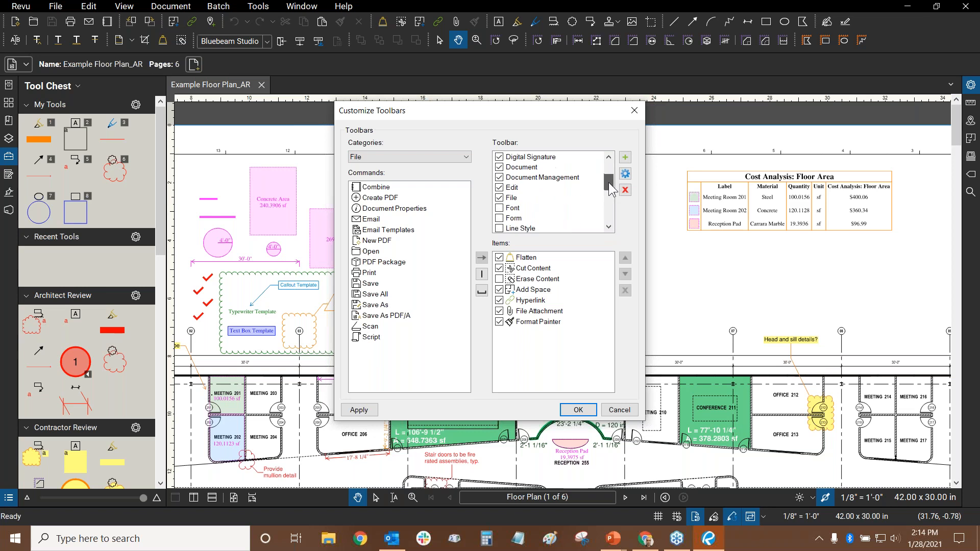
left_click(389, 156)
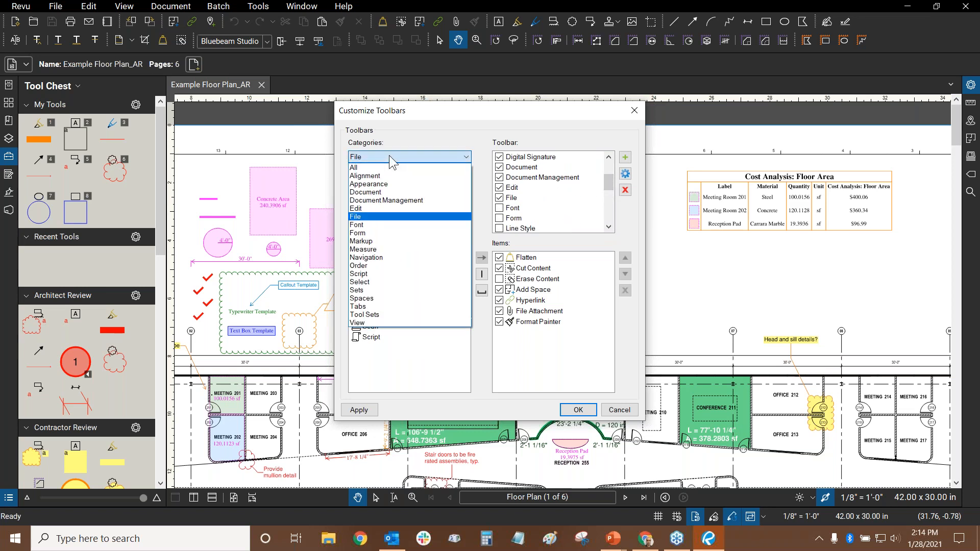
left_click(445, 124)
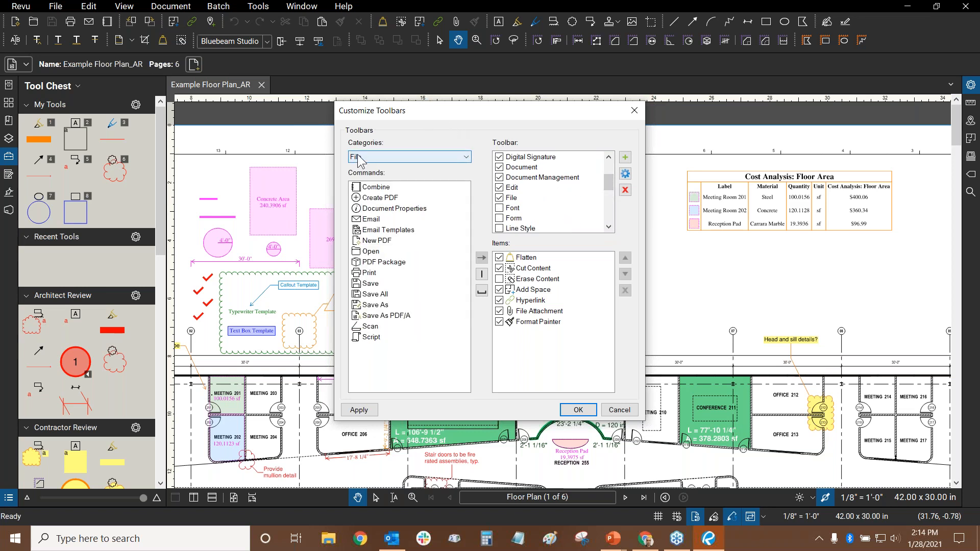
left_click_drag(611, 186, 610, 190)
left_click(516, 188)
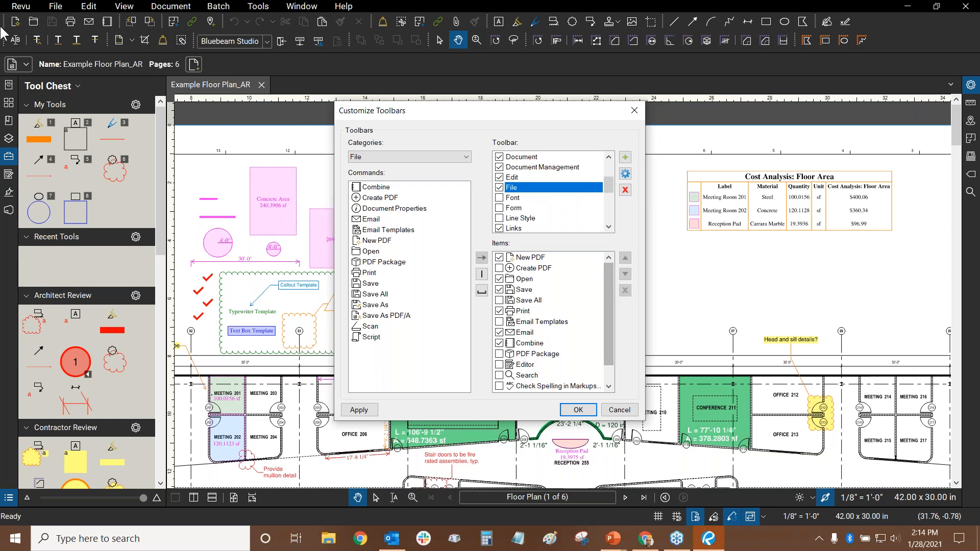
key("ctrl")
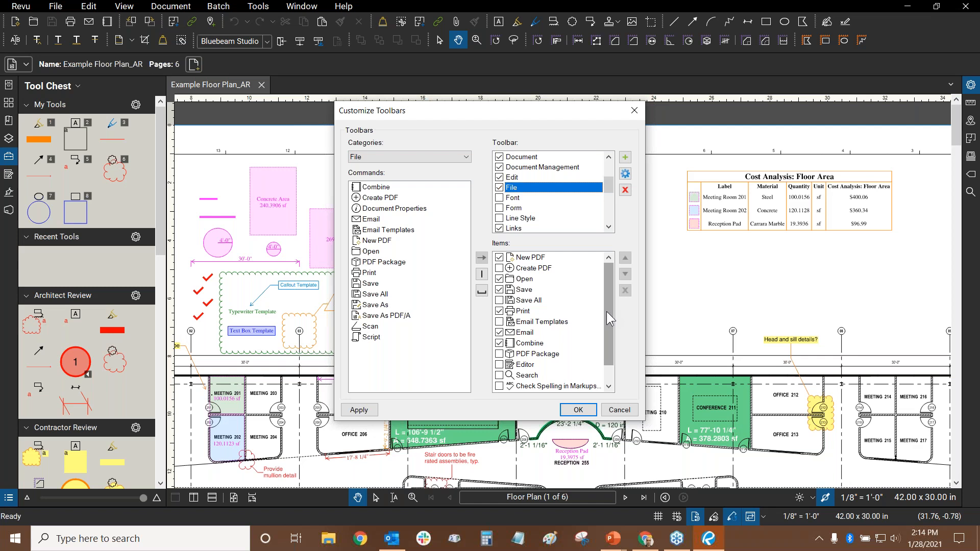
left_click_drag(606, 312, 610, 343)
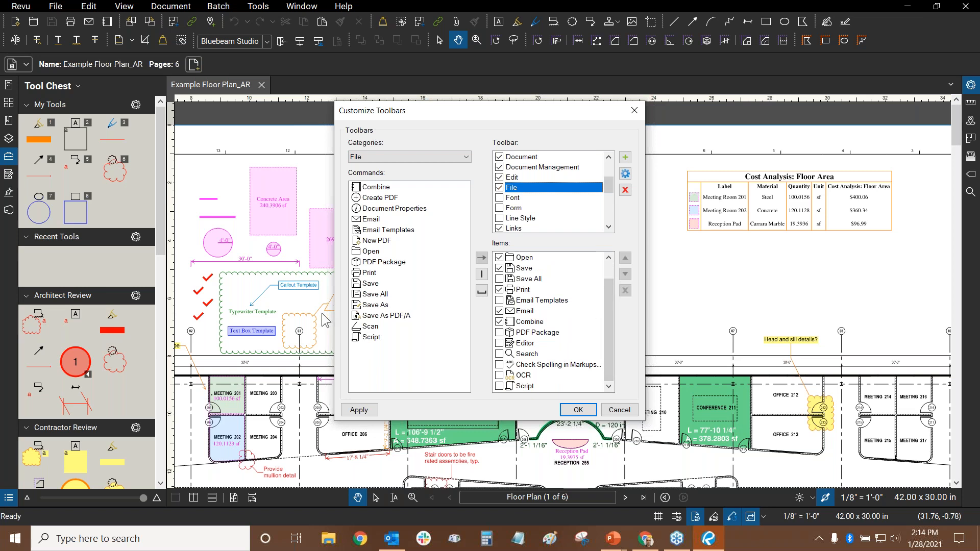
left_click(372, 306)
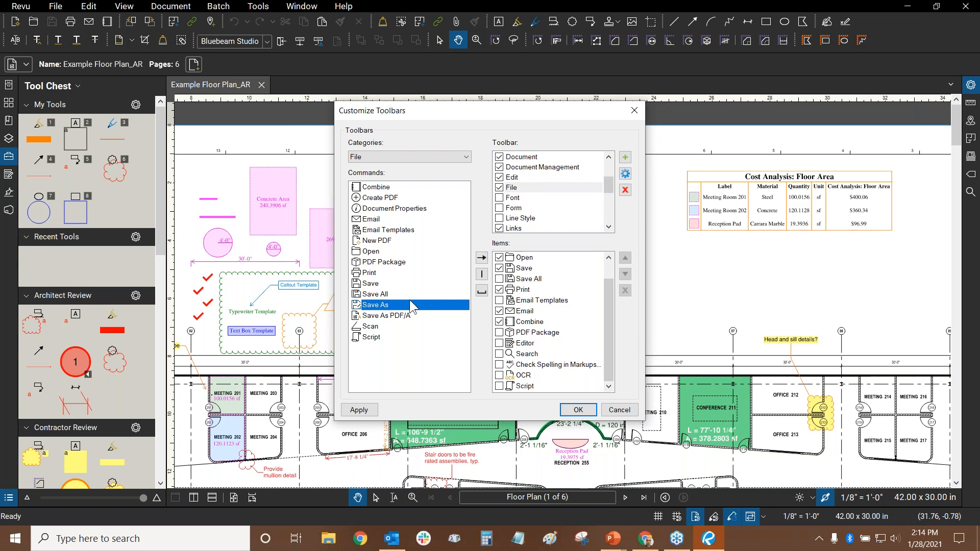
left_click(482, 258)
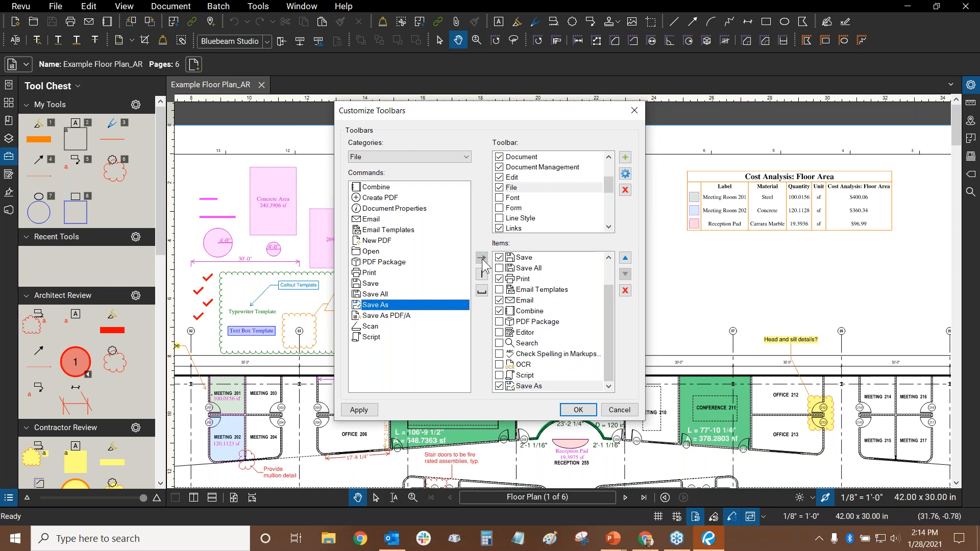
- Move Save As directly below Save in the File toolbar's items and accept the toolbar customization
left_click(625, 258)
left_click(624, 258)
left_click(625, 259)
left_click(624, 258)
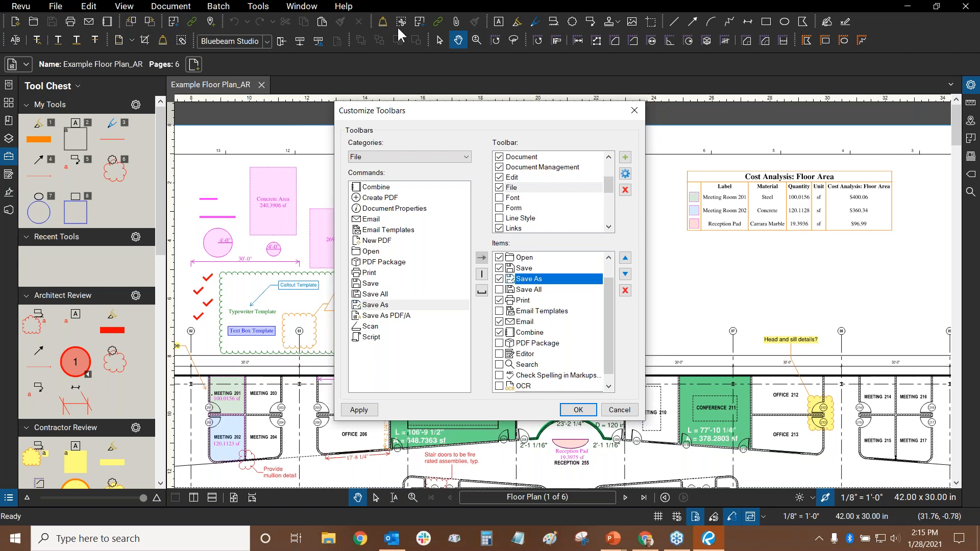
left_click(577, 410)
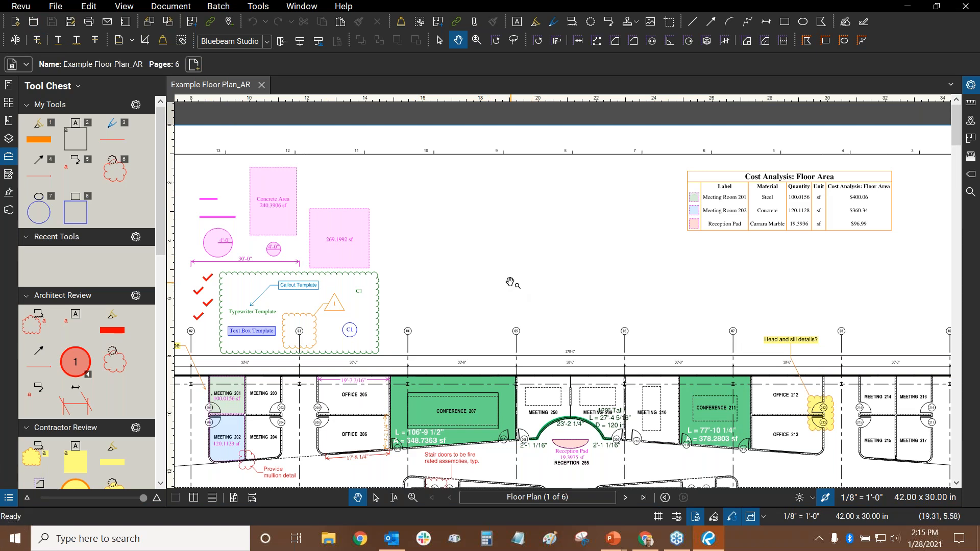
- Pan and zoom around the upper part of the floor plan with the Pan tool to examine the markups
mouse_move(487, 260)
left_mouse_down()
mouse_move(662, 219)
mouse_move(650, 225)
left_mouse_up()
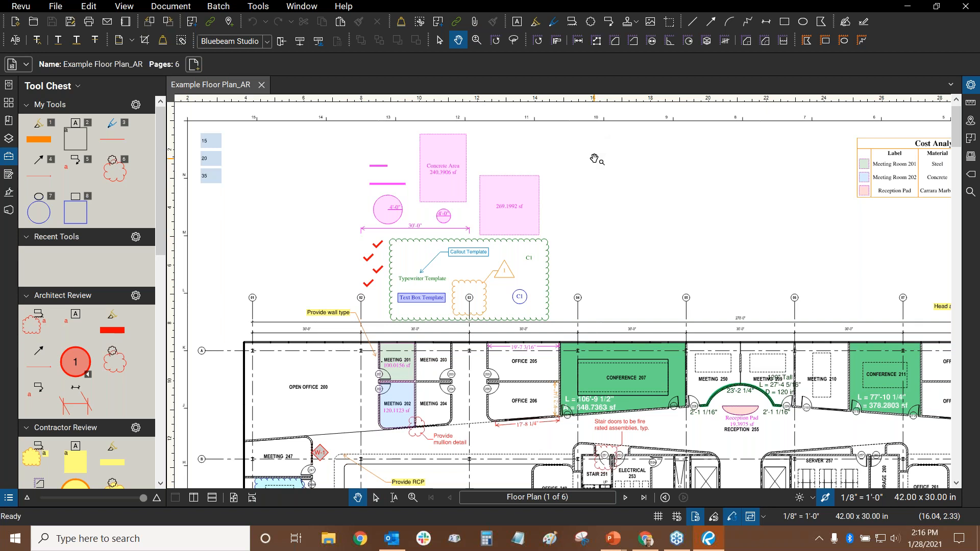
left_click_drag(596, 159, 596, 160)
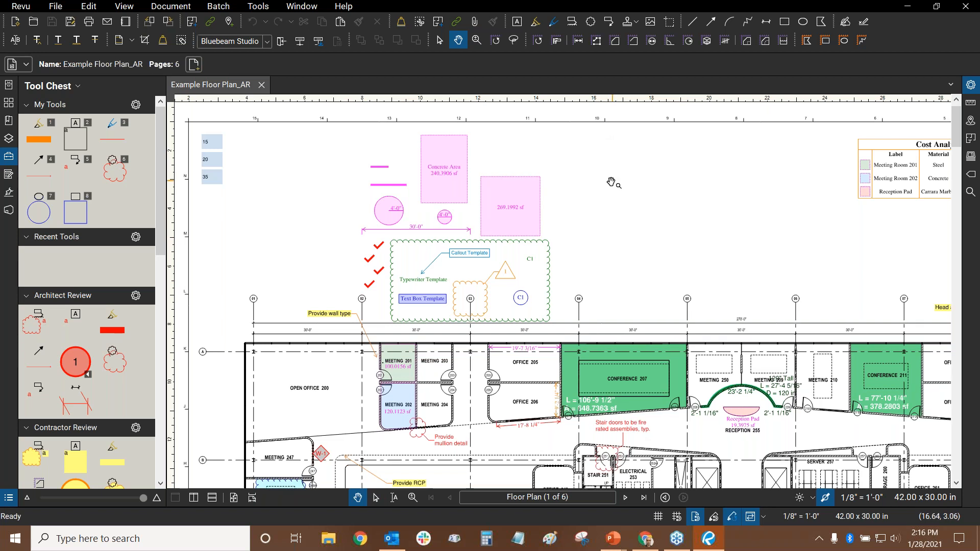
mouse_move(596, 207)
left_mouse_down()
mouse_move(585, 241)
mouse_move(369, 257)
mouse_move(484, 86)
mouse_move(737, 322)
mouse_move(536, 240)
mouse_move(537, 109)
mouse_move(727, 236)
mouse_move(650, 227)
left_mouse_up()
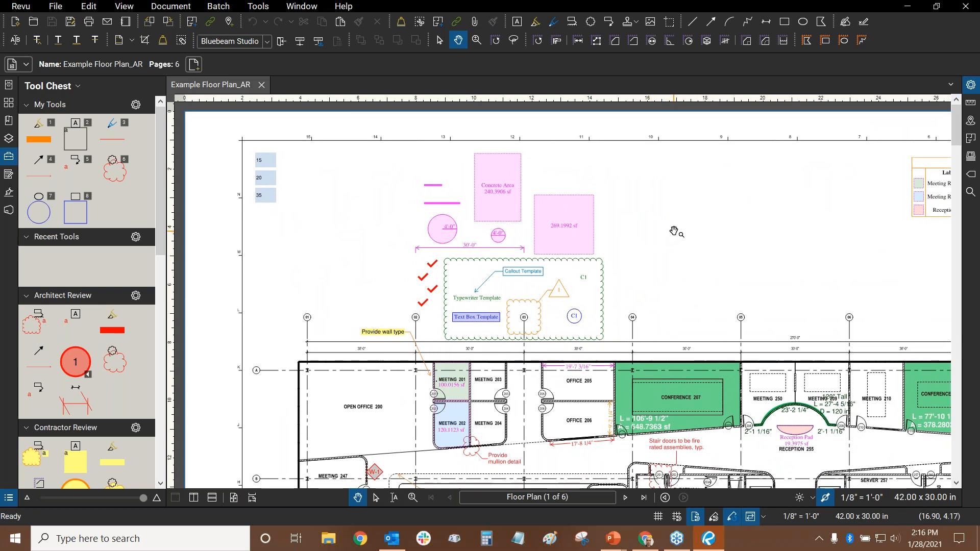
scroll(674, 232, "down", 5)
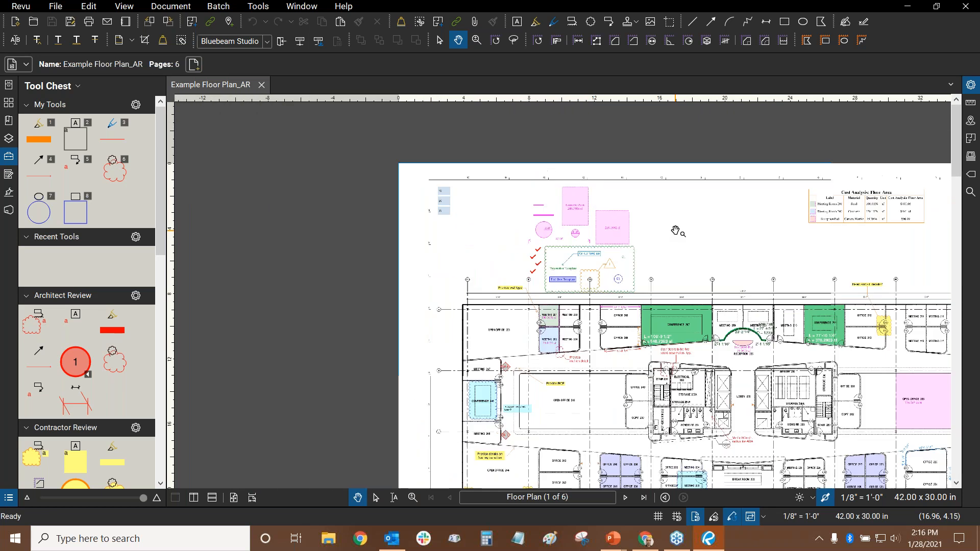
scroll(678, 235, "up", 4)
scroll(683, 239, "up", 2)
scroll(685, 239, "down", 2)
scroll(685, 238, "up", 1)
mouse_move(684, 239)
left_mouse_down()
mouse_move(575, 221)
mouse_move(476, 222)
left_mouse_up()
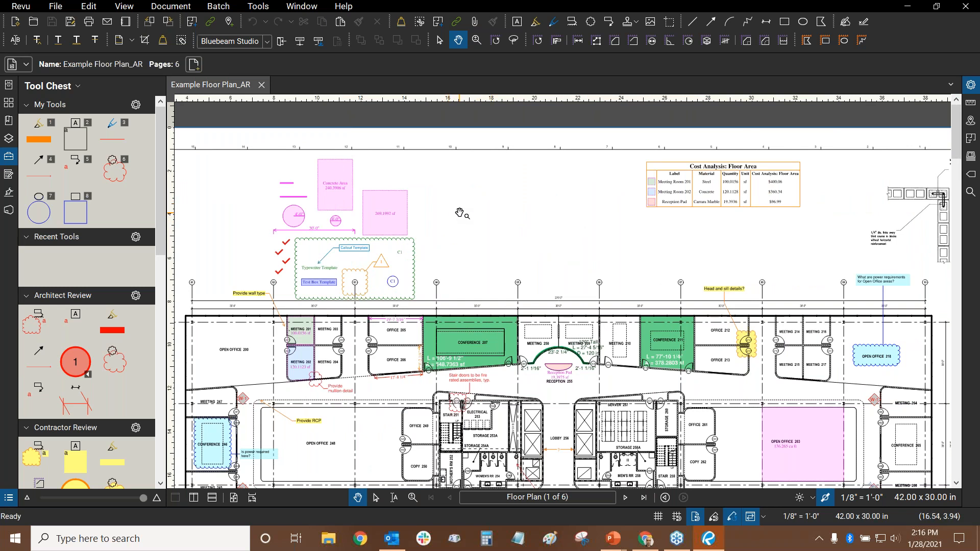
scroll(459, 212, "up", 1)
left_click_drag(459, 212, 574, 266)
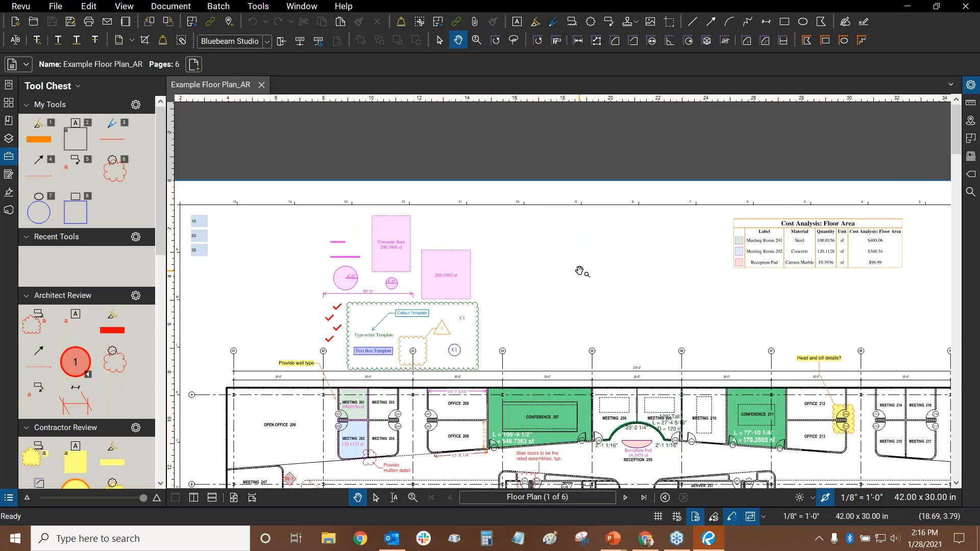
left_click_drag(526, 290, 565, 252)
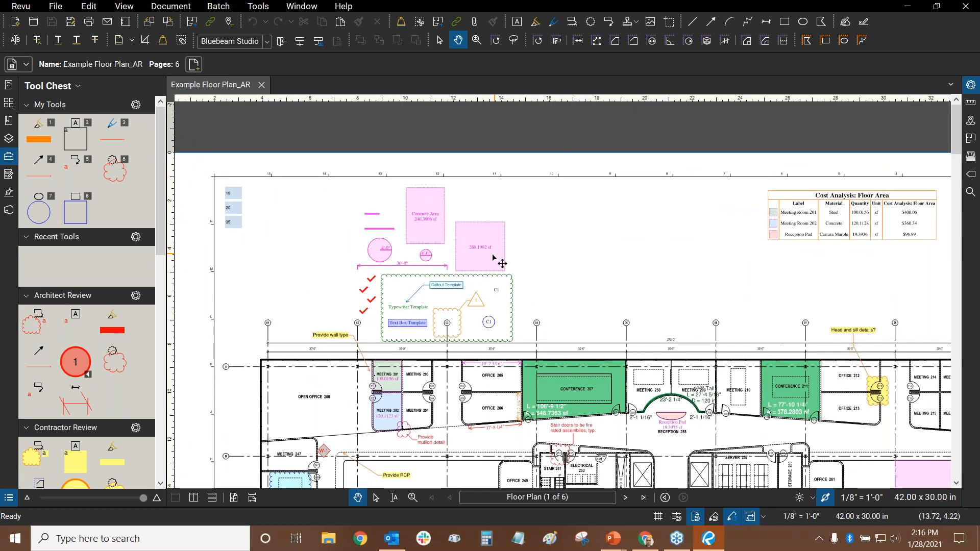
- Select the 269.1992 sf area markup and the Concrete Area markup one at a time with the Pan tool, and clear the selection
left_click(462, 258)
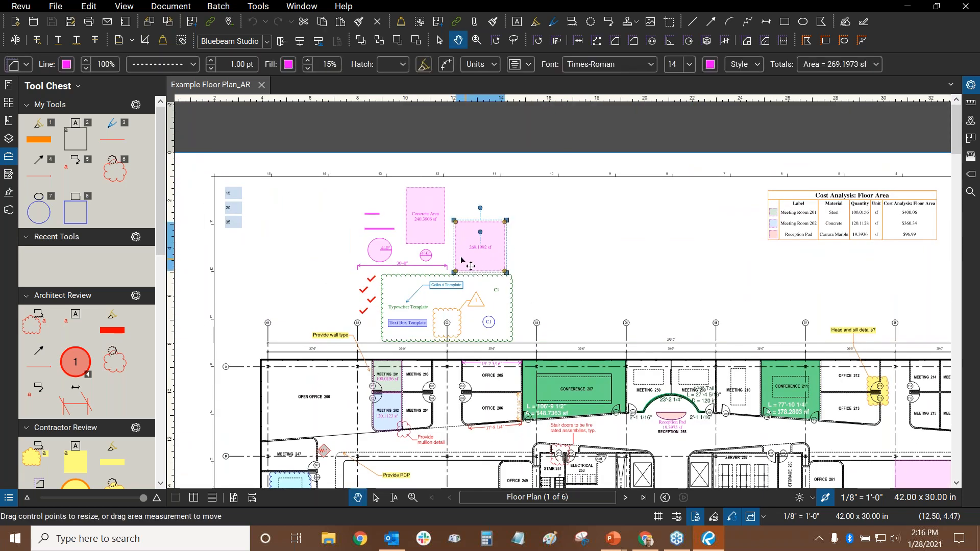
left_click(421, 223)
left_click(532, 235)
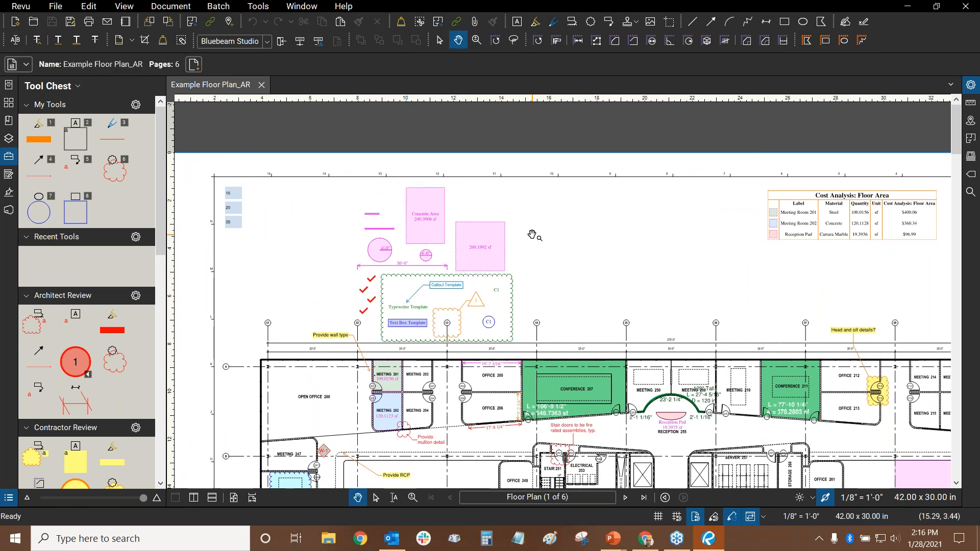
- Switch to the Select tool, select all markups above the floor plan with a right-to-left crossing window, and clear the selection
left_click(376, 498)
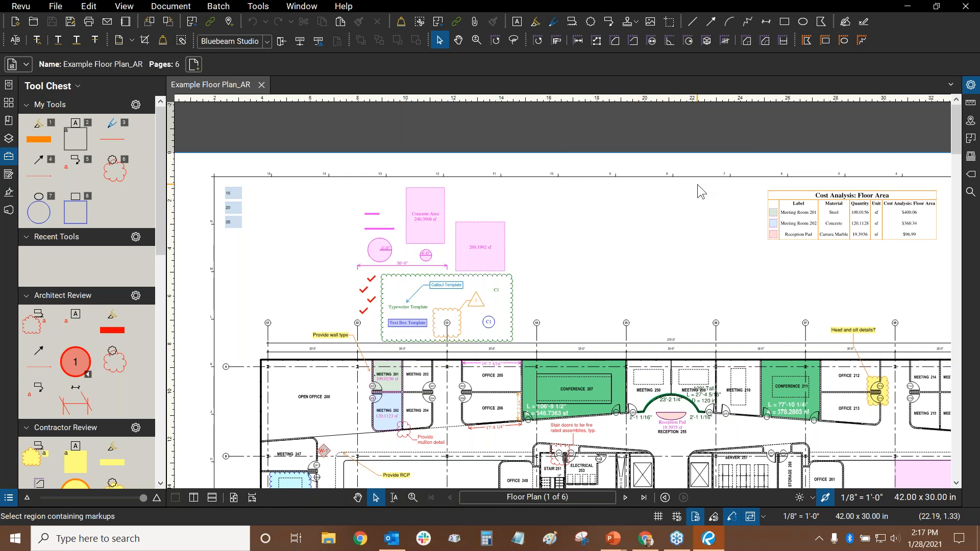
mouse_move(697, 185)
left_mouse_down()
mouse_move(554, 285)
mouse_move(520, 322)
left_mouse_up()
scroll(535, 291, "up", 3)
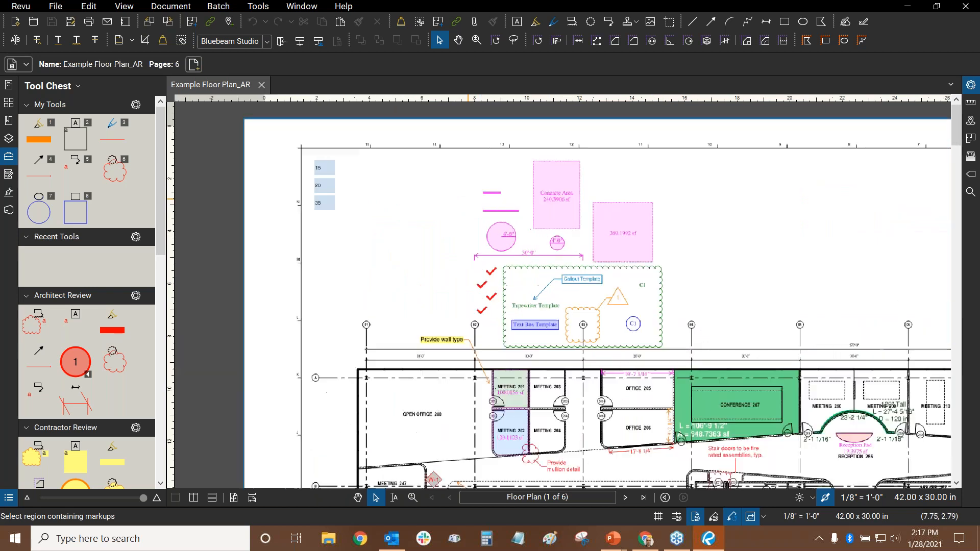
scroll(683, 196, "up", 1)
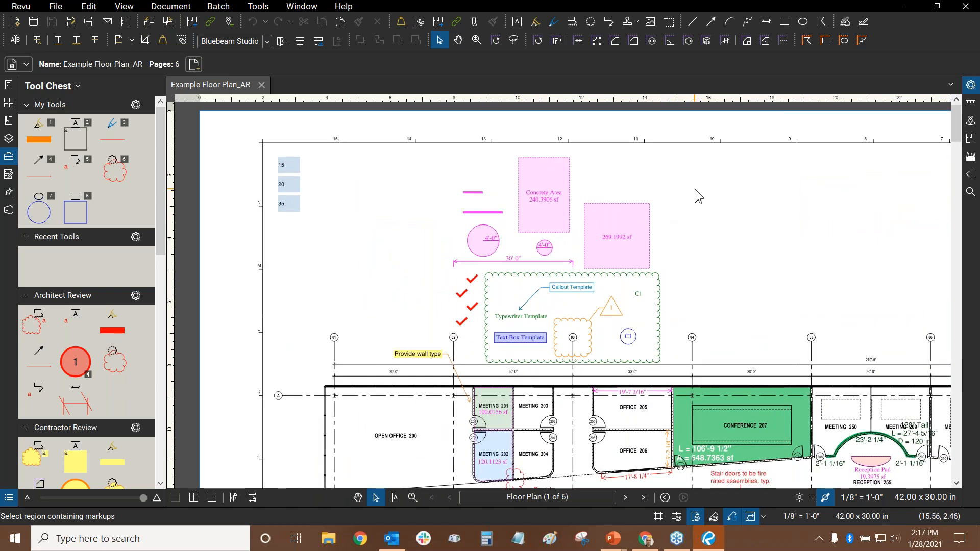
left_click_drag(675, 209, 648, 199)
left_click_drag(646, 133, 407, 374)
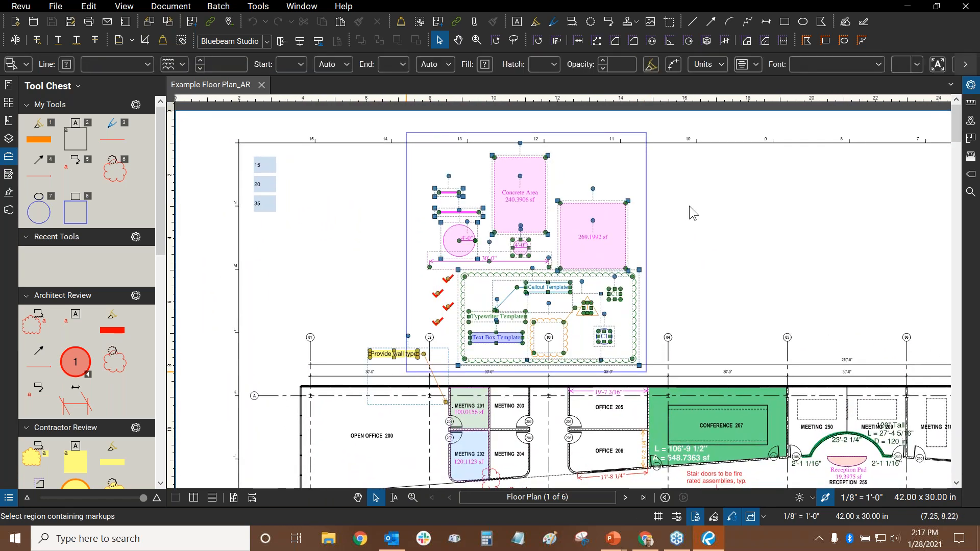
left_click(350, 260)
- Select the magenta area, line and circle markups with a smaller right-to-left crossing window, and clear the selection
left_click_drag(661, 136, 397, 372)
key("Escape")
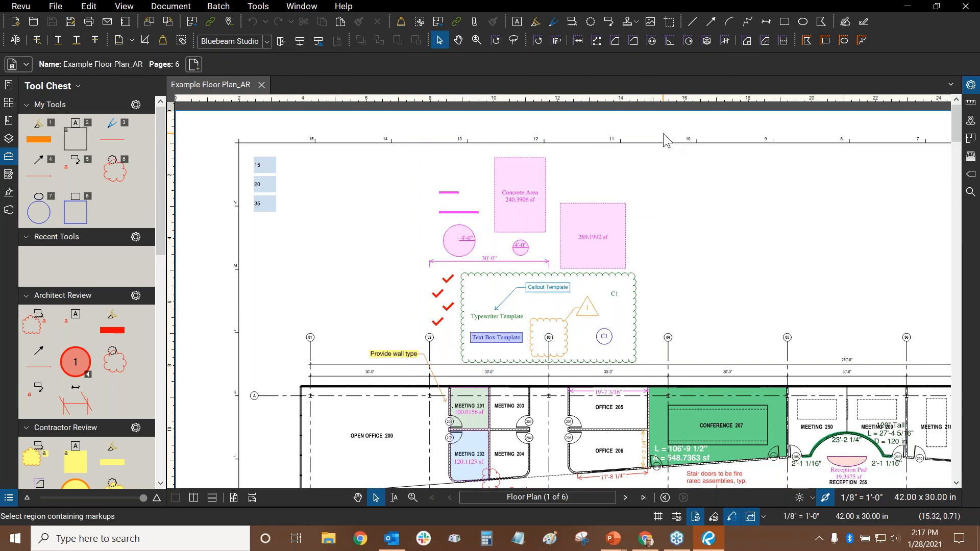
left_click_drag(655, 132, 457, 251)
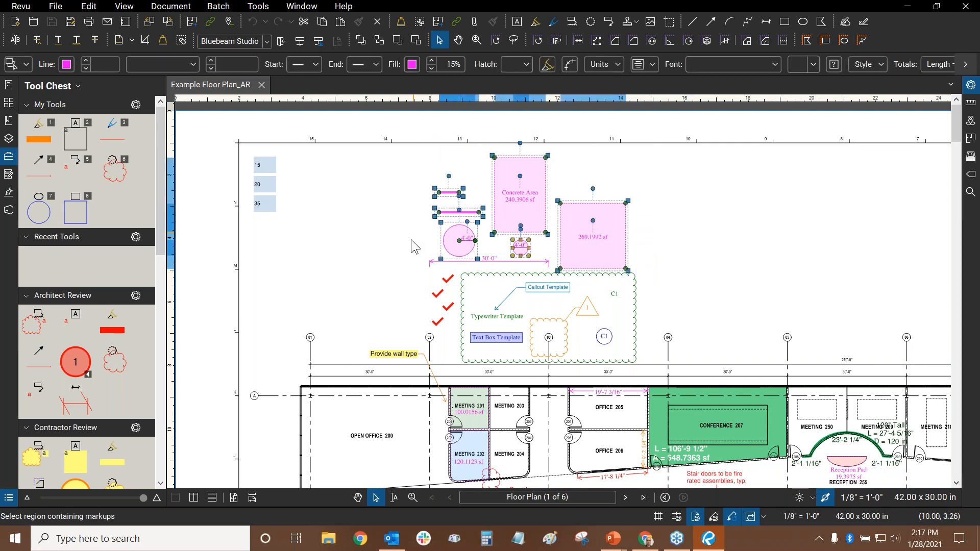
left_click(693, 211)
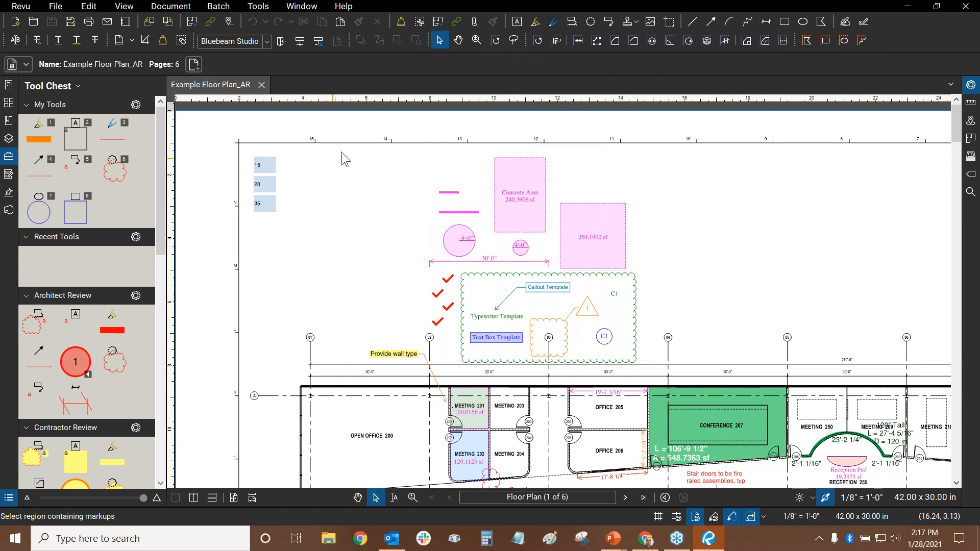
- Select only the two magenta lines and two circles by enclosing them in a left-to-right selection window
left_click_drag(352, 125, 534, 267)
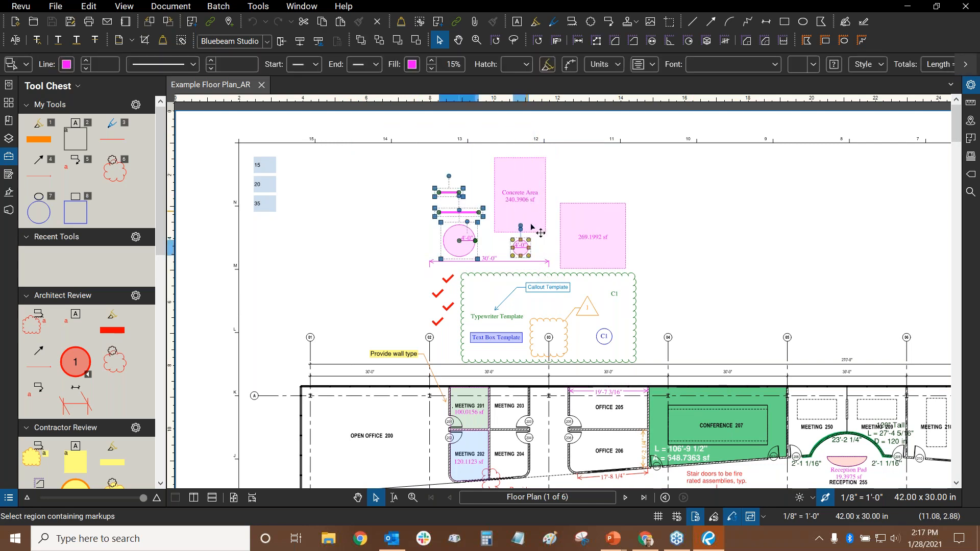
scroll(518, 204, "up", 1)
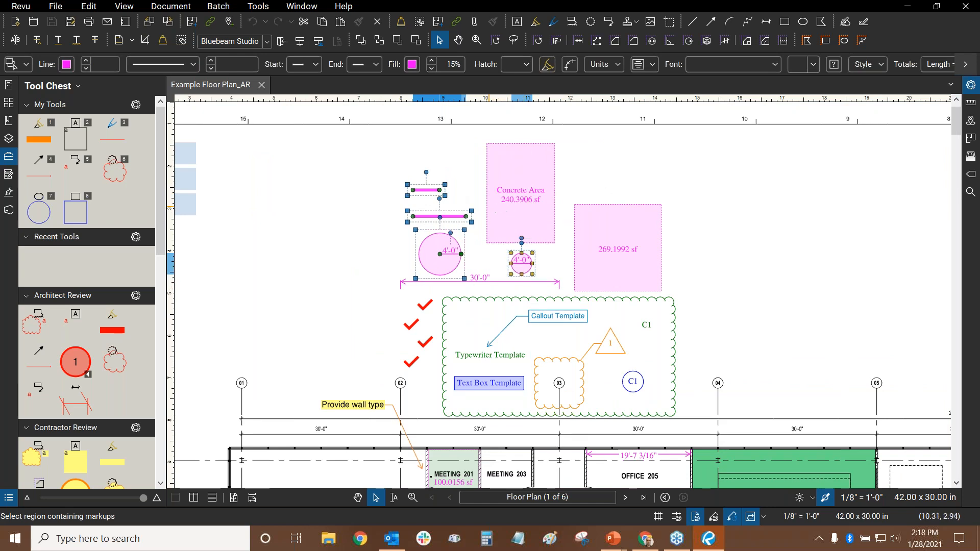
- Clear the markup selection and pan across the upper floor plan with the Select tool active, as far as the Cost Analysis table
left_click(634, 174)
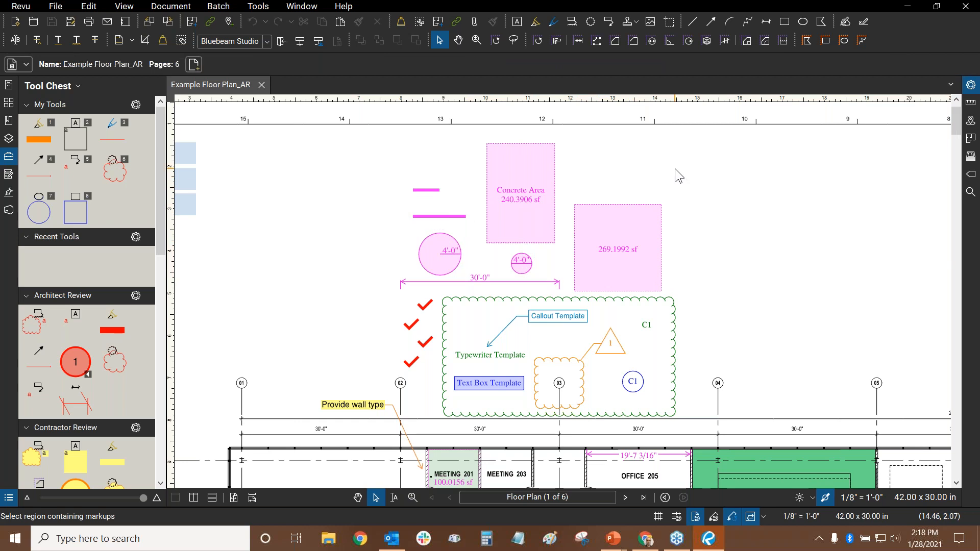
scroll(679, 166, "down", 1)
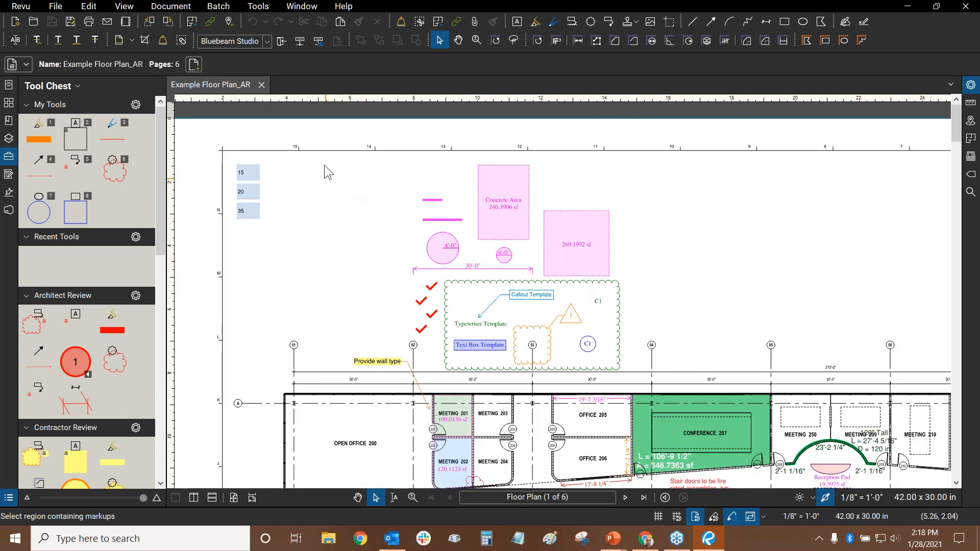
left_click_drag(328, 137, 329, 205)
left_click_drag(712, 187, 515, 209)
left_click_drag(617, 188, 450, 309)
mouse_move(448, 188)
left_mouse_down()
mouse_move(647, 309)
mouse_move(456, 190)
mouse_move(628, 196)
mouse_move(392, 162)
left_mouse_up()
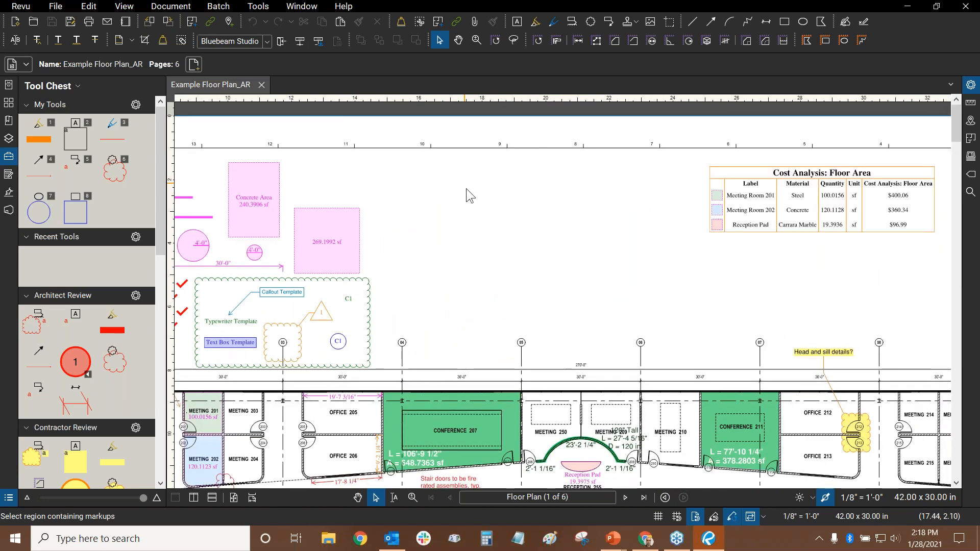
left_click_drag(516, 247, 675, 222)
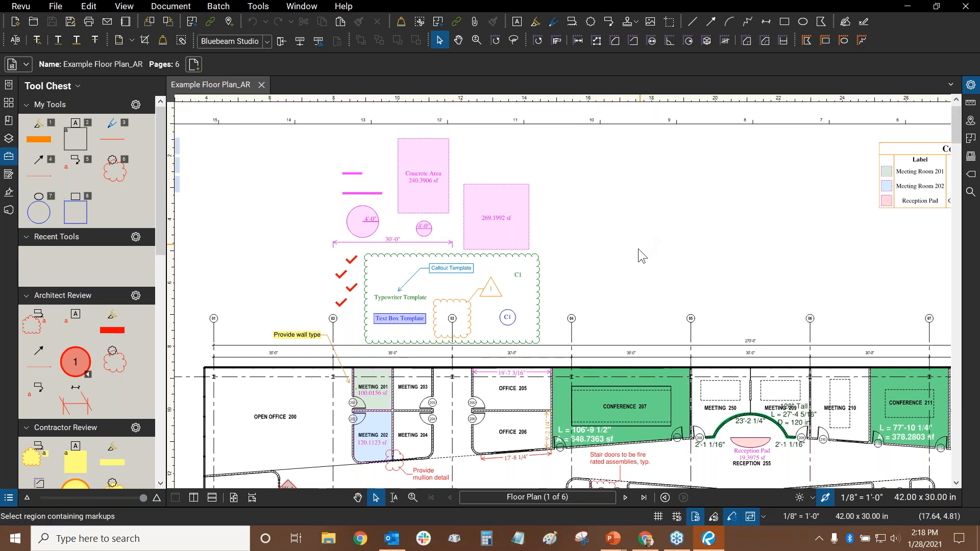
left_click_drag(751, 160, 560, 308)
- Activate the Highlight tool and pan across the area above the floor plan while it stays active
left_click(535, 22)
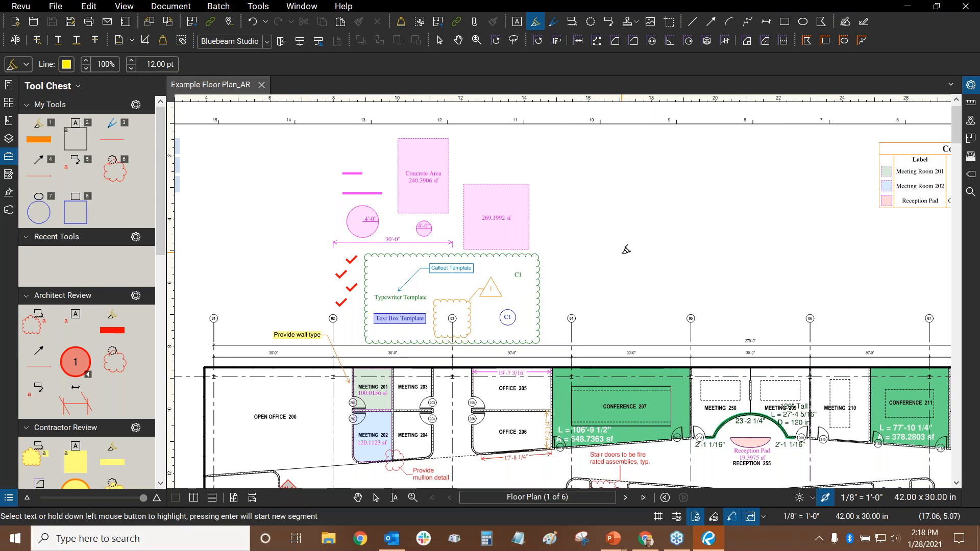
scroll(630, 264, "right", 3)
scroll(630, 263, "up", 1)
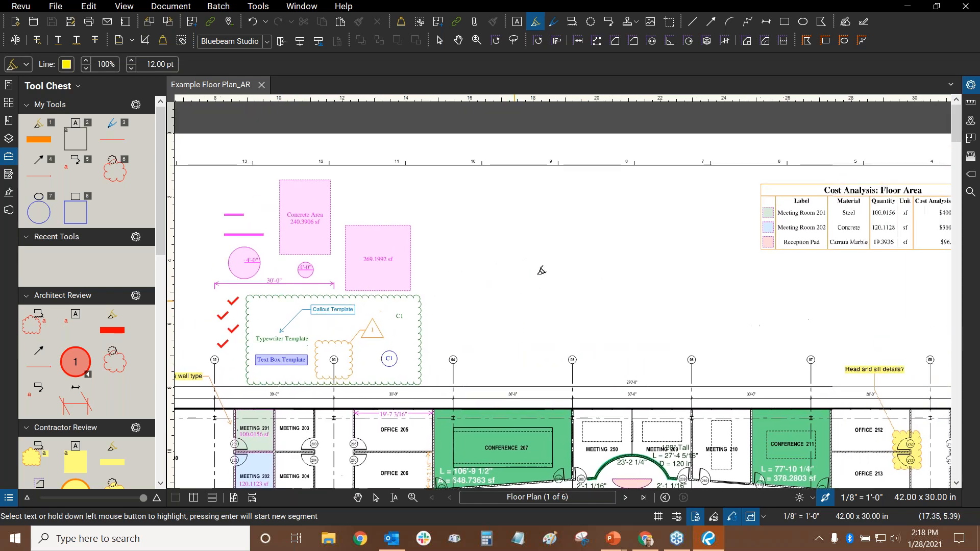
- Preview a line above Conference 207 with the Line tool, constraining it to horizontal and diagonal directions, and cancel it
left_click(691, 23)
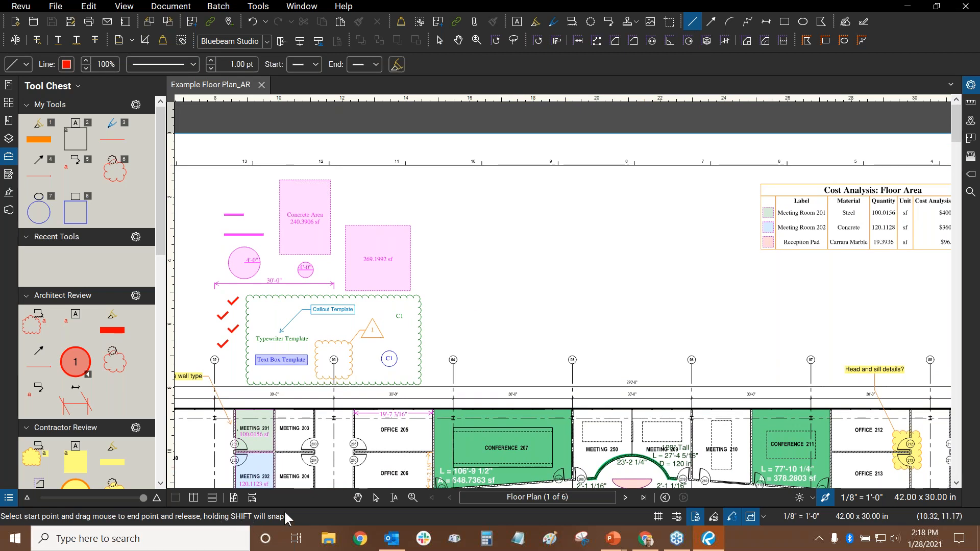
left_click_drag(453, 283, 621, 273)
mouse_move(517, 241)
left_mouse_down()
mouse_move(480, 184)
mouse_move(487, 221)
left_mouse_up()
left_click_drag(578, 191, 464, 311)
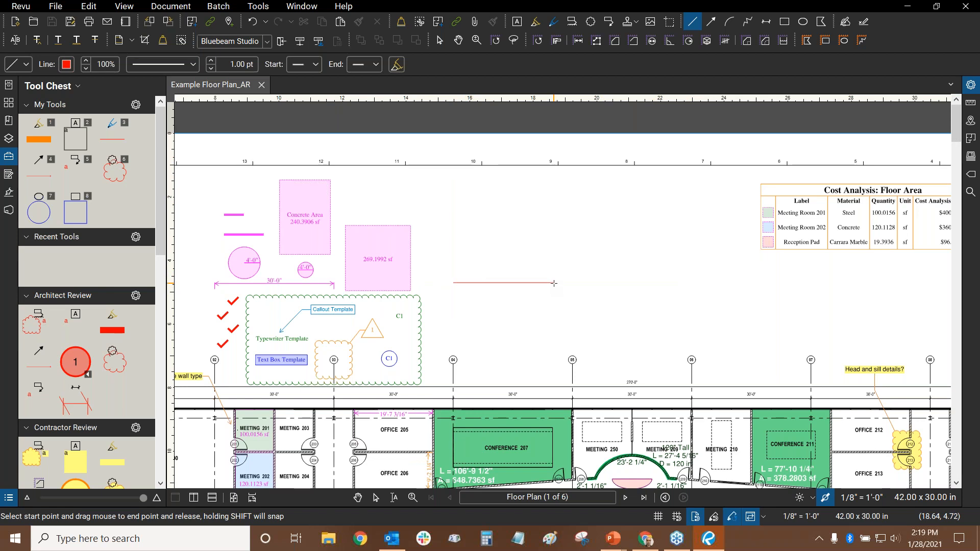
left_click_drag(510, 286, 454, 277)
mouse_move(499, 226)
left_mouse_down()
mouse_move(525, 193)
mouse_move(482, 278)
mouse_move(648, 283)
mouse_move(454, 282)
mouse_move(500, 235)
mouse_move(474, 219)
mouse_move(461, 340)
mouse_move(568, 263)
mouse_move(508, 233)
mouse_move(498, 245)
left_mouse_up()
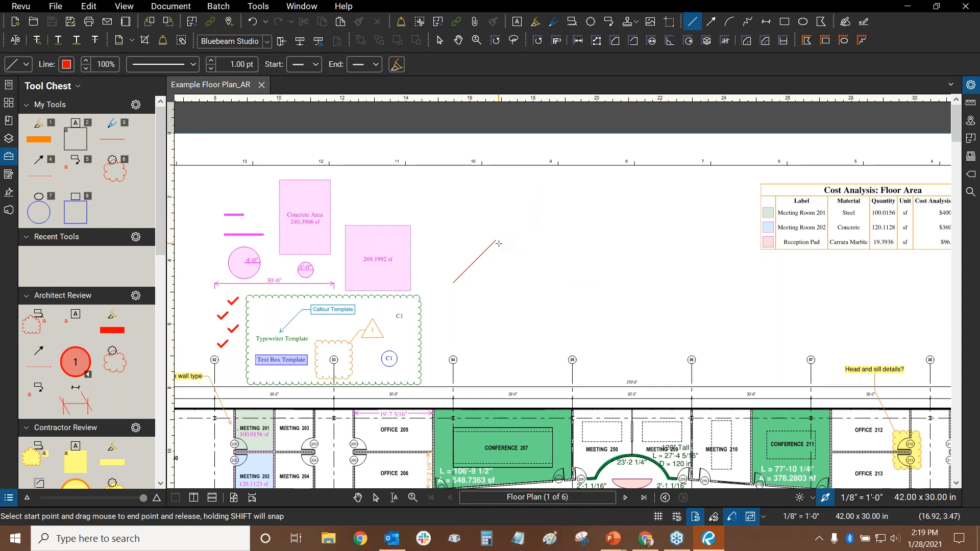
left_click_drag(499, 244, 422, 378)
key("Escape")
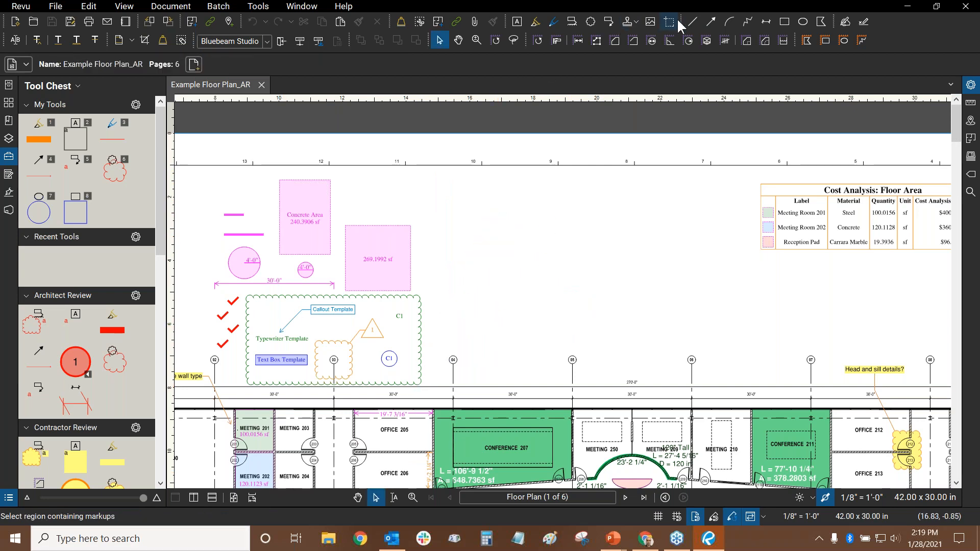
left_click(692, 22)
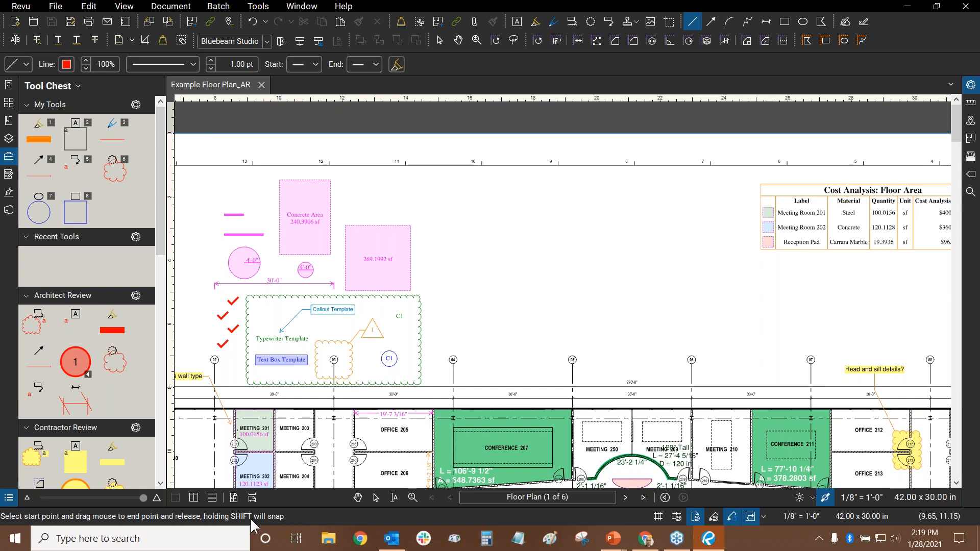
key("Escape")
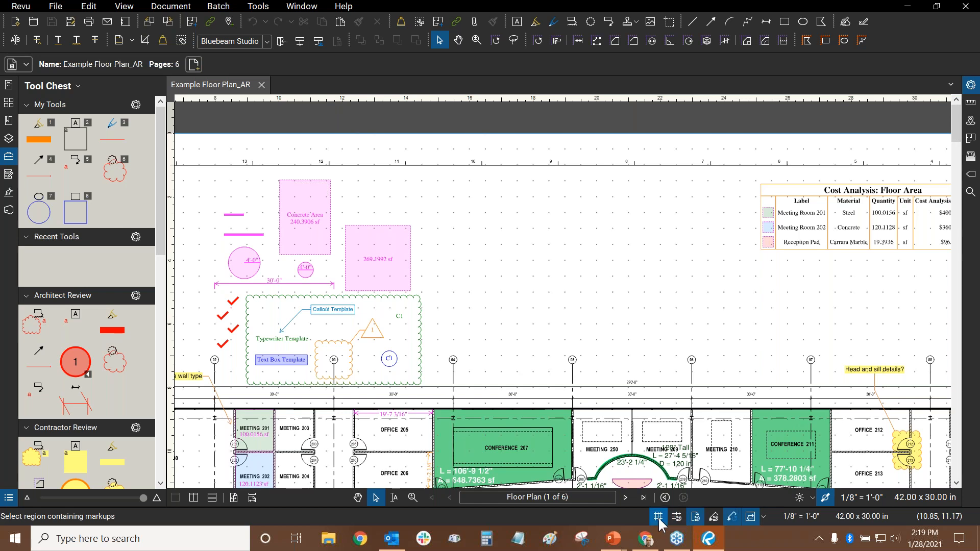
- Show the grid over the plan and examine its dot spacing at several magnifications
scroll(538, 288, "up", 3)
scroll(556, 289, "down", 2)
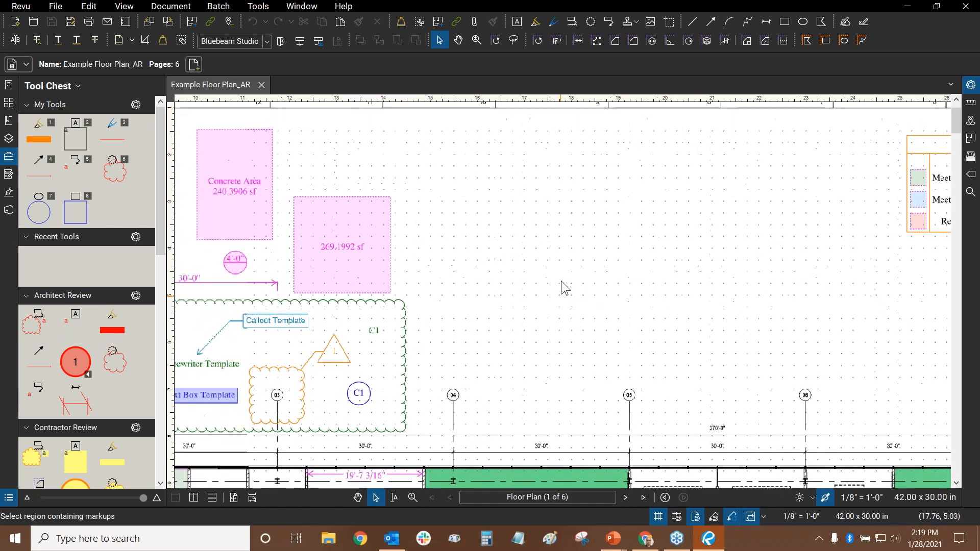
scroll(571, 217, "down", 2)
scroll(568, 237, "down", 3)
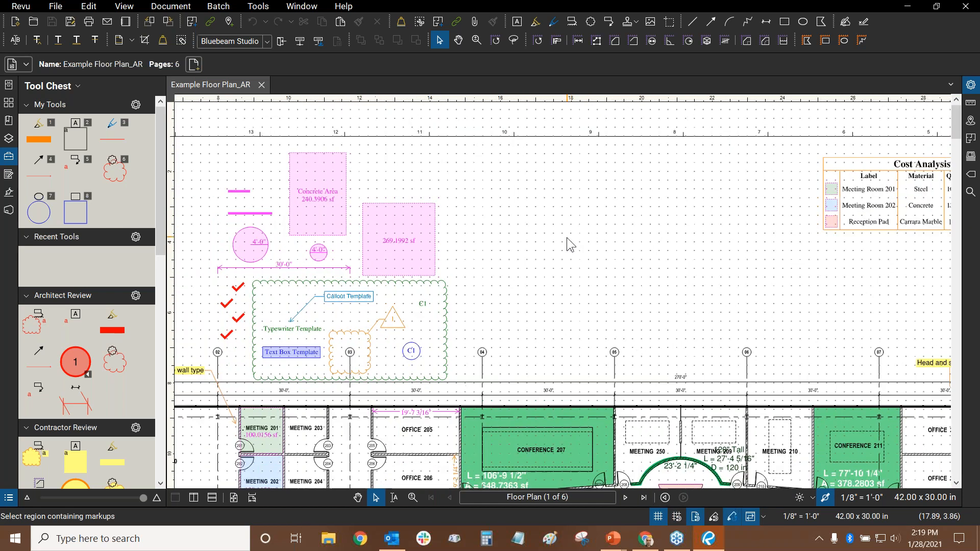
scroll(566, 237, "down", 1)
scroll(567, 237, "up", 1)
scroll(502, 223, "down", 1)
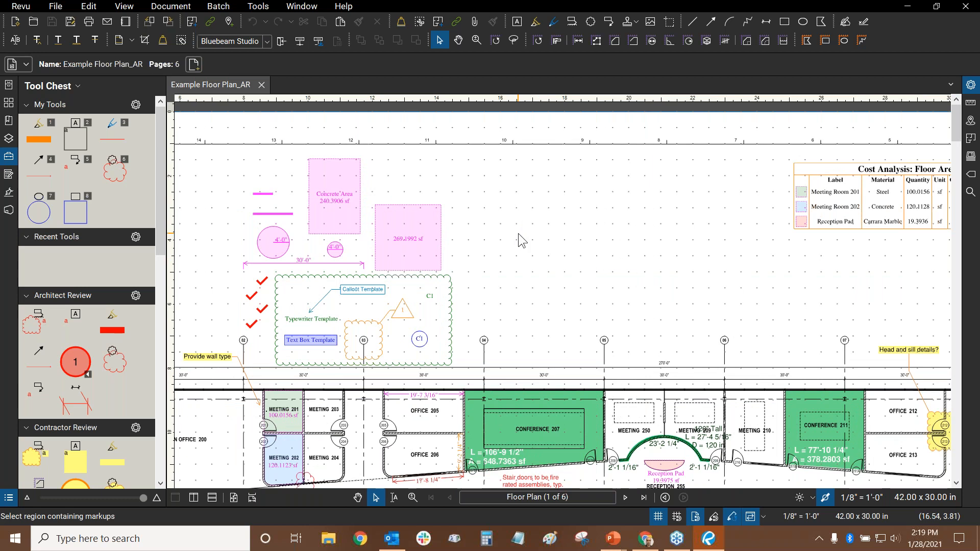
scroll(519, 233, "up", 1)
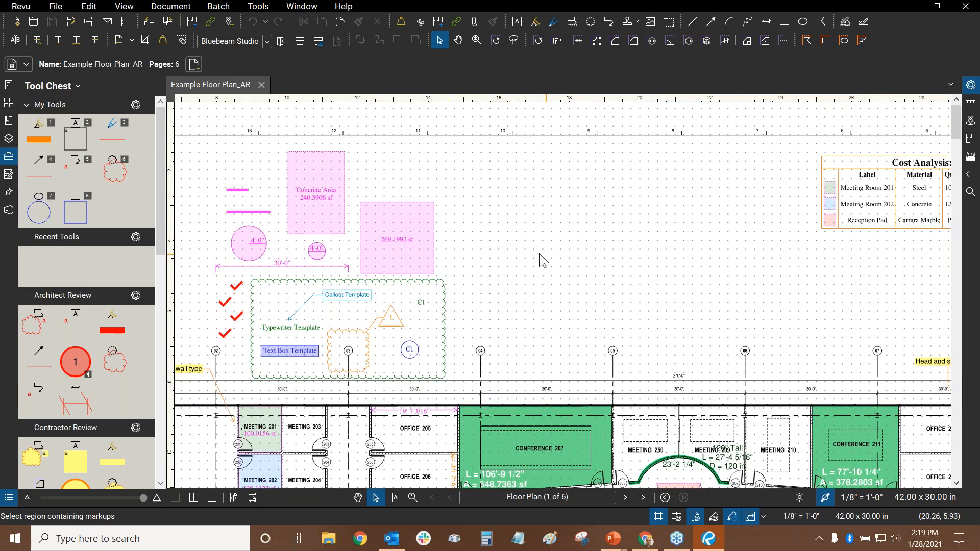
scroll(604, 255, "up", 3)
scroll(601, 259, "up", 2)
left_click_drag(600, 260, 528, 255)
scroll(528, 255, "down", 1)
scroll(528, 255, "down", 2)
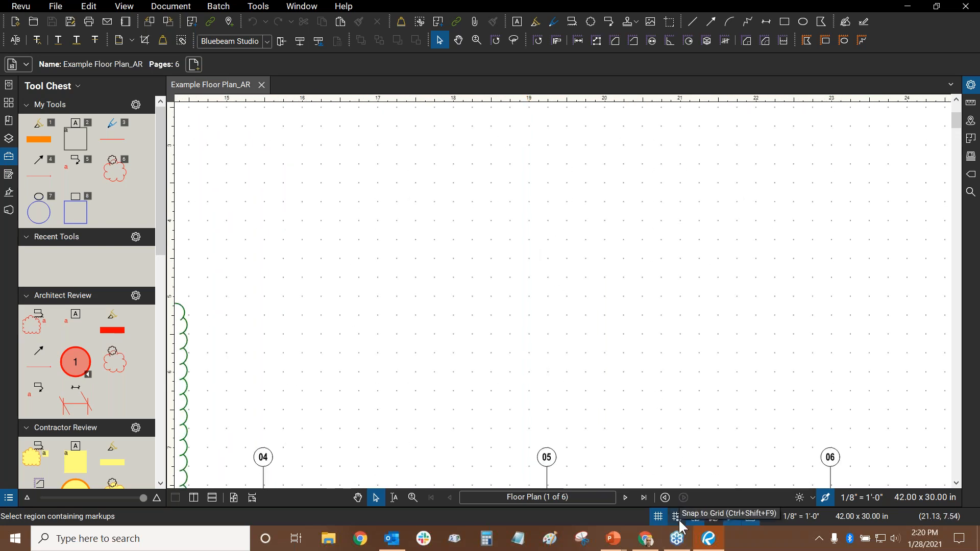
- Turn on Snap to Grid, preview a diagonal line between two grid points near grid bubble 04, and cancel it
left_click(689, 23)
left_click_drag(502, 387, 615, 192)
scroll(440, 278, "up", 2)
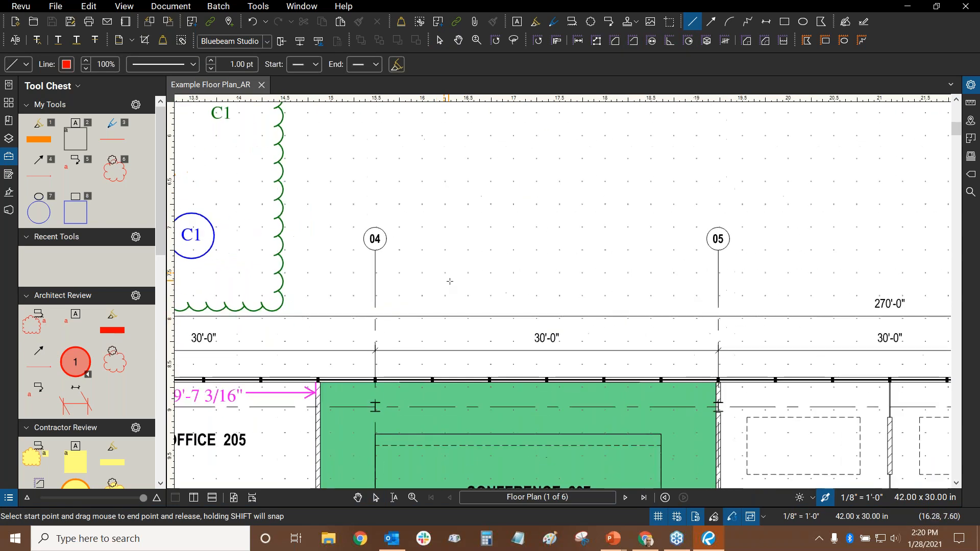
scroll(444, 272, "up", 3)
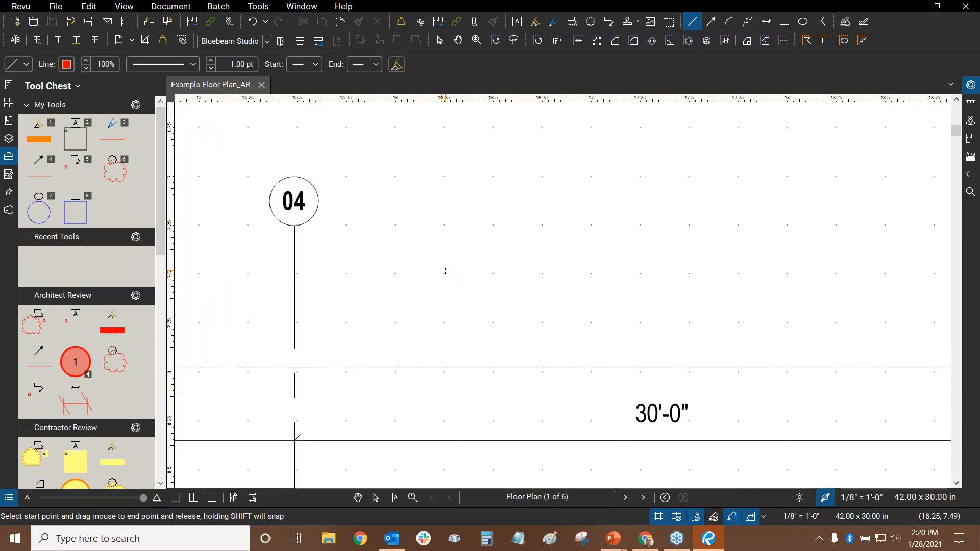
left_click_drag(454, 266, 646, 178)
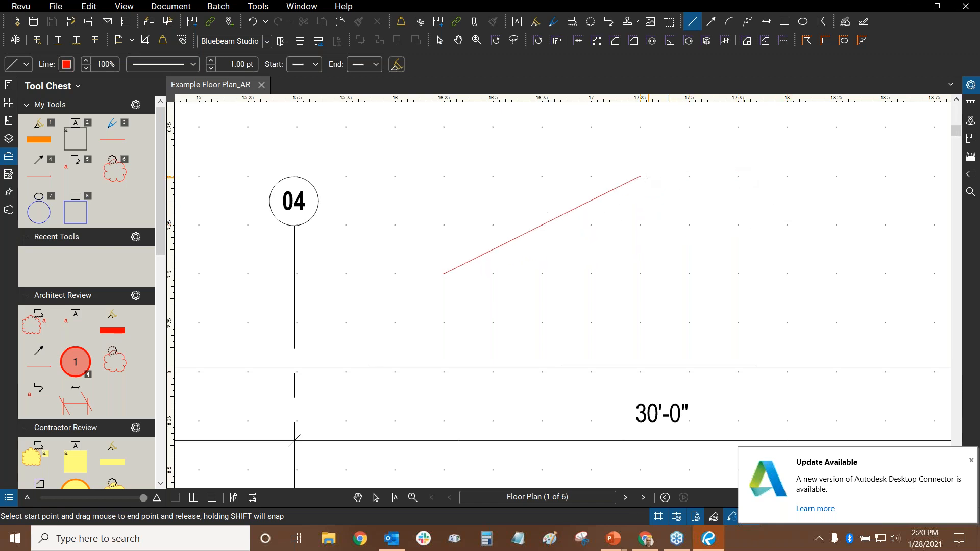
key("Escape")
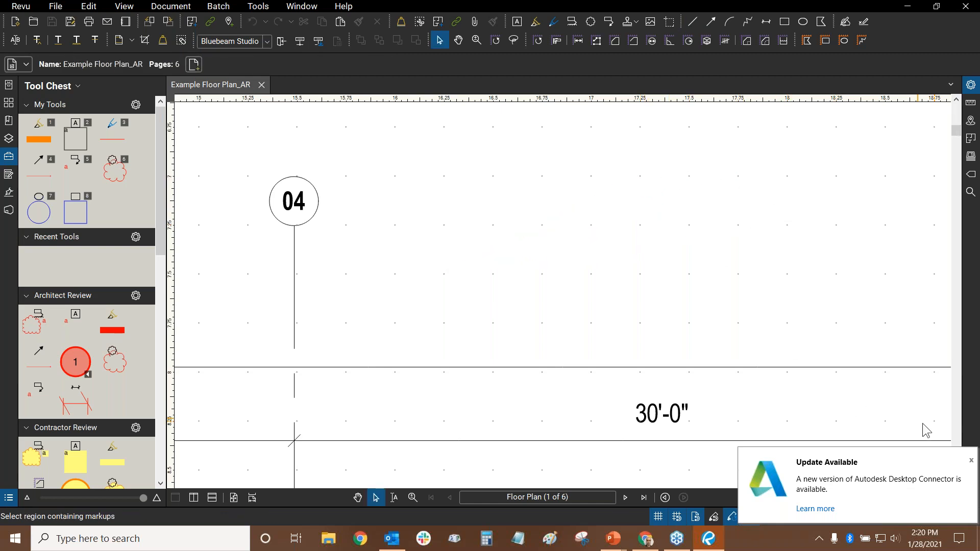
- Dismiss the Autodesk Desktop Connector update notice and turn off the grid display and Snap to Grid
left_click(971, 460)
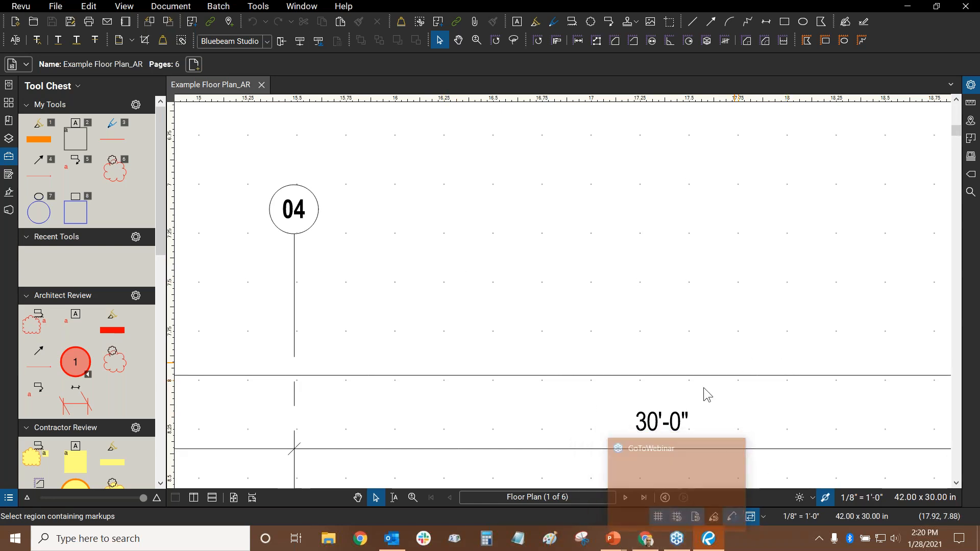
left_click(676, 521)
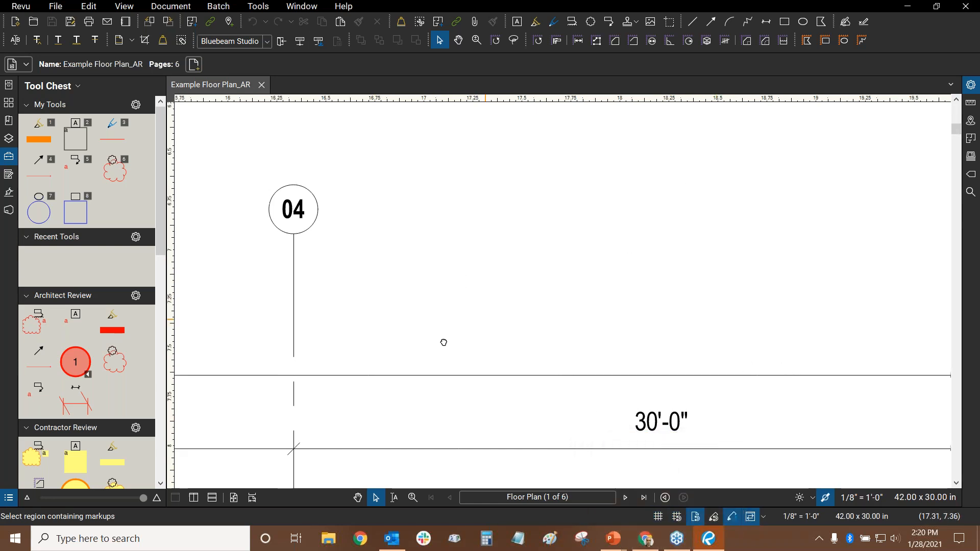
- Look over the plan content around the Cost Analysis table and grid bubbles 04 and 05
left_click_drag(575, 275, 395, 356)
scroll(396, 357, "down", 2)
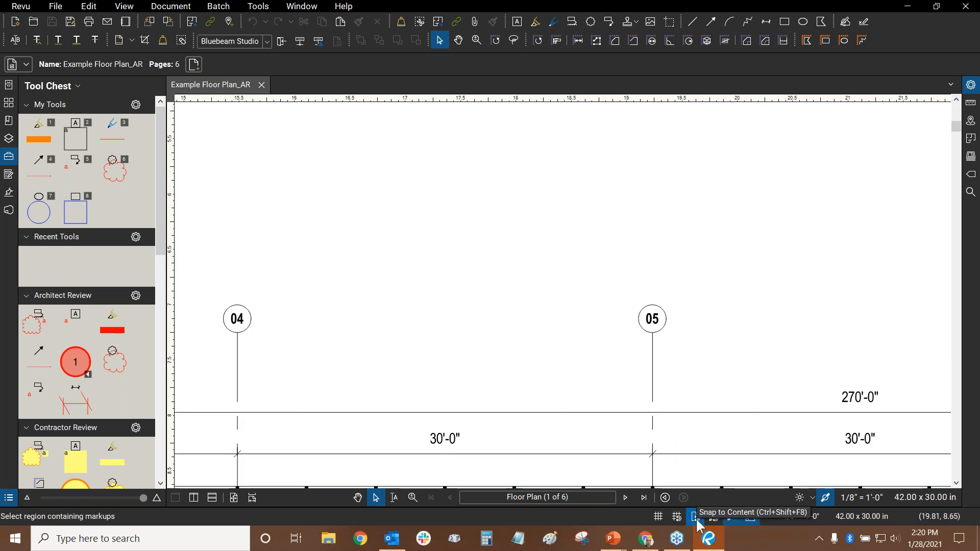
scroll(479, 335, "down", 5)
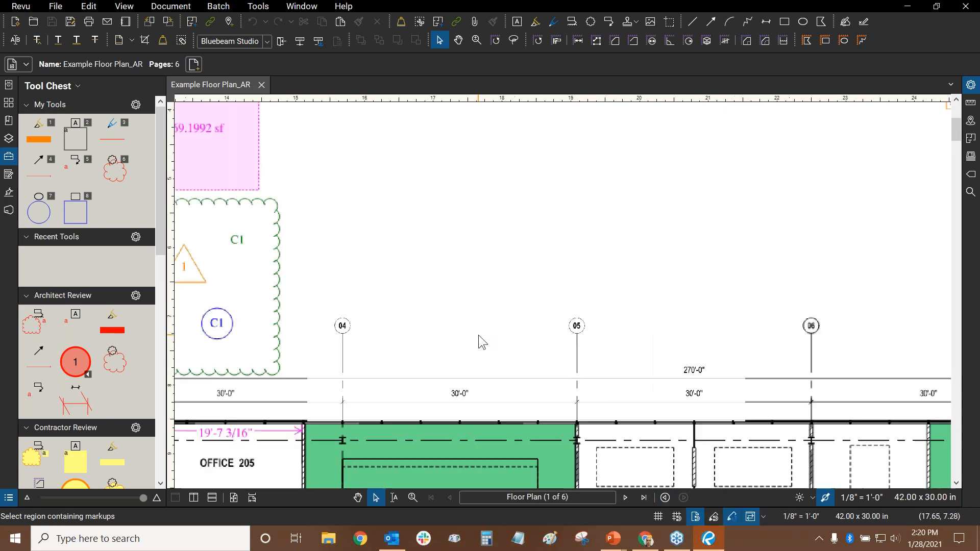
scroll(434, 301, "down", 3)
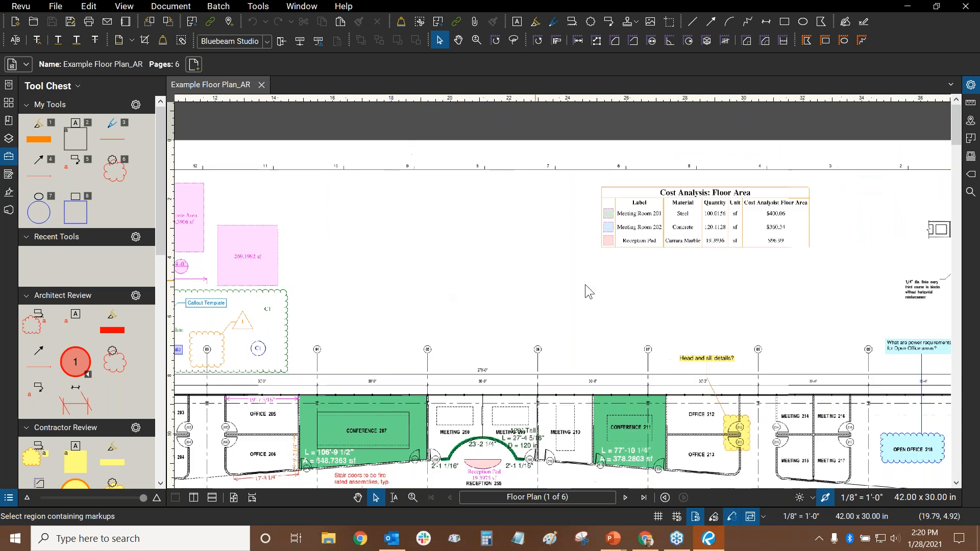
scroll(479, 276, "up", 2)
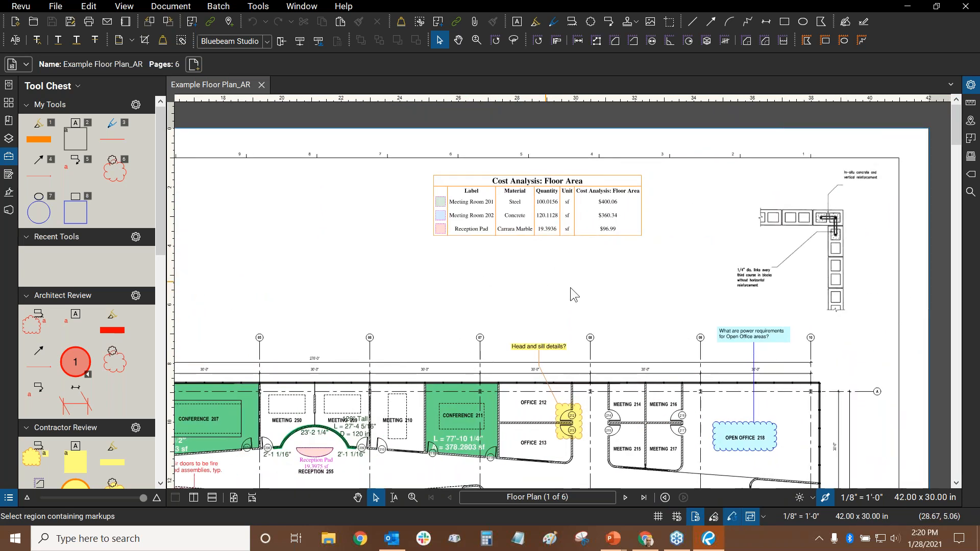
left_click_drag(589, 319, 599, 291)
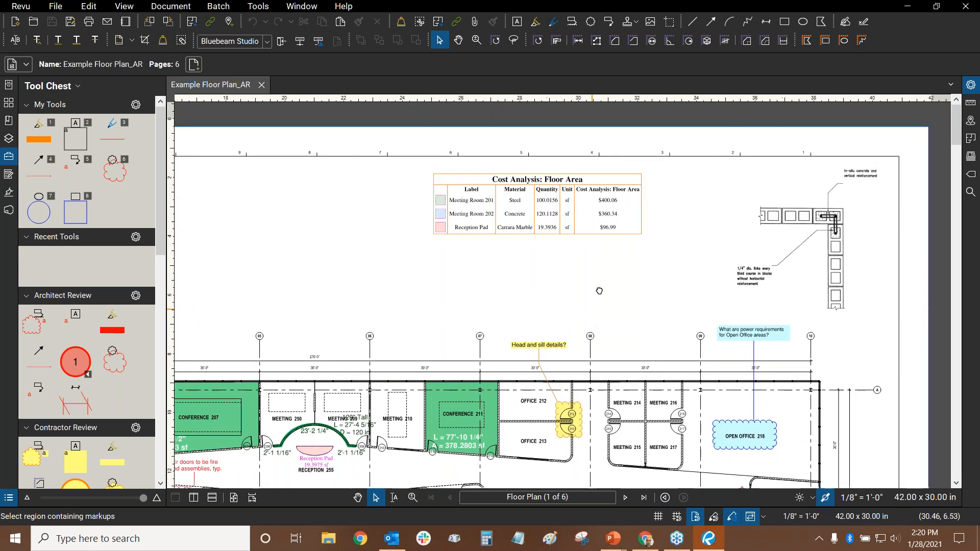
scroll(398, 253, "down", 2)
scroll(445, 258, "up", 5)
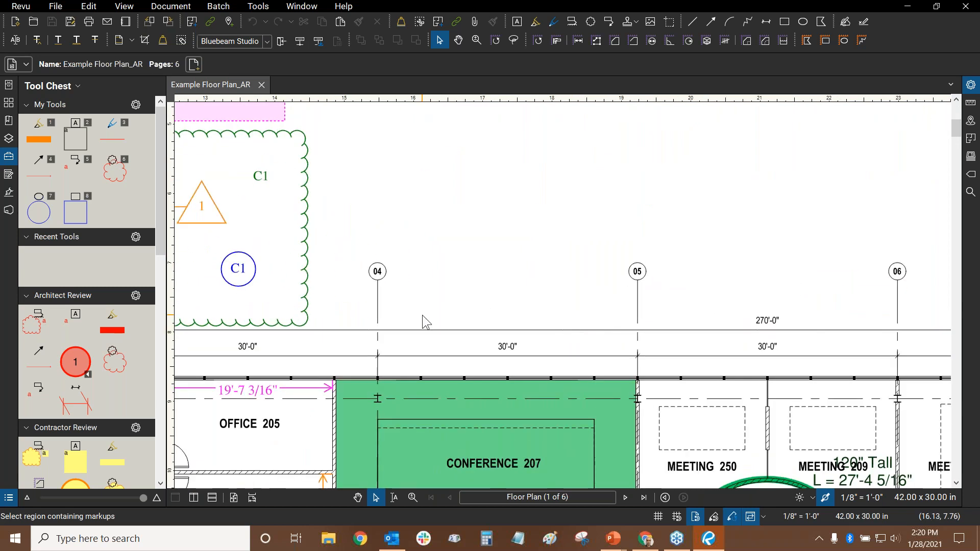
scroll(422, 316, "up", 2)
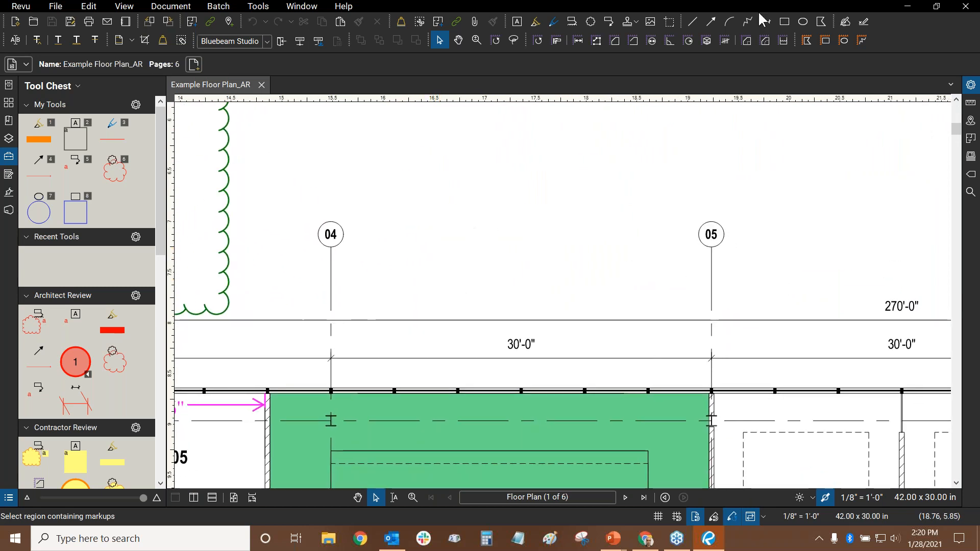
- With the Line tool active, examine the content snap points around the circle of grid bubble 04
left_click(692, 22)
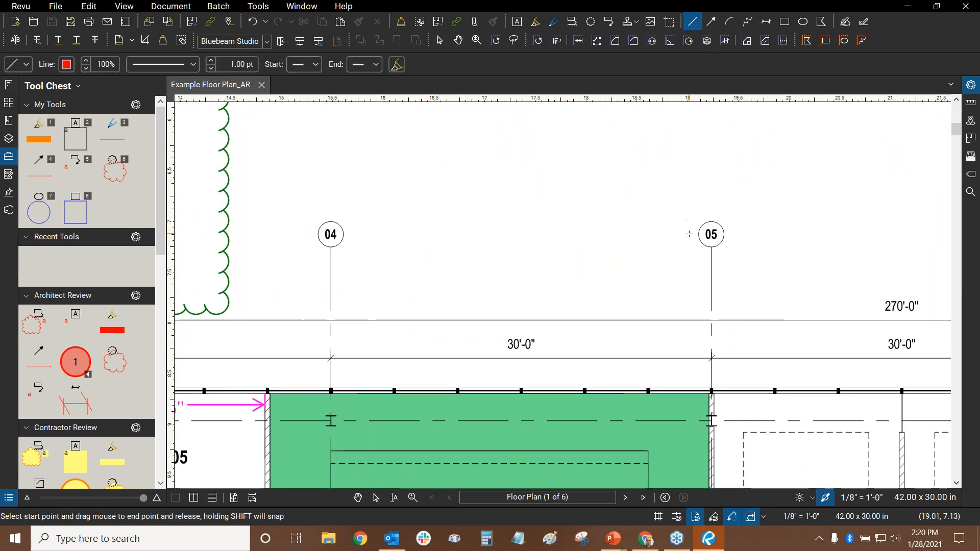
scroll(510, 245, "down", 2)
scroll(562, 225, "up", 4)
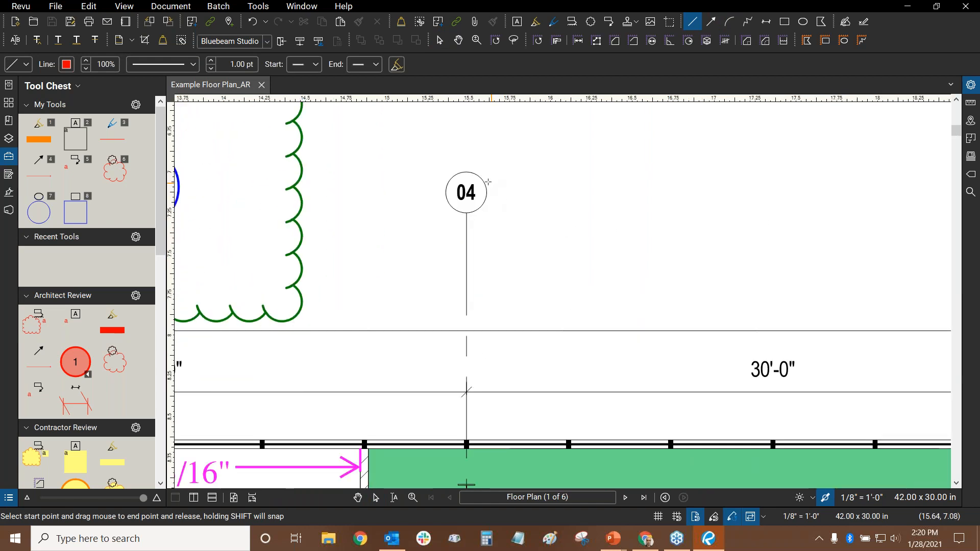
scroll(466, 168, "up", 2)
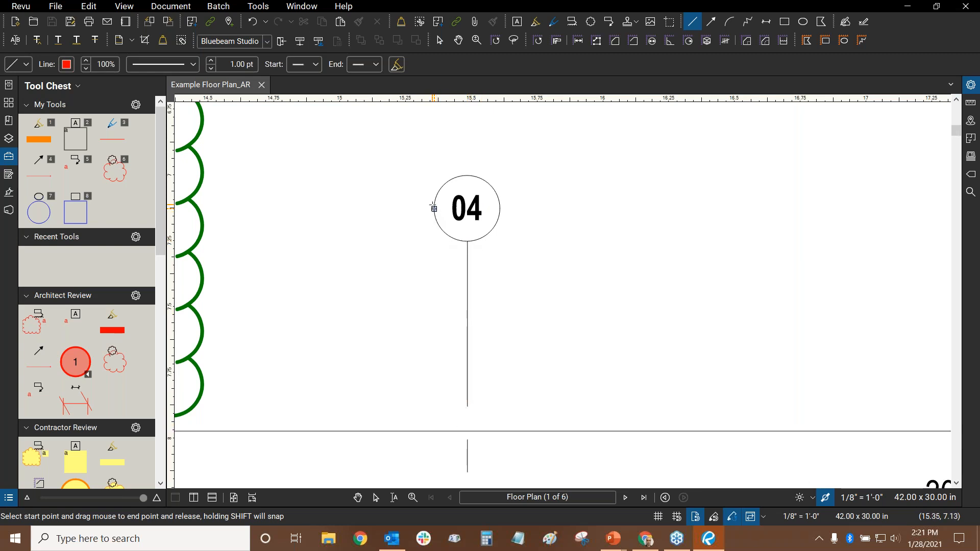
scroll(513, 204, "down", 4)
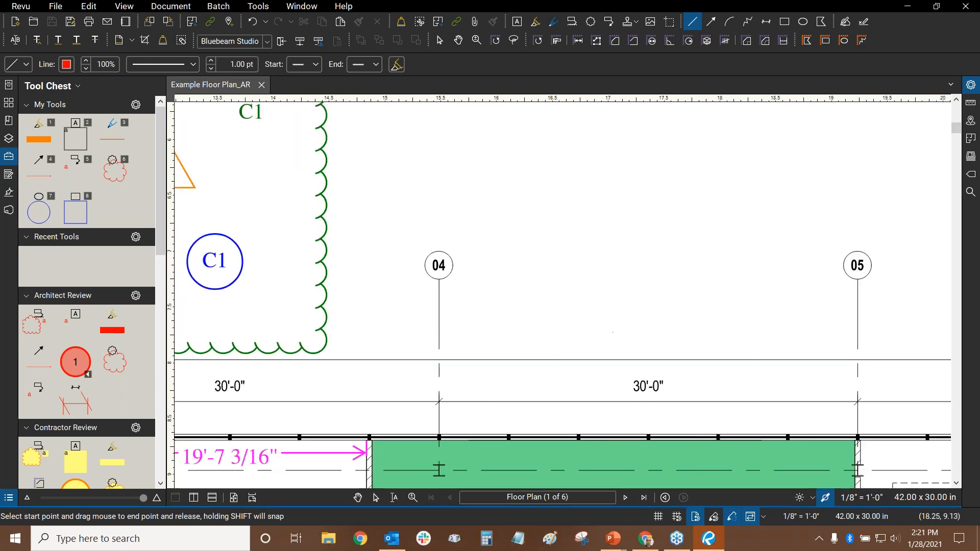
- Examine the Line tool's content snapping at the upper corner of the hatched wall beside Office 205, then leave the tool
mouse_move(433, 241)
left_mouse_down()
mouse_move(534, 155)
mouse_move(589, 141)
left_mouse_up()
mouse_move(503, 266)
left_mouse_down()
mouse_move(665, 201)
mouse_move(779, 135)
left_mouse_up()
scroll(512, 199, "up", 5)
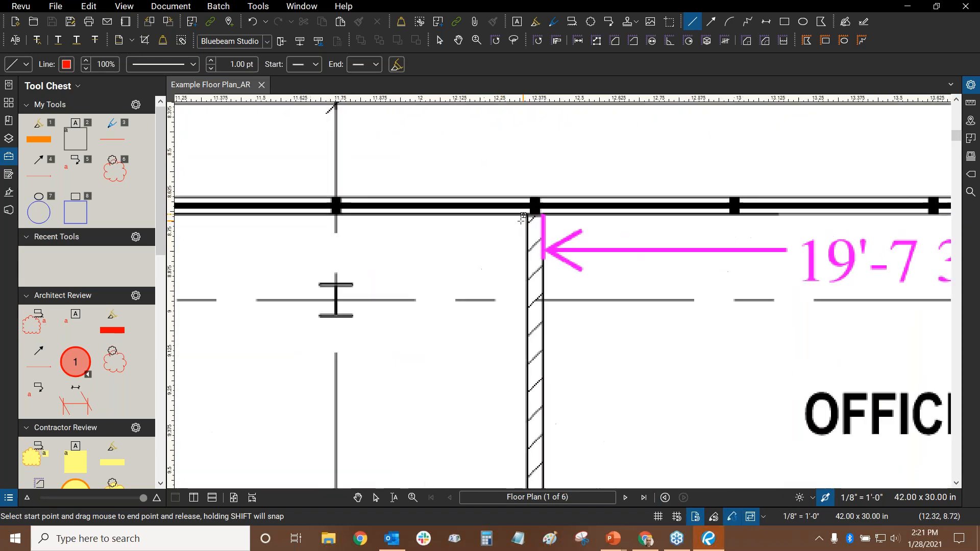
scroll(559, 195, "up", 2)
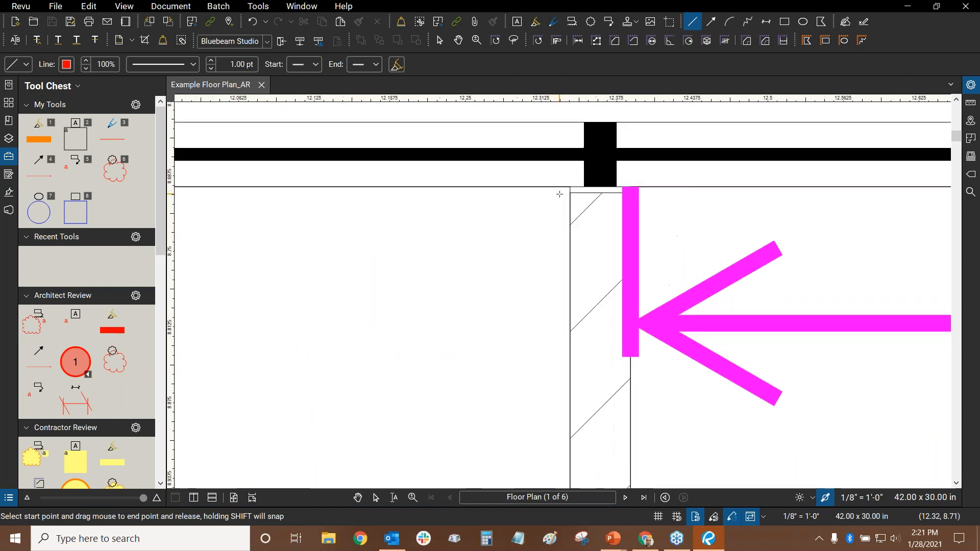
scroll(559, 189, "up", 3)
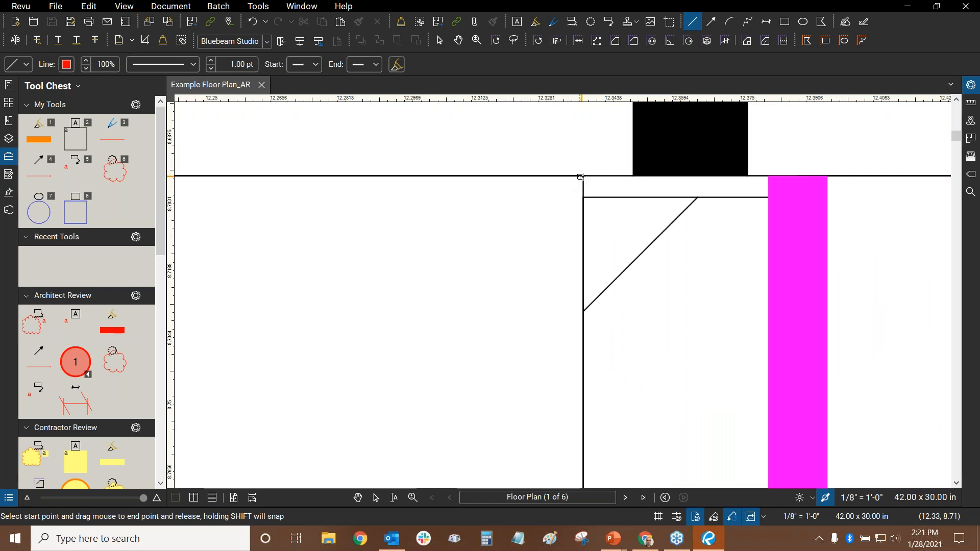
scroll(585, 176, "down", 3)
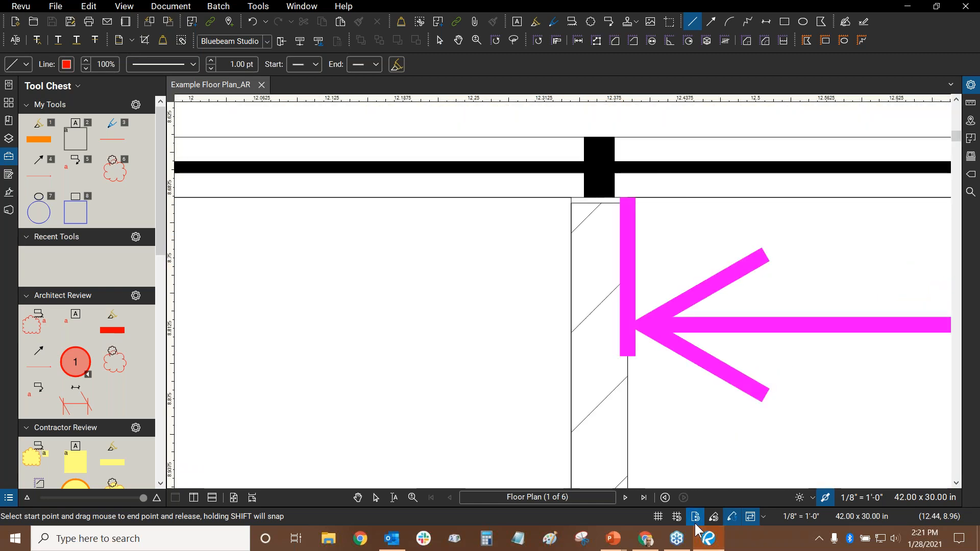
scroll(379, 305, "down", 8)
left_click_drag(483, 221, 446, 282)
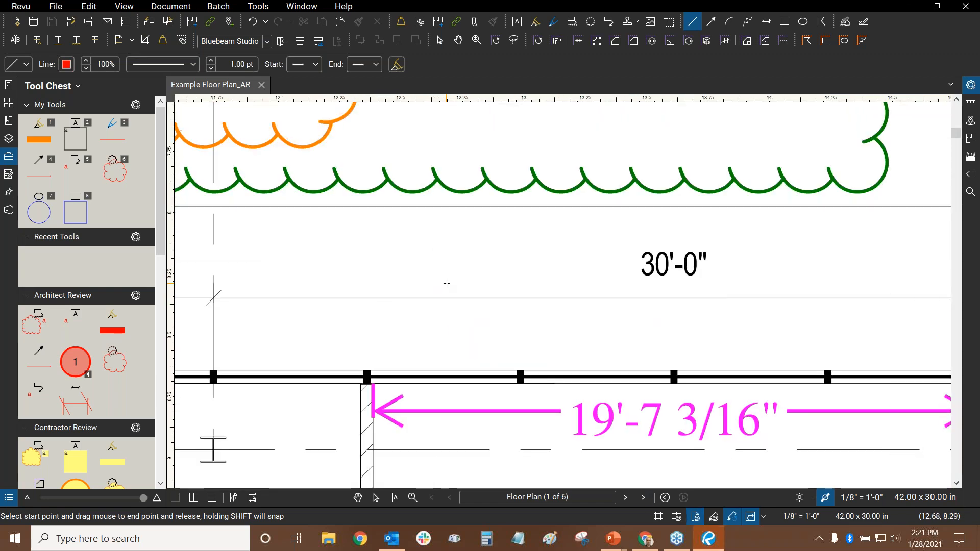
key("Escape")
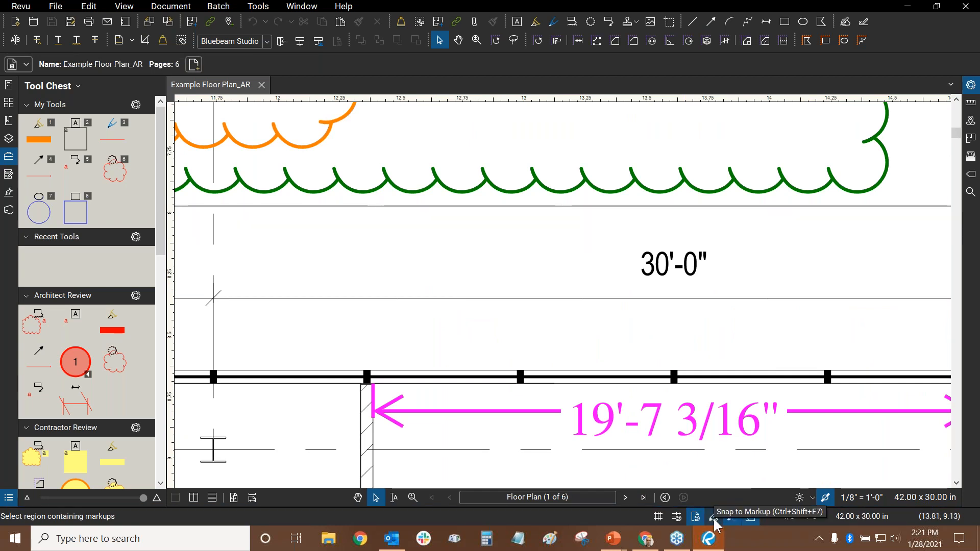
- Turn on Snap to Markup for the markups above the floor plan
left_click_drag(685, 336, 467, 377)
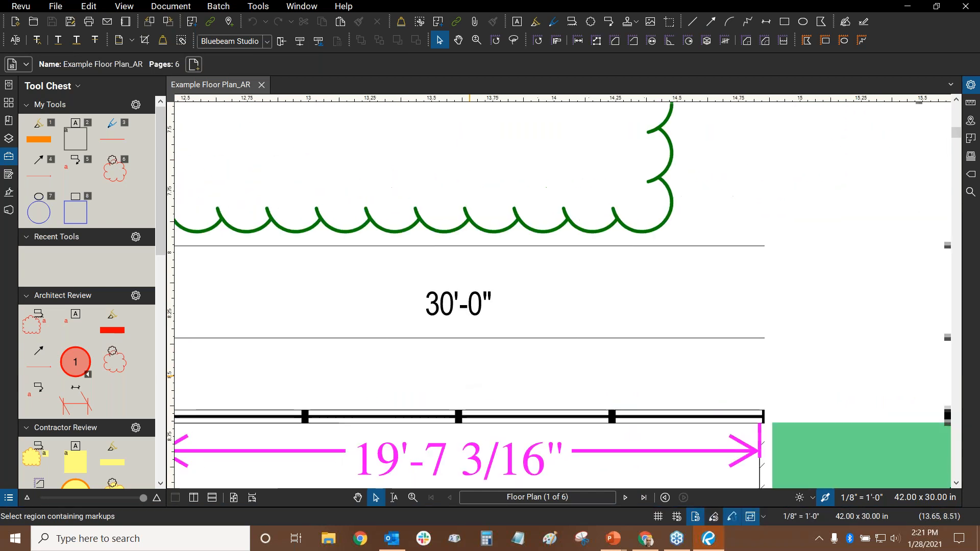
scroll(467, 376, "down", 2)
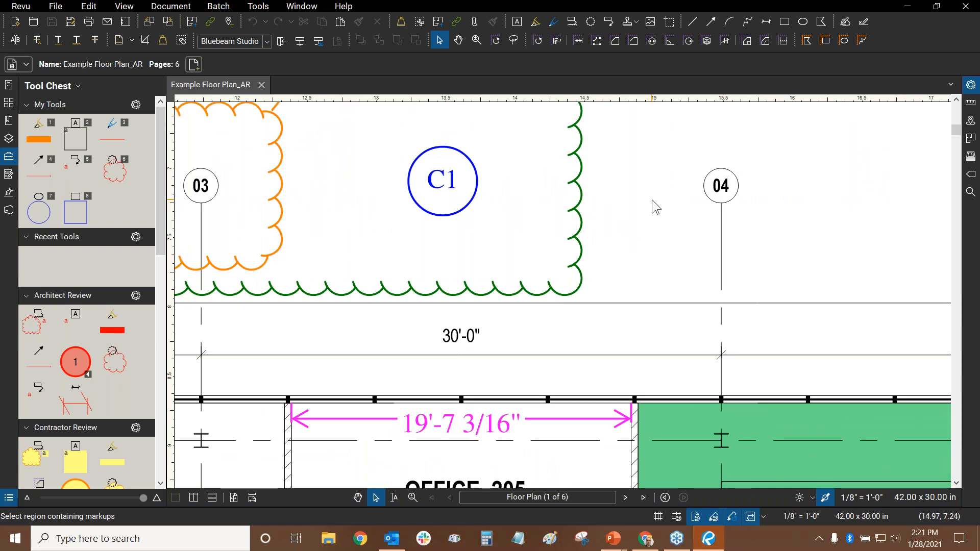
scroll(652, 208, "down", 4)
scroll(616, 274, "down", 3)
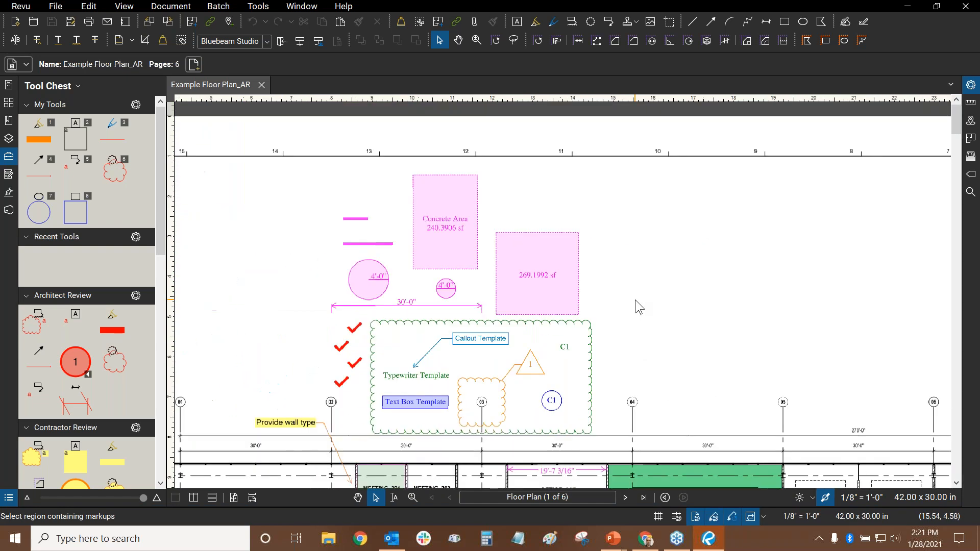
left_click_drag(652, 273, 670, 253)
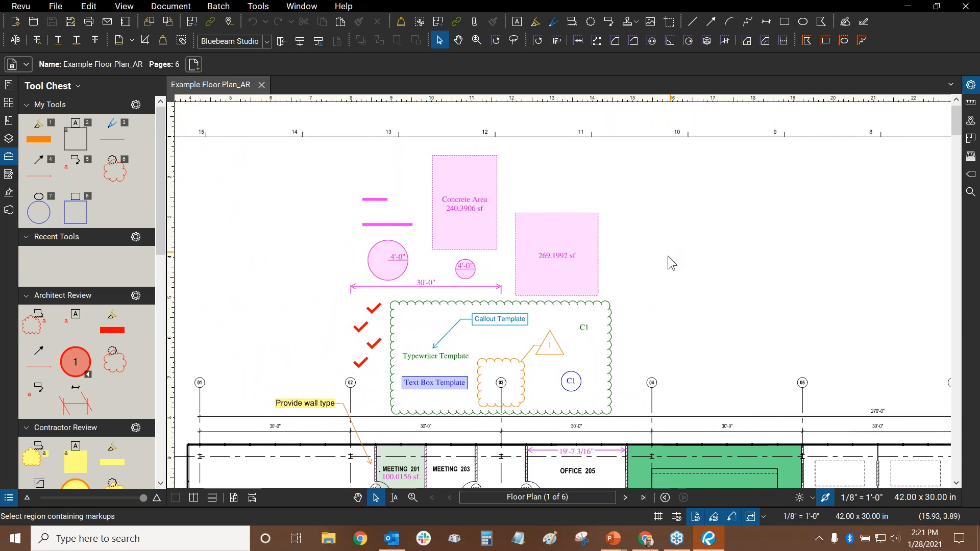
- Draw two lines meeting midway on the Concrete Area's side edge, from the aligned guide intersection and the nearest corner of the 269.1992 sf area
left_click(689, 21)
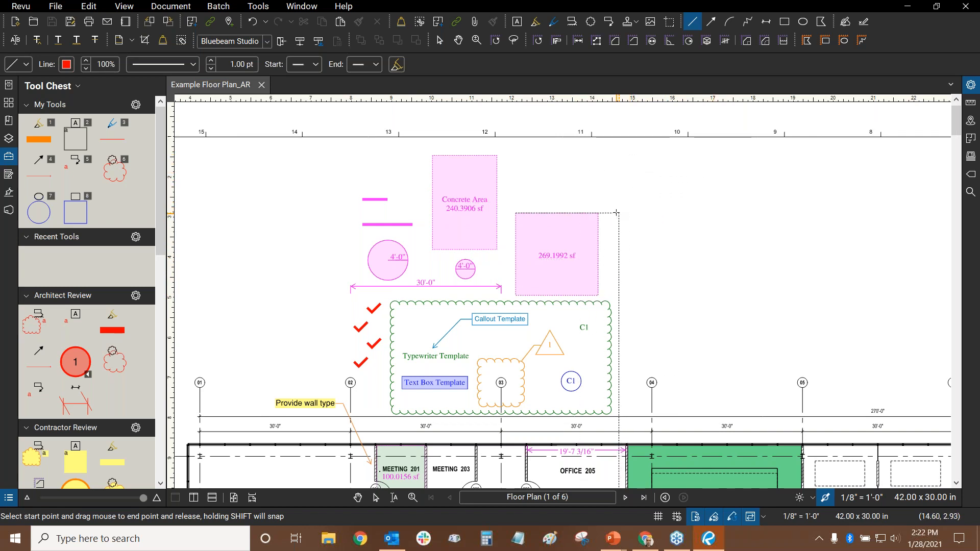
scroll(514, 155, "up", 2)
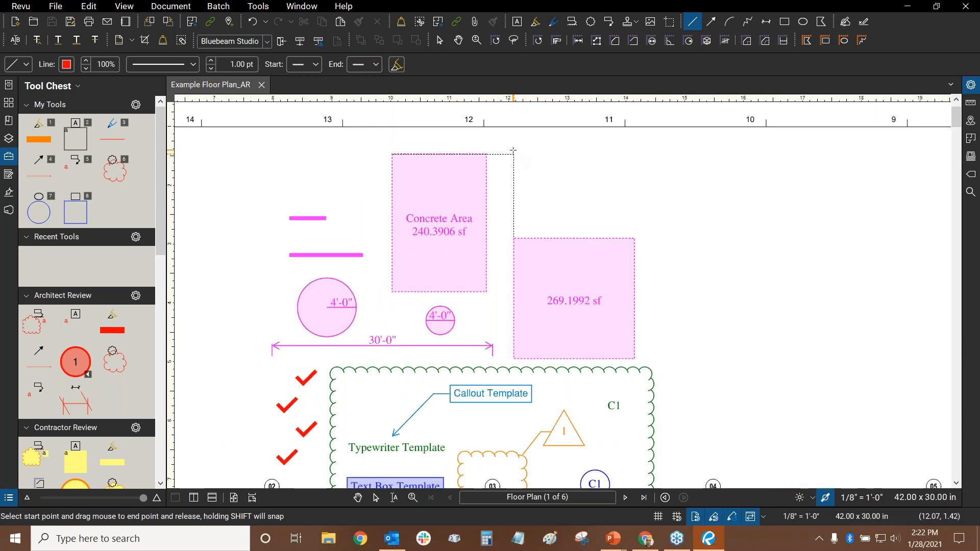
scroll(513, 151, "up", 1)
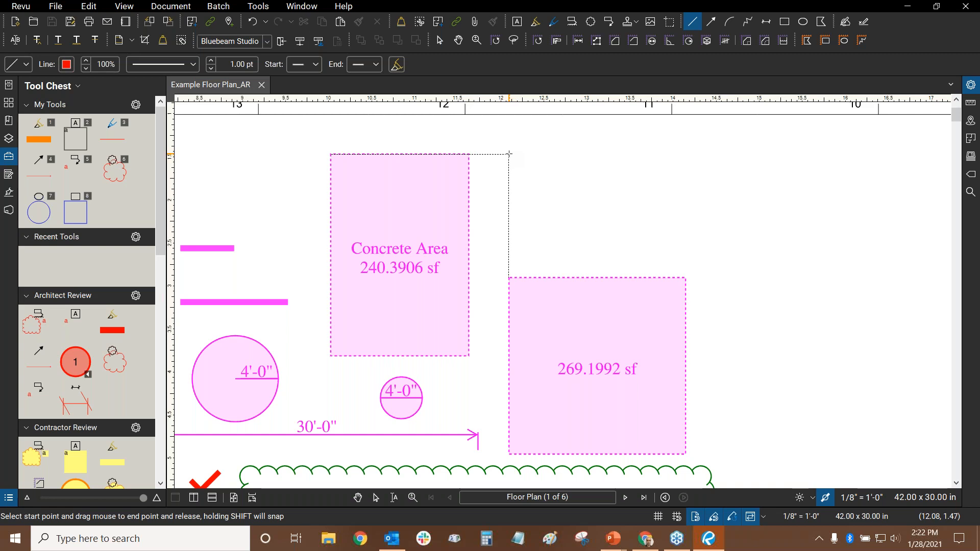
left_click_drag(509, 153, 402, 378)
left_click_drag(532, 296, 468, 256)
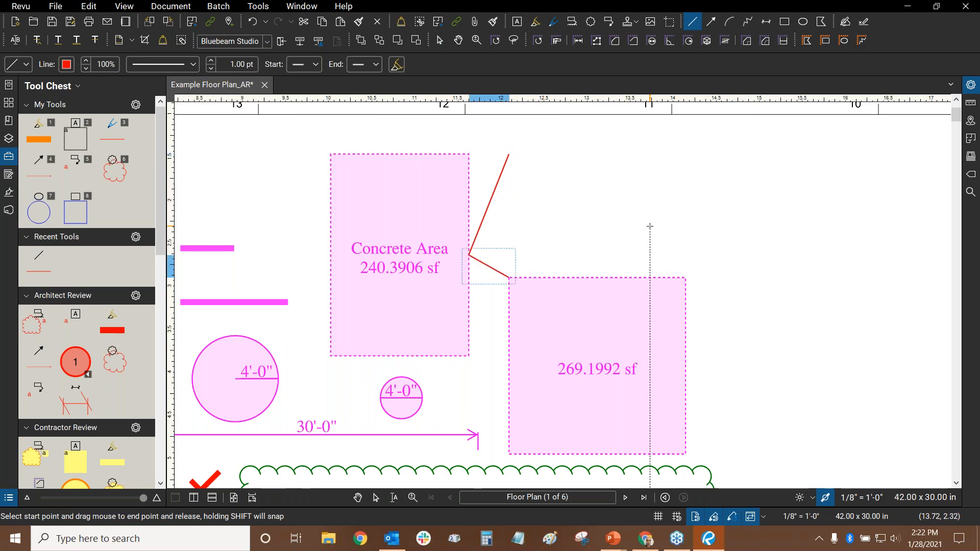
- Delete the two red lines between the Concrete Area and the 269.1992 sf area
key("Escape")
left_click(491, 202)
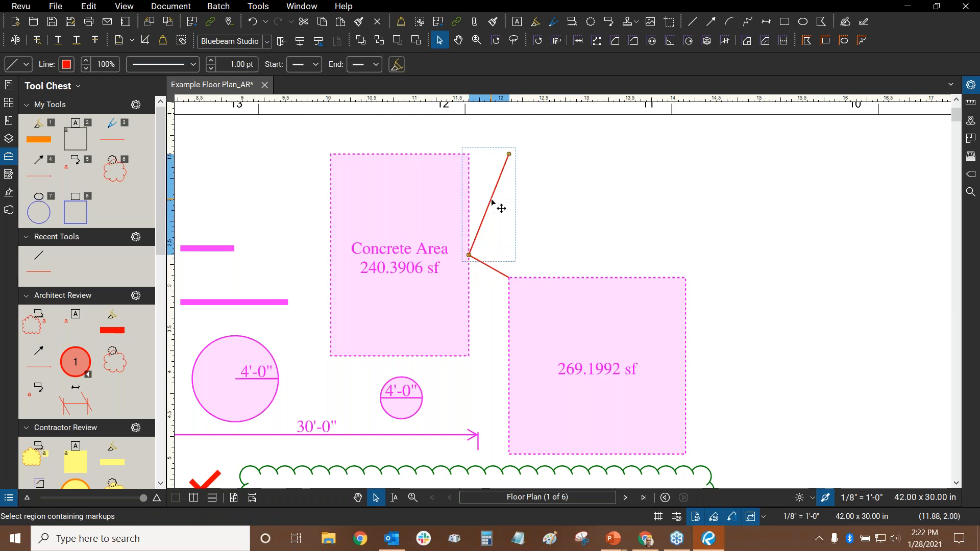
key("Delete")
left_click(496, 270)
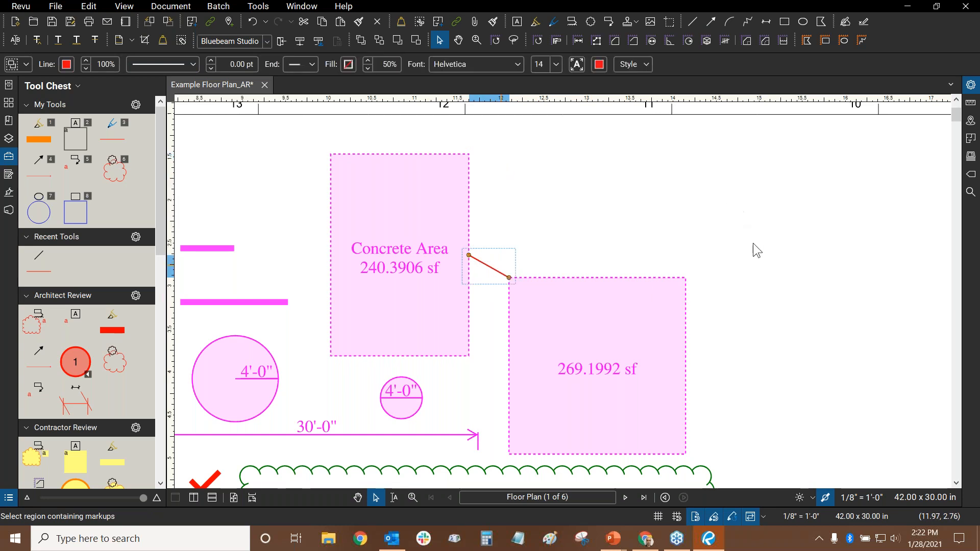
key("Delete")
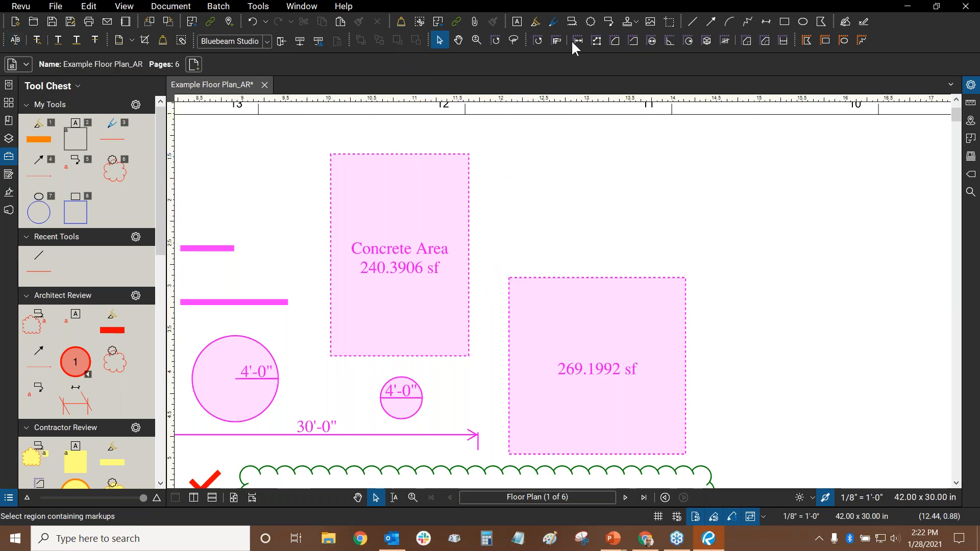
- With the Line tool active, examine the alignment guides extending from the area markups, the 30'-0" dimension and the wall type callout
left_click(692, 21)
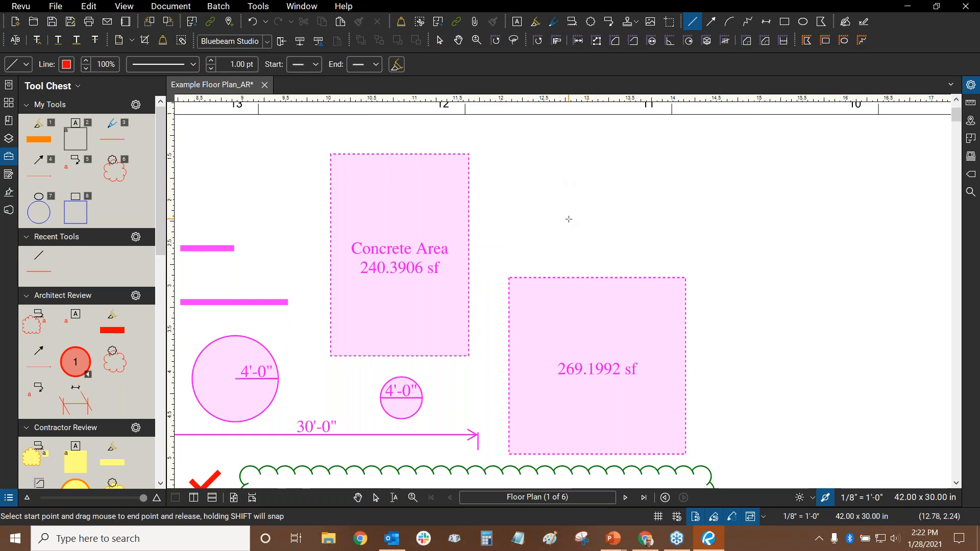
scroll(572, 218, "down", 4)
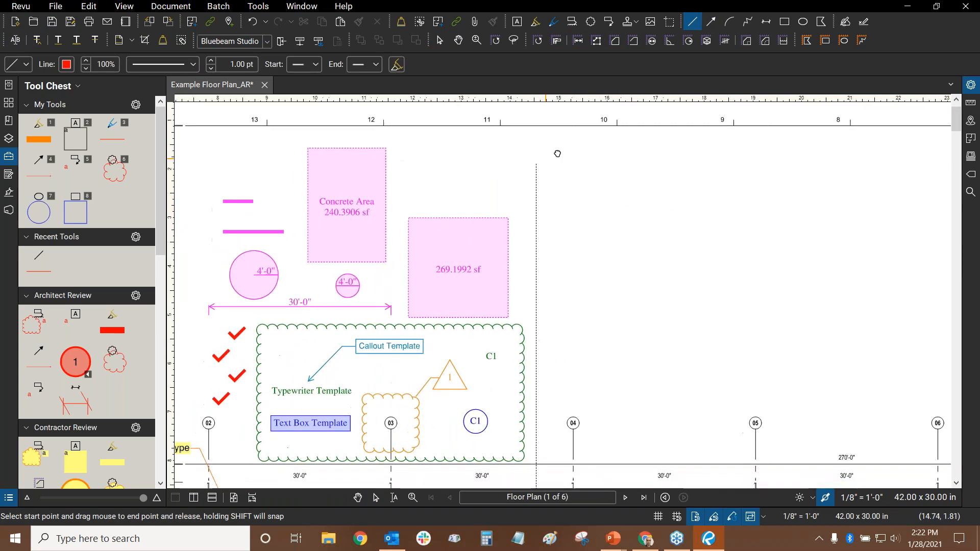
left_click_drag(541, 162, 651, 150)
left_click_drag(697, 284, 625, 251)
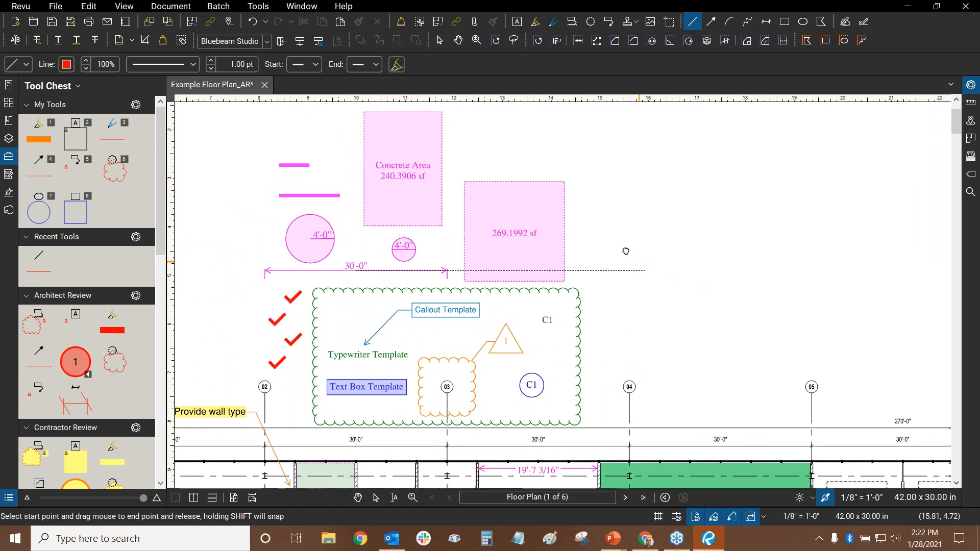
scroll(626, 251, "down", 3)
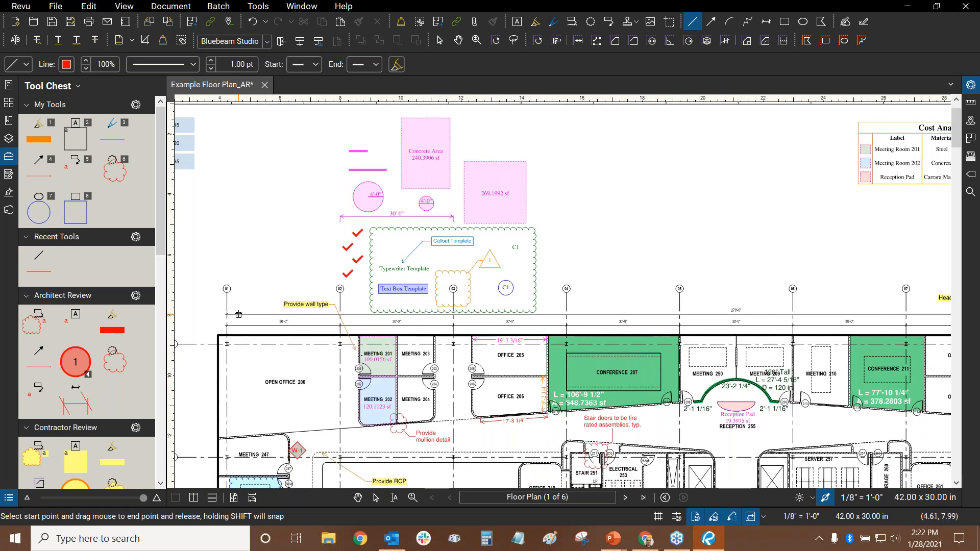
scroll(239, 315, "up", 3)
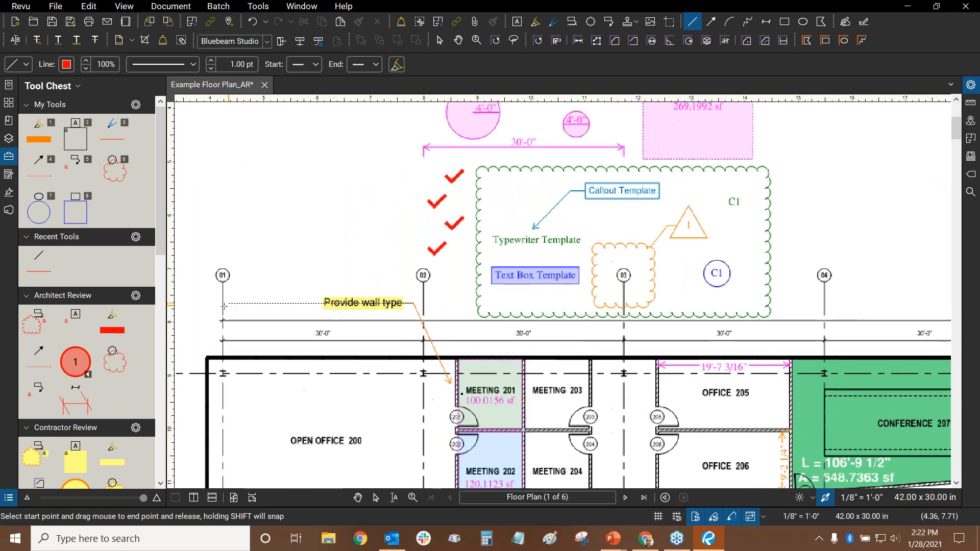
- Turn off Snap to Markup and leave the Line tool
left_click(711, 517)
left_click_drag(822, 184, 708, 315)
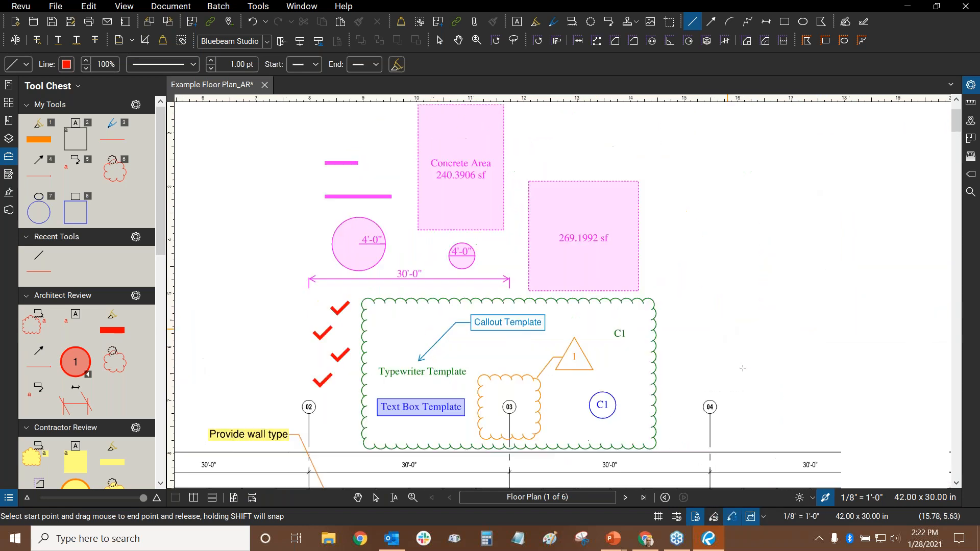
key("Escape")
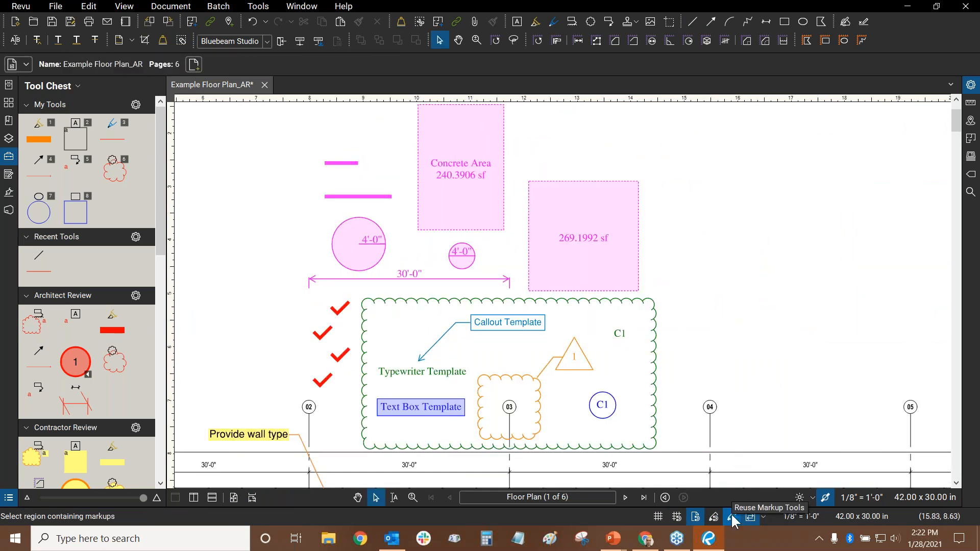
- Turn off Reuse Markup Tools and draw a diagonal line in the blank area above grid bubble 04
left_click_drag(752, 284, 693, 284)
scroll(687, 310, "down", 2)
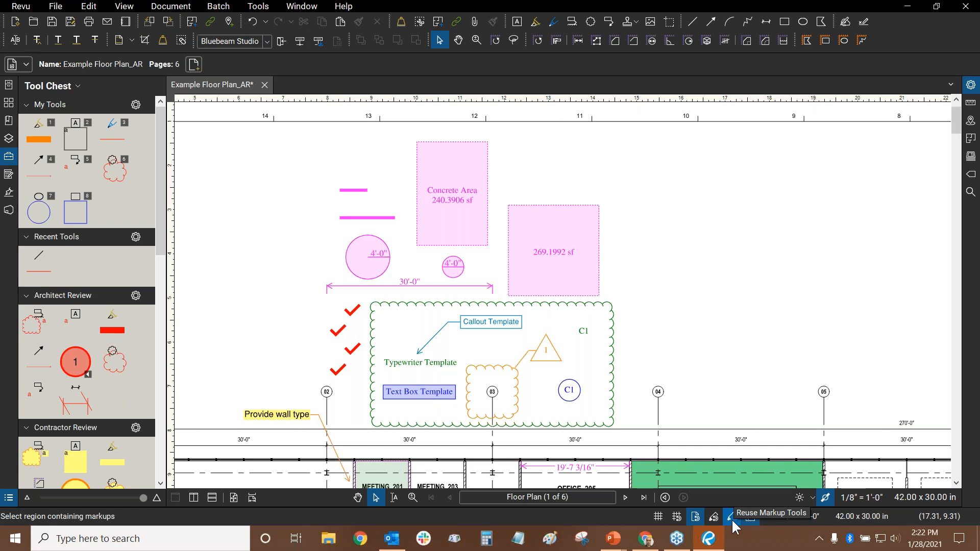
left_click_drag(748, 357, 524, 364)
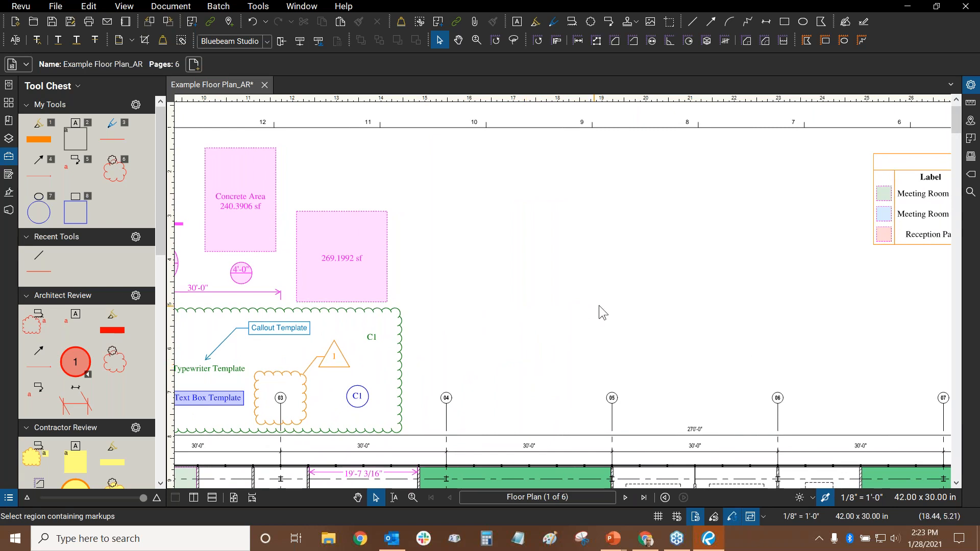
left_click_drag(598, 306, 535, 301)
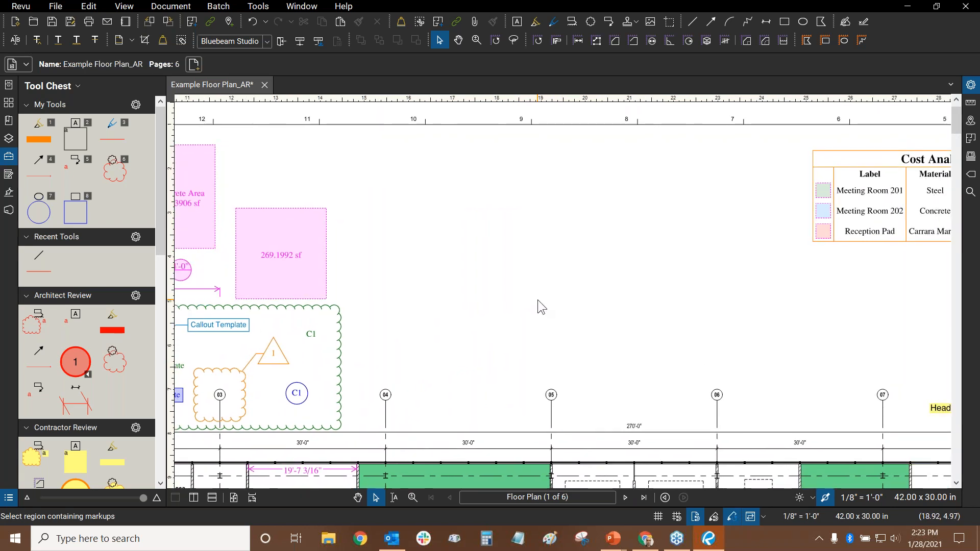
left_click_drag(614, 282, 575, 278)
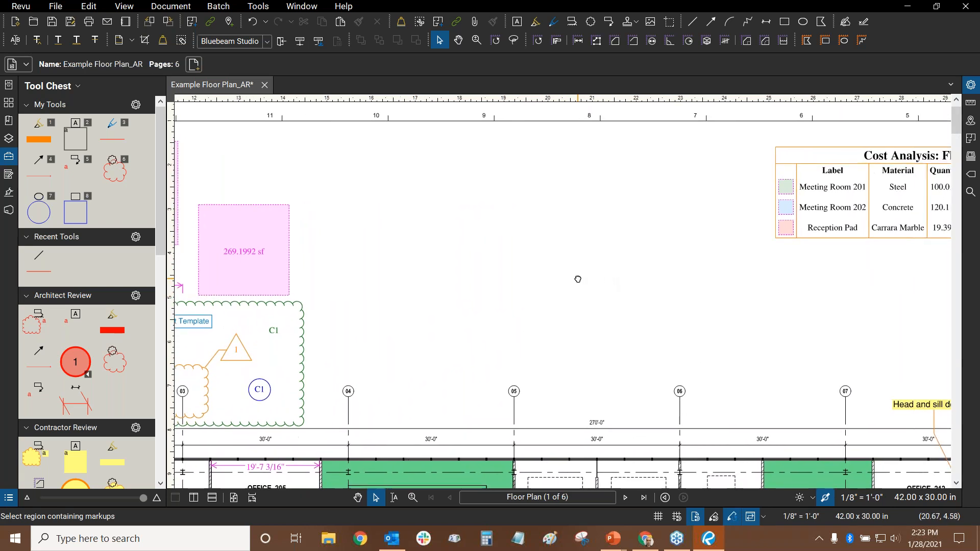
left_click(732, 517)
left_click(692, 22)
left_click_drag(335, 270, 448, 145)
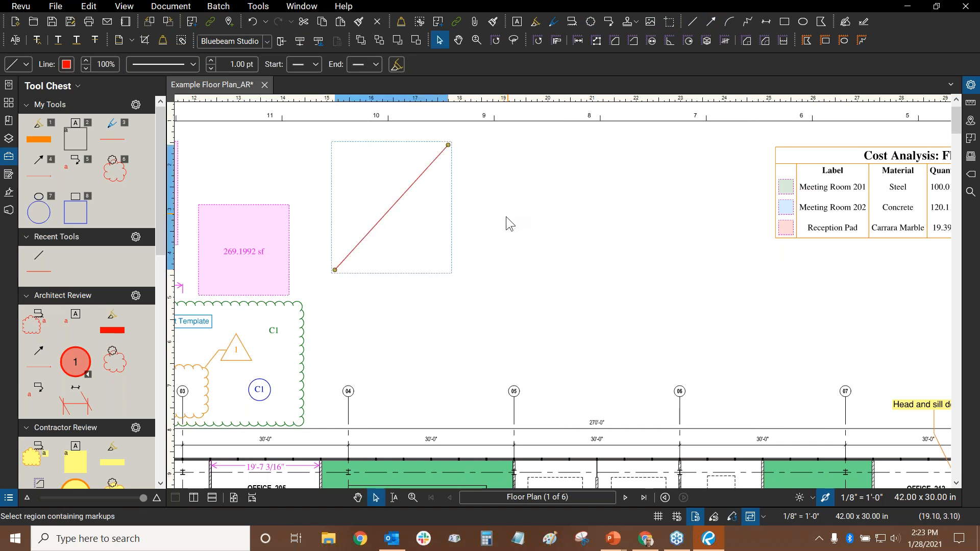
- Draw two more diagonal lines below the first one, reactivating the Line tool for each
left_click(690, 21)
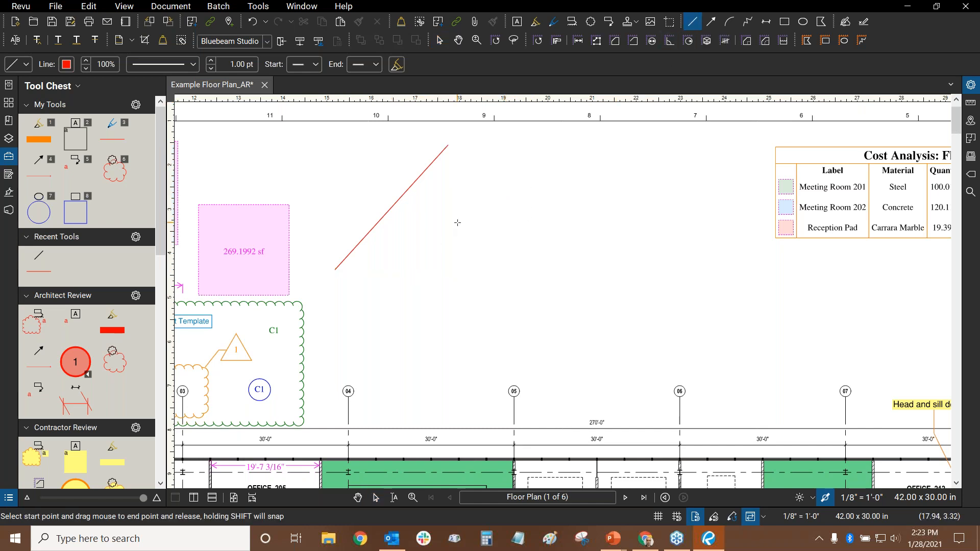
left_click_drag(457, 223, 333, 351)
left_click(691, 22)
left_click_drag(530, 234, 422, 324)
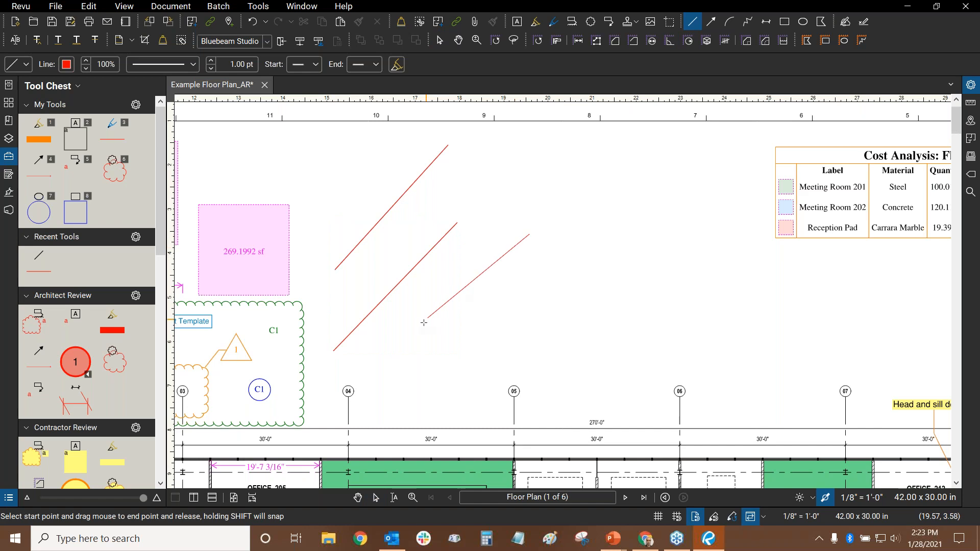
- Reactivate the Line tool and draw a fourth diagonal line beside the three existing ones
left_click(691, 22)
left_click_drag(608, 200, 513, 290)
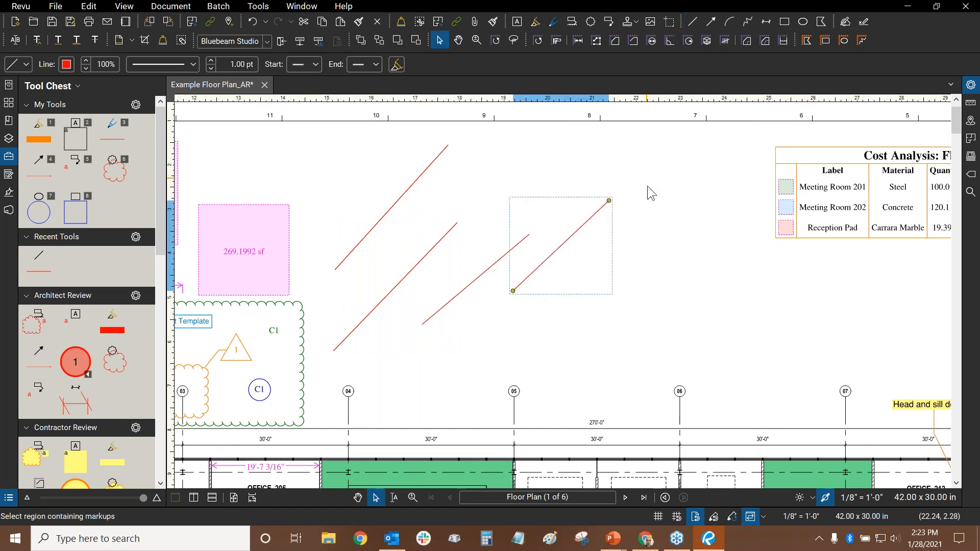
left_click_drag(649, 175, 678, 193)
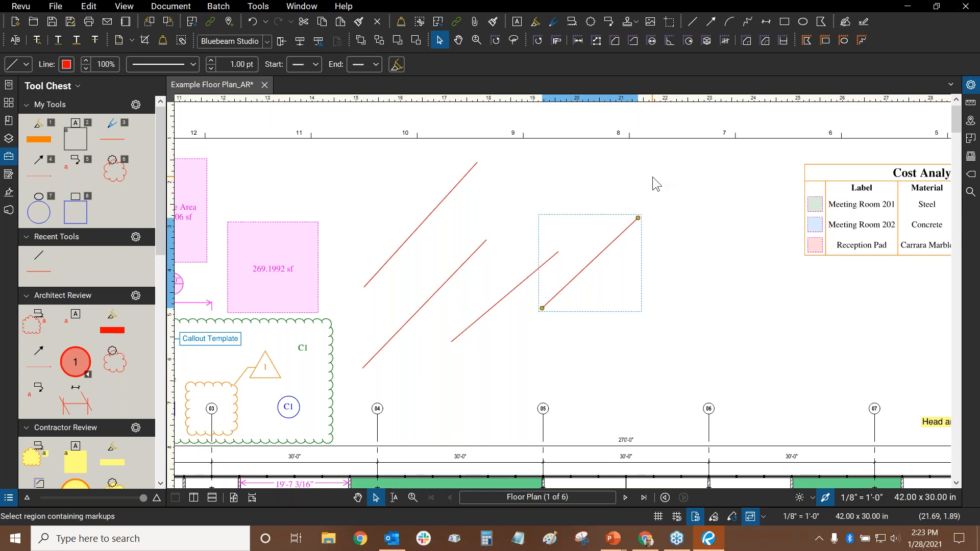
- Select the four diagonal lines above grid bubbles 04 and 05 and delete them
left_click(674, 145)
left_click_drag(661, 123, 345, 384)
key("Delete")
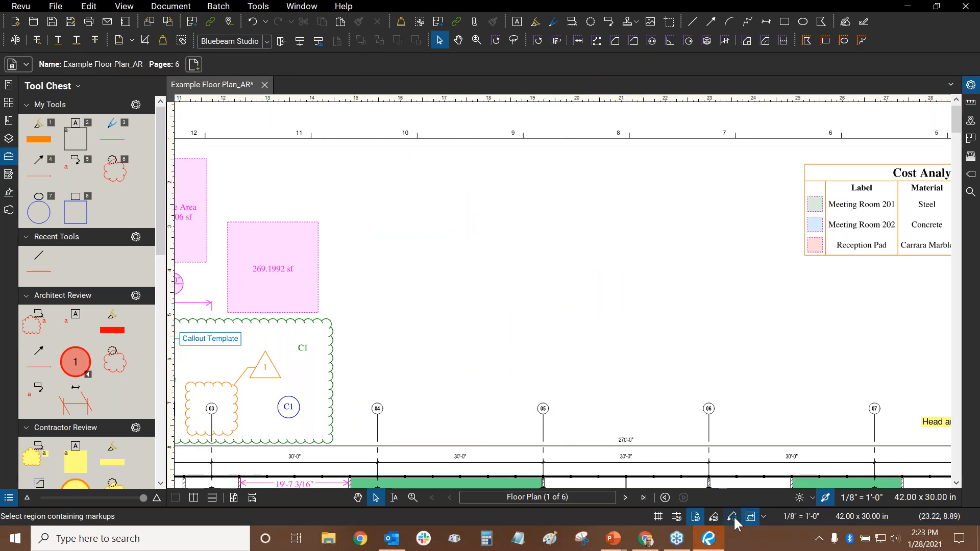
- With Reuse Markup Tools on, draw fourteen lines of varying lengths across the blank area above grid bubbles 04 to 07
left_click(692, 21)
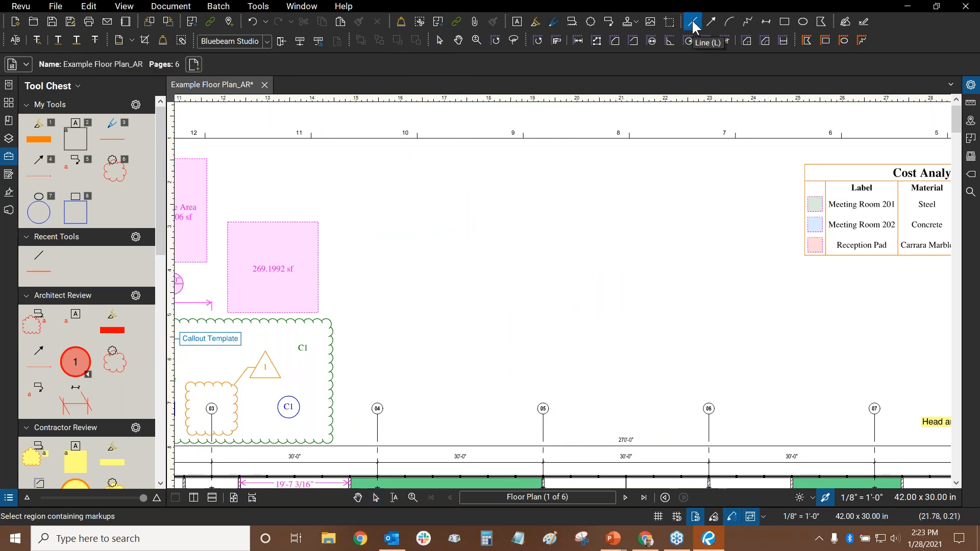
left_click_drag(350, 270, 443, 166)
left_click_drag(451, 216, 411, 364)
left_click_drag(499, 245, 493, 261)
left_click_drag(453, 383, 562, 216)
left_click_drag(626, 184, 566, 328)
left_click_drag(621, 380, 608, 404)
left_click_drag(655, 260, 712, 298)
left_click_drag(730, 202, 779, 364)
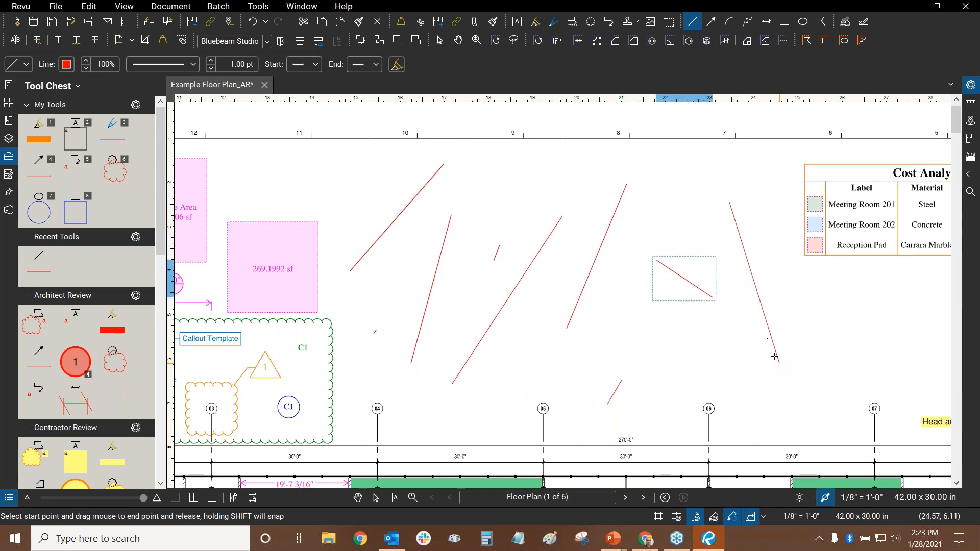
left_click_drag(670, 199, 596, 353)
left_click_drag(557, 296, 490, 408)
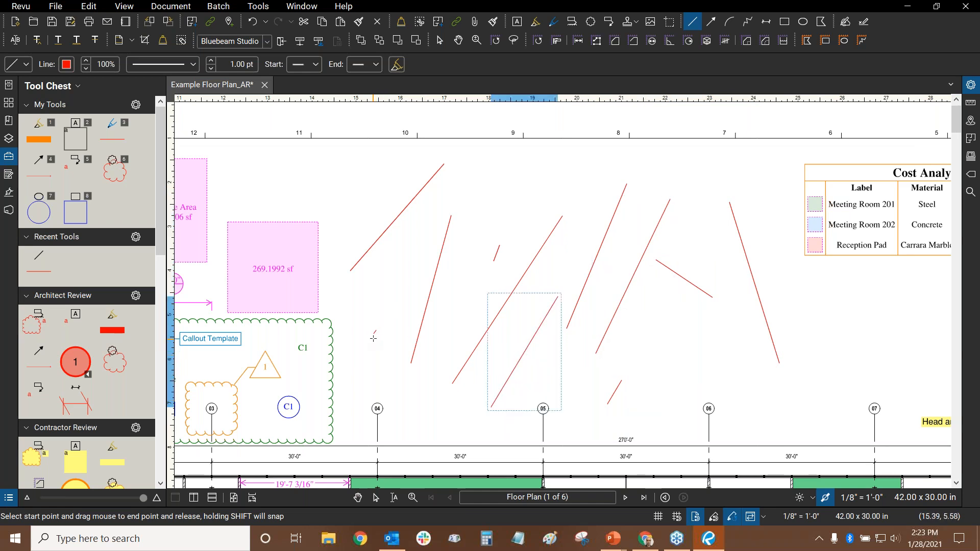
left_click_drag(487, 184, 421, 396)
left_click_drag(405, 259, 366, 411)
left_click_drag(350, 175, 341, 274)
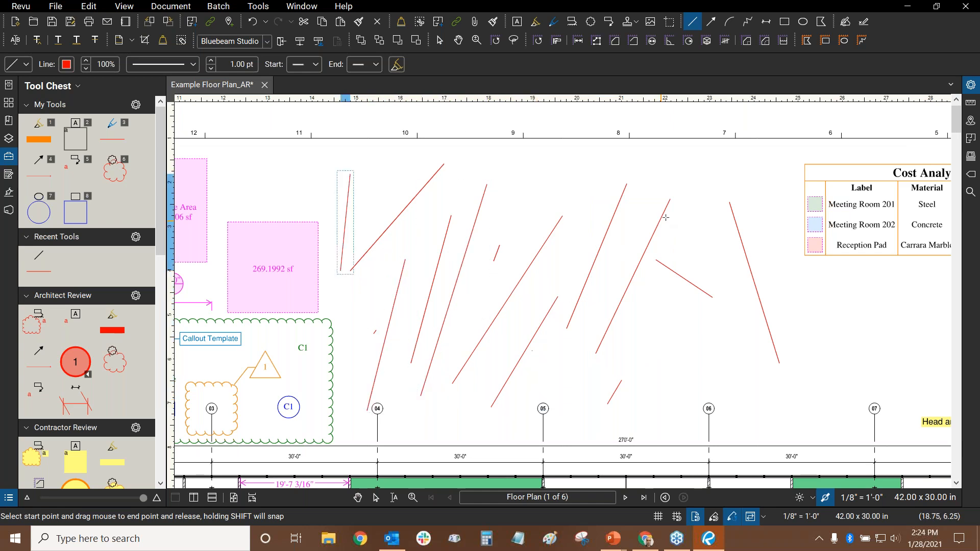
- Leave the Line tool and delete all the lines drawn above grid bubbles 04 to 07
key("Escape")
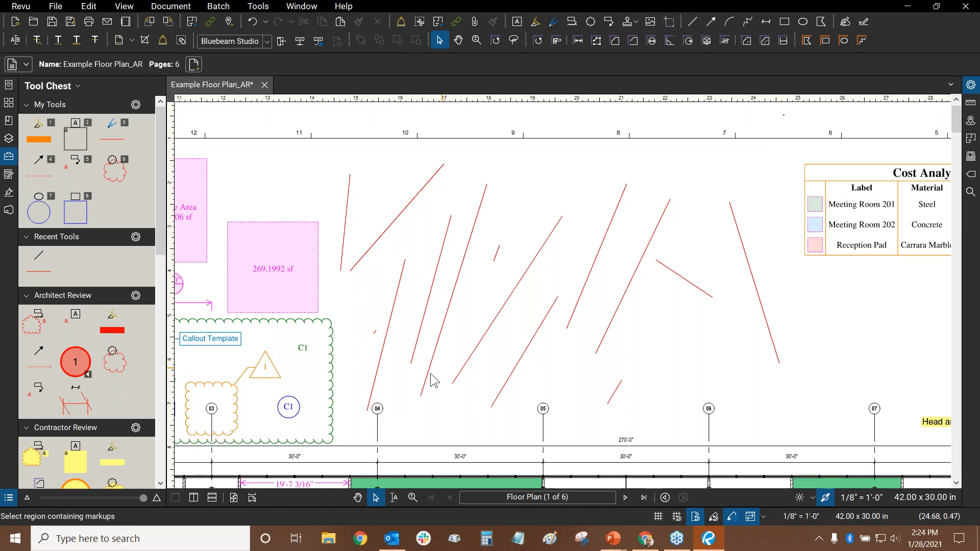
left_click_drag(785, 113, 341, 437)
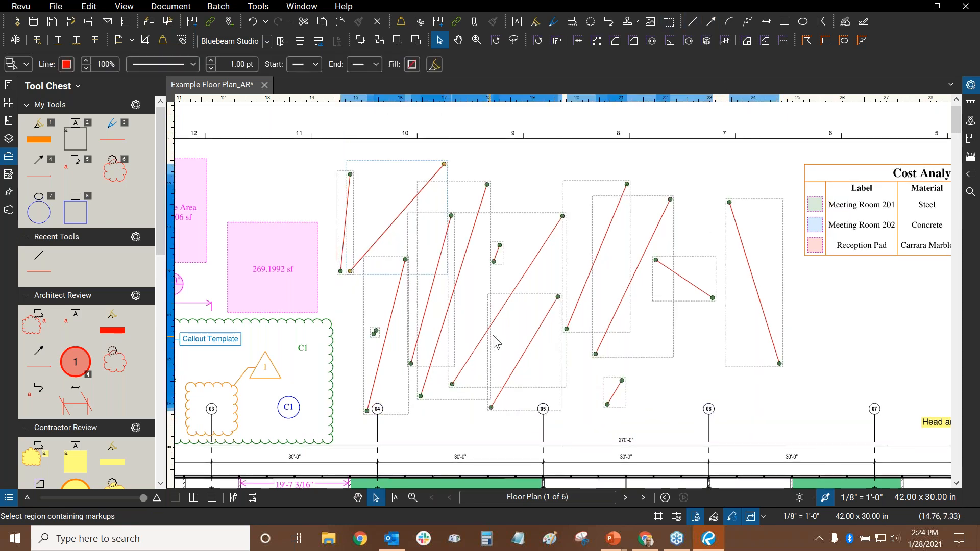
key("Delete")
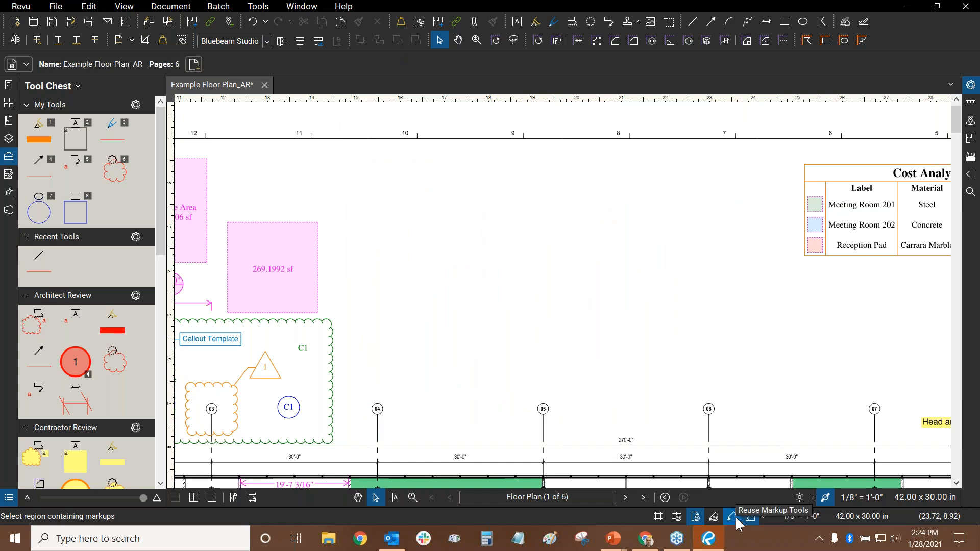
- Draw three diagonal lines above grid bubbles 04 and 05 in one use of the Line tool and delete them
left_click(689, 25)
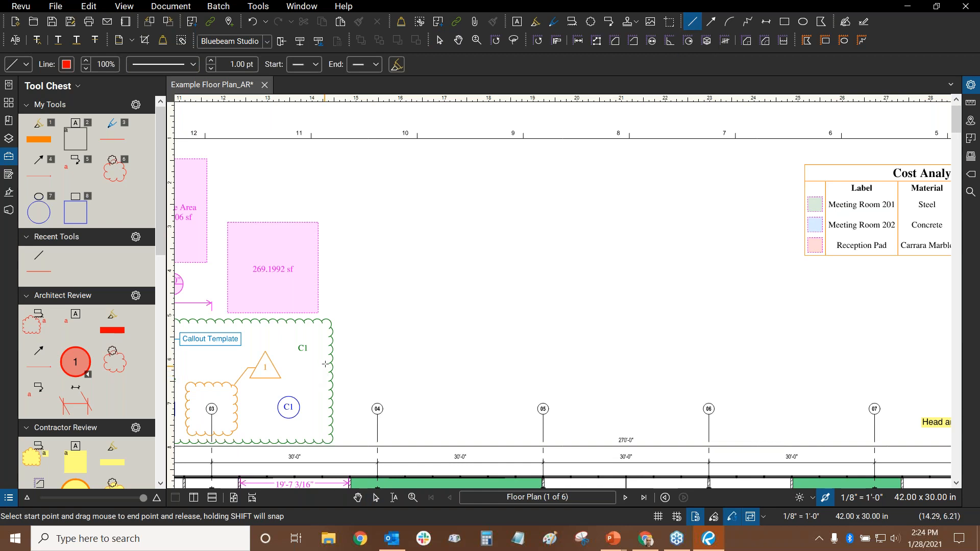
left_click_drag(423, 238, 486, 149)
left_click_drag(425, 308, 481, 233)
left_click_drag(459, 365, 497, 291)
key("Escape")
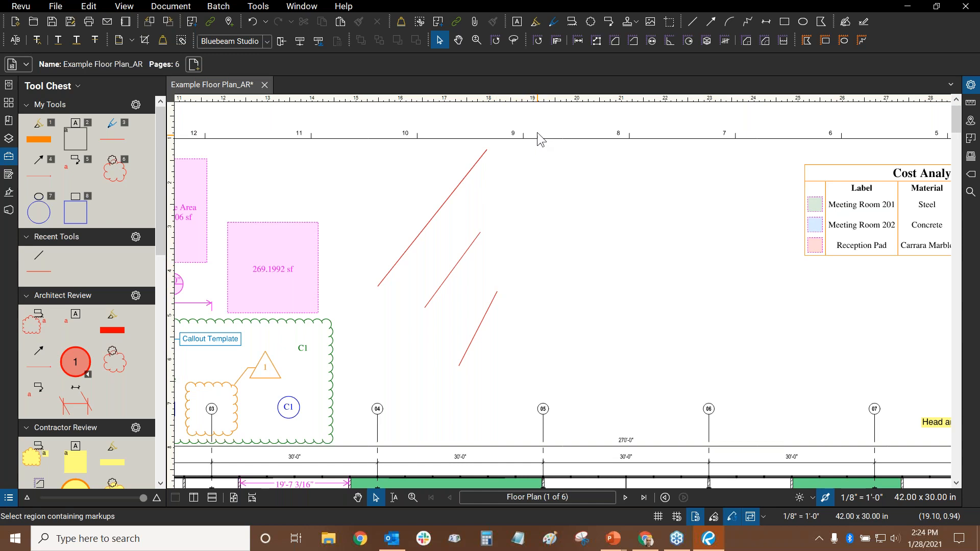
left_click_drag(558, 116, 359, 387)
key("Delete")
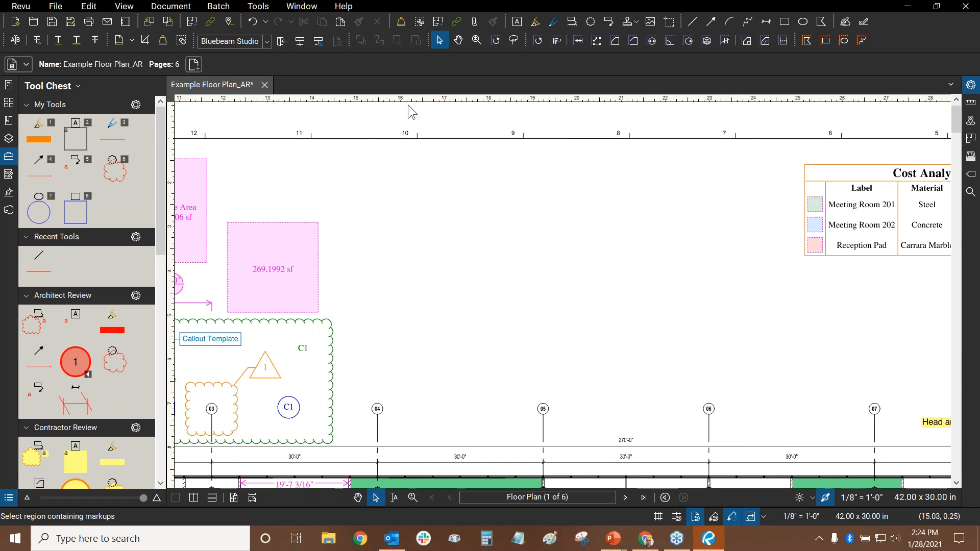
- Place five copies of the saved Sample text box in the blank area above grid bubbles 04 to 06
left_click(74, 140)
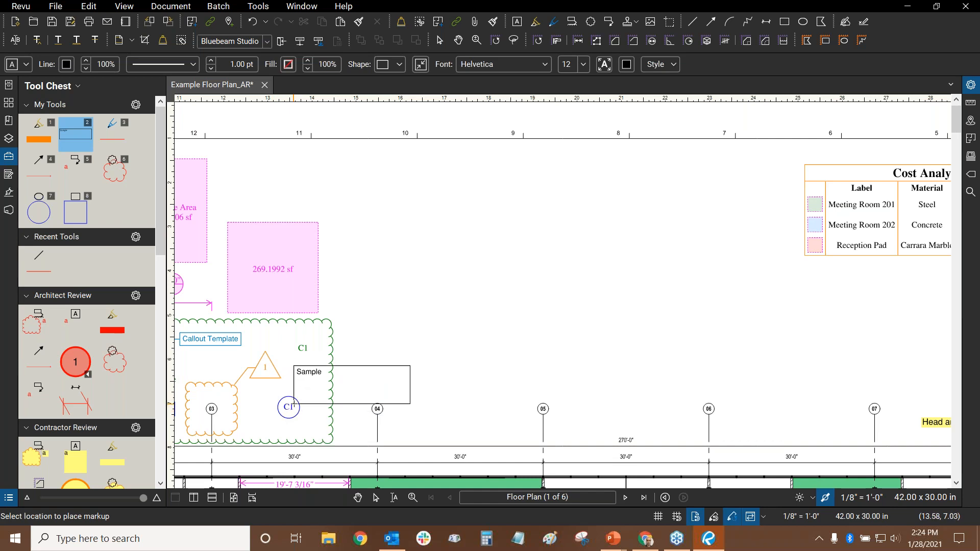
left_click(351, 208)
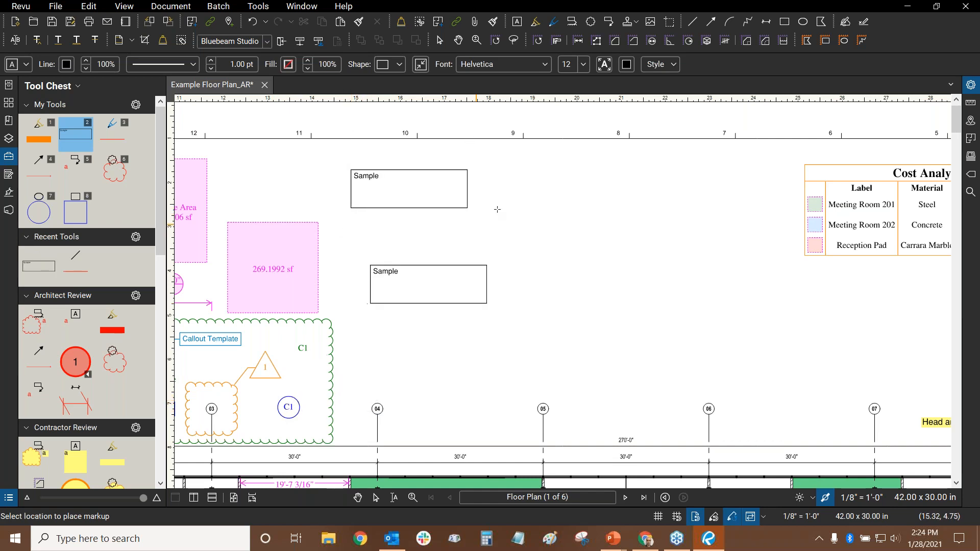
left_click(370, 303)
left_click(499, 206)
left_click(478, 351)
left_click(604, 272)
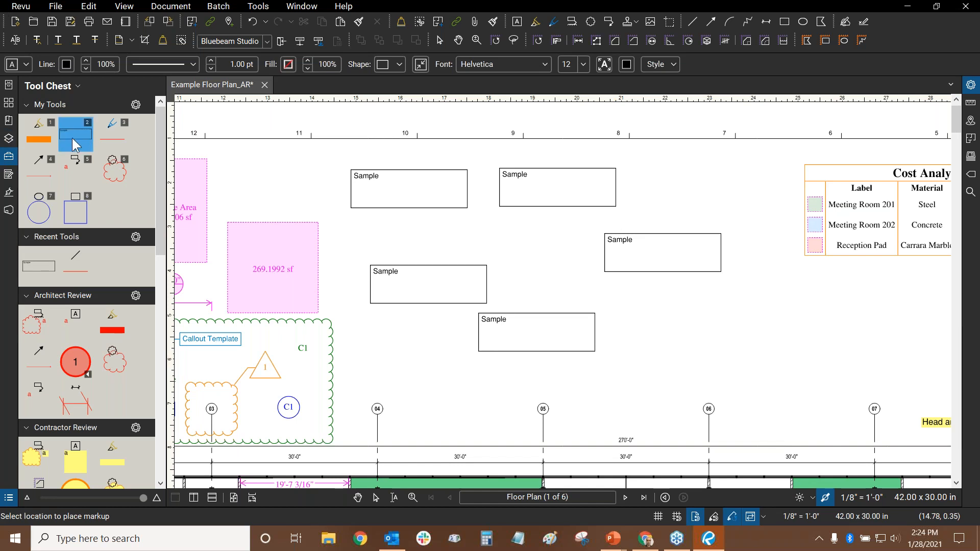
- Stop placing text boxes and delete all the Sample text boxes from the floor plan
key("Escape")
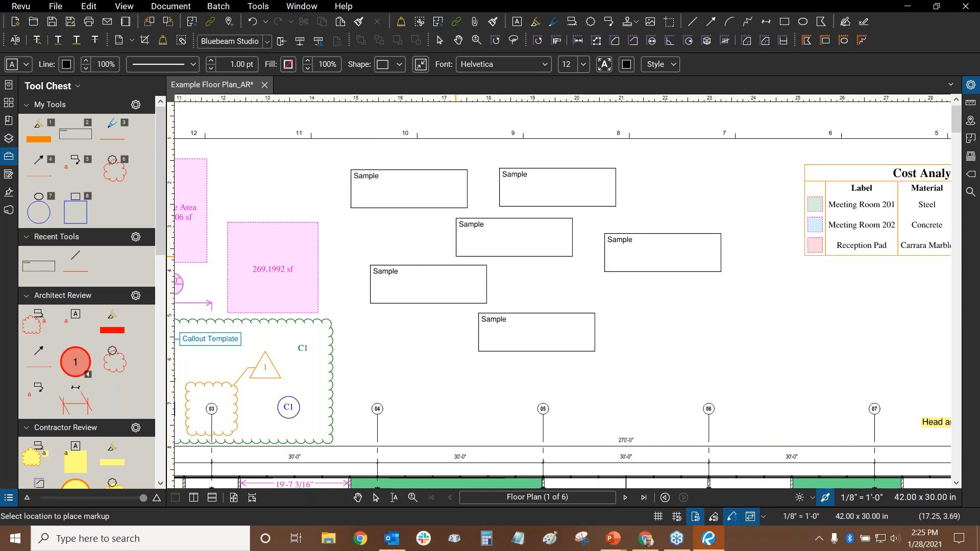
left_click_drag(762, 121, 347, 364)
key("Delete")
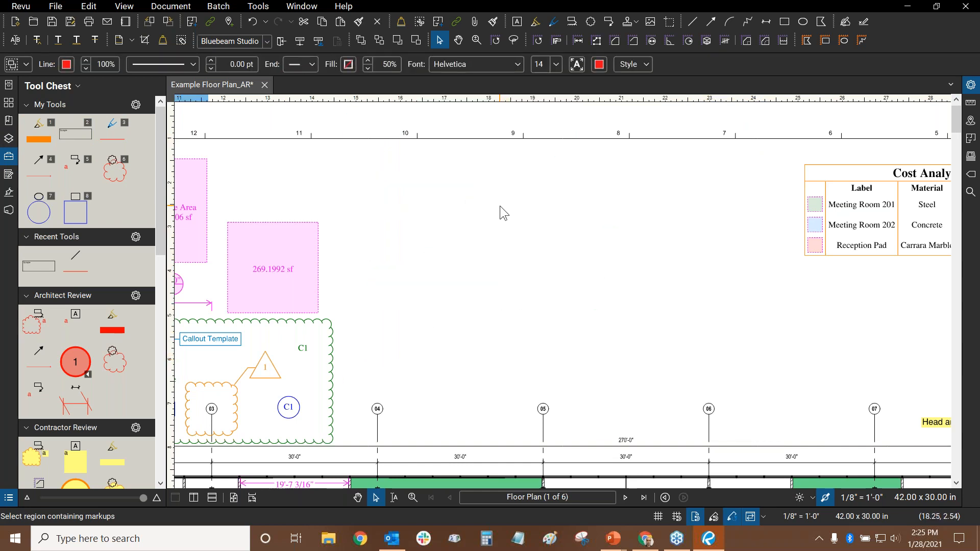
left_click_drag(576, 218, 517, 200)
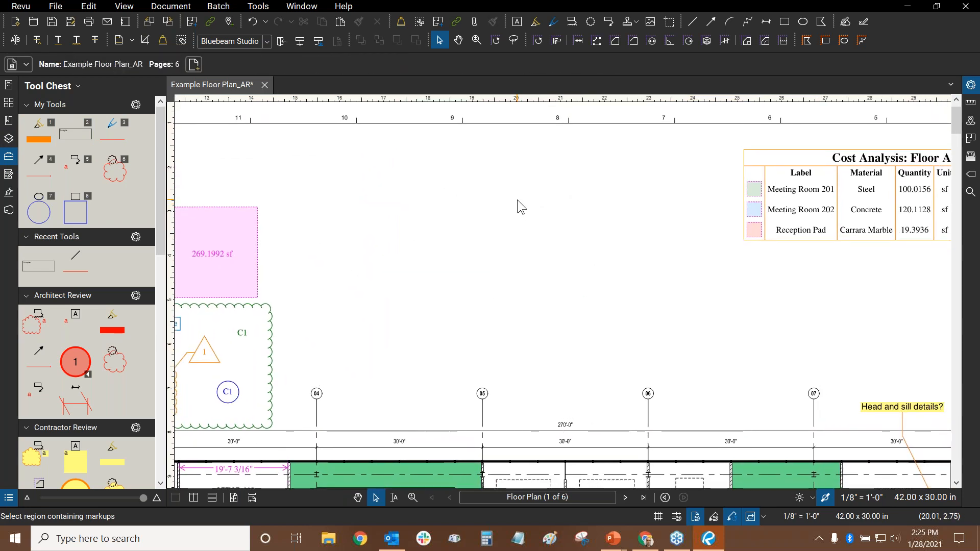
- View the synchronization options, Document and Page, and close the list keeping Page selected
left_click(764, 516)
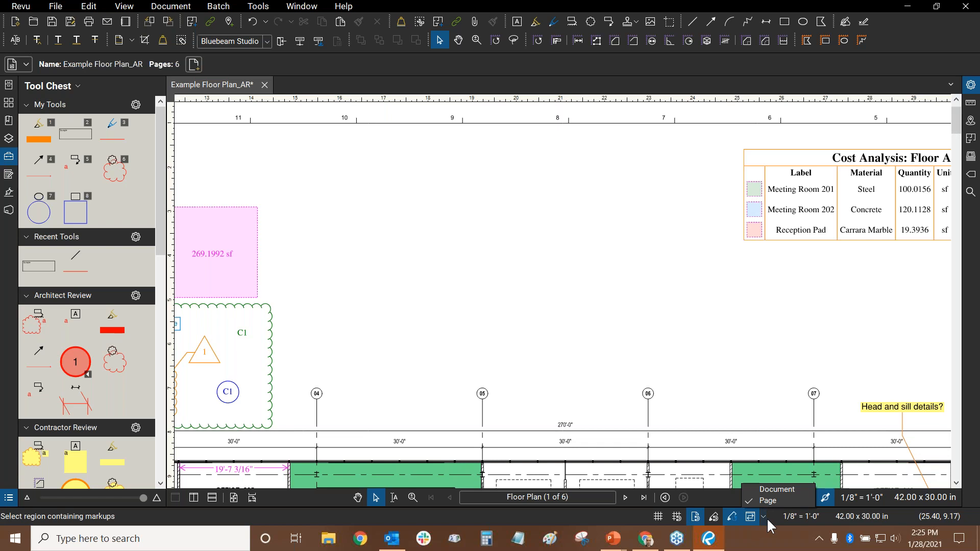
left_click(773, 508)
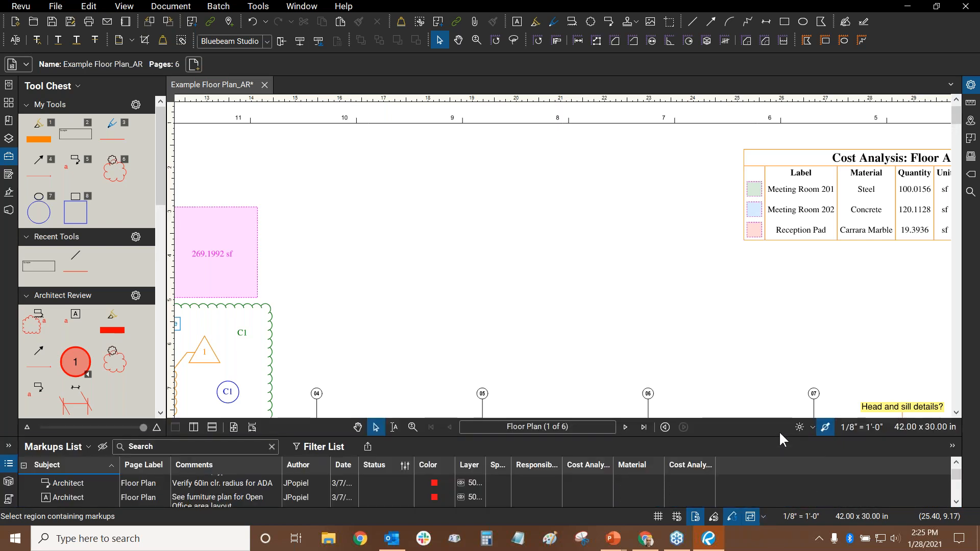
left_click(777, 437)
left_click(762, 514)
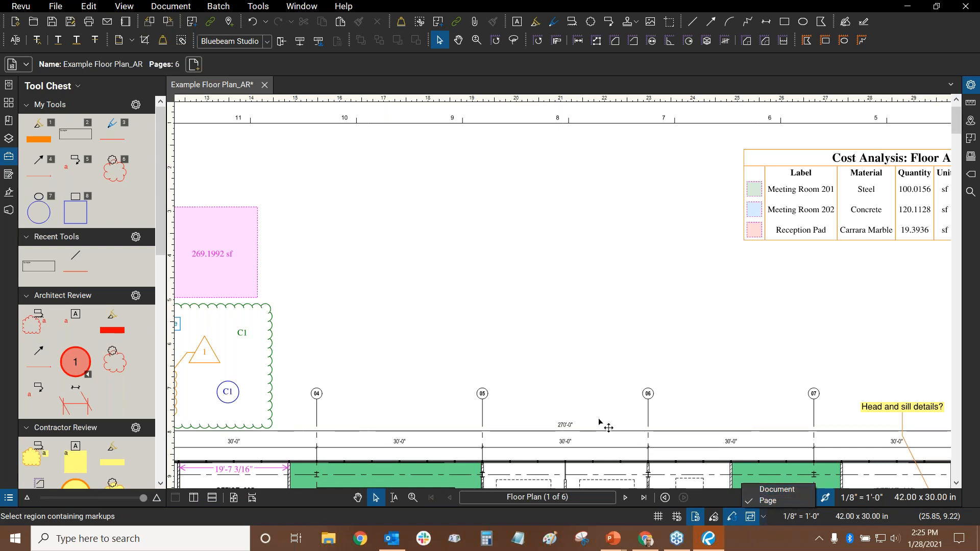
left_click(551, 318)
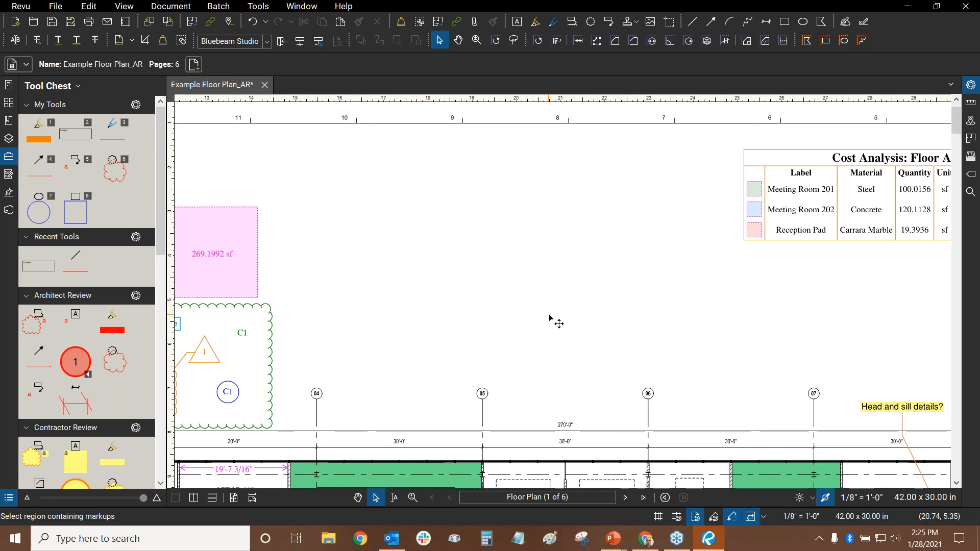
- Go to the second page, A2.2.1 - LEVEL 02 FLOOR PLAN, using its thumbnail and split the view vertically
left_click(8, 103)
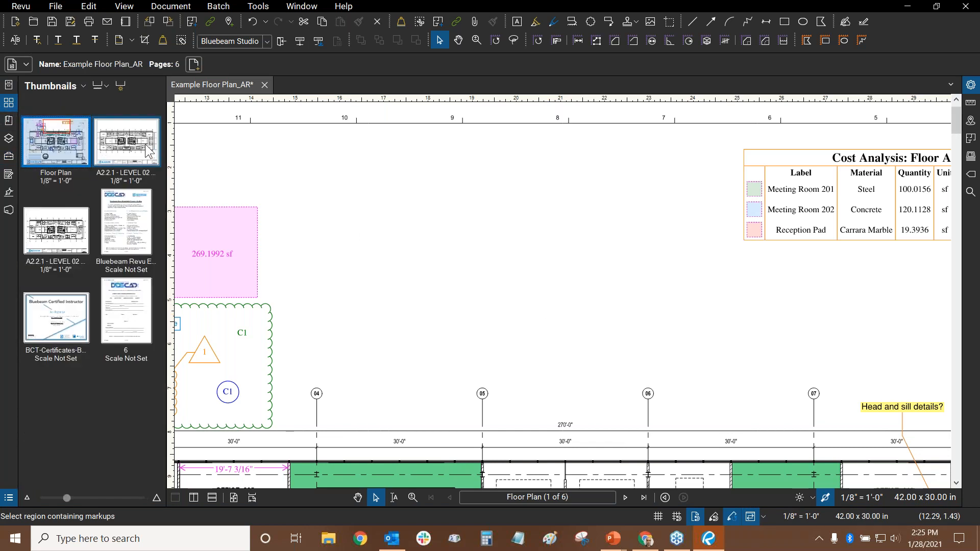
left_click(122, 144)
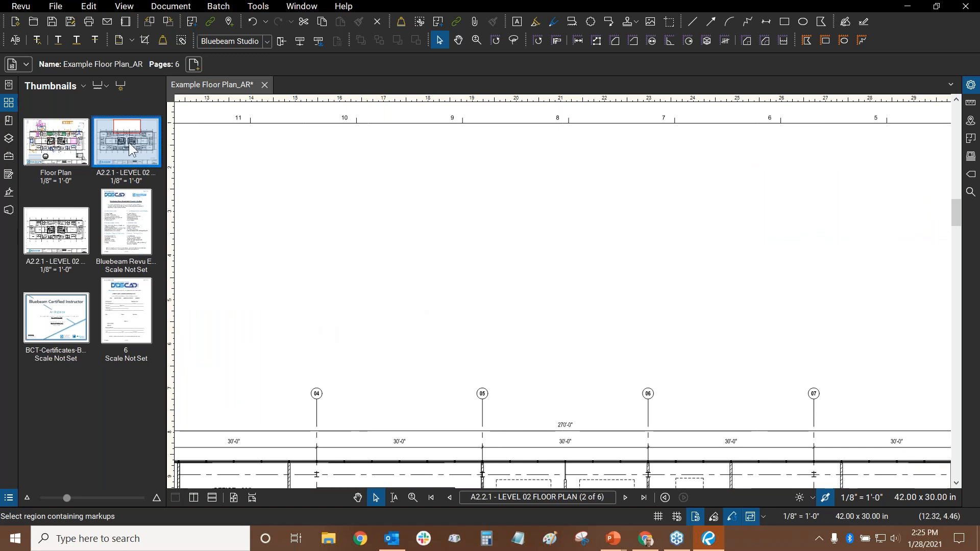
left_click(212, 498)
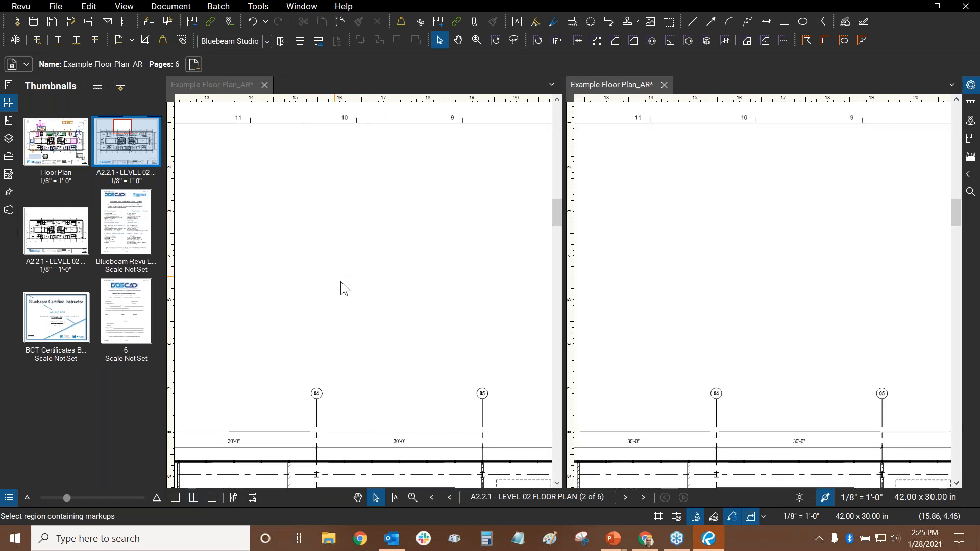
- Activate the first split view and display the marked-up Floor Plan page in it
left_click(204, 89)
scroll(411, 262, "down", 3)
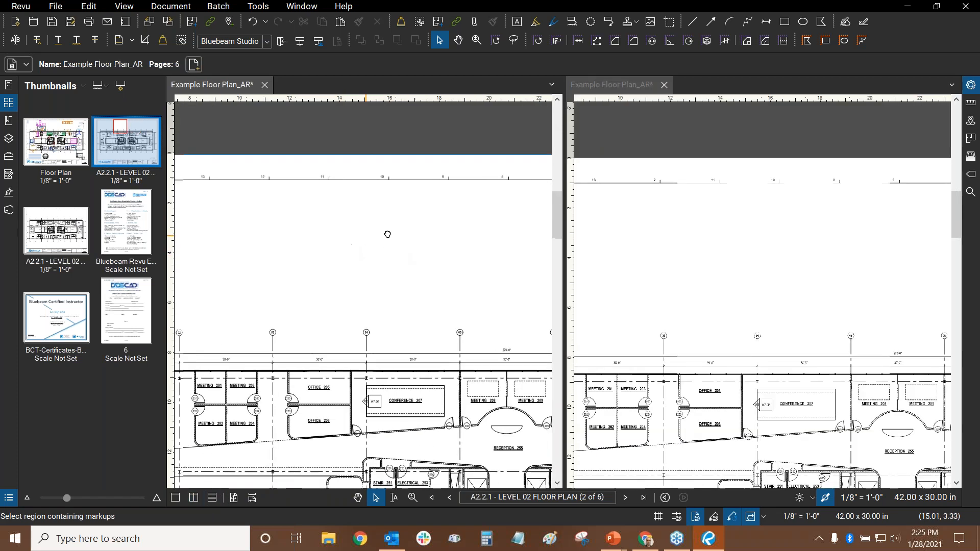
scroll(398, 230, "up", 4)
left_click(61, 149)
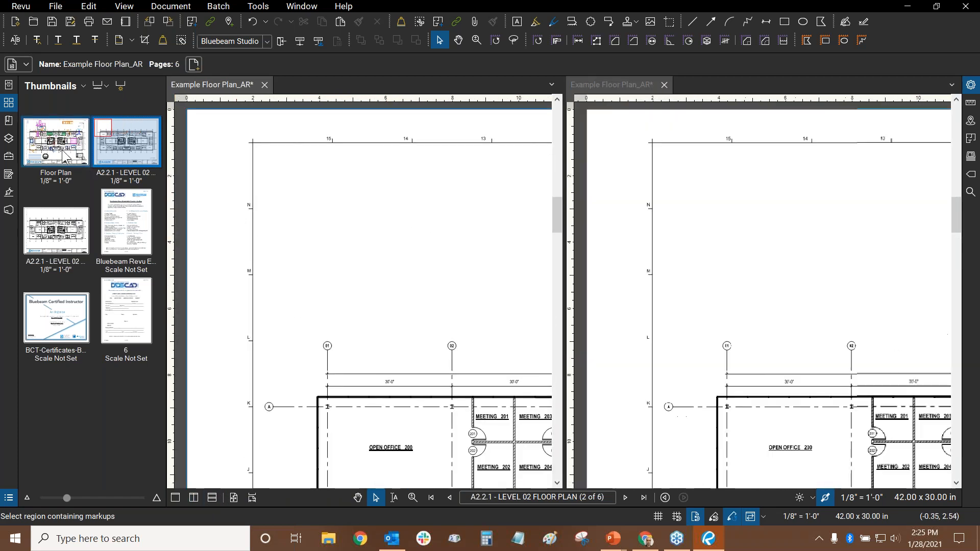
- Pan and zoom the unmarked A2.2.1 page to compare both synchronized views around Meeting 201 to 204, and reactivate the Floor Plan view
left_click(608, 90)
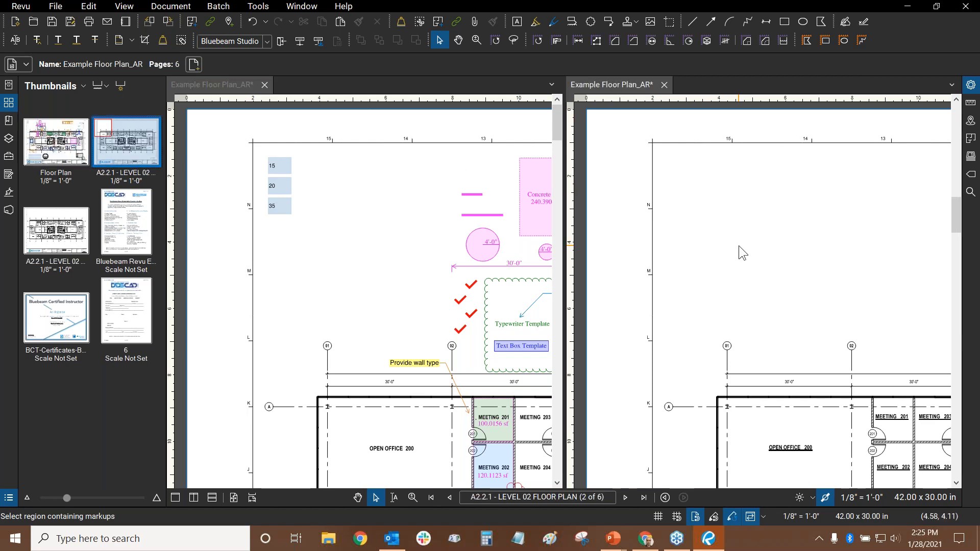
left_click_drag(816, 252, 627, 210)
scroll(688, 231, "down", 2)
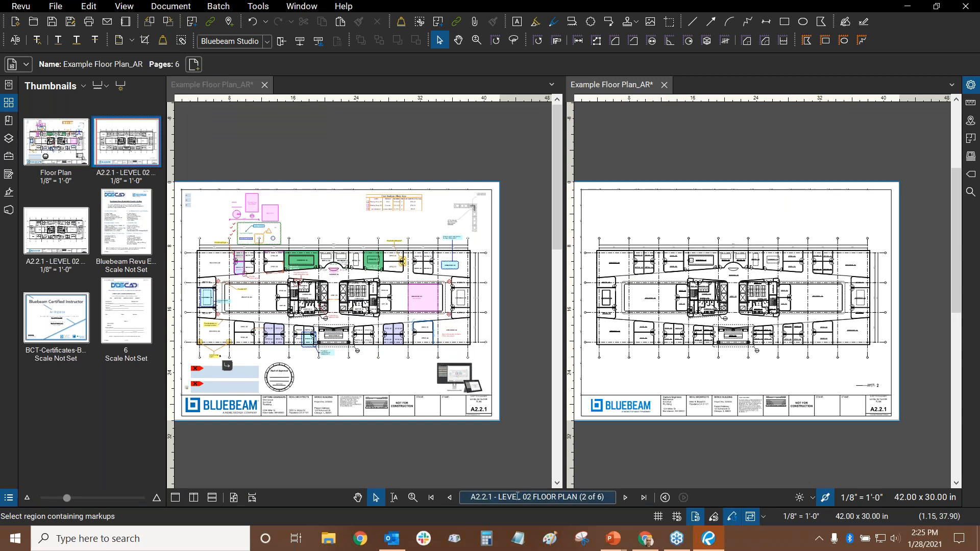
left_click_drag(666, 215, 744, 206)
scroll(696, 213, "up", 5)
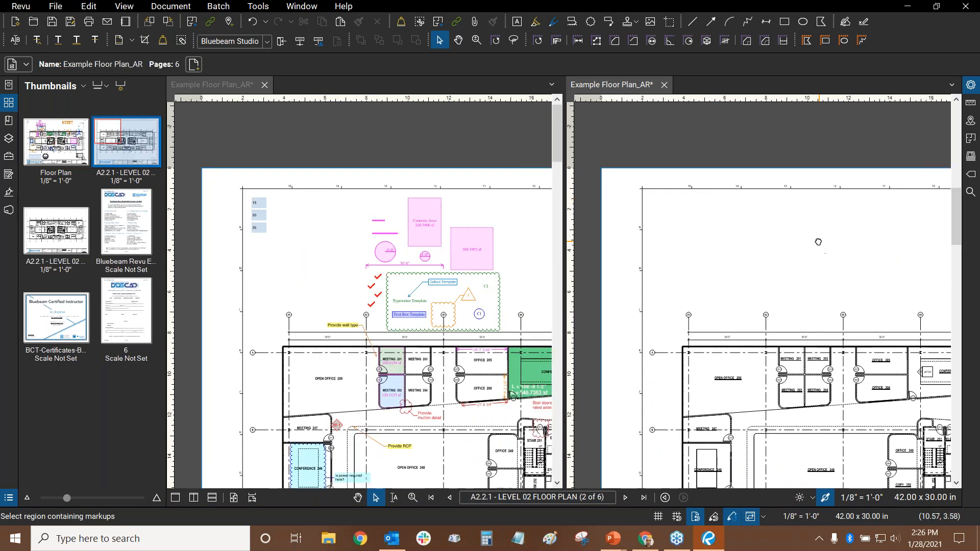
left_click_drag(818, 242, 750, 268)
left_click_drag(822, 347, 769, 189)
scroll(667, 228, "up", 5)
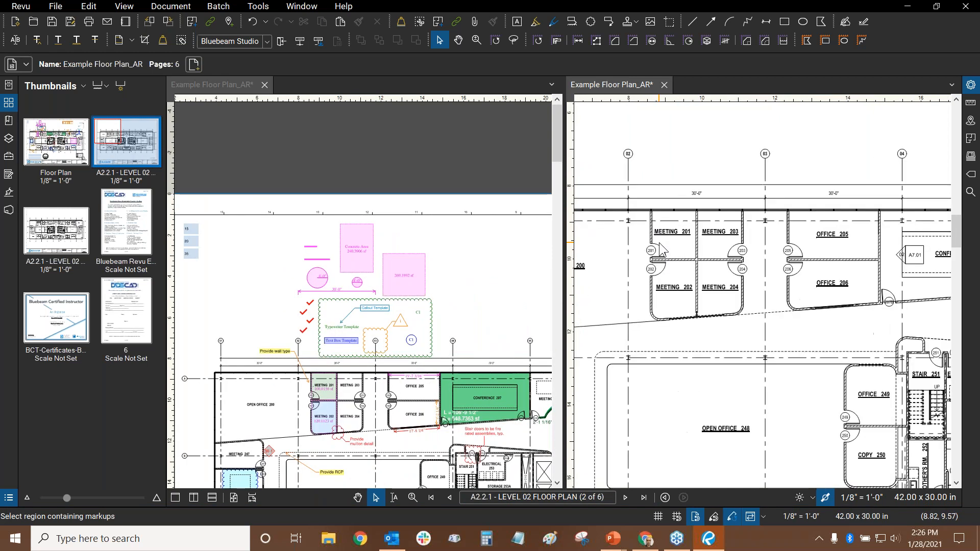
left_click_drag(673, 239, 718, 264)
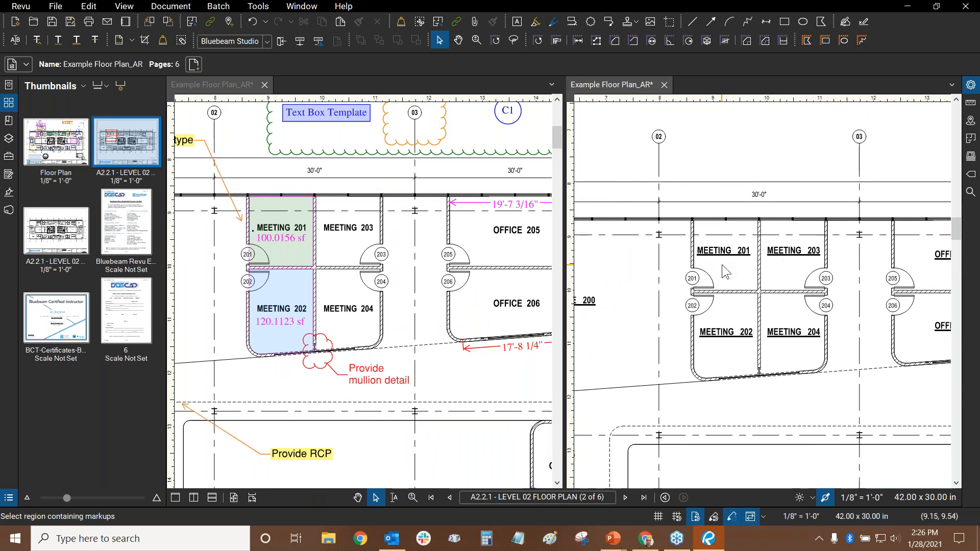
scroll(722, 260, "down", 1)
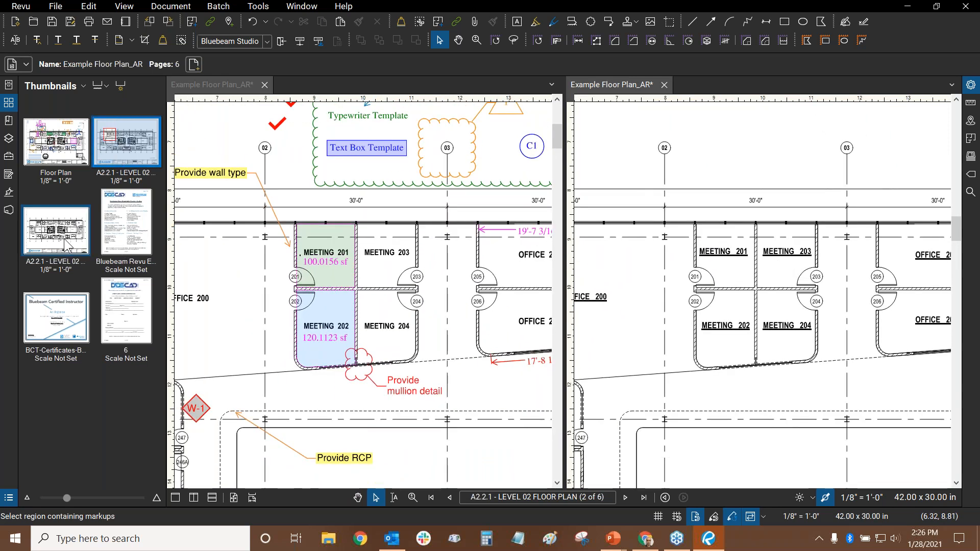
left_click(232, 87)
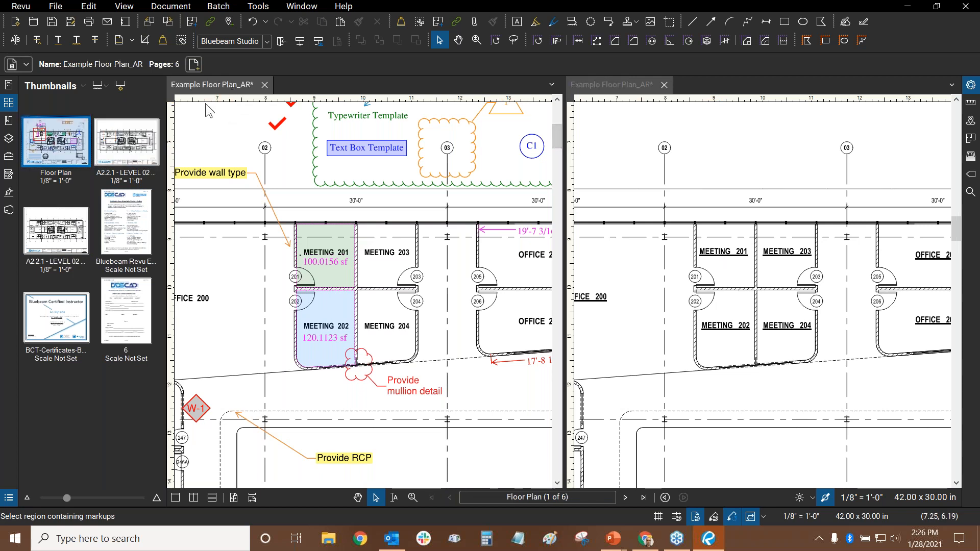
- Display the A2.2.1 - LEVEL 02 FLOOR PLAN page in the first view and its Rev1 page in the second view
left_click(137, 154)
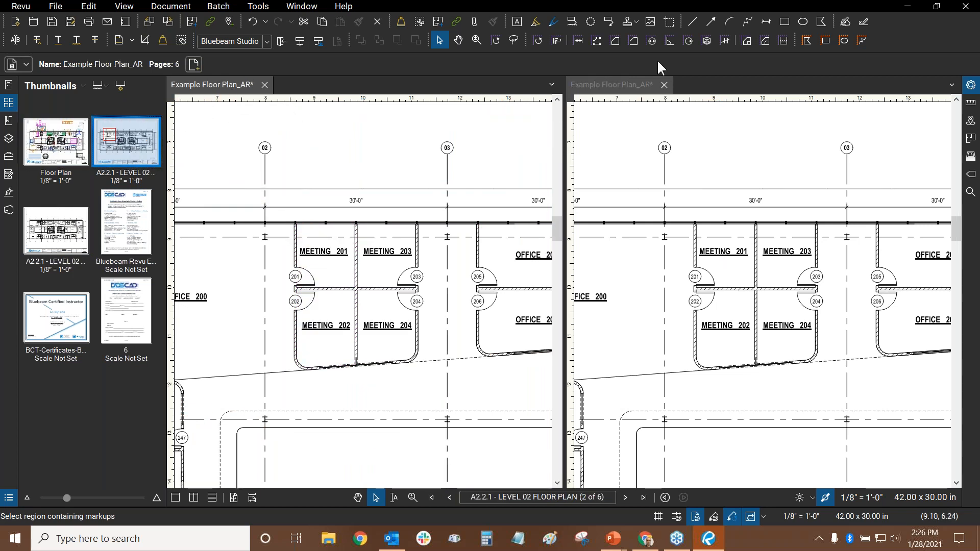
left_click(601, 84)
left_click(52, 246)
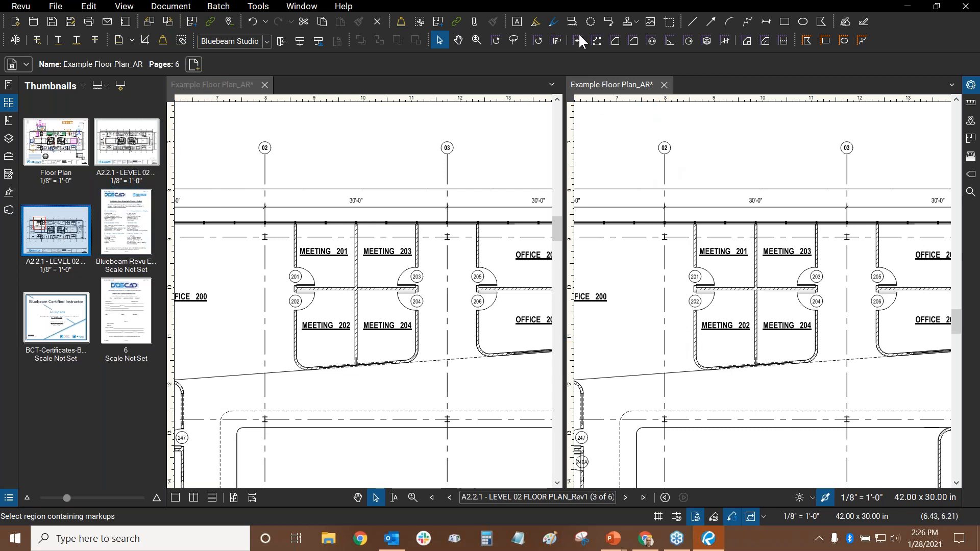
- Pan and zoom the Rev1 page to compare both synchronized views around Meeting 201 to 204 and Office 205 and 206
scroll(700, 326, "down", 3)
mouse_move(702, 309)
left_mouse_down()
mouse_move(933, 260)
mouse_move(834, 262)
left_mouse_up()
mouse_move(897, 271)
left_mouse_down()
mouse_move(877, 260)
mouse_move(903, 164)
left_mouse_up()
mouse_move(857, 264)
left_mouse_down()
mouse_move(878, 253)
mouse_move(788, 316)
left_mouse_up()
scroll(798, 313, "down", 1)
scroll(817, 235, "up", 5)
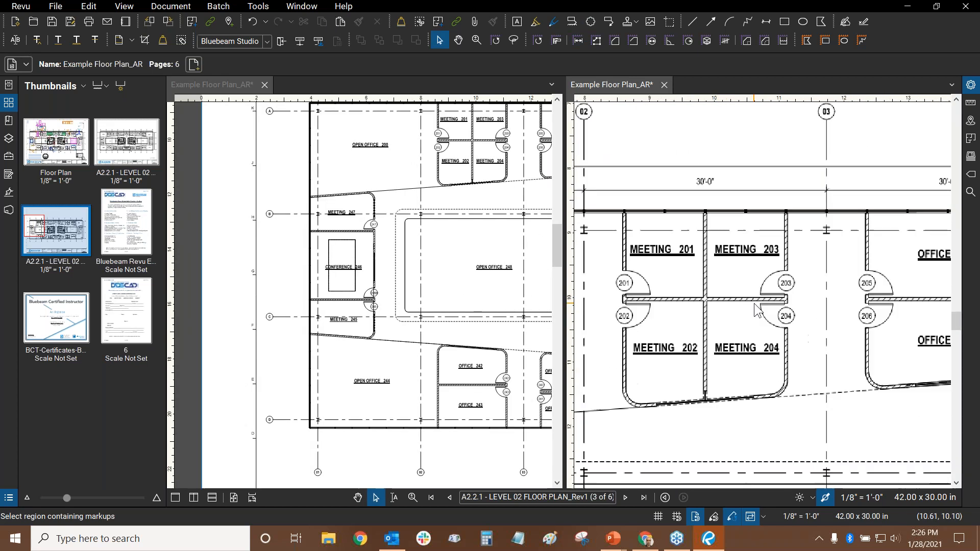
scroll(821, 236, "up", 3)
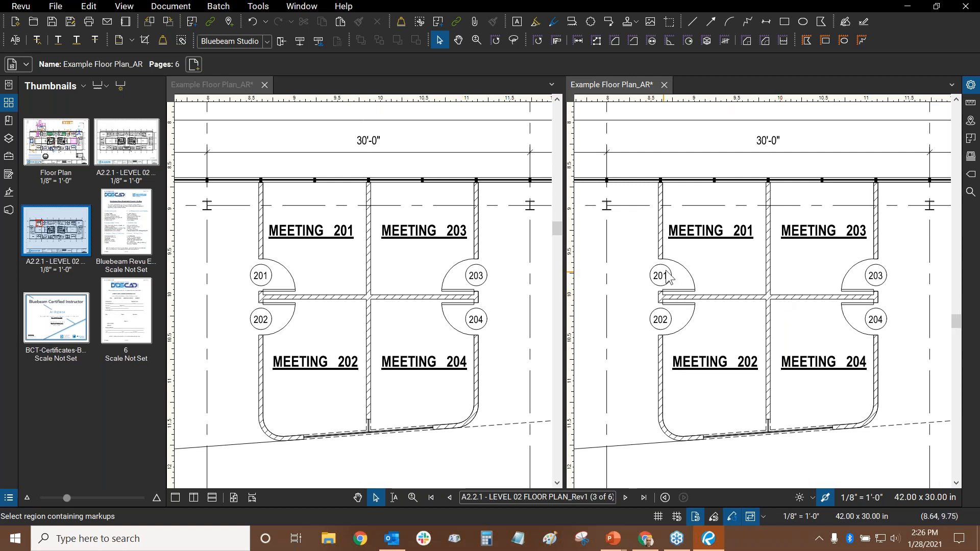
left_click_drag(795, 322, 613, 320)
left_click_drag(871, 299, 728, 292)
scroll(728, 292, "down", 2)
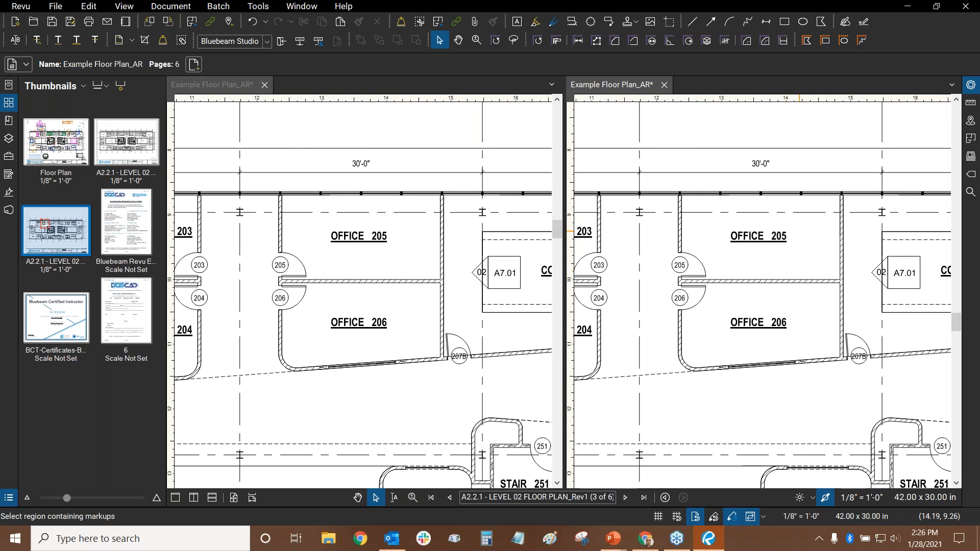
- Display page 6 in the second view and pan and zoom both views to examine how differently sized pages synchronize
key("ctrl+9")
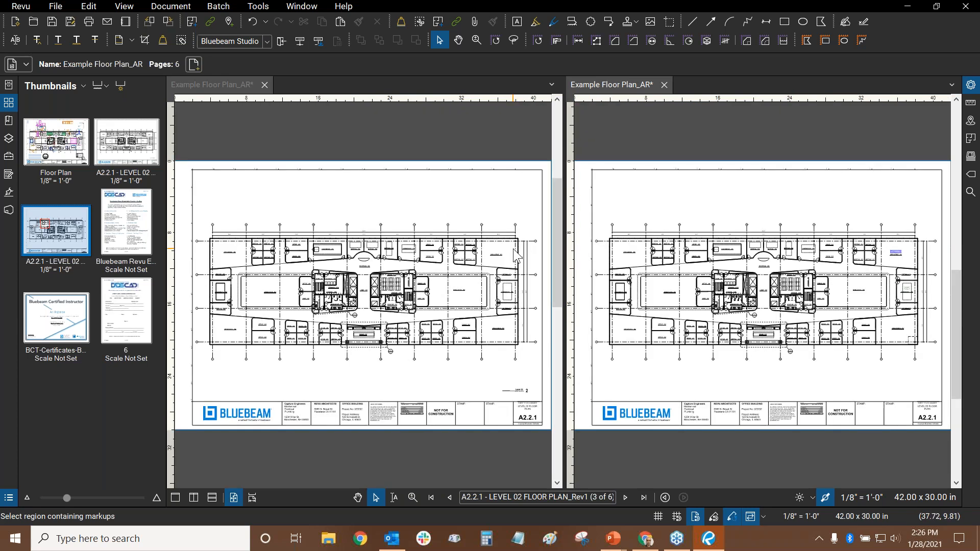
left_click(133, 312)
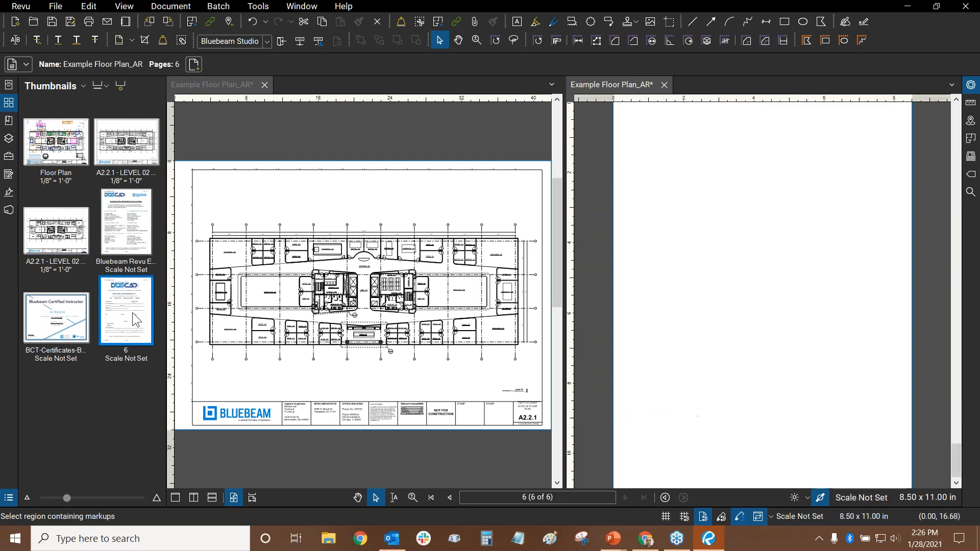
left_click_drag(475, 358, 260, 236)
left_click_drag(502, 397, 391, 237)
left_click_drag(377, 337, 591, 342)
left_click_drag(386, 245, 439, 434)
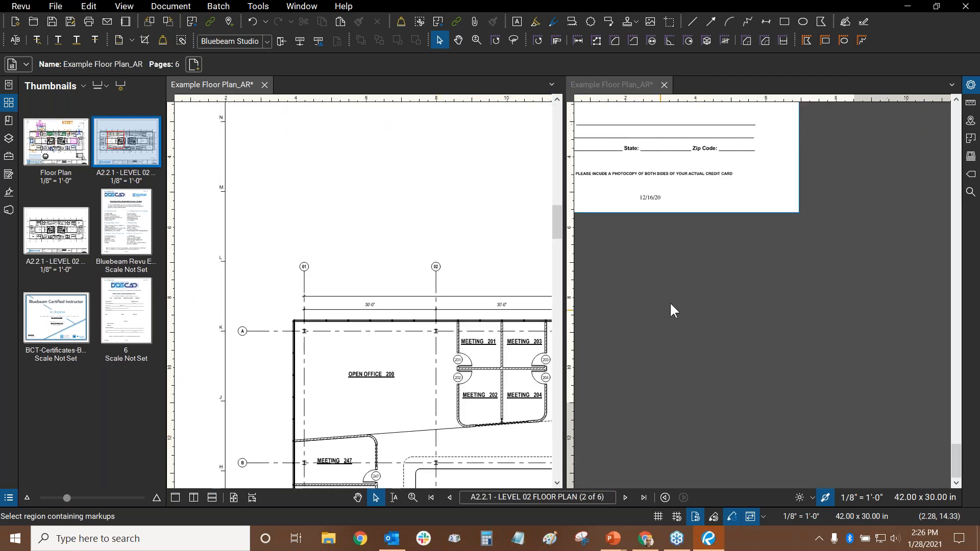
scroll(663, 254, "up", 5)
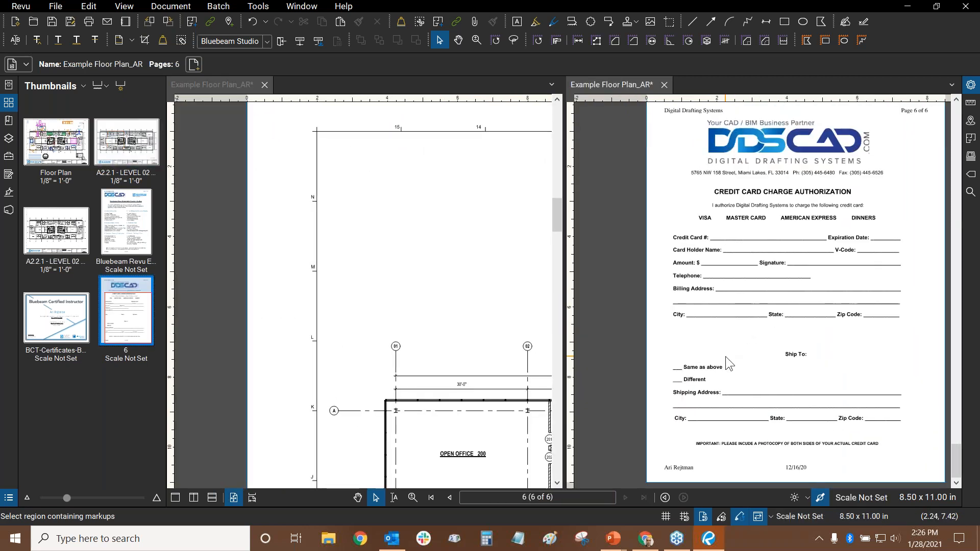
- Set the synchronization mode to Document and view page 6 and the Bluebeam Certified Instructor certificate page in both views
left_click(770, 515)
left_click(770, 489)
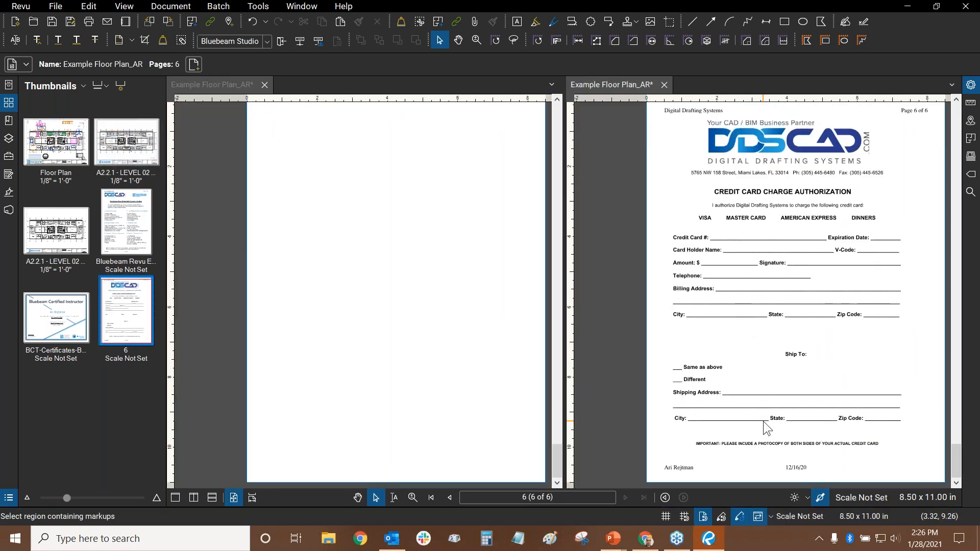
scroll(679, 212, "down", 1)
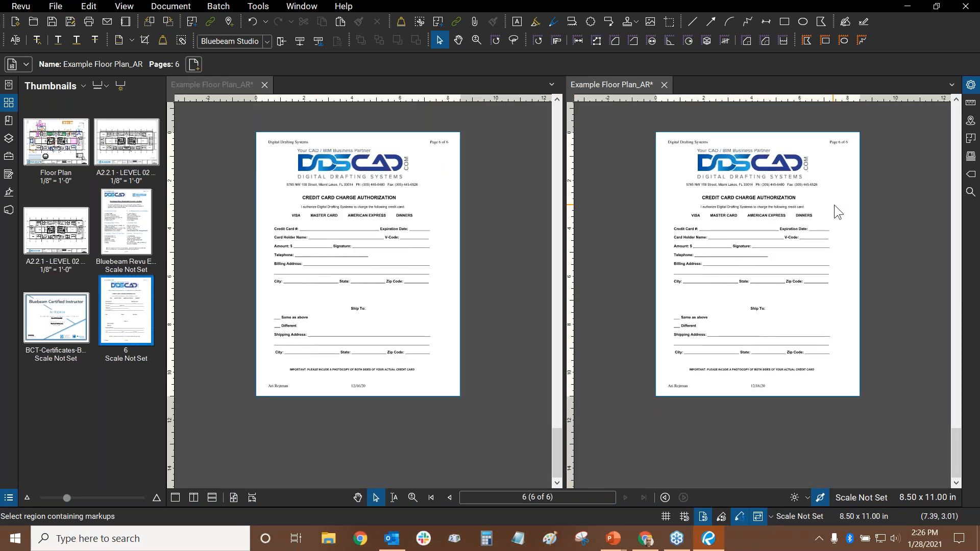
scroll(840, 218, "down", 1)
scroll(817, 308, "up", 2)
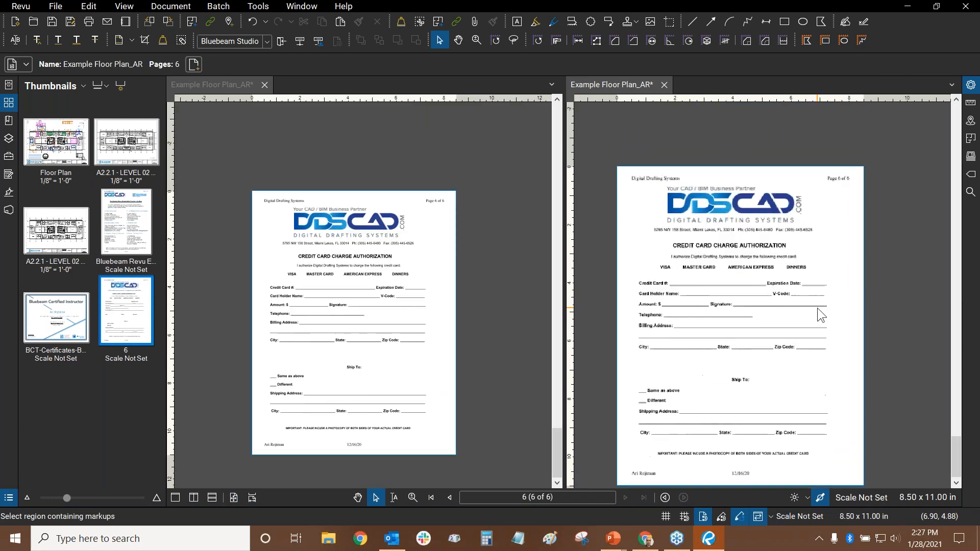
scroll(804, 258, "up", 2)
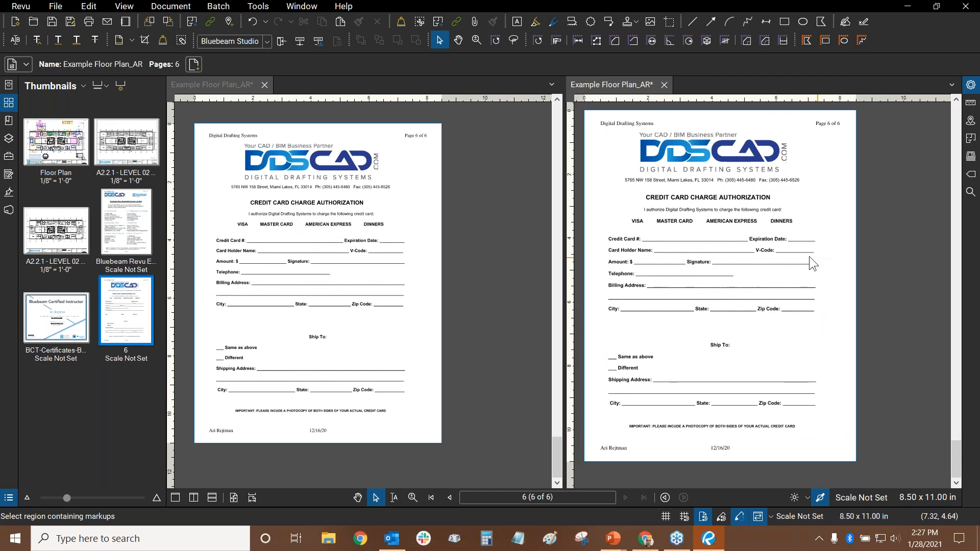
left_click(54, 316)
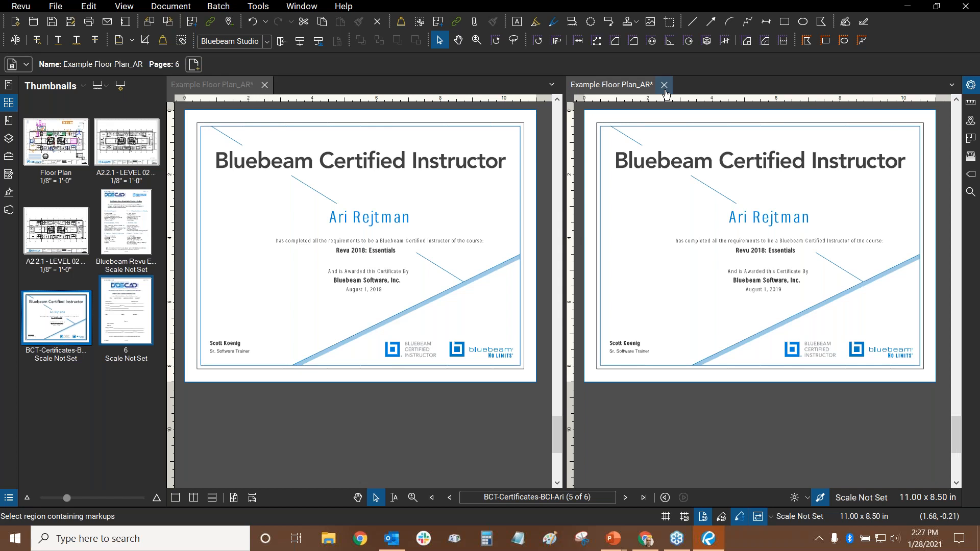
left_click_drag(722, 419, 832, 485)
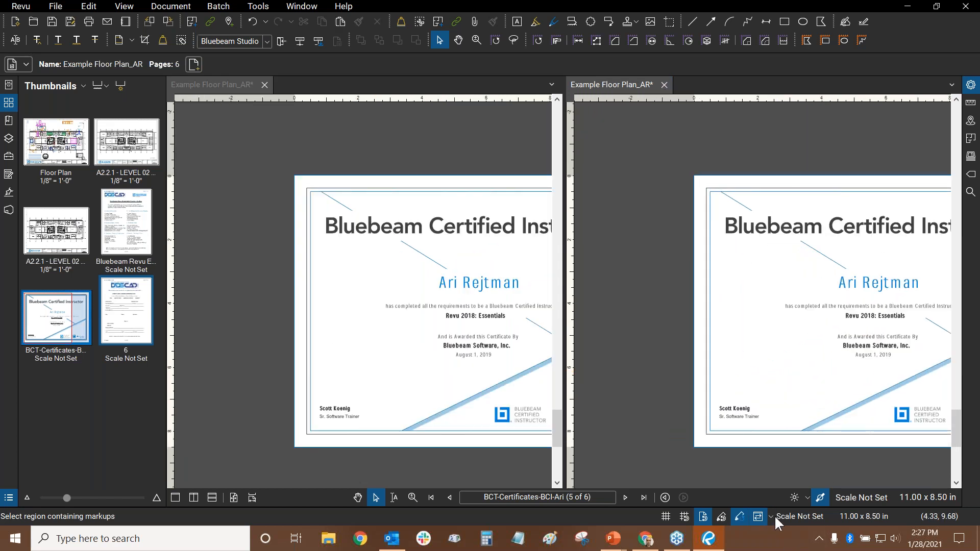
- Set the synchronization mode to Page and display the Bluebeam Revu Essentials Syllabus page in the second view
left_click(772, 516)
left_click(778, 500)
left_click(105, 242)
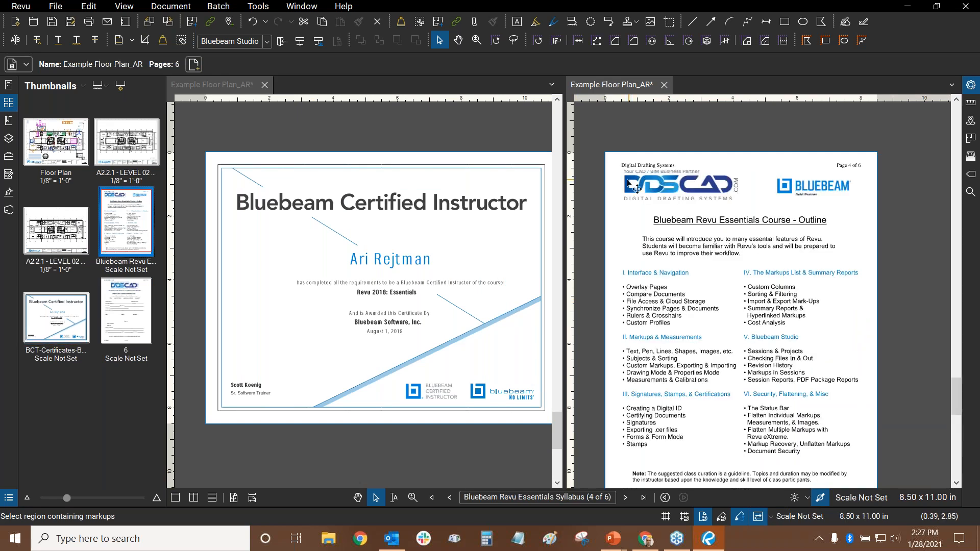
- Pan and zoom the syllabus and certificate pages in both views to examine how Page synchronization behaves
left_click_drag(706, 344, 690, 290)
left_click_drag(626, 179, 686, 256)
scroll(686, 257, "up", 8)
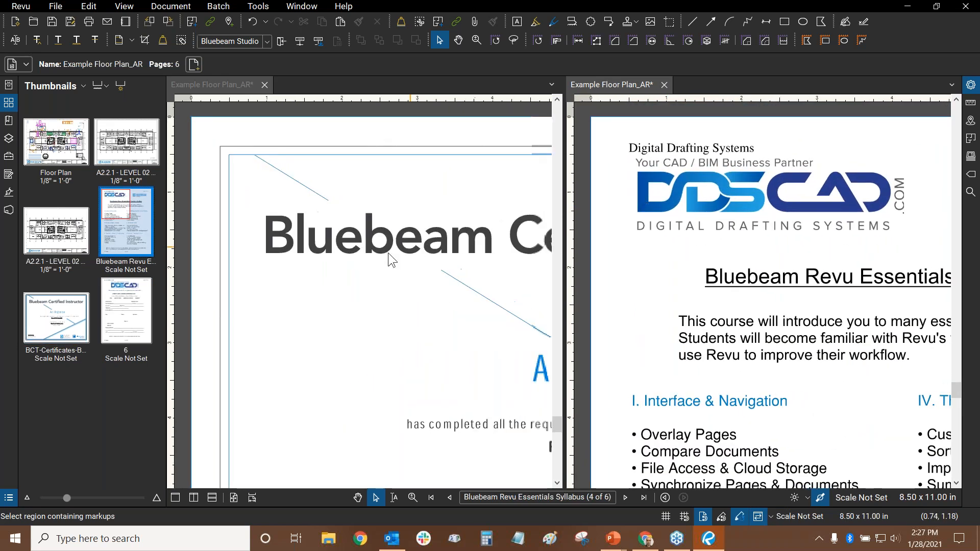
scroll(388, 253, "down", 6)
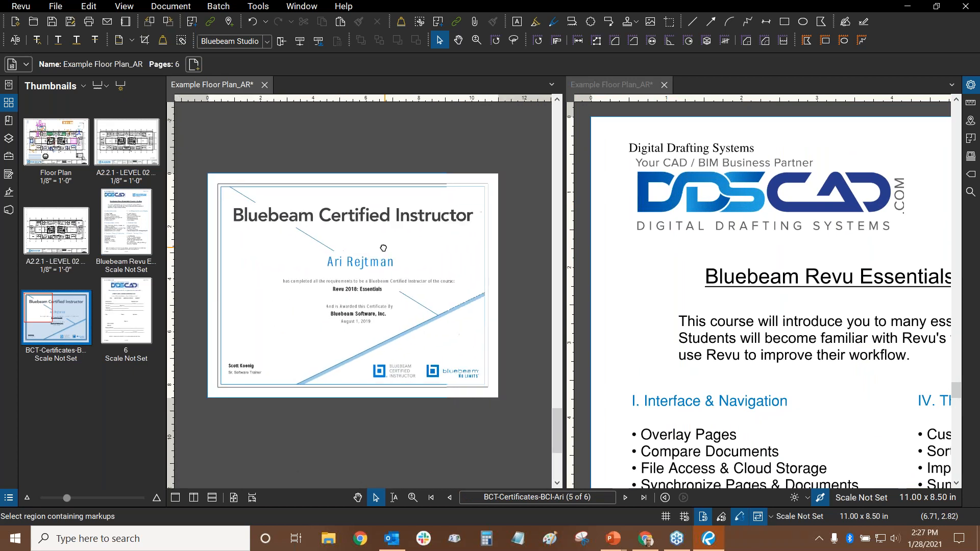
scroll(384, 248, "up", 3)
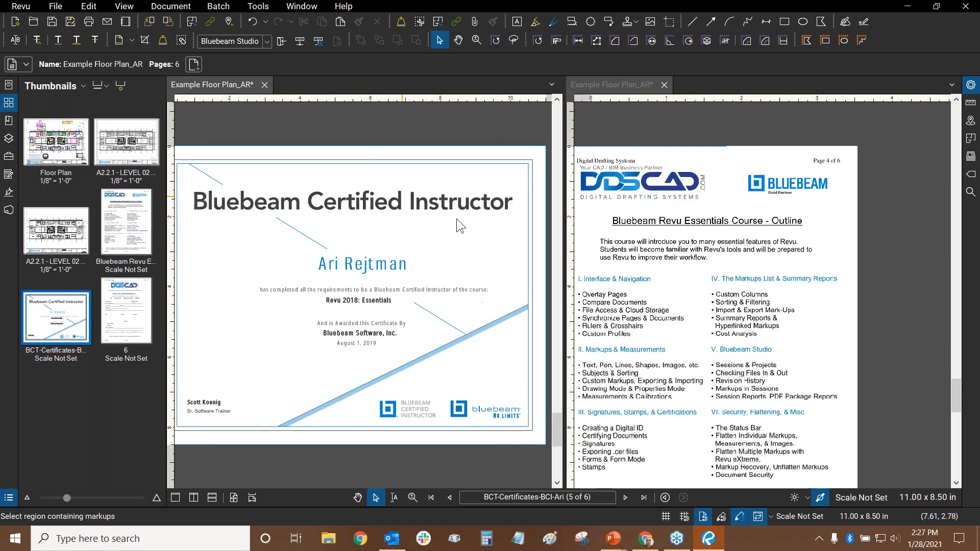
scroll(386, 365, "down", 1)
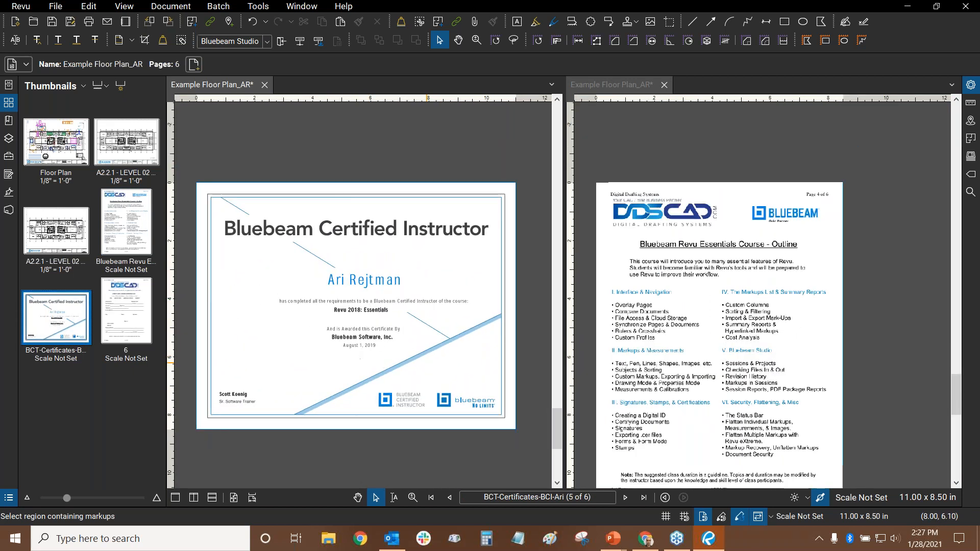
- Close the second split view and display the whole Floor Plan page in the remaining view
left_click(664, 85)
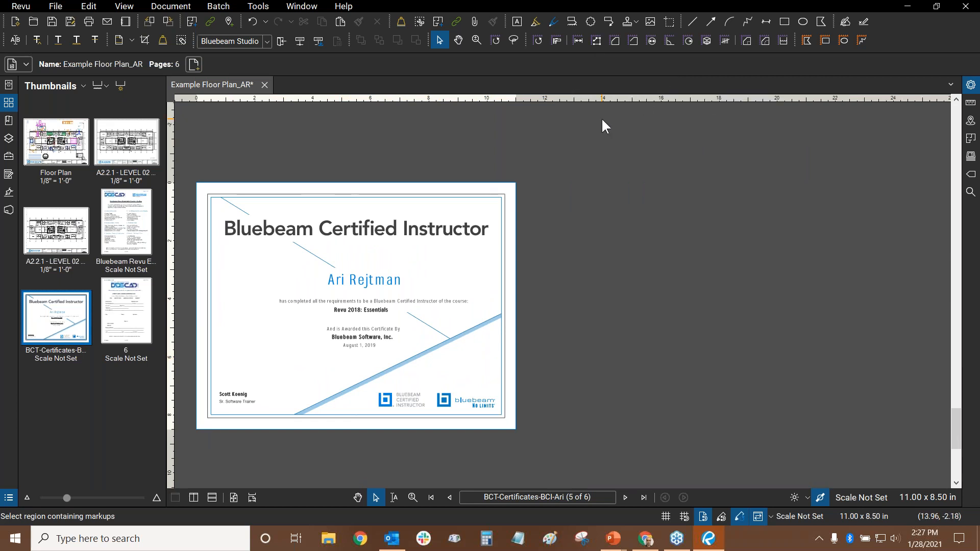
left_click(56, 142)
key("ctrl+9")
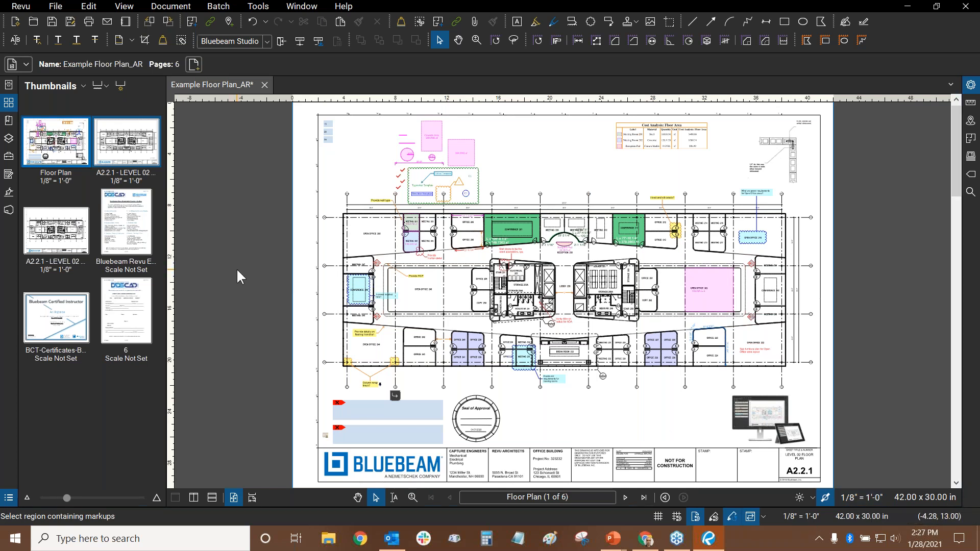
- Show the File Access list and collapse it to give the drawing the full width
left_click(9, 86)
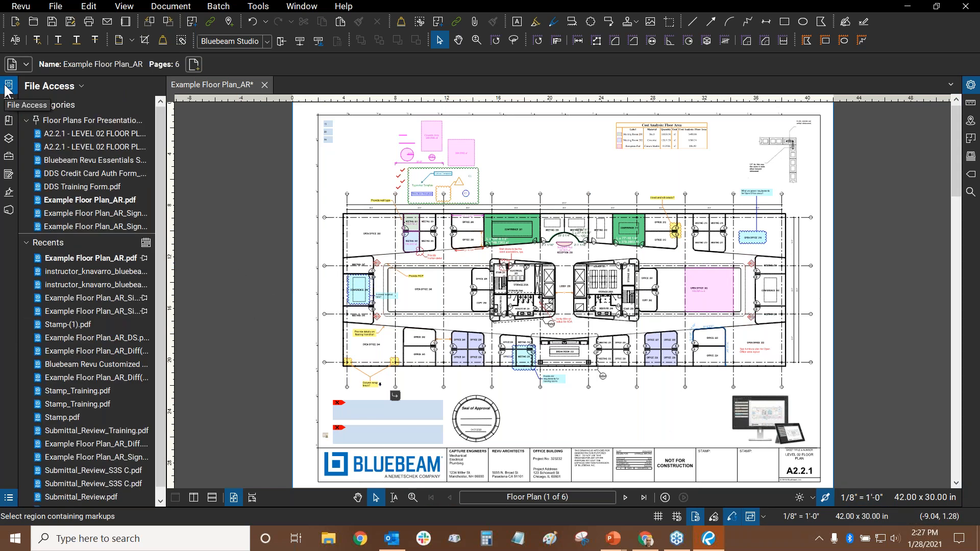
left_click(9, 87)
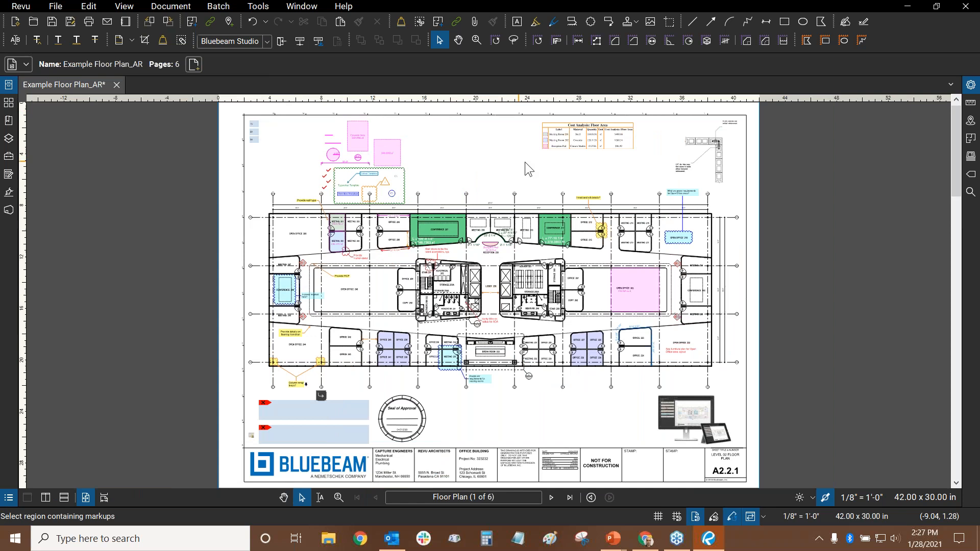
- Open the Preferences and display the General options
left_click(21, 7)
left_click(33, 32)
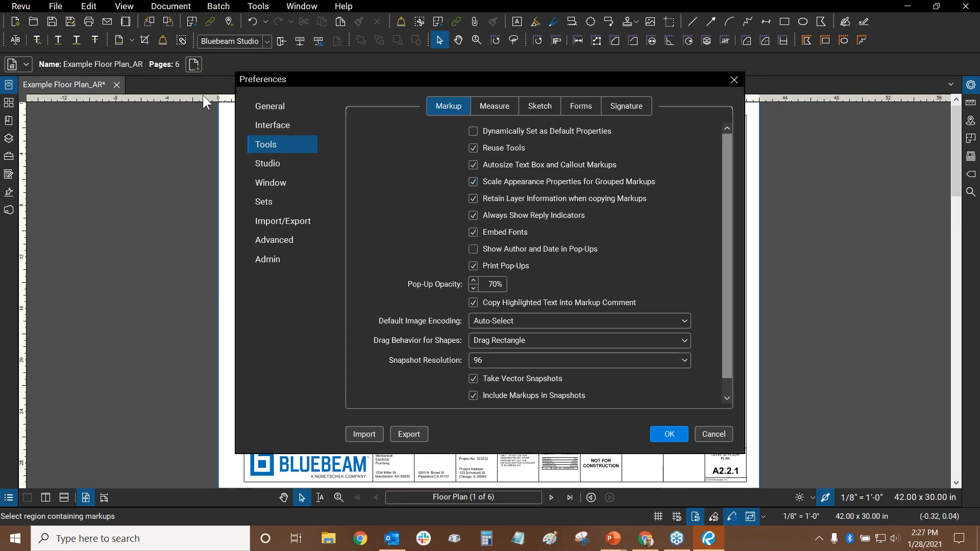
left_click(269, 108)
left_click(424, 106)
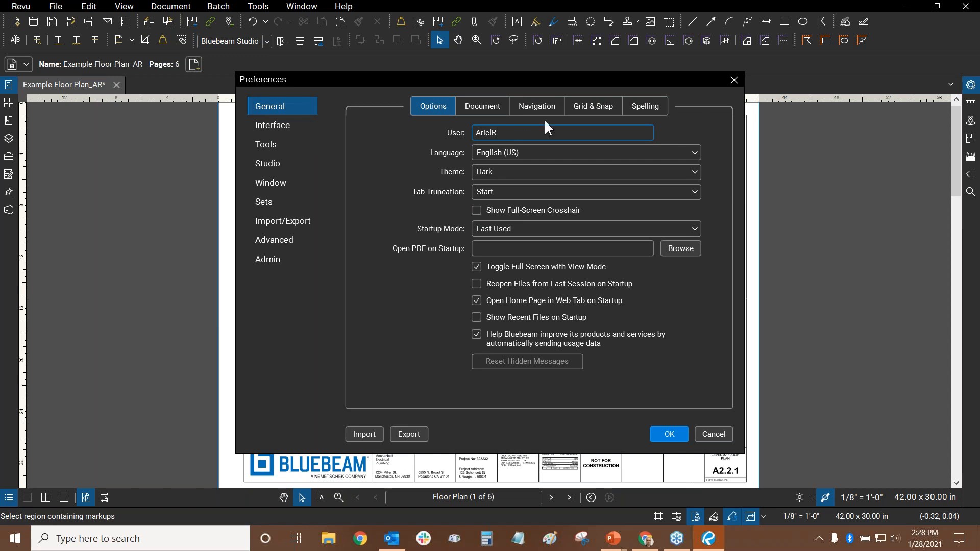
- View the available Theme choices, Dark and Light, and close the list keeping Dark
left_click(677, 171)
left_click(687, 171)
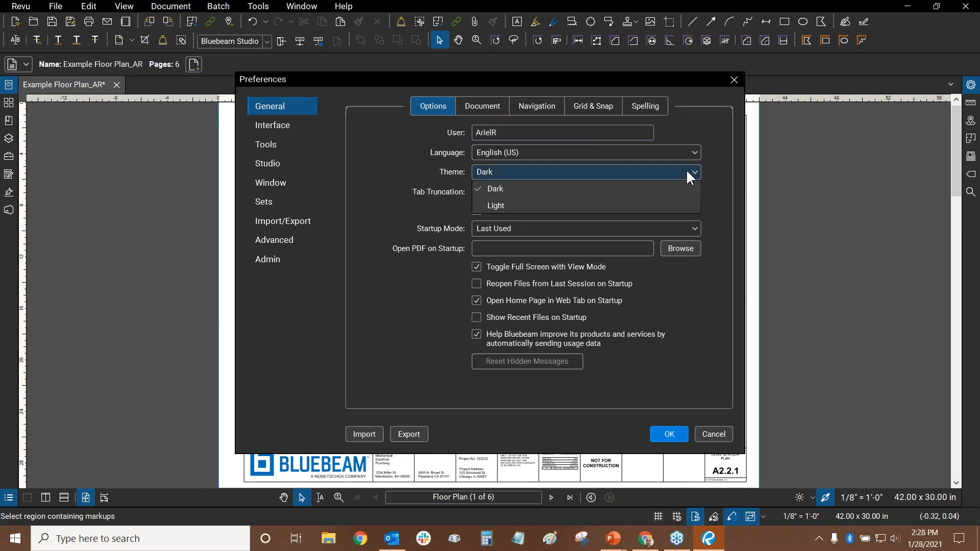
left_click(713, 183)
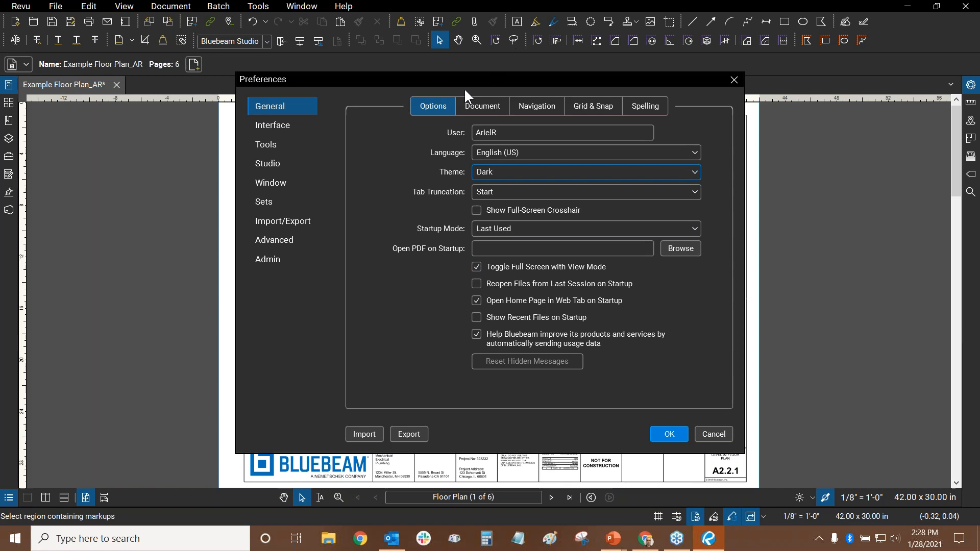
- Review the Navigation and the Grid & Snap settings in the General preferences
left_click(534, 100)
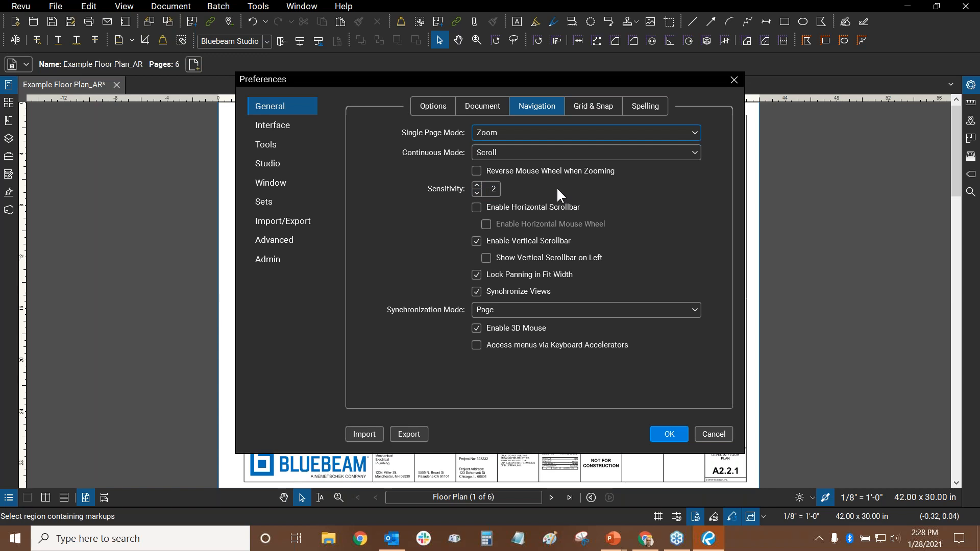
left_click(580, 101)
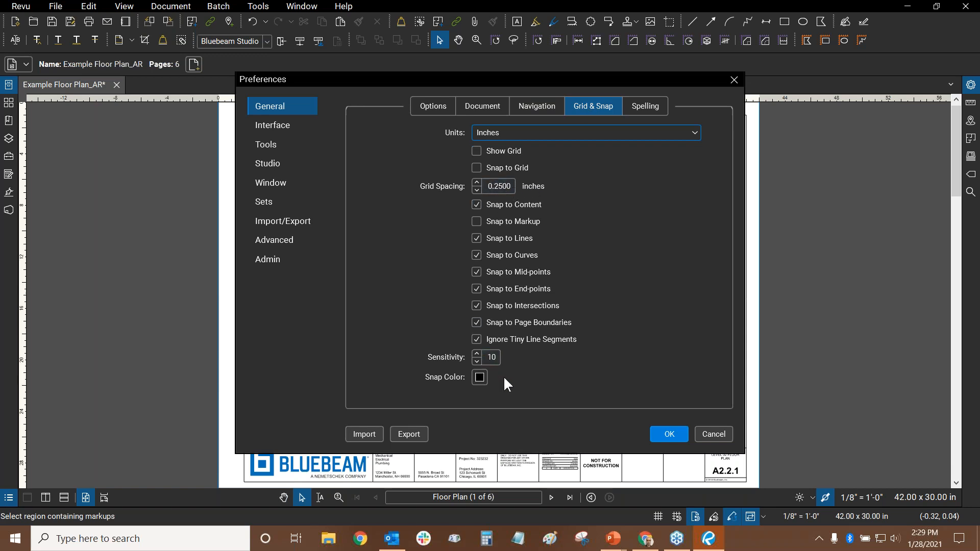
- Review the Spelling preferences, the Interface file access preferences and the Tools markup preferences
left_click(633, 107)
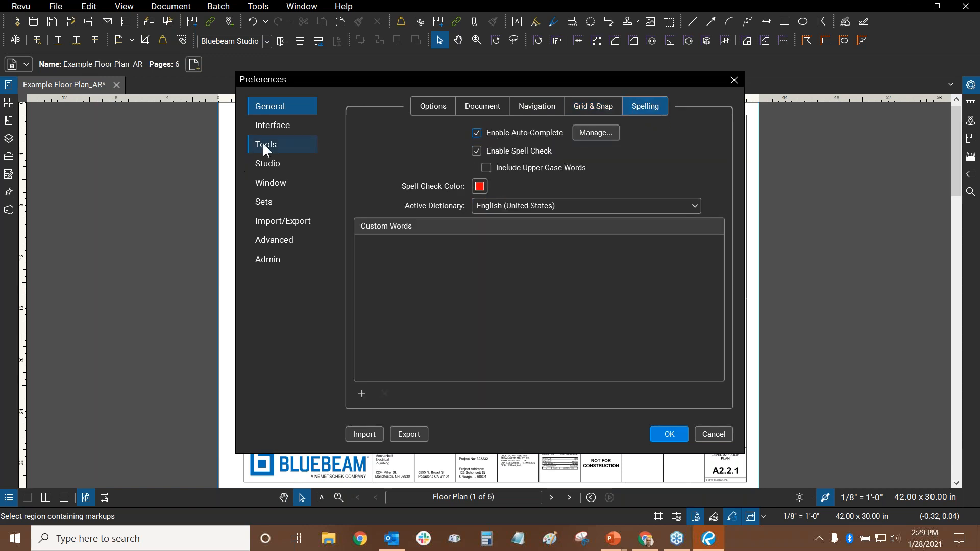
left_click(292, 129)
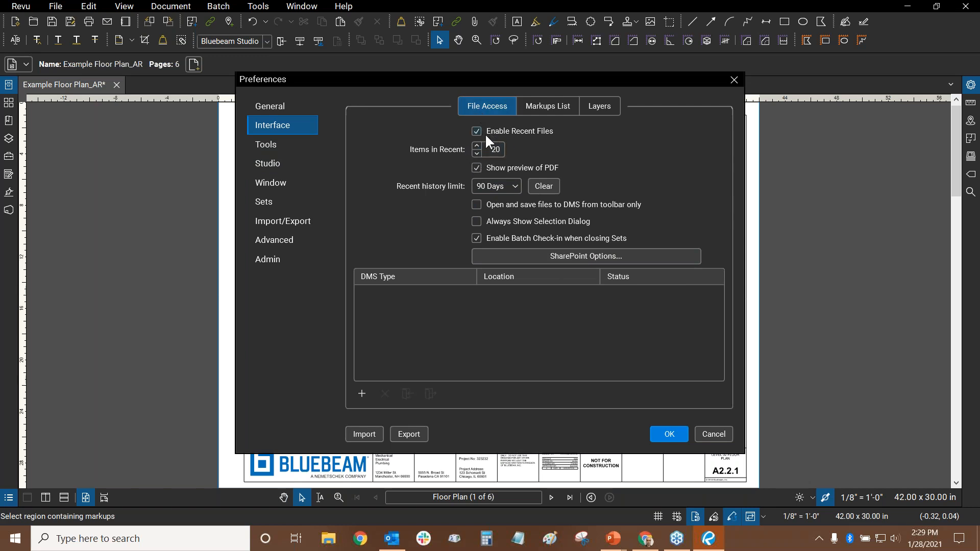
left_click(279, 144)
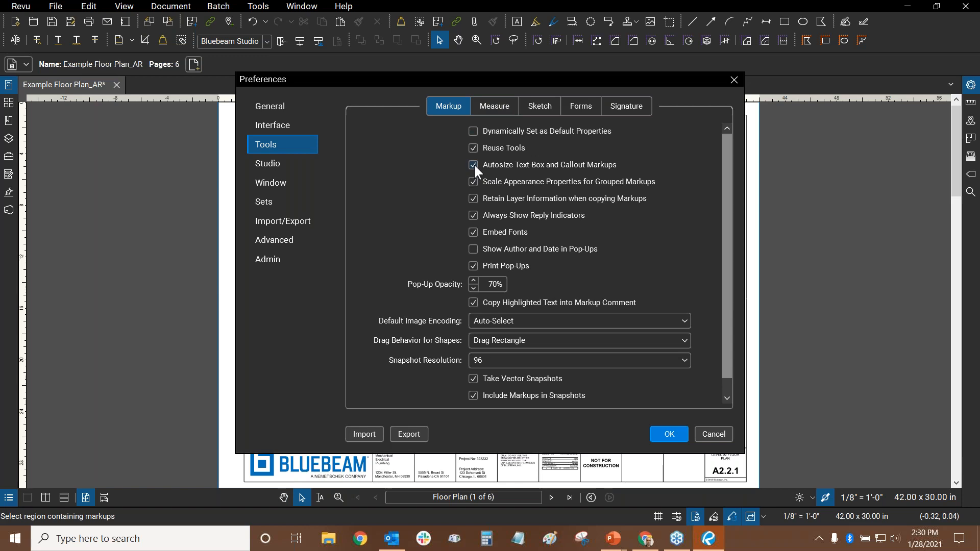
- Examine the Measure preferences, including the available Dynamic Fill input resolutions, fill settings and edge sensitivity options
left_click(494, 107)
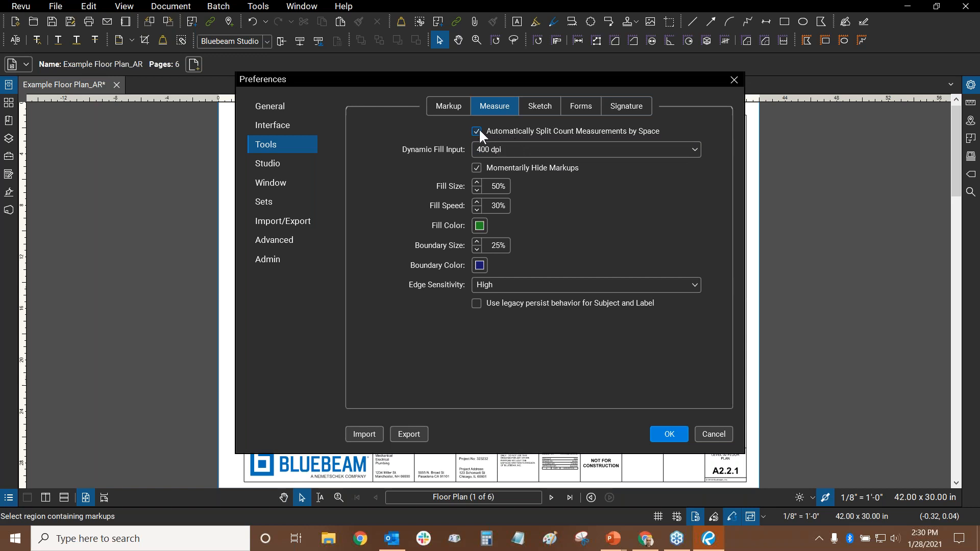
left_click(505, 147)
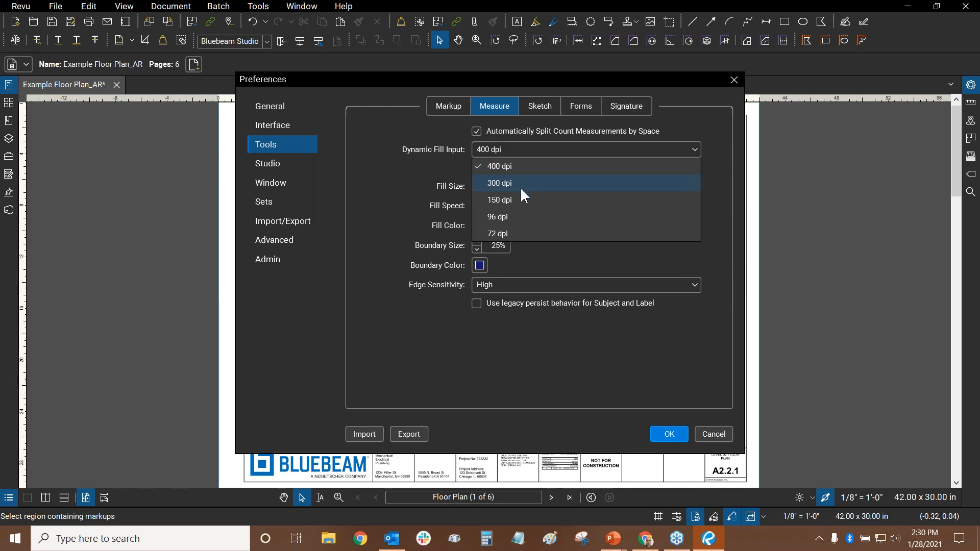
left_click(409, 173)
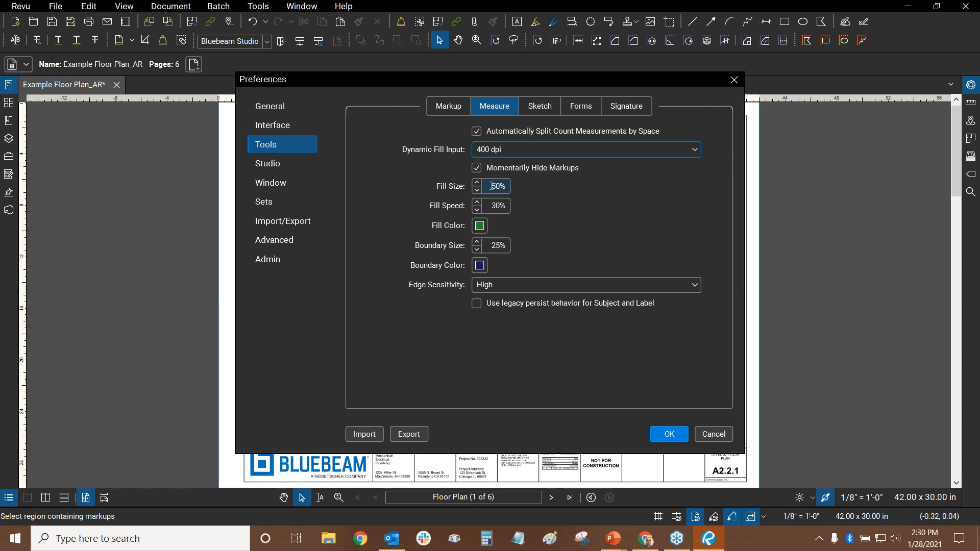
left_click(495, 205)
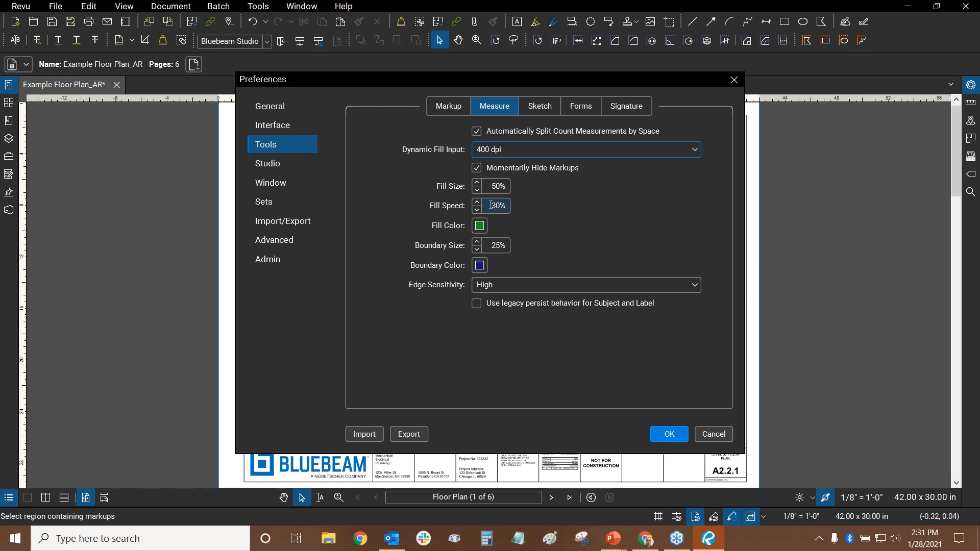
left_click(475, 250)
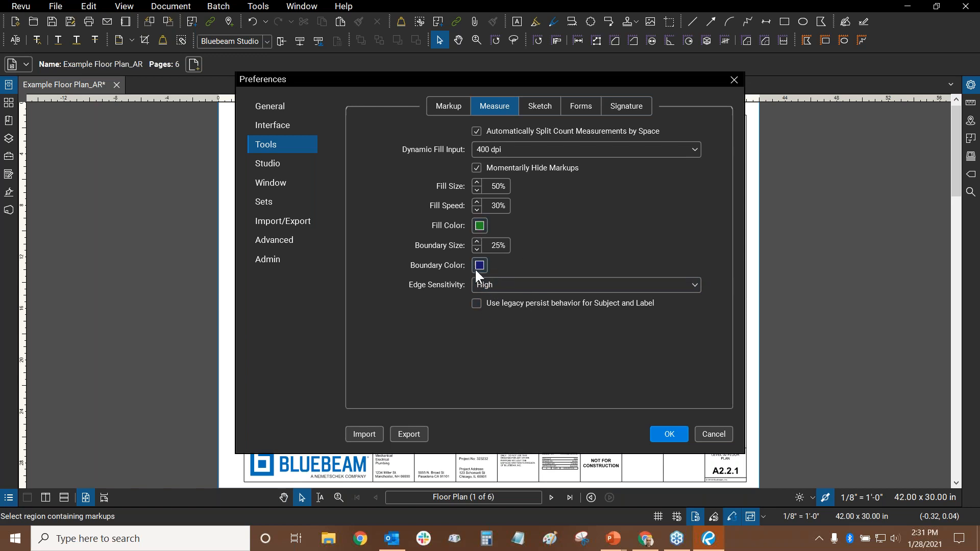
left_click(486, 286)
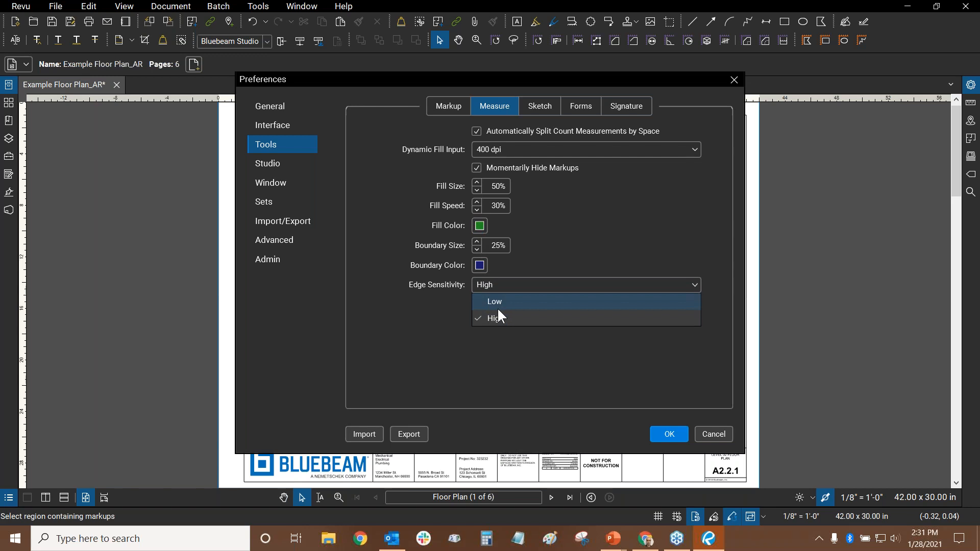
left_click(399, 324)
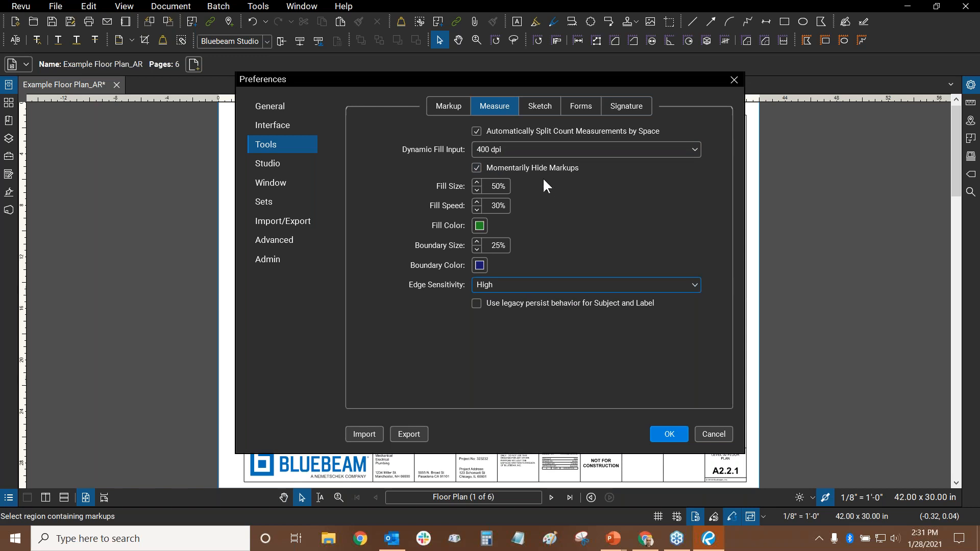
- Turn off Momentarily Hide Markups in the Measure preferences, look over the Sketch and Admin preferences, and apply the preferences
left_click(476, 168)
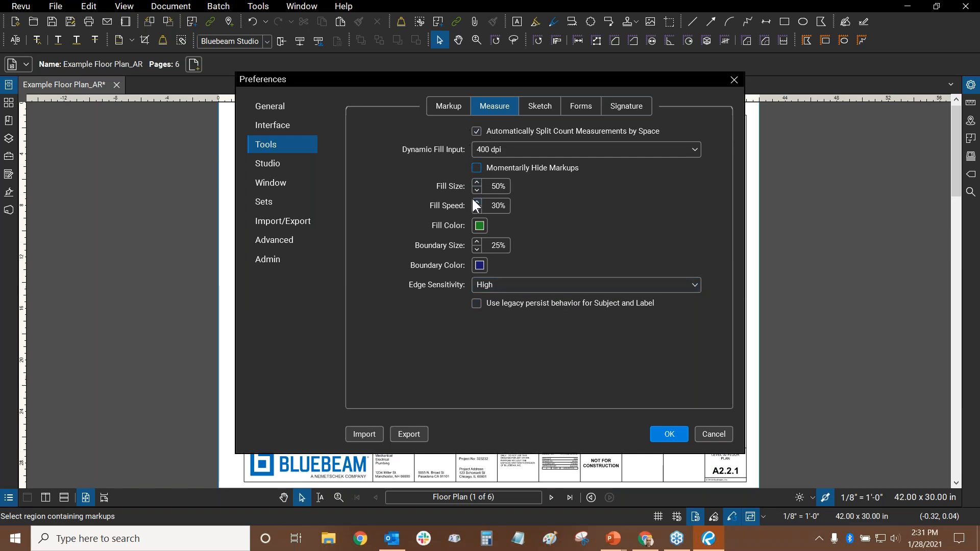
left_click(536, 108)
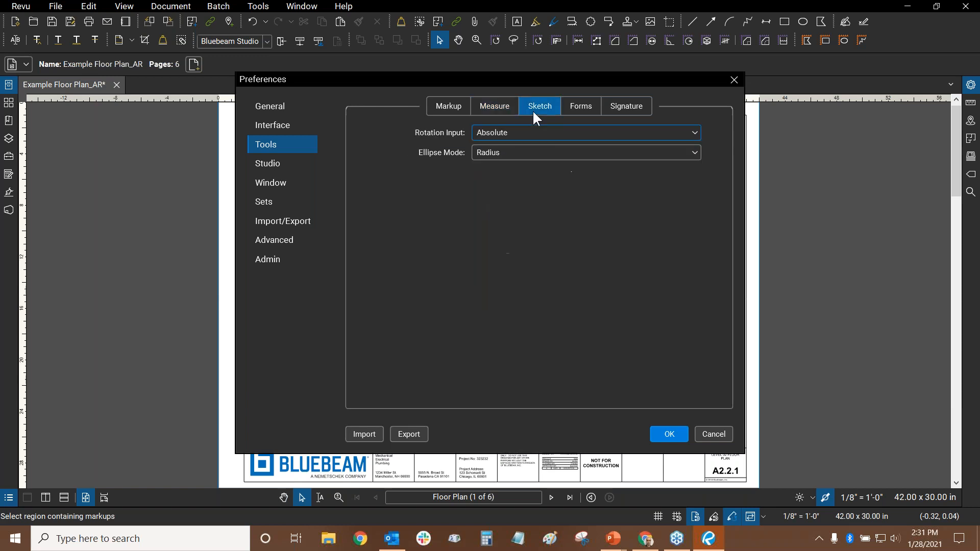
left_click(274, 260)
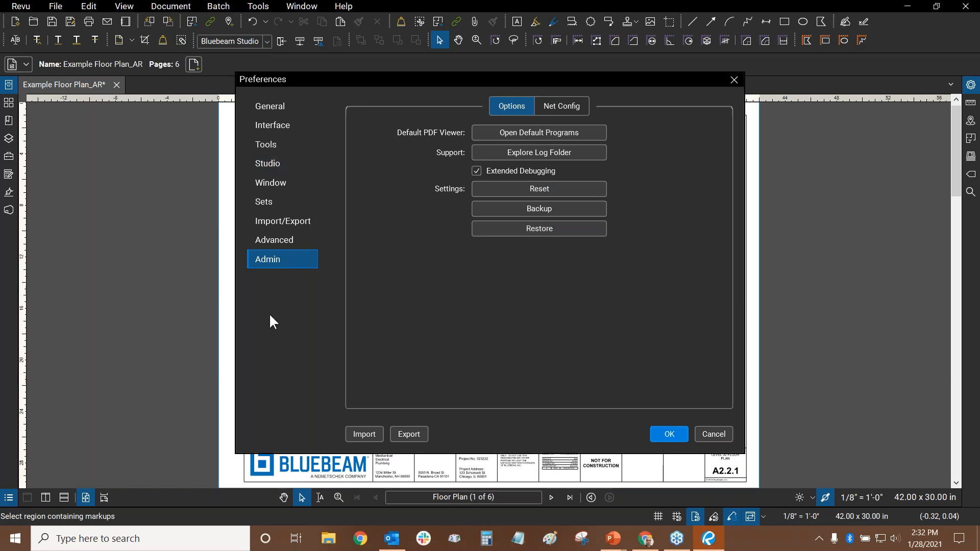
left_click(682, 437)
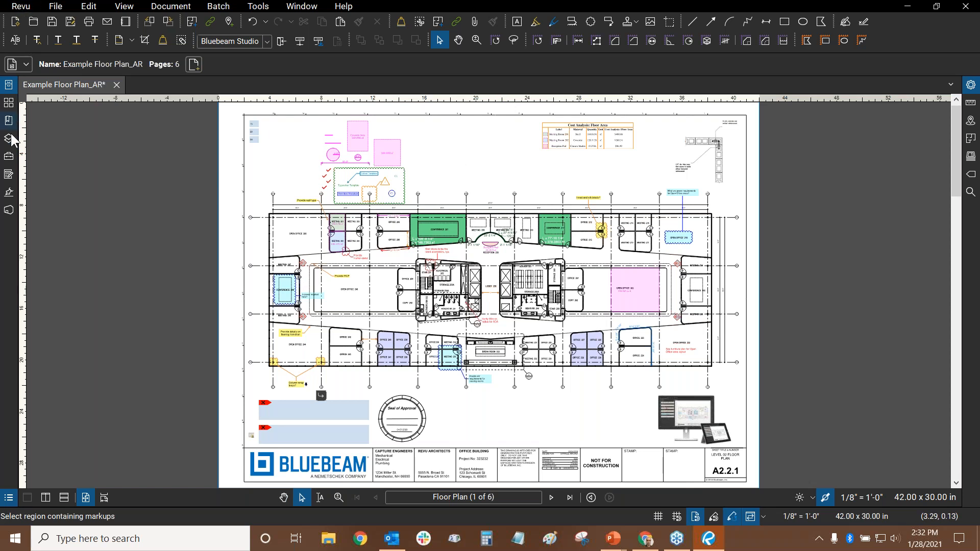
- Look over the tool sets in the Tool Chest and switch the active profile to AR Profile Venti
left_click(9, 156)
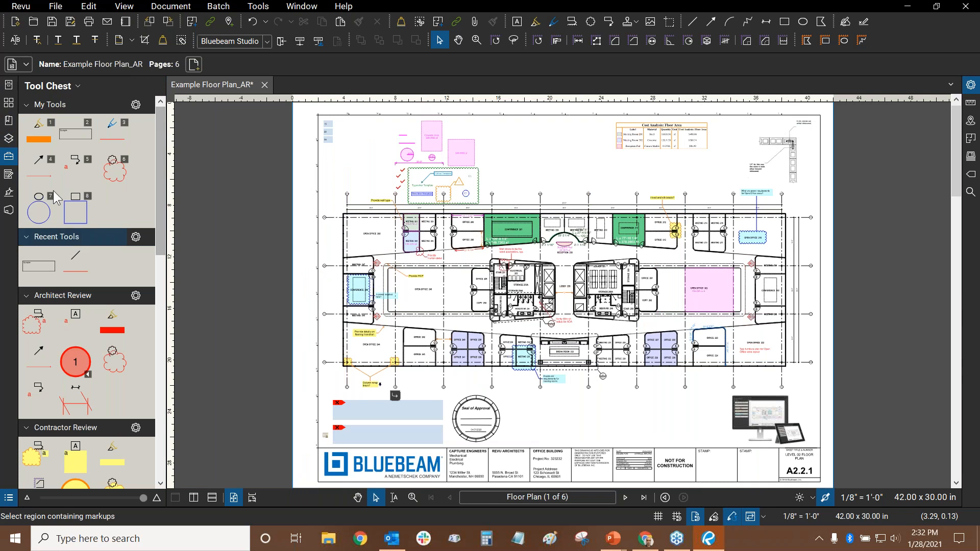
left_click_drag(160, 134, 154, 115)
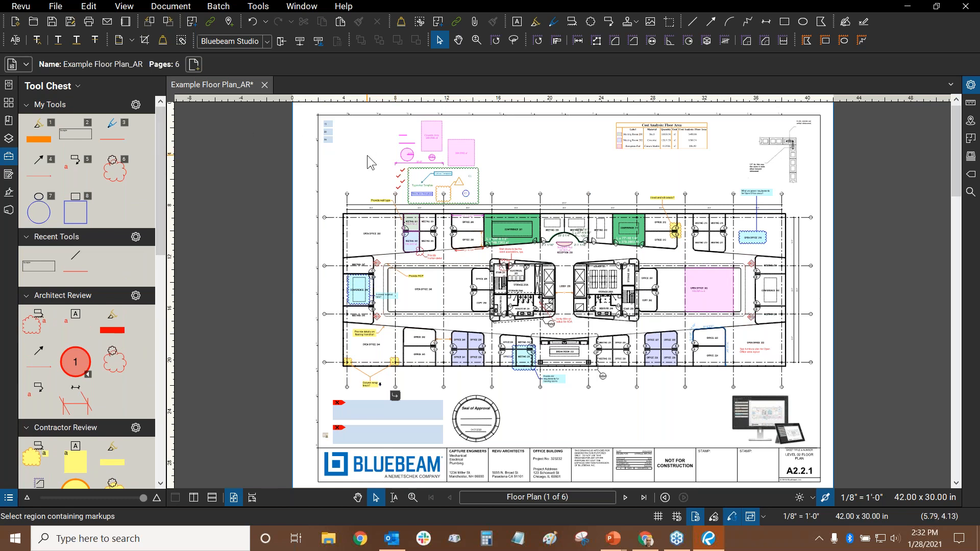
left_click(14, 9)
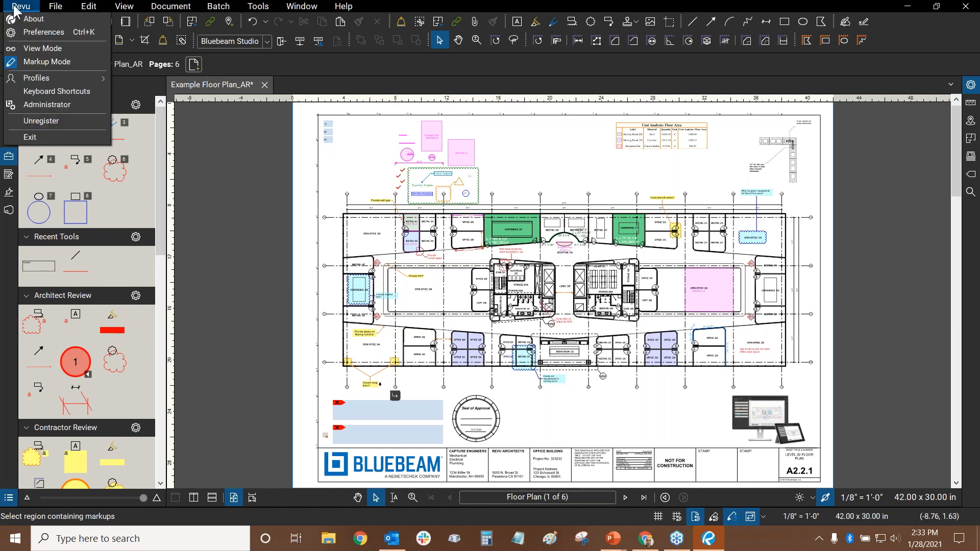
mouse_move(20, 79)
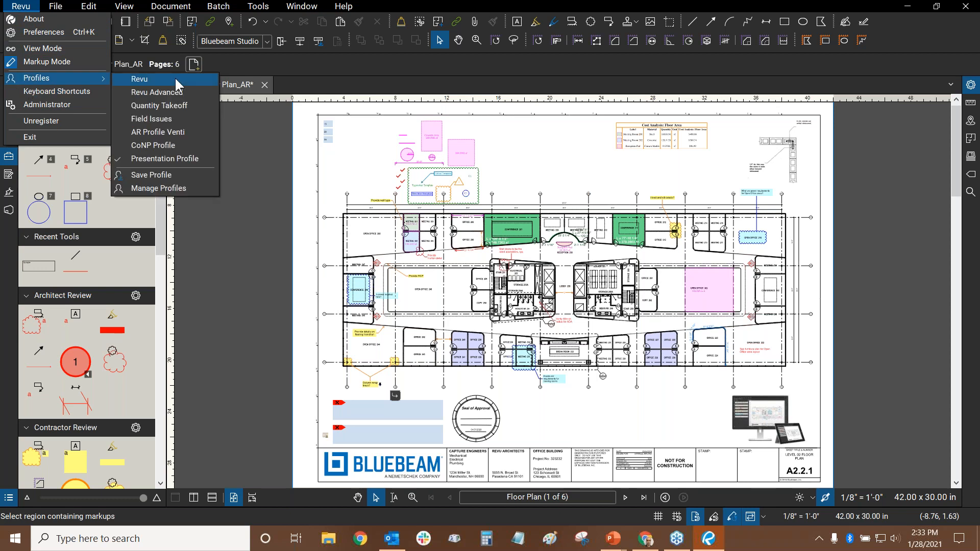
left_click(176, 133)
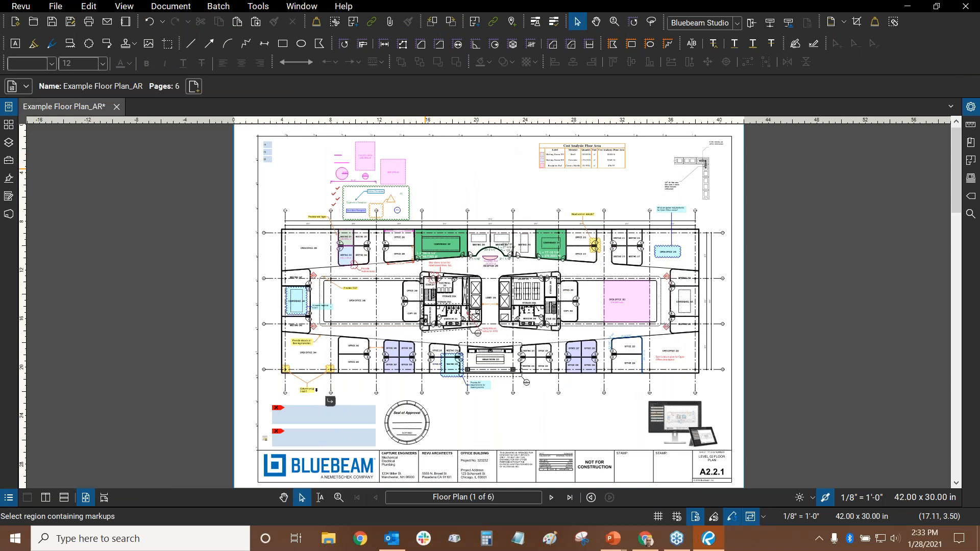
- Check for available software updates and dismiss the update message
left_click(347, 8)
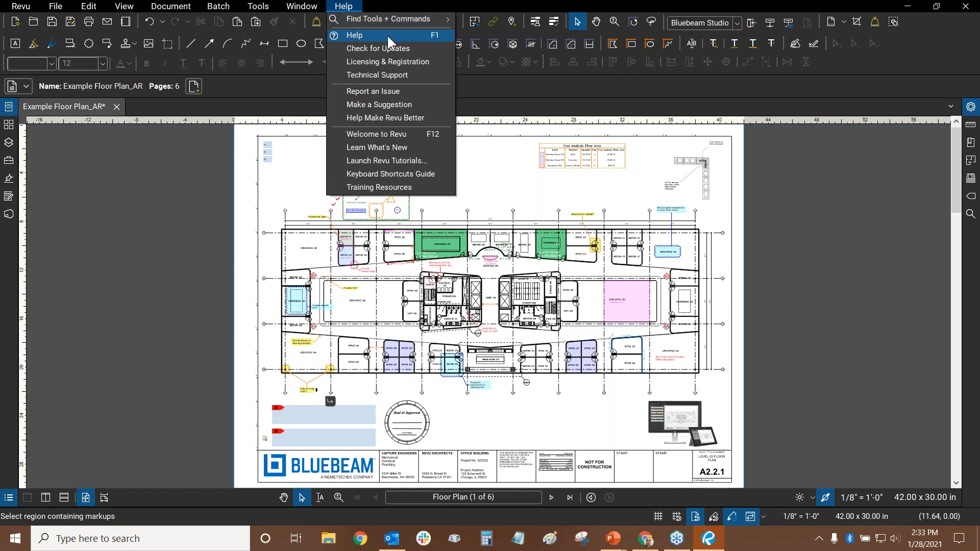
left_click(368, 50)
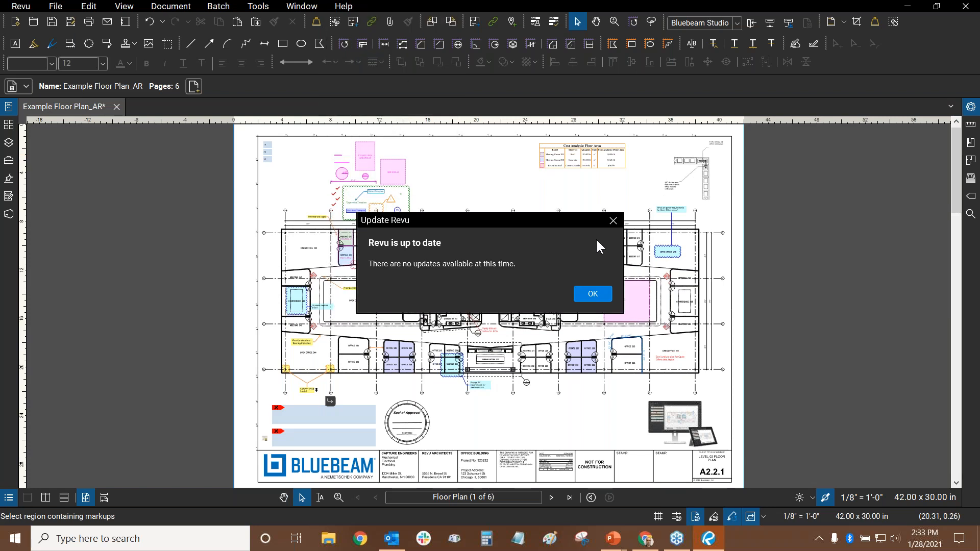
left_click(594, 293)
left_click(19, 8)
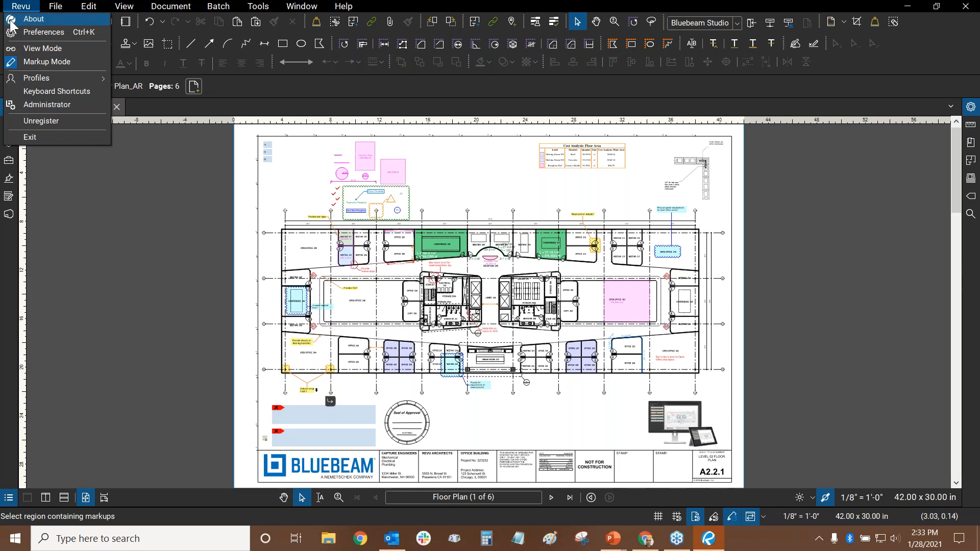
left_click(414, 170)
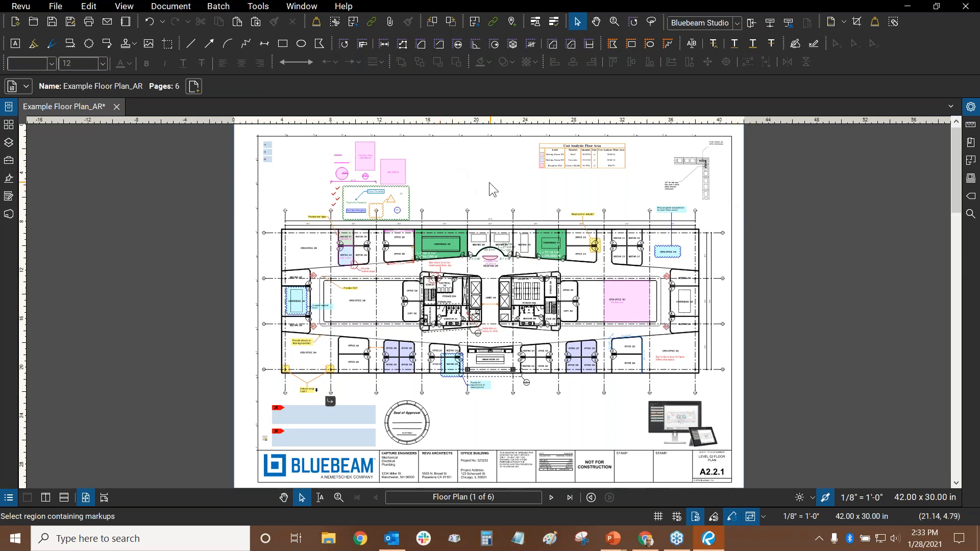
- Show the Form toolbar and display the Tool Chest with the AR Tools set
right_click(869, 63)
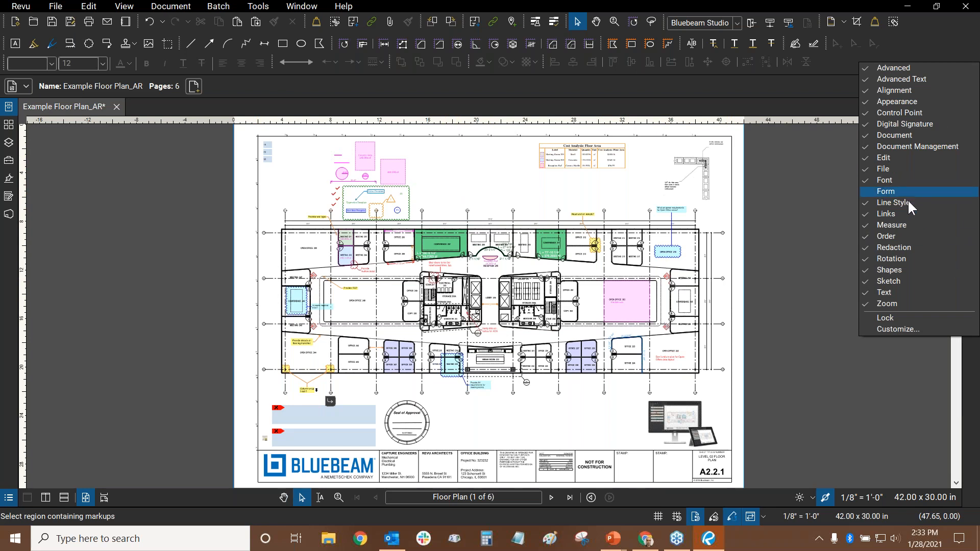
left_click(880, 191)
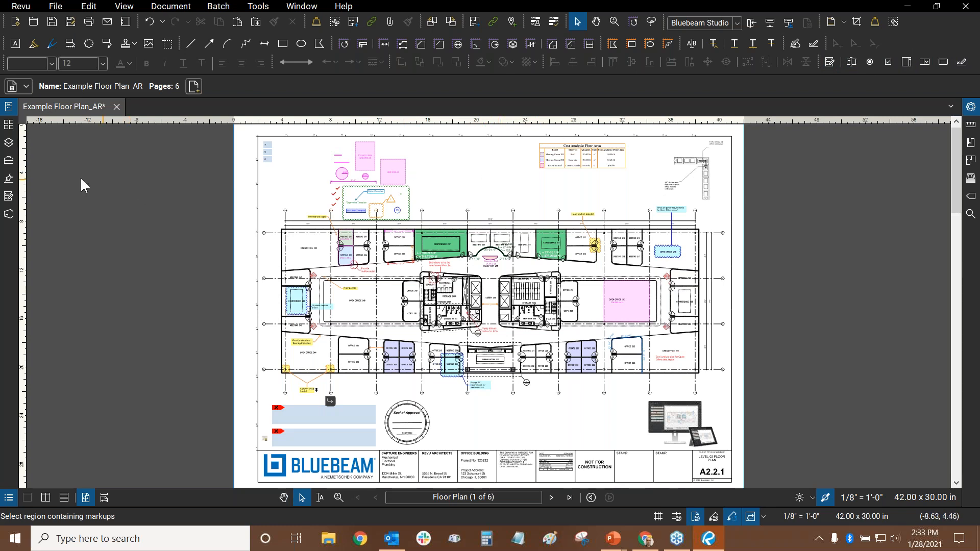
left_click(9, 160)
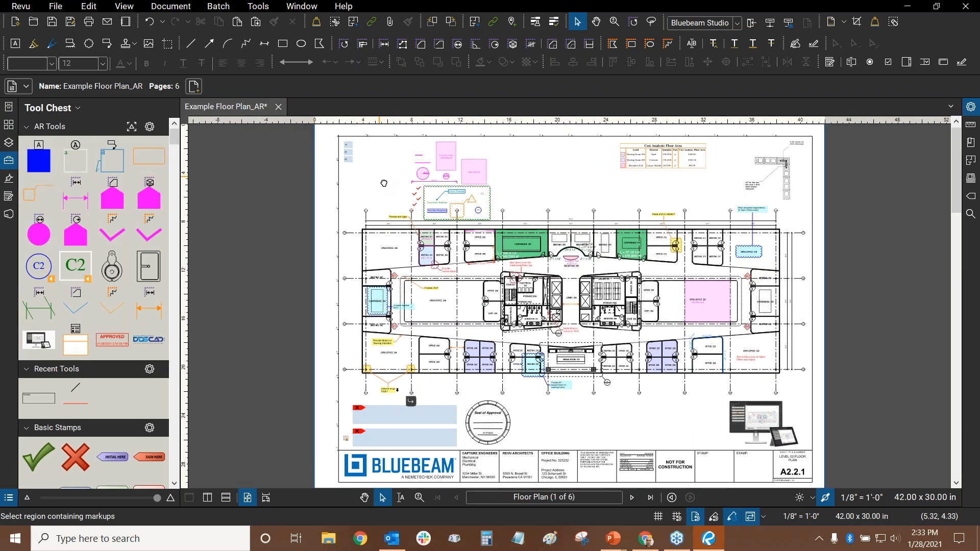
- Create a new blank one-page portrait document, 8.5 by 11 inches, after inspecting the template markups above the floor plan
scroll(487, 237, "up", 4)
left_click_drag(462, 256, 468, 300)
scroll(468, 299, "up", 2)
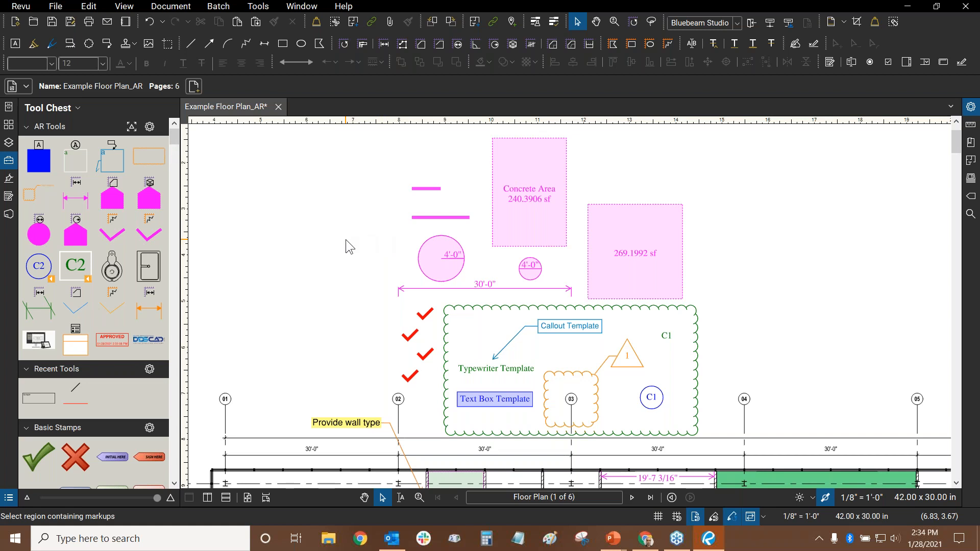
left_click(247, 497)
left_click(15, 22)
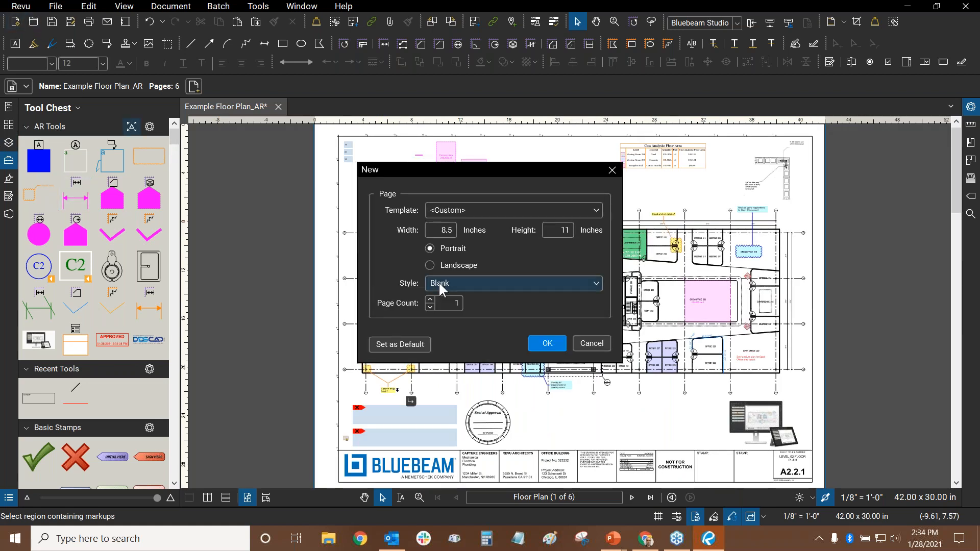
left_click(548, 347)
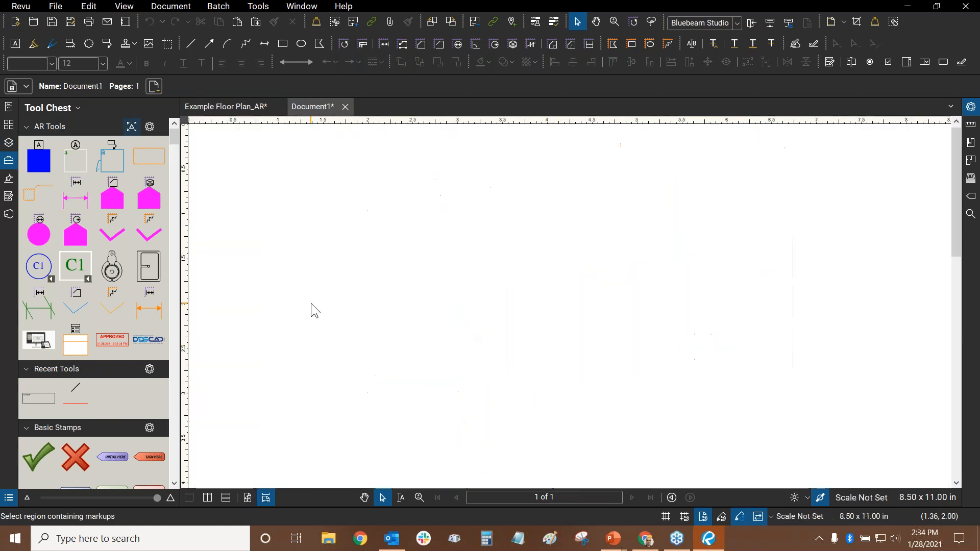
- Start the blue text box tool from the AR Tools set and scroll through the blank page from top to bottom
left_click(39, 166)
scroll(405, 241, "down", 3)
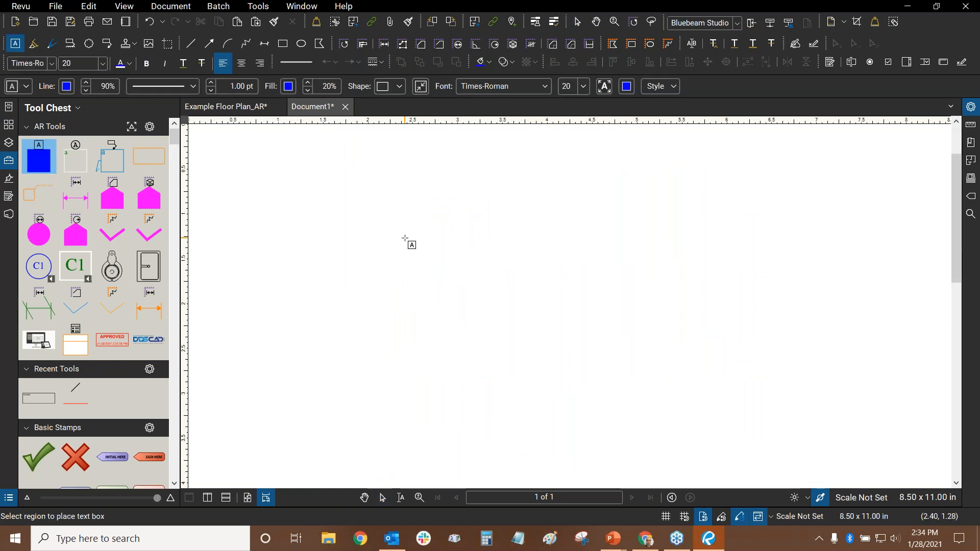
scroll(584, 253, "down", 5)
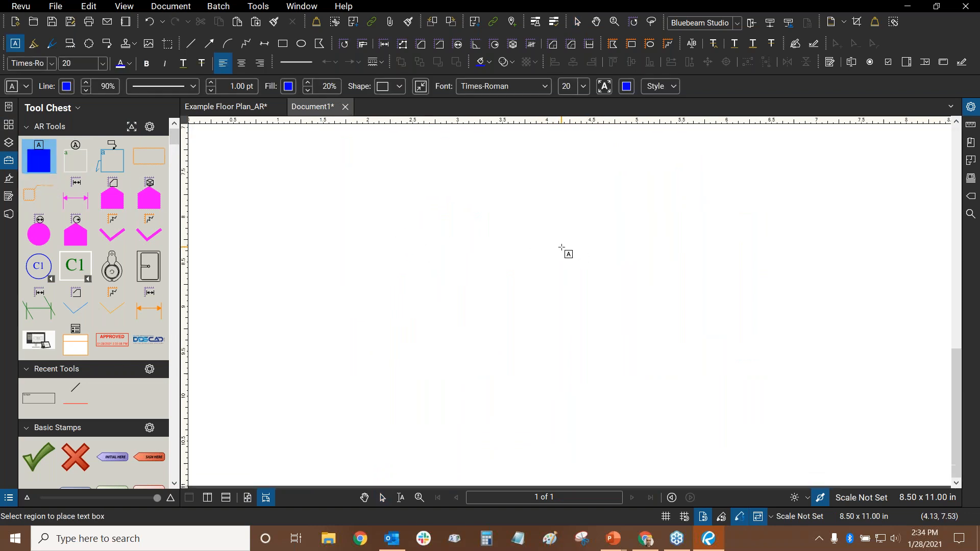
scroll(437, 351, "up", 8)
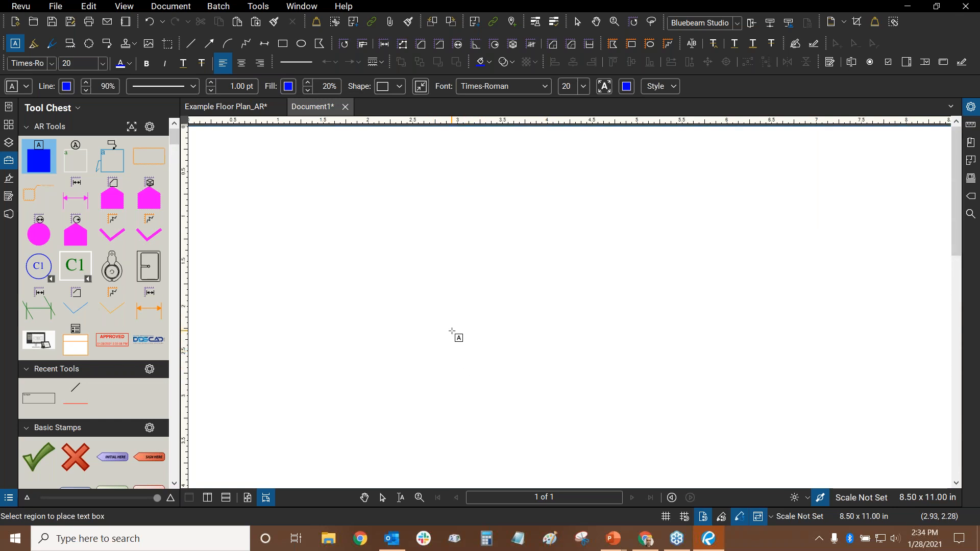
scroll(452, 332, "down", 9)
scroll(456, 332, "up", 4)
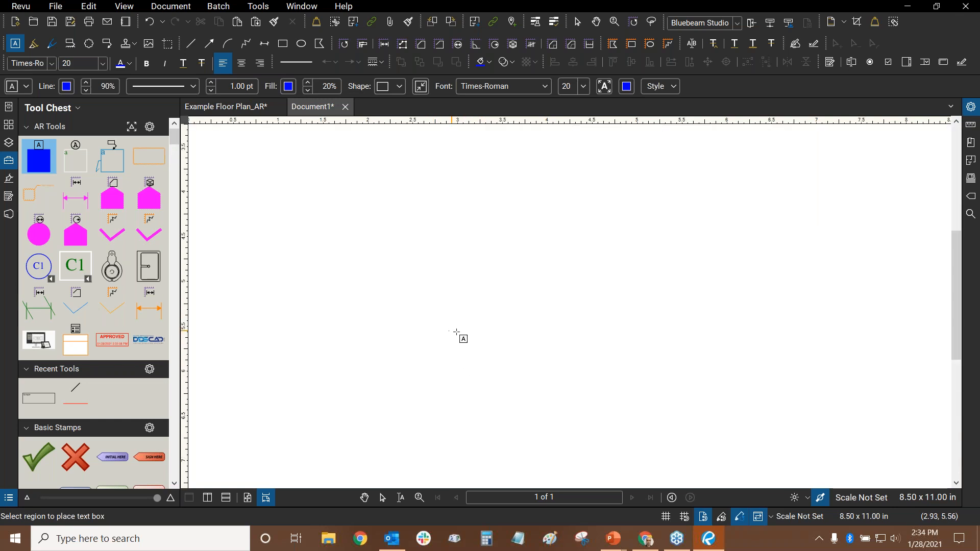
scroll(912, 273, "up", 2)
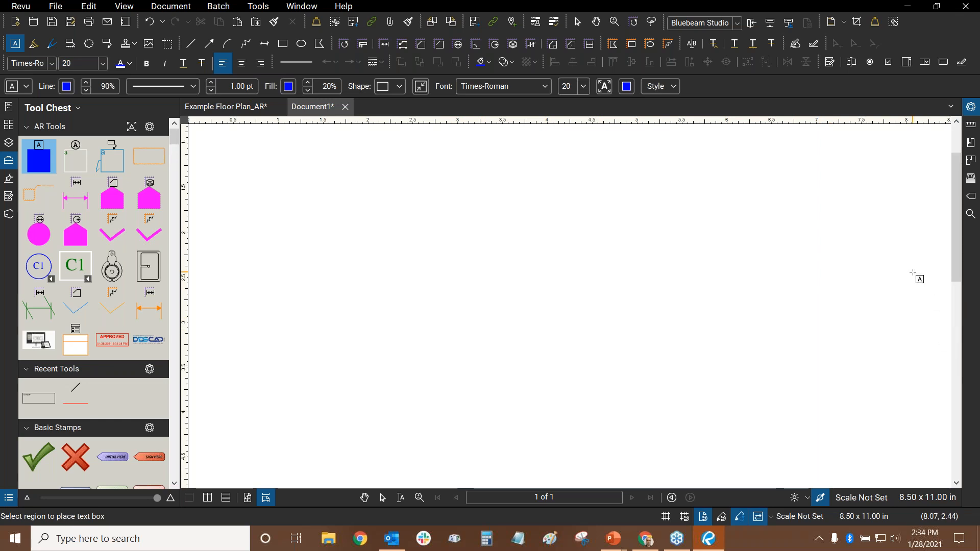
scroll(468, 301, "down", 5)
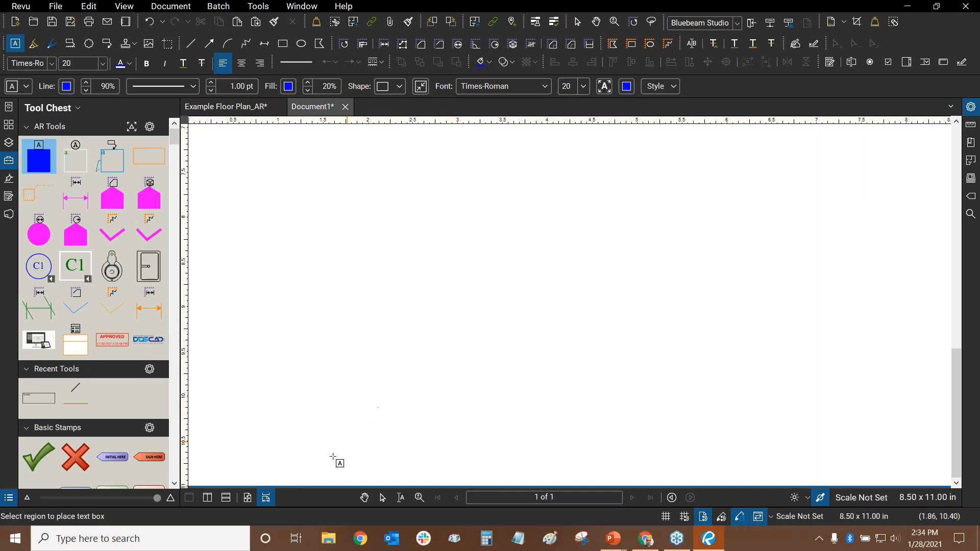
- Switch the page display from Scrolling Pages to Single Page and examine how the page zooms and pans
left_click(264, 500)
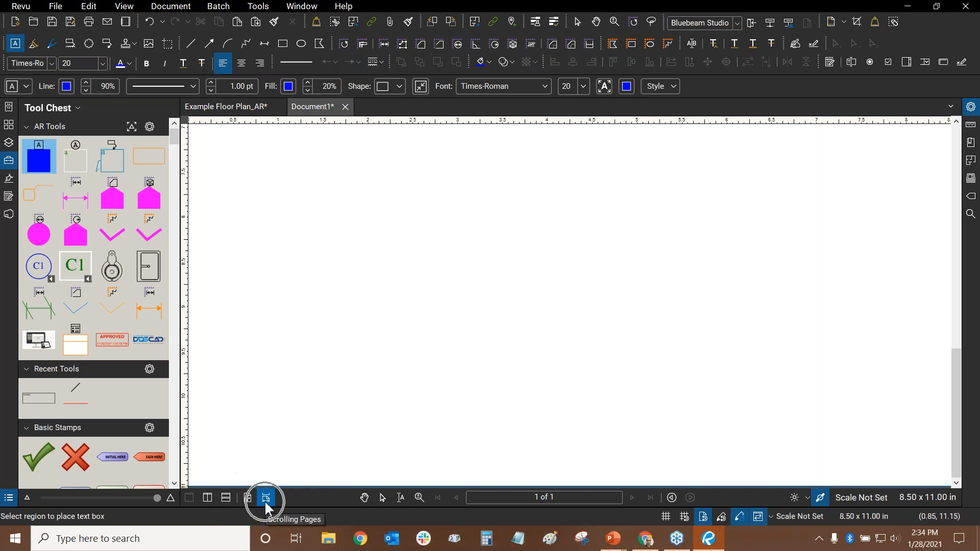
left_click(249, 496)
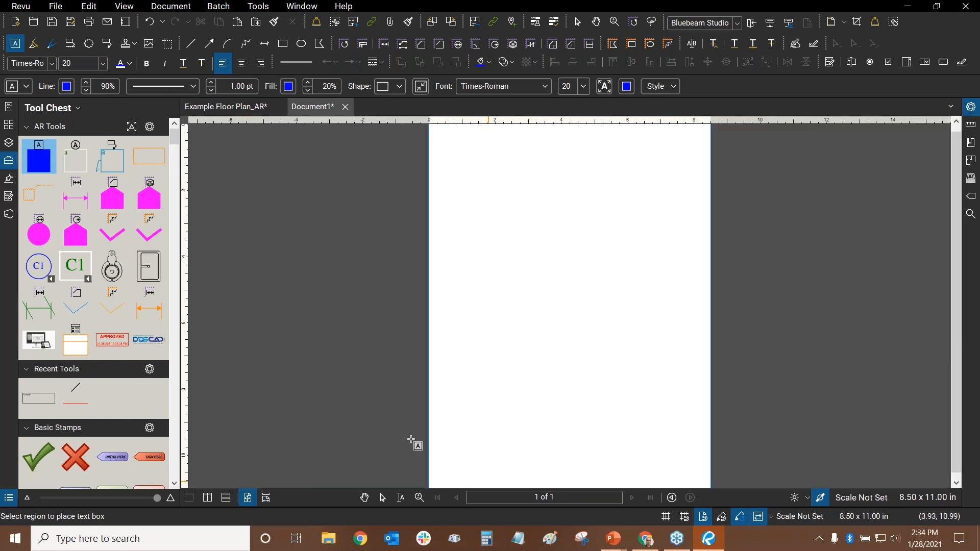
scroll(544, 282, "down", 6)
scroll(545, 281, "up", 6)
scroll(544, 282, "down", 6)
scroll(545, 281, "up", 4)
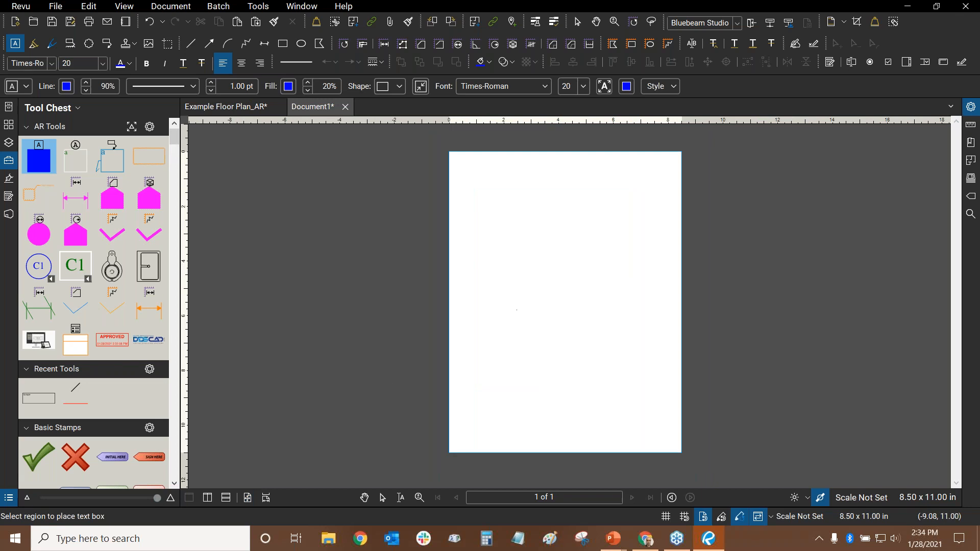
left_click_drag(611, 232, 596, 249)
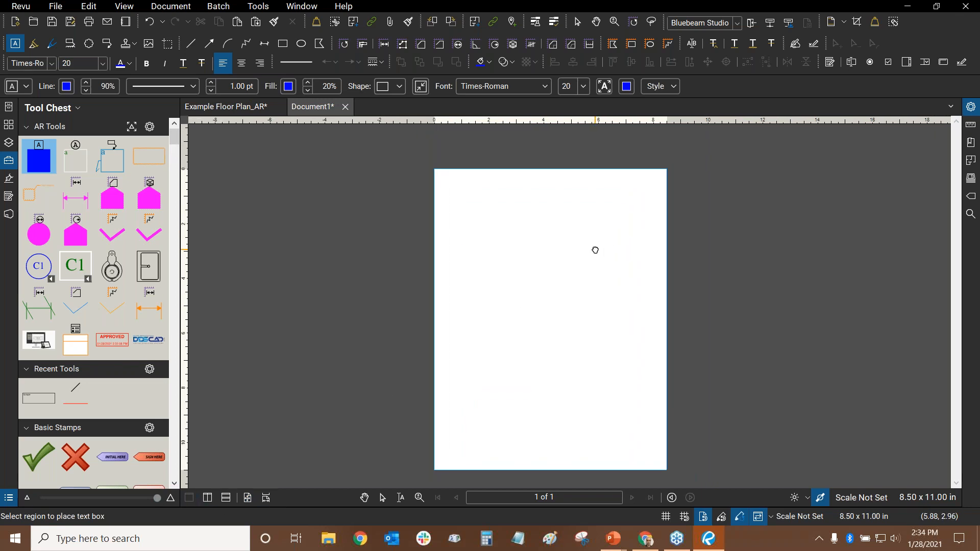
- Return the page display to Scrolling Pages and examine the blank page at different zoom levels
left_click(266, 497)
scroll(517, 218, "up", 3)
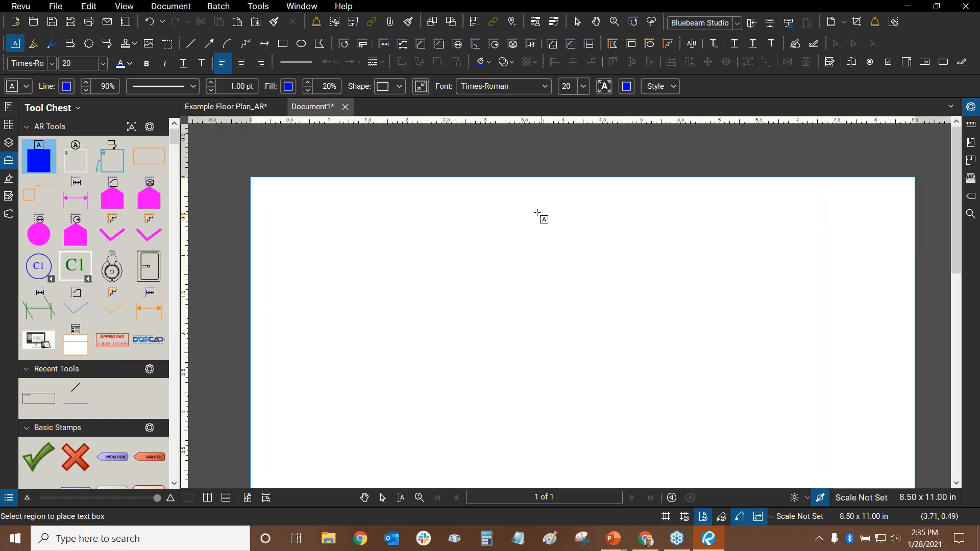
scroll(579, 292, "down", 2)
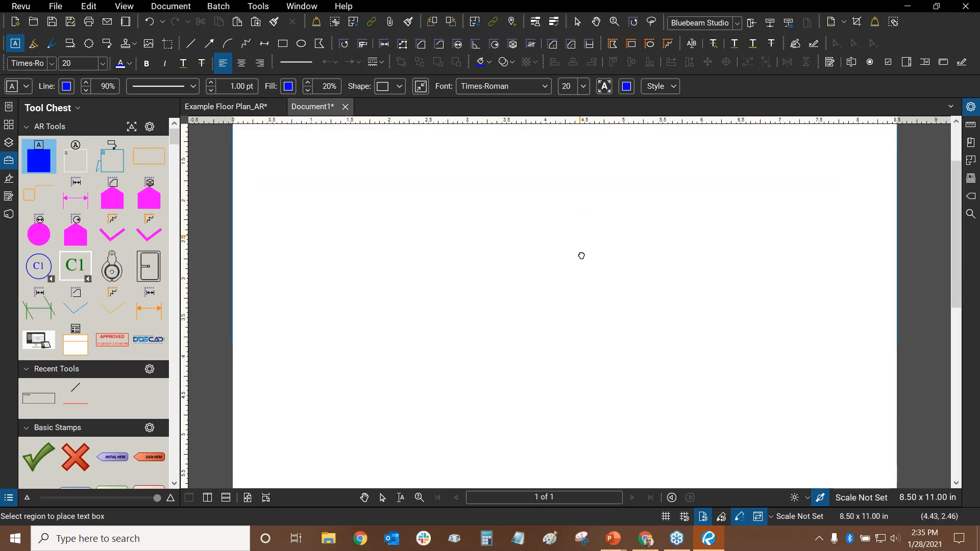
scroll(583, 304, "down", 3)
left_click_drag(540, 231, 528, 232)
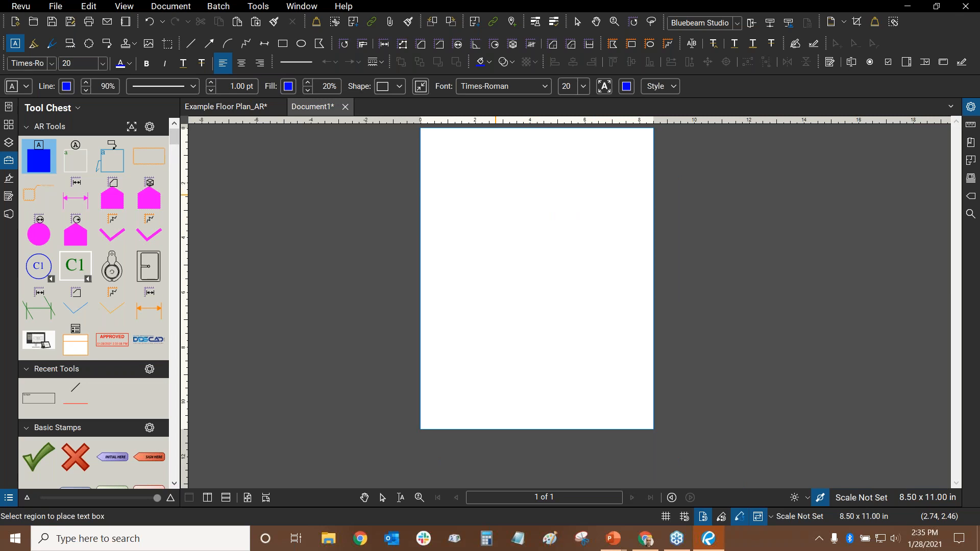
- Draw a text box about 3 by 1.5 inches near the page's upper-left corner, containing "type a little data"
left_click_drag(495, 195, 493, 228)
scroll(546, 194, "up", 2)
left_click_drag(393, 188, 516, 249)
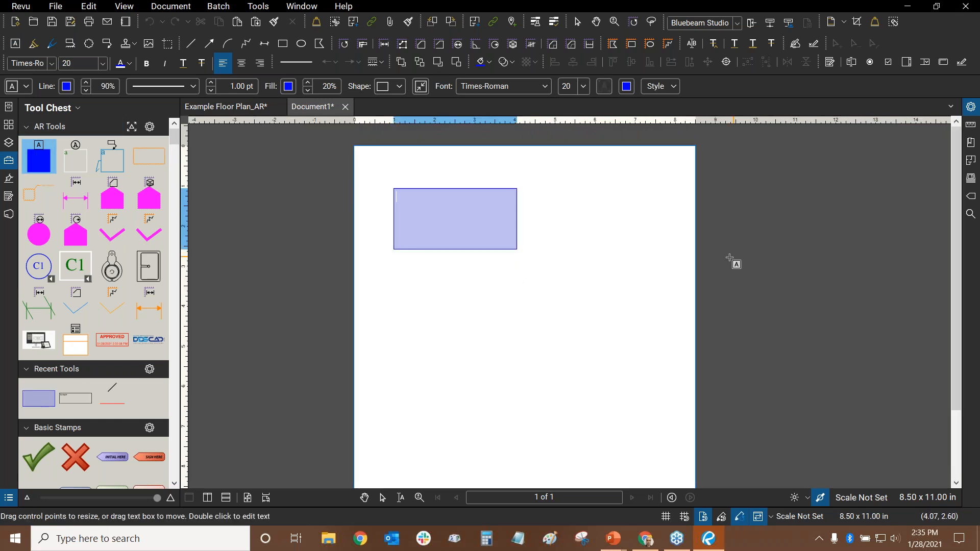
scroll(381, 168, "up", 3)
type("typ")
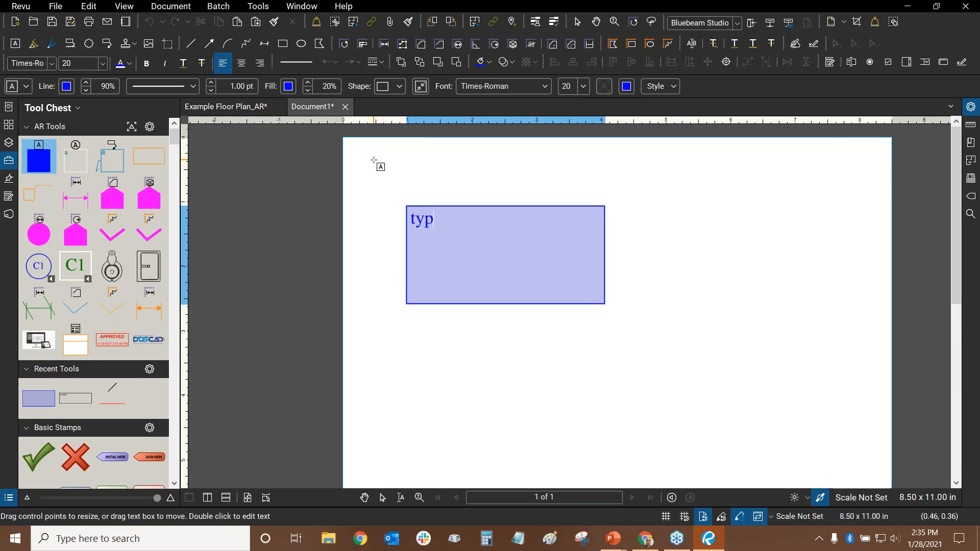
type("e a little data")
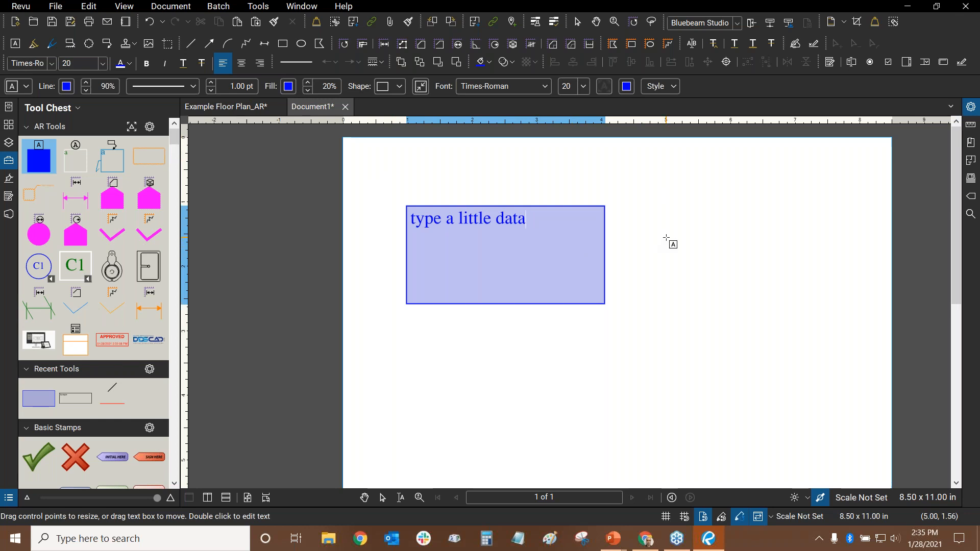
key("Escape")
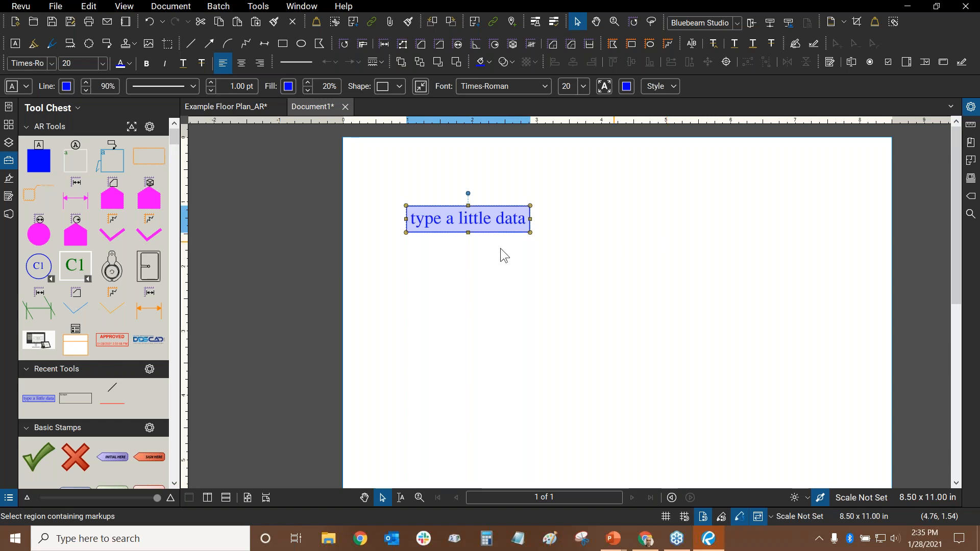
- Check the Autosize Text Box and Callout Markups option in the Markup tool preferences and close them without changes
left_click(26, 6)
left_click(23, 29)
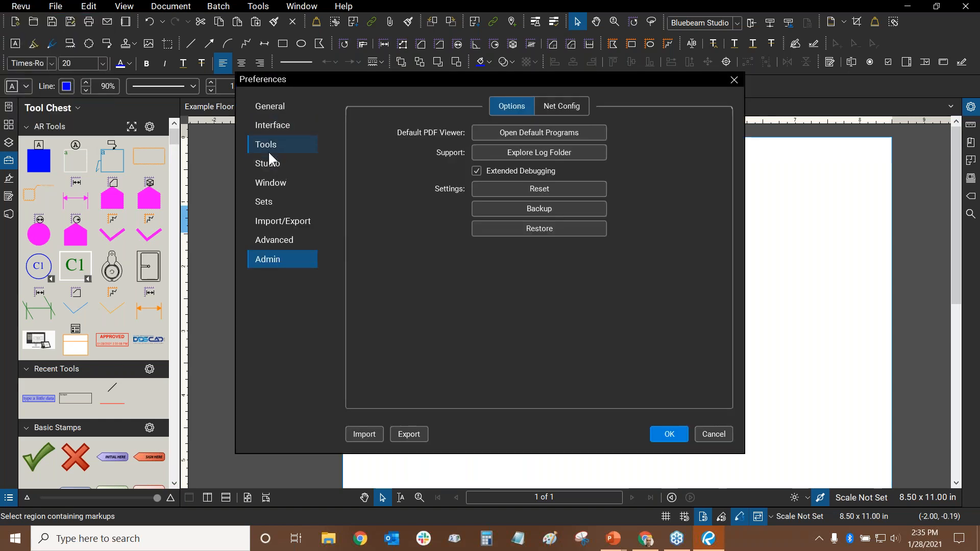
left_click(273, 147)
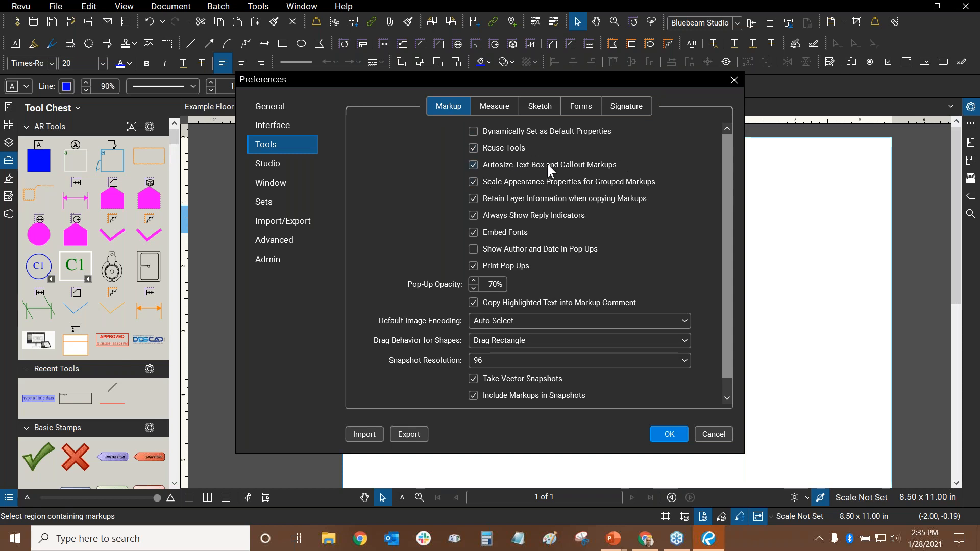
left_click(713, 434)
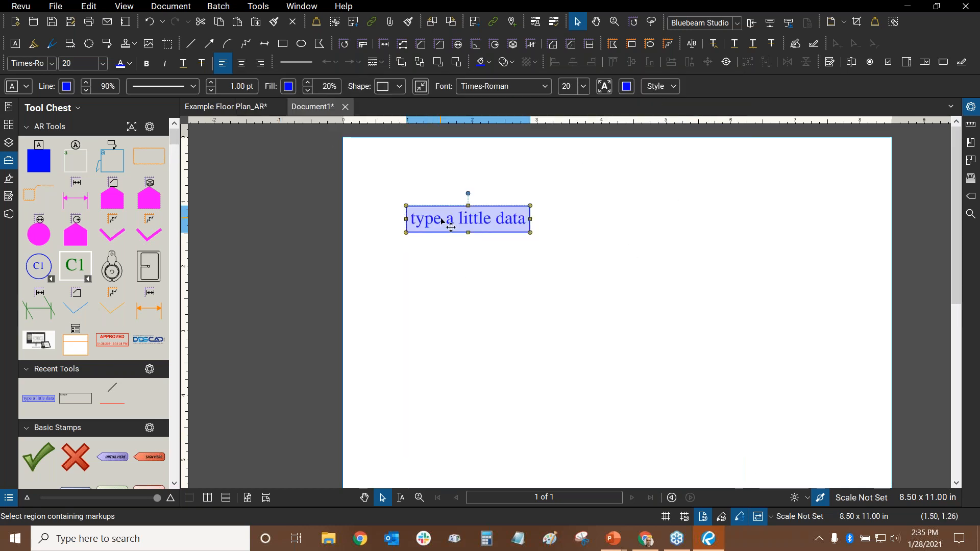
- Stretch the text box beyond its text and reduce it to about 5 by 1.9 inches
left_click_drag(598, 230, 549, 234)
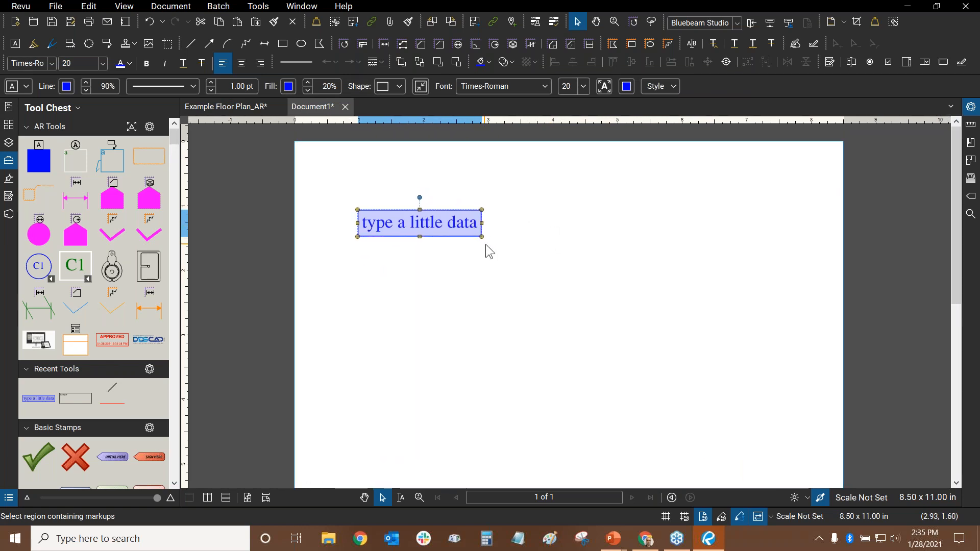
left_click_drag(513, 240, 720, 379)
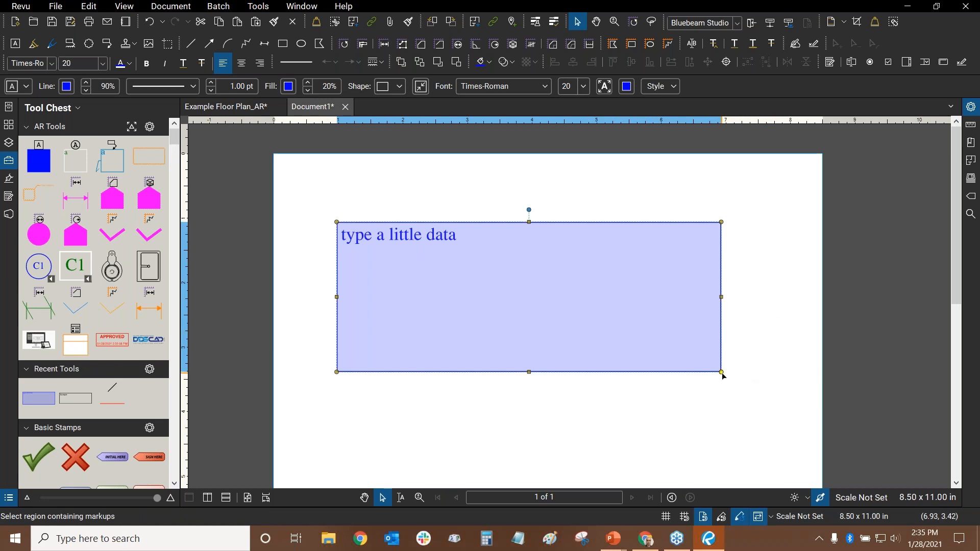
left_click_drag(721, 373, 663, 344)
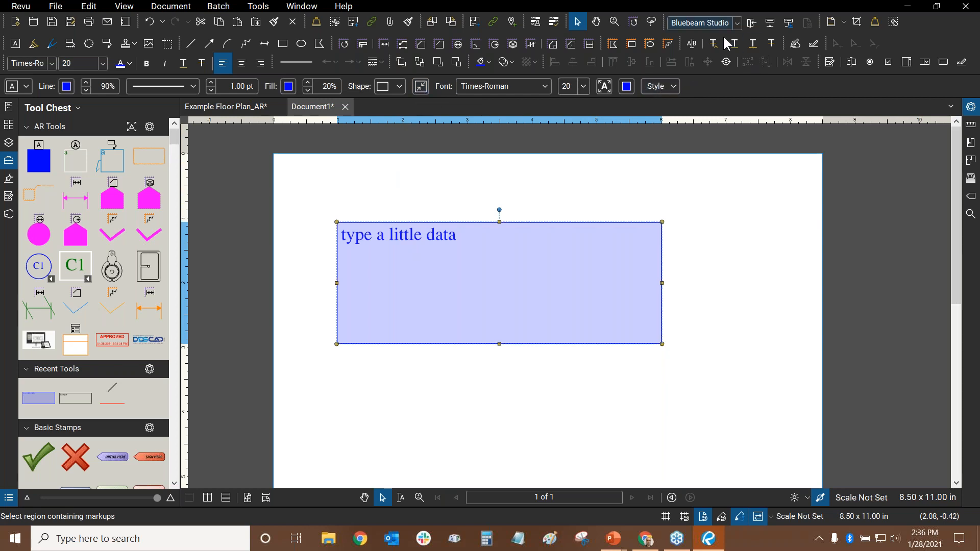
- Deselect the text box and view the document's file information, such as file type and creation date
left_click(381, 196)
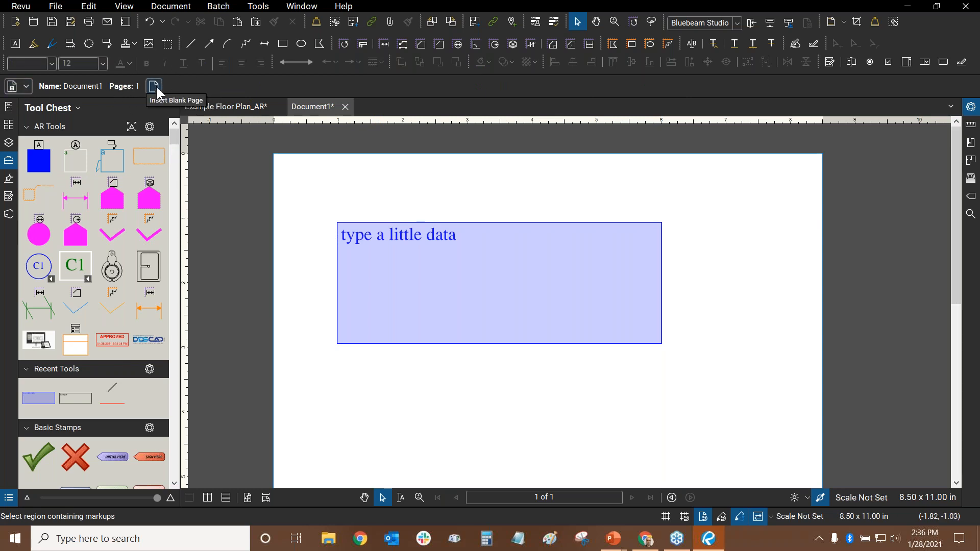
left_click(28, 86)
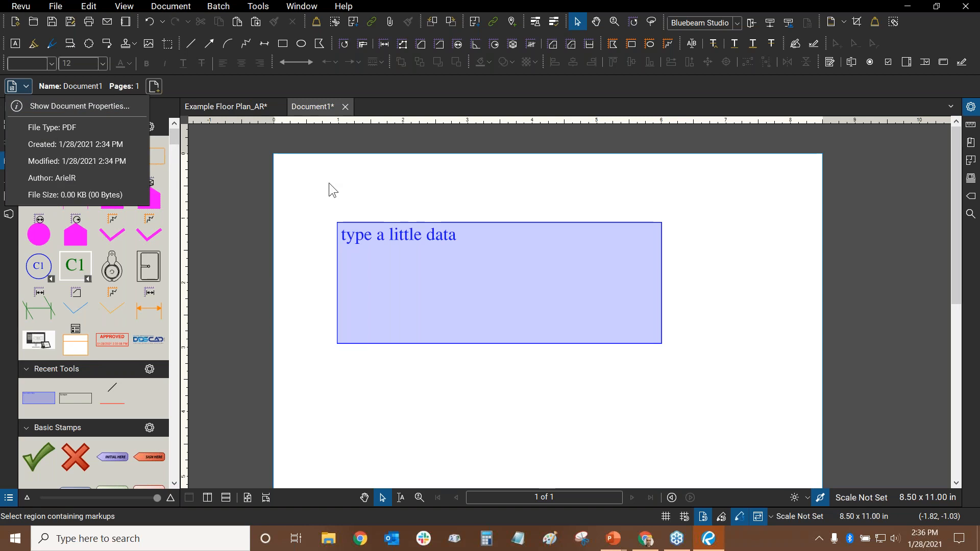
left_click(465, 171)
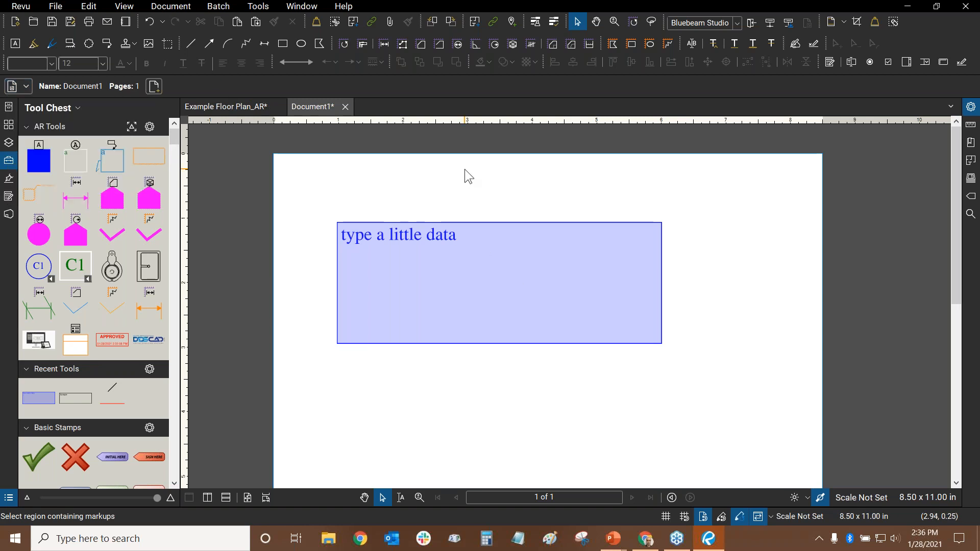
- Autosize the text box to fit its text and enlarge it again to about 6.3 by 2.4 inches
left_click(498, 277)
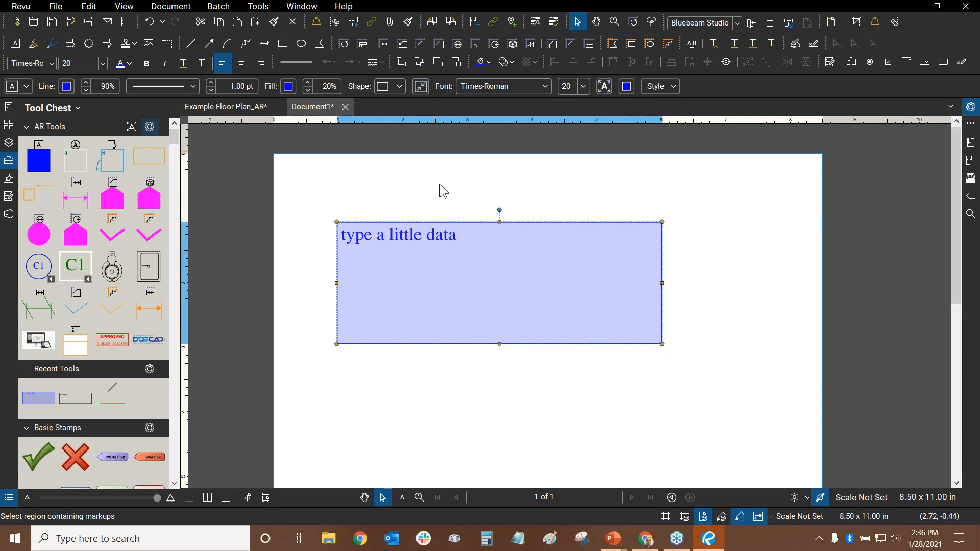
left_click(419, 87)
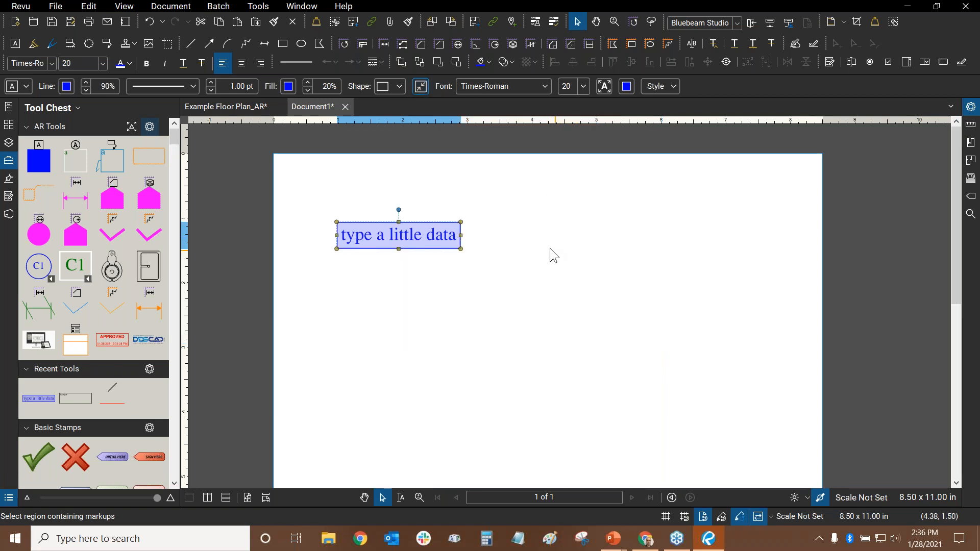
left_click_drag(461, 249, 745, 377)
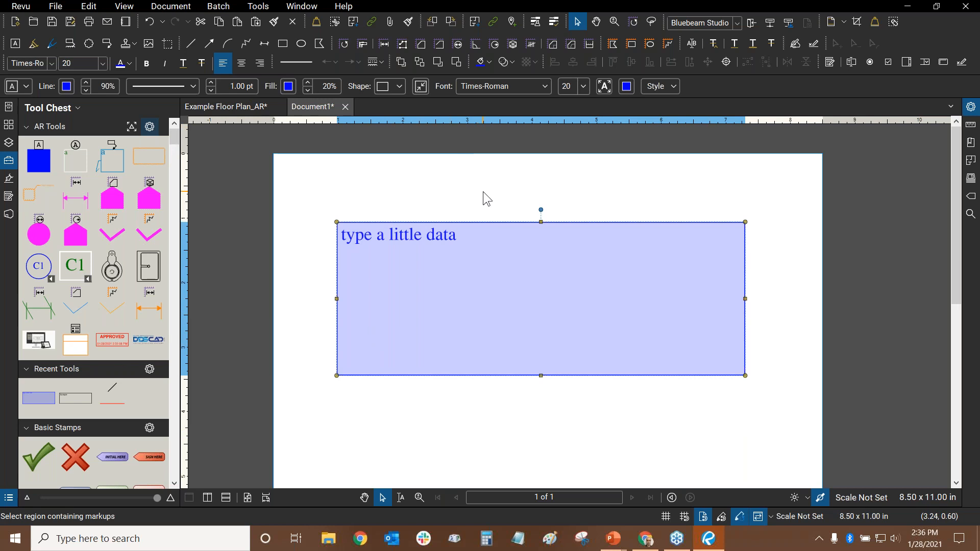
- Turn on automatic font sizing for the text box and resize it to about 6.6 by 1.3 inches
left_click(602, 87)
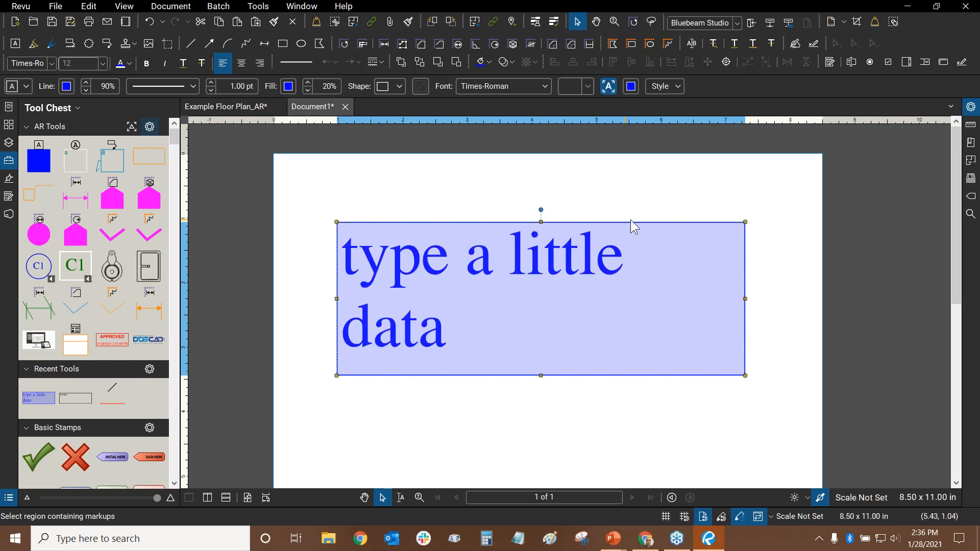
left_click_drag(745, 298, 764, 299)
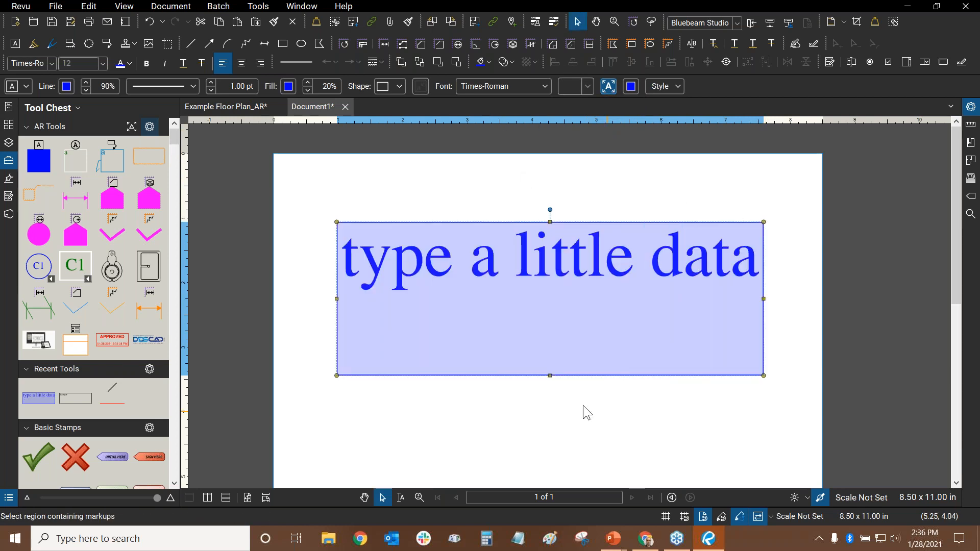
left_click_drag(549, 376, 551, 305)
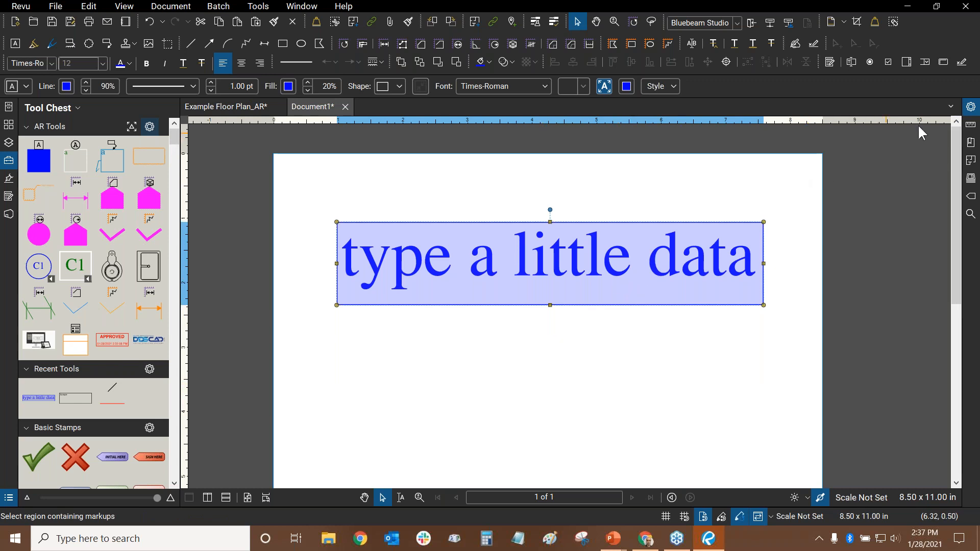
- Turn off automatic font size in the text box's properties and enlarge the box to about 8 by 2.6 inches
left_click(969, 106)
left_click_drag(954, 153, 950, 265)
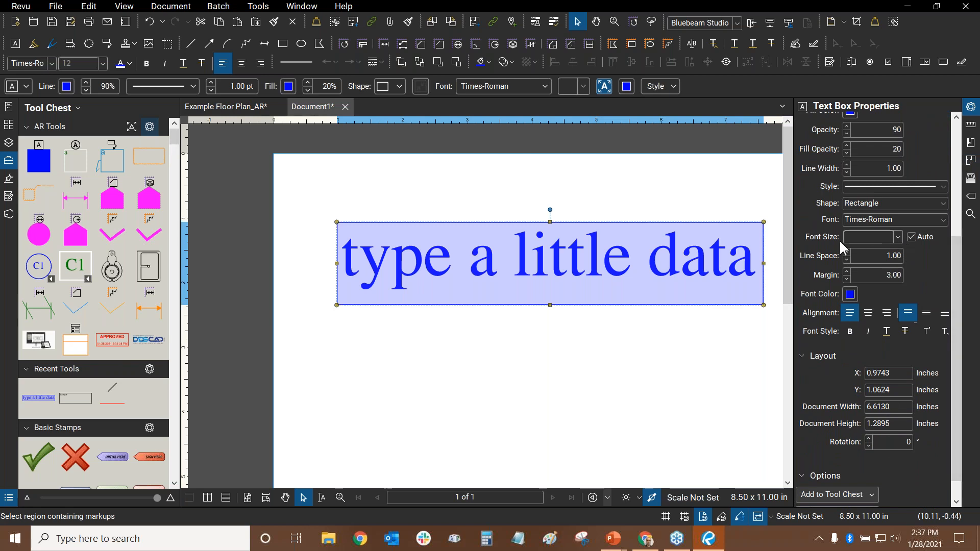
left_click(911, 237)
left_click_drag(607, 331, 551, 331)
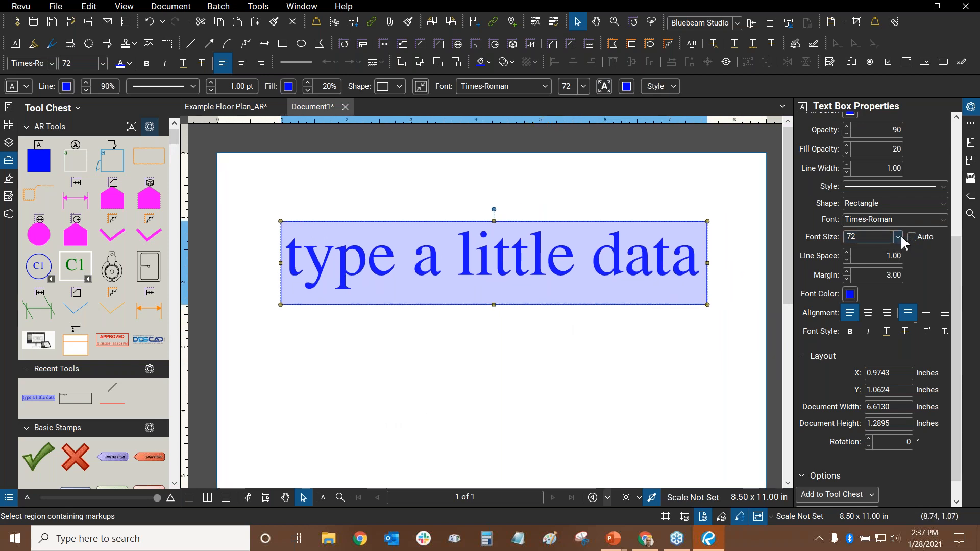
scroll(595, 324, "down", 3)
left_click_drag(670, 311, 732, 369)
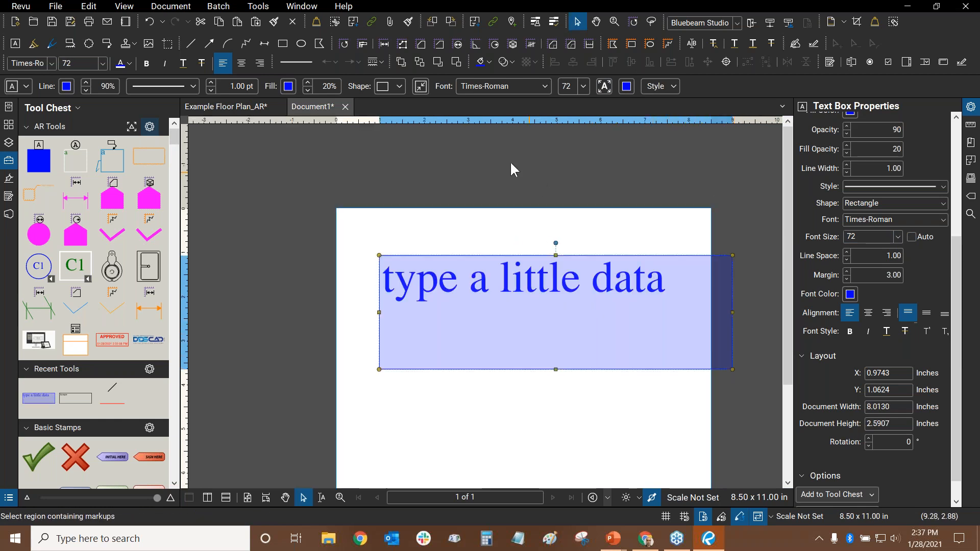
- Turn the text box's automatic font size on and off again, and autosize the box to fit its text
left_click(604, 87)
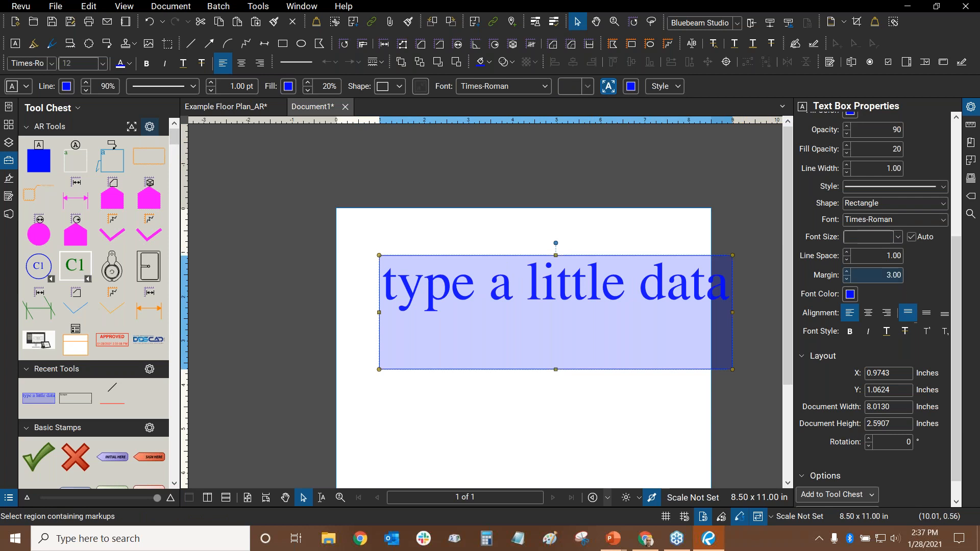
left_click(914, 238)
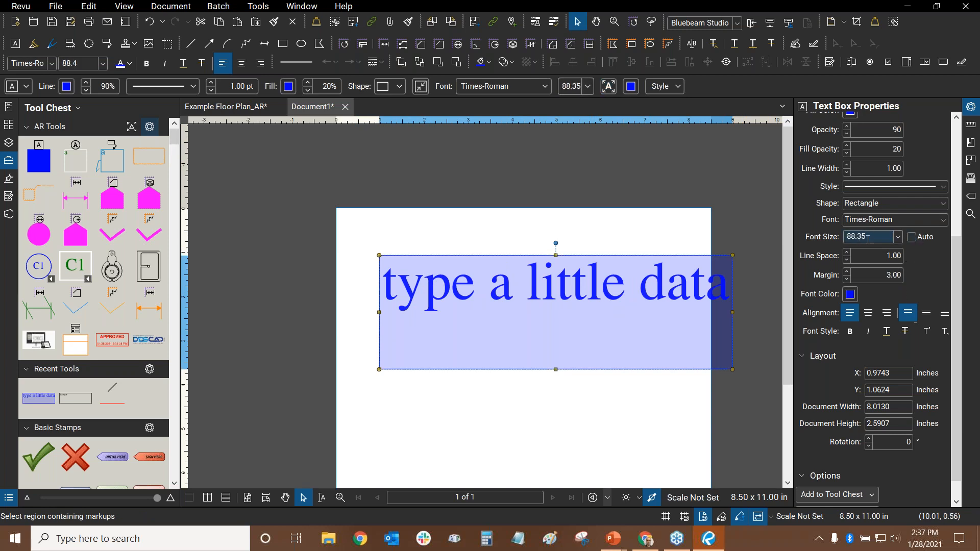
left_click_drag(657, 246, 623, 188)
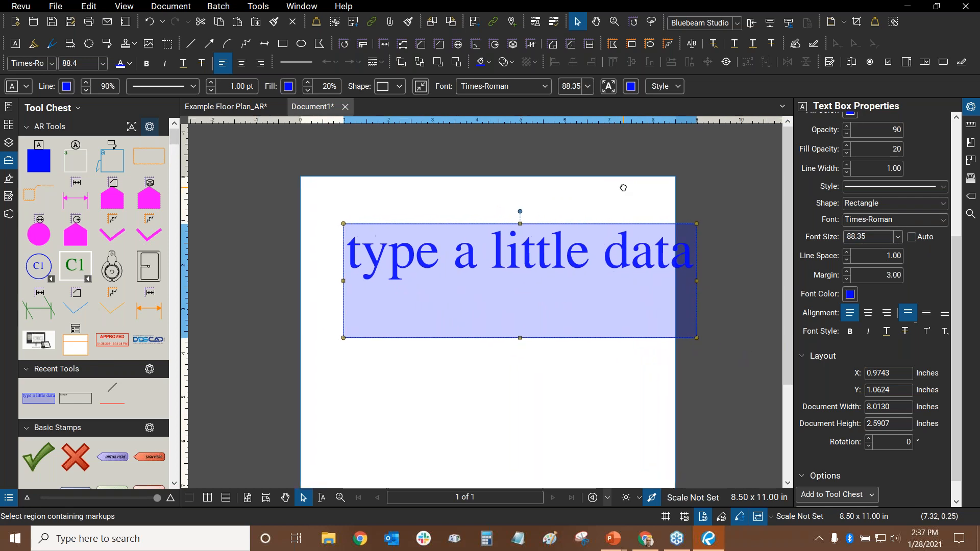
left_click(896, 237)
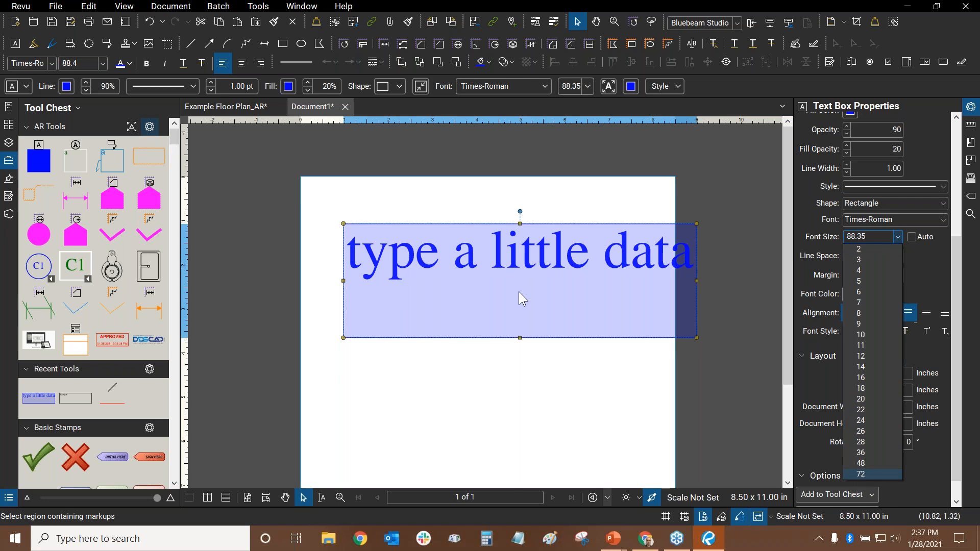
left_click(557, 409)
left_click(507, 375)
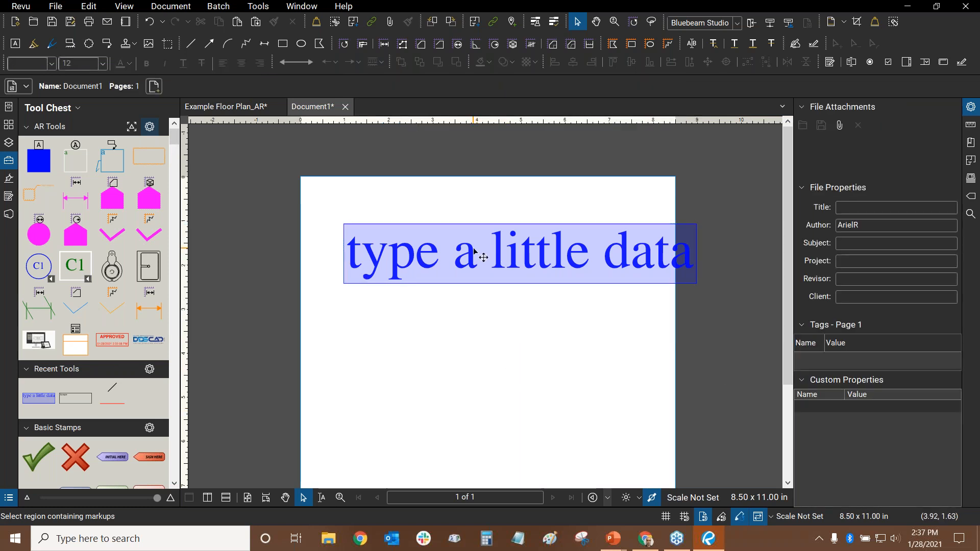
- Delete the text box and close Document1 without saving it
left_click(481, 258)
left_click_drag(406, 174, 461, 166)
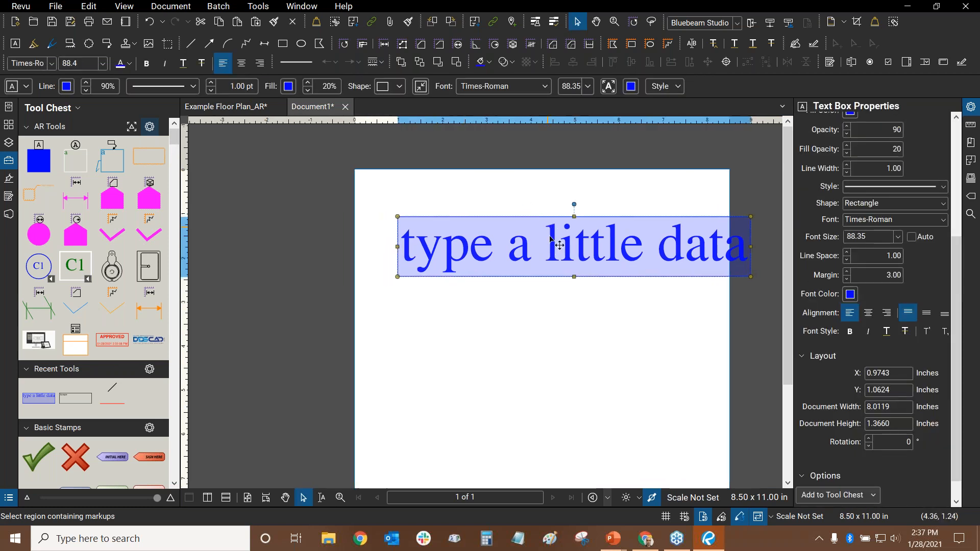
left_click_drag(553, 310, 498, 339)
key("Delete")
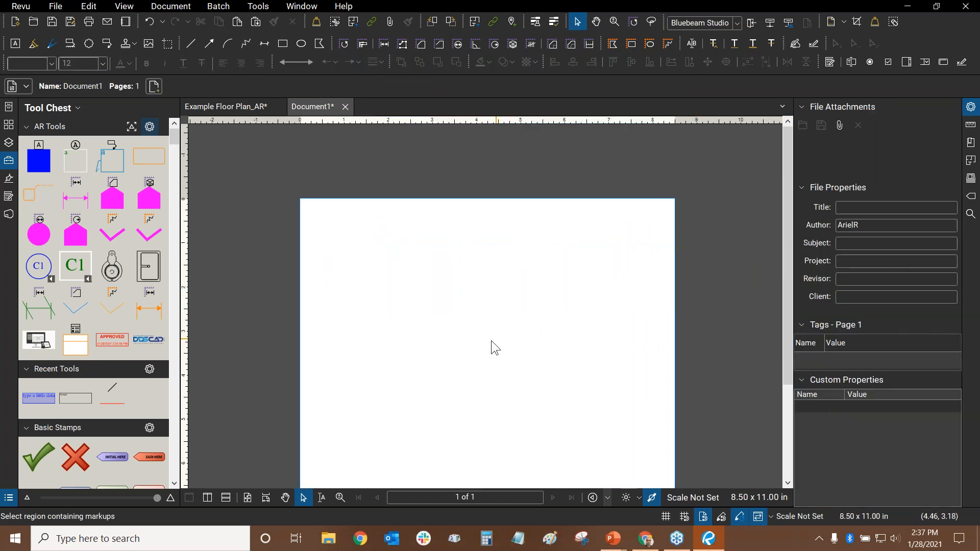
left_click(345, 107)
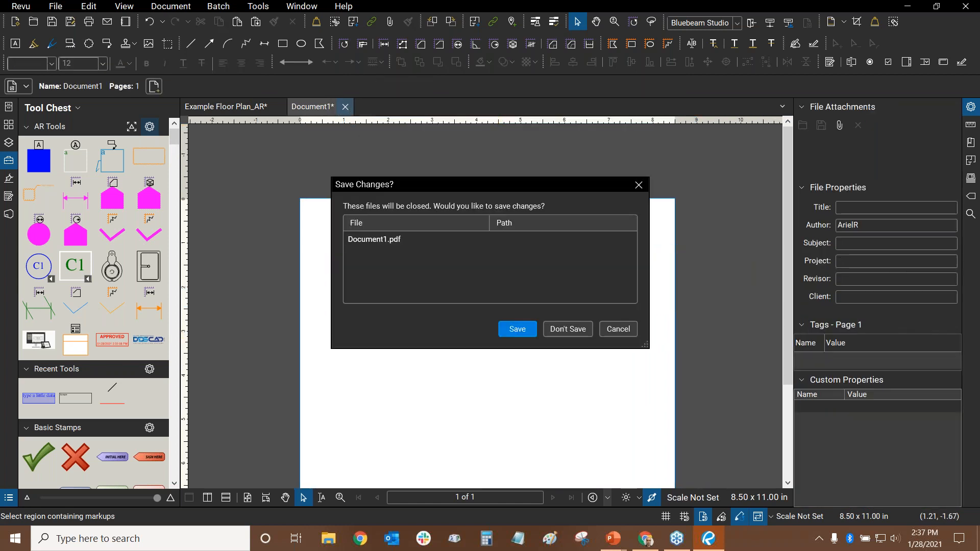
left_click(566, 328)
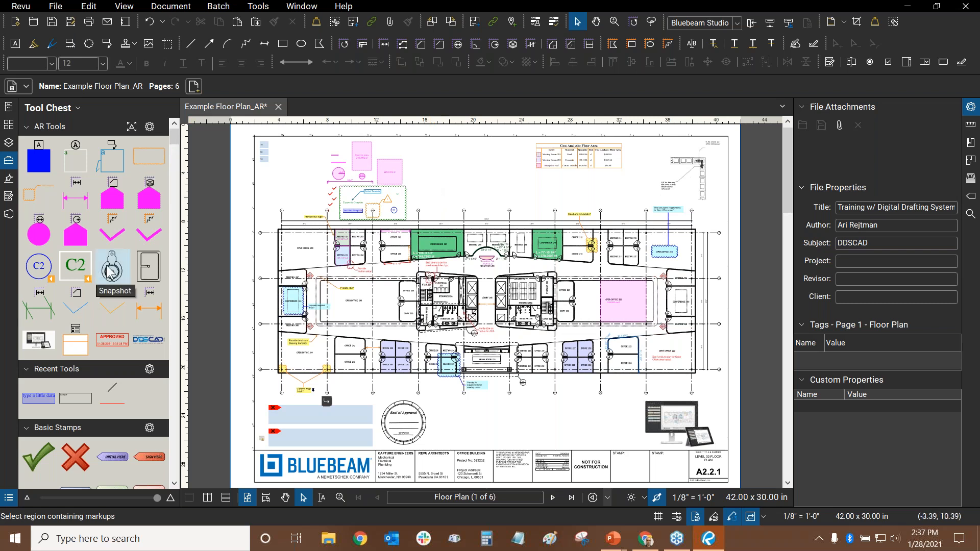
- Examine the plumbing fixtures in Men's RR 258 and Women's RR 254 on the floor plan
scroll(489, 236, "up", 5)
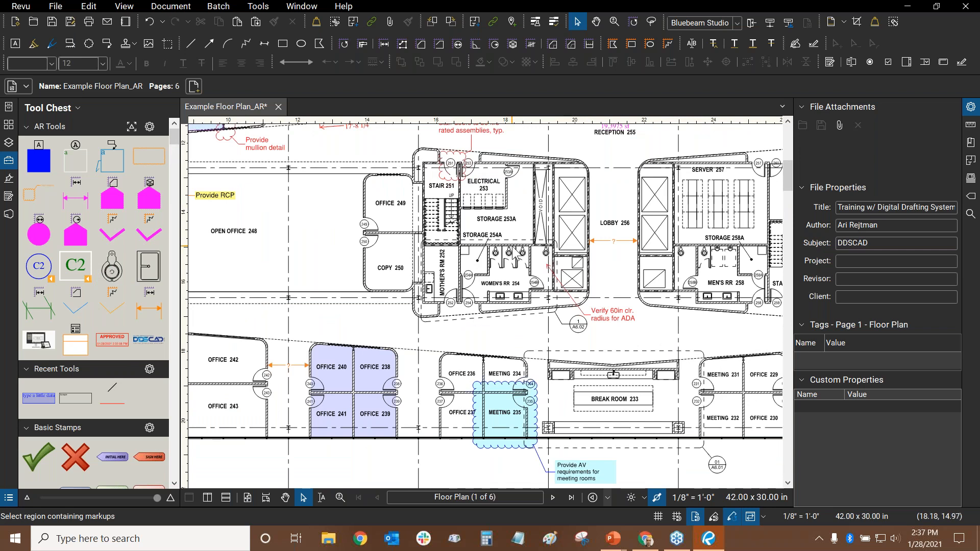
scroll(633, 281, "up", 3)
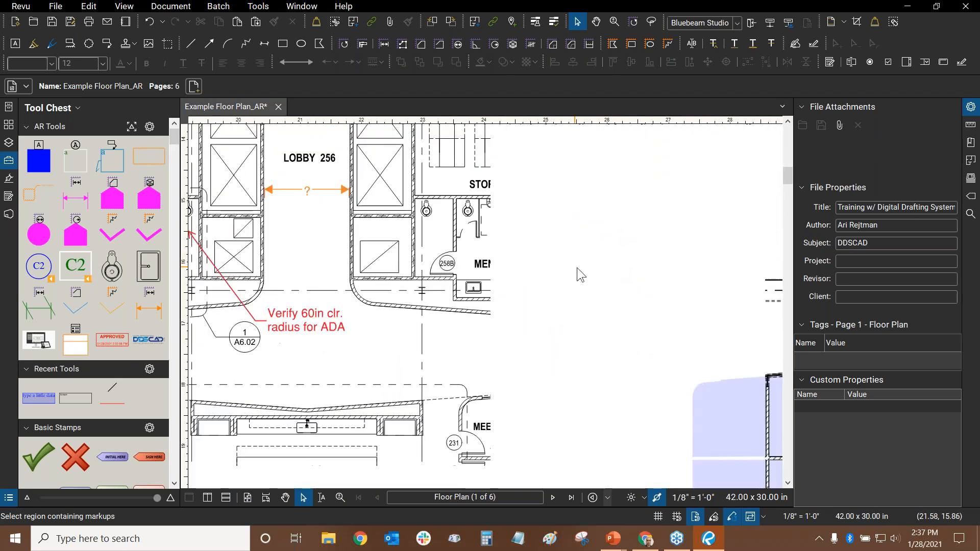
scroll(485, 252, "up", 4)
left_click_drag(478, 252, 511, 275)
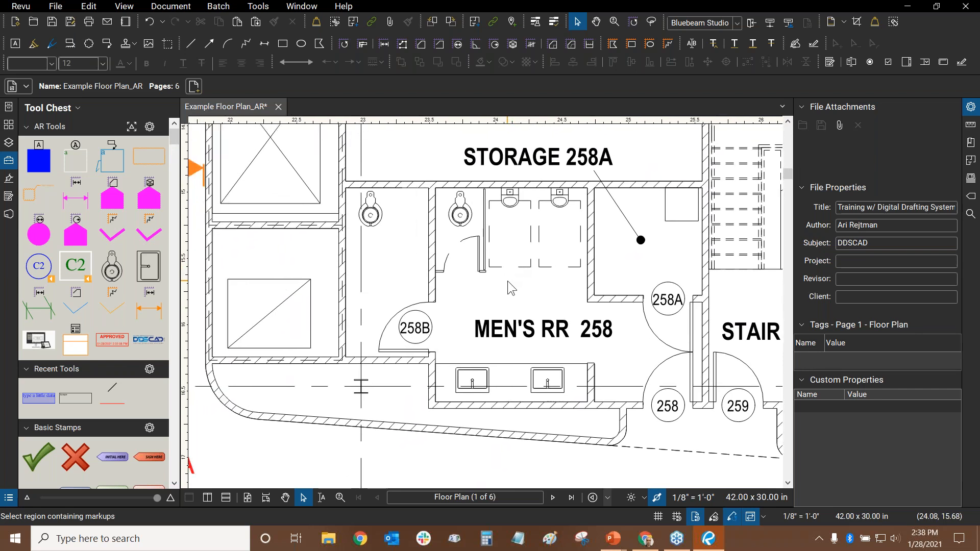
scroll(365, 223, "down", 1)
scroll(364, 223, "down", 1)
left_click_drag(245, 240, 750, 209)
left_click_drag(316, 244, 429, 272)
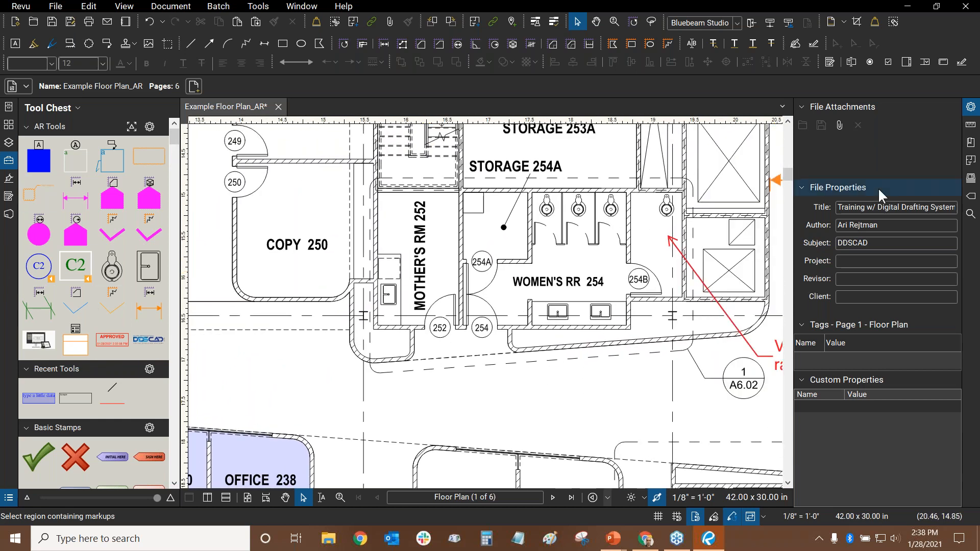
- Hide the document properties and take a snapshot of the sink in Mother's RM 252
left_click(970, 107)
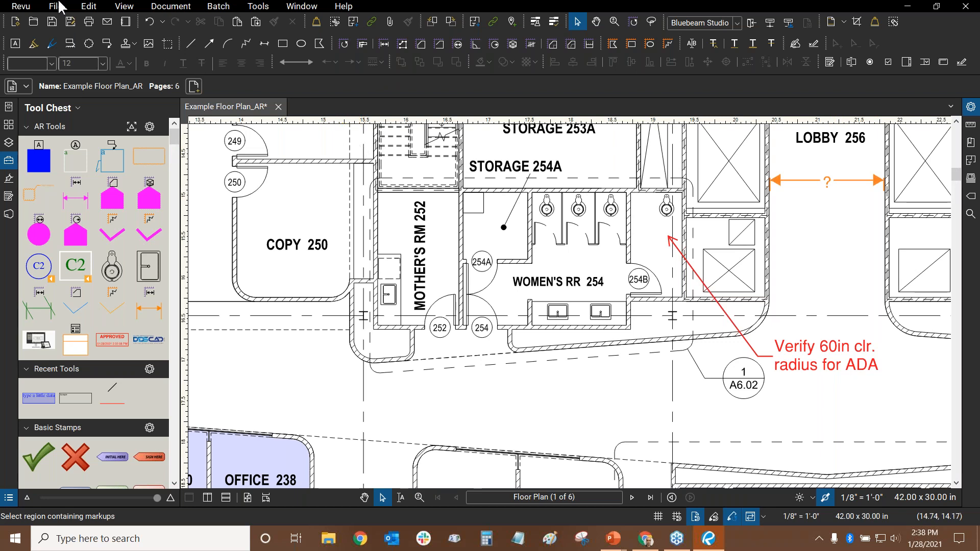
left_click(89, 6)
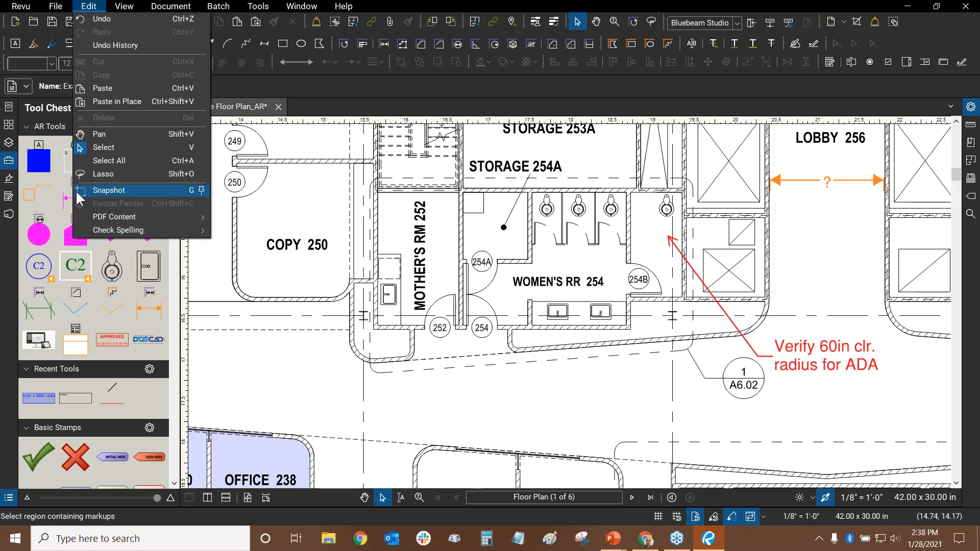
left_click(391, 5)
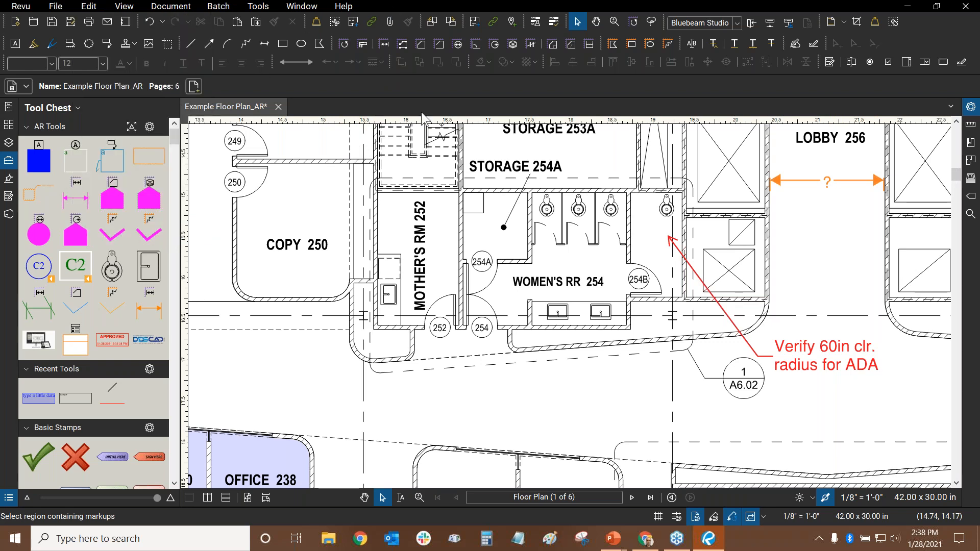
left_click(168, 48)
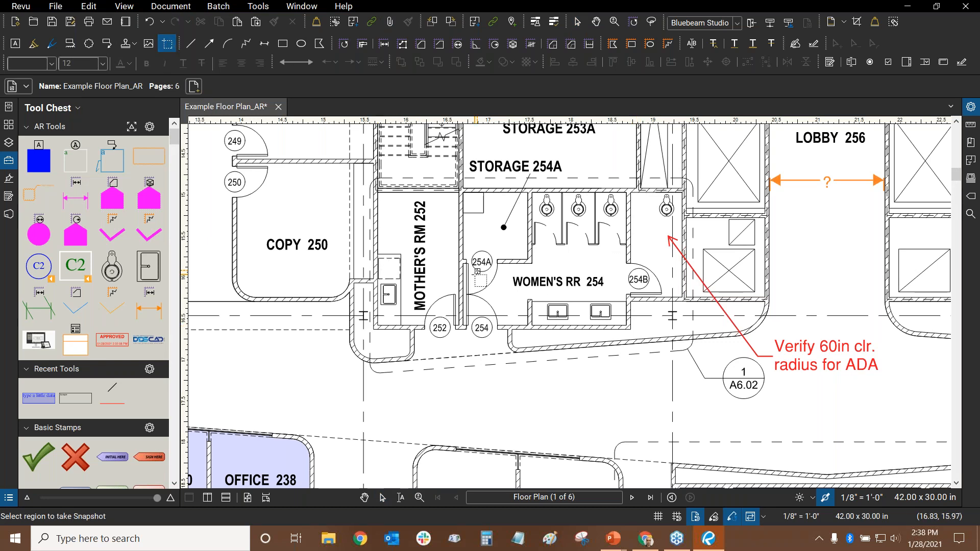
scroll(451, 238, "up", 10)
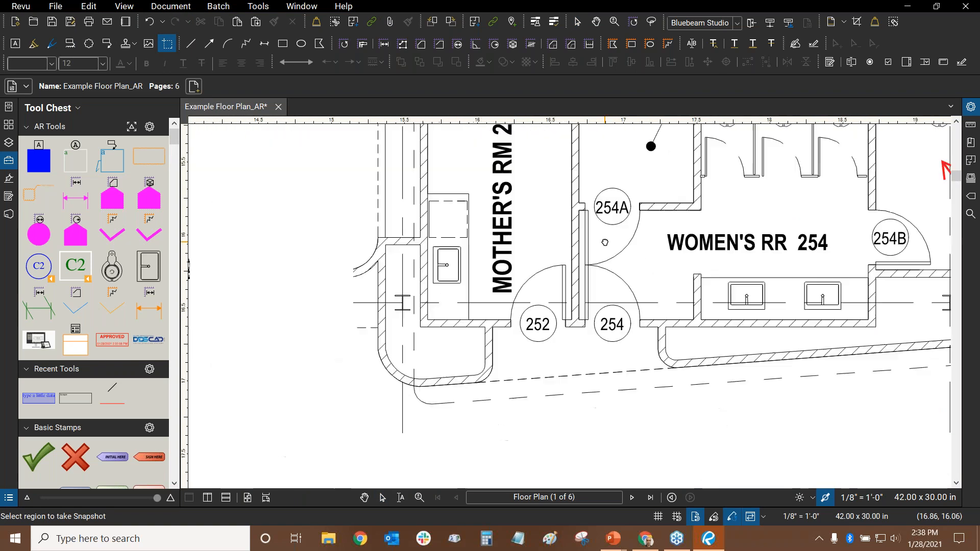
scroll(430, 237, "up", 4)
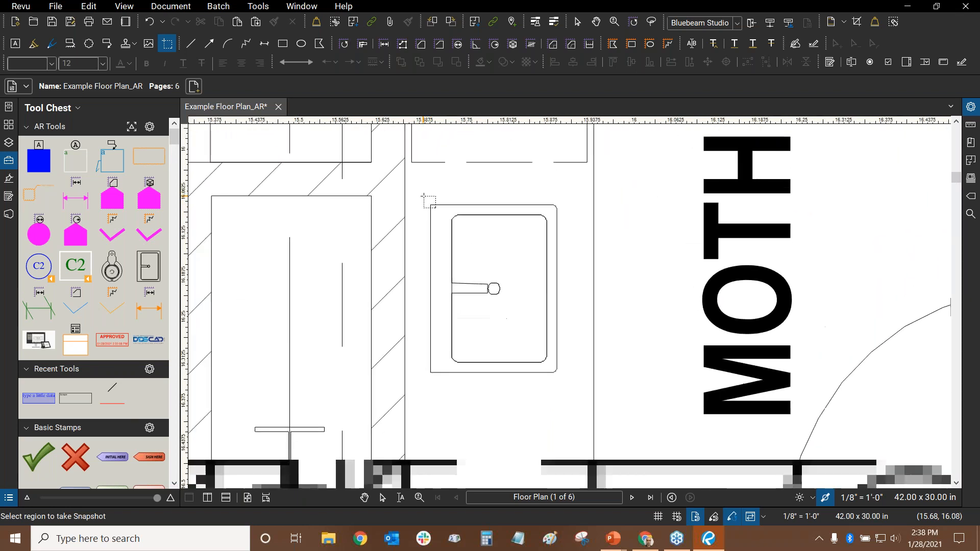
left_click_drag(426, 200, 565, 380)
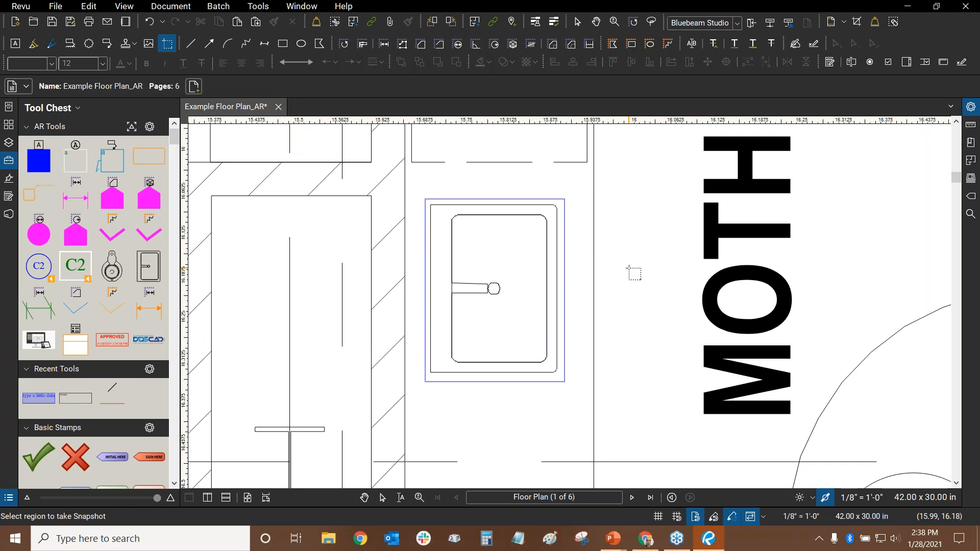
- Paste the sink snapshot, move it beside the Mother's RM label near door 252, and rotate it 90 degrees clockwise
key("ctrl+v")
left_click_drag(591, 304, 523, 383)
key("Escape")
scroll(401, 239, "down", 3)
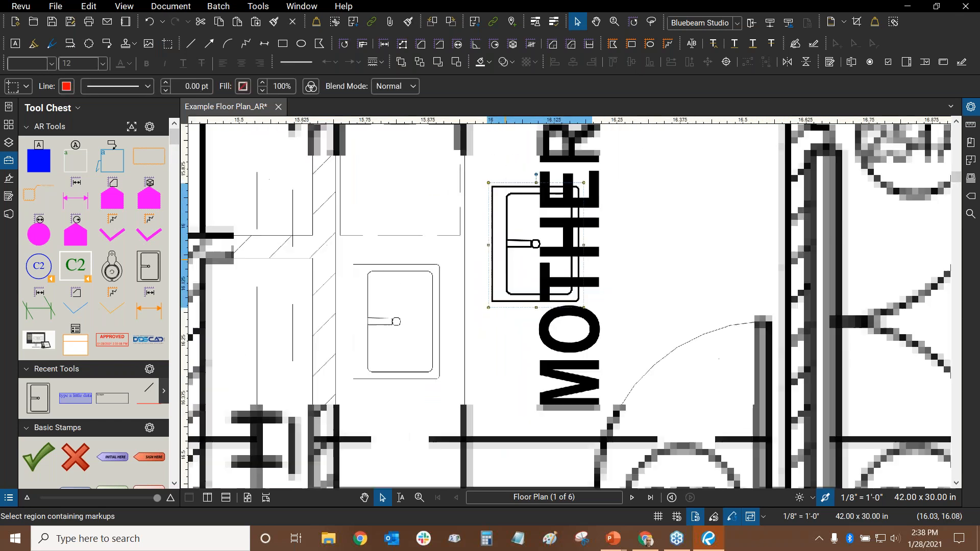
left_click_drag(525, 274, 659, 260)
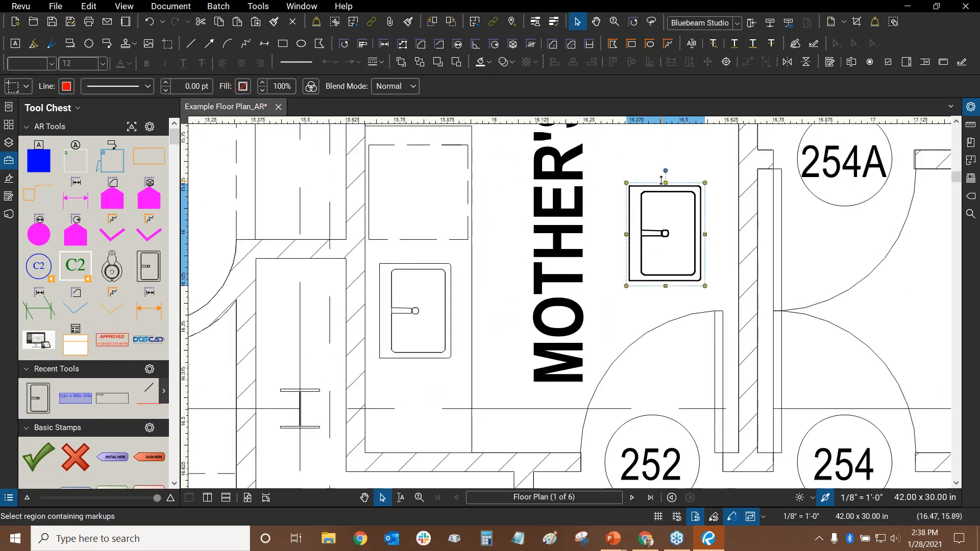
left_click_drag(665, 171, 758, 234)
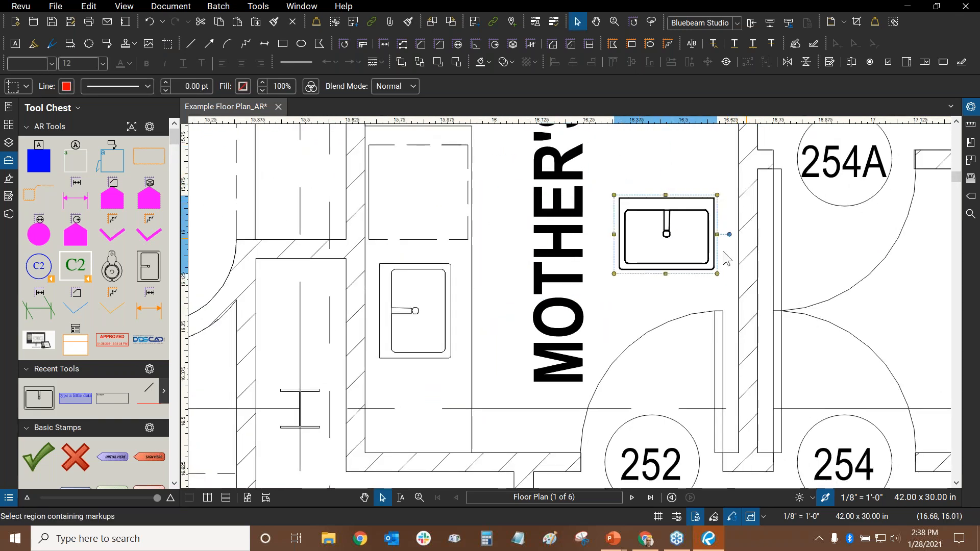
- Add the rotated sink snapshot to the AR Tools set and delete the pasted copy from the floor plan
right_click(664, 215)
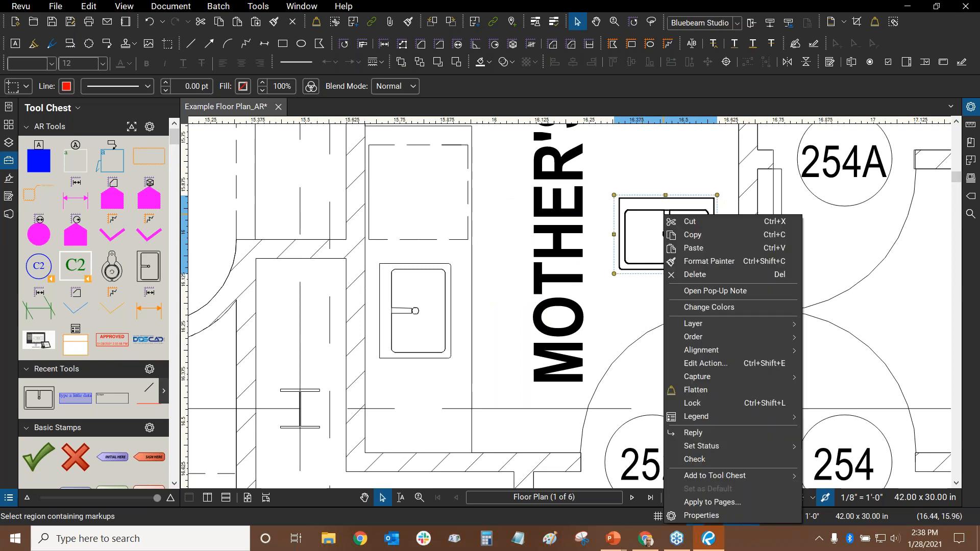
mouse_move(716, 470)
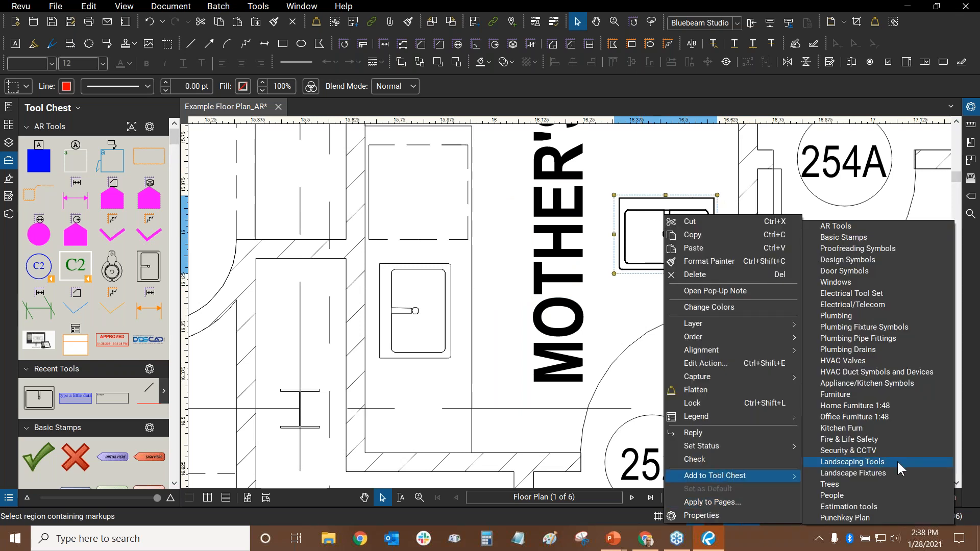
left_click(847, 225)
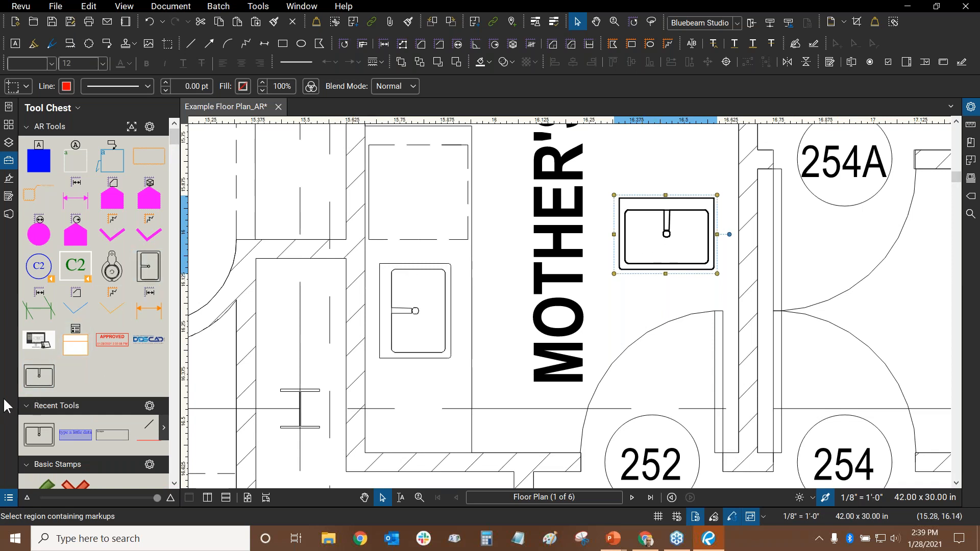
left_click(586, 250)
left_click(671, 274)
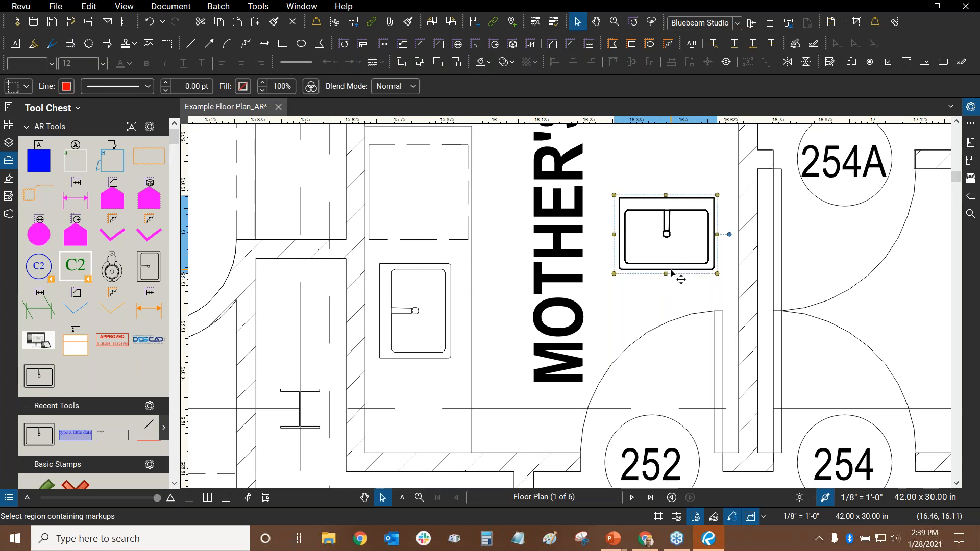
key("Delete")
left_click_drag(635, 229, 579, 278)
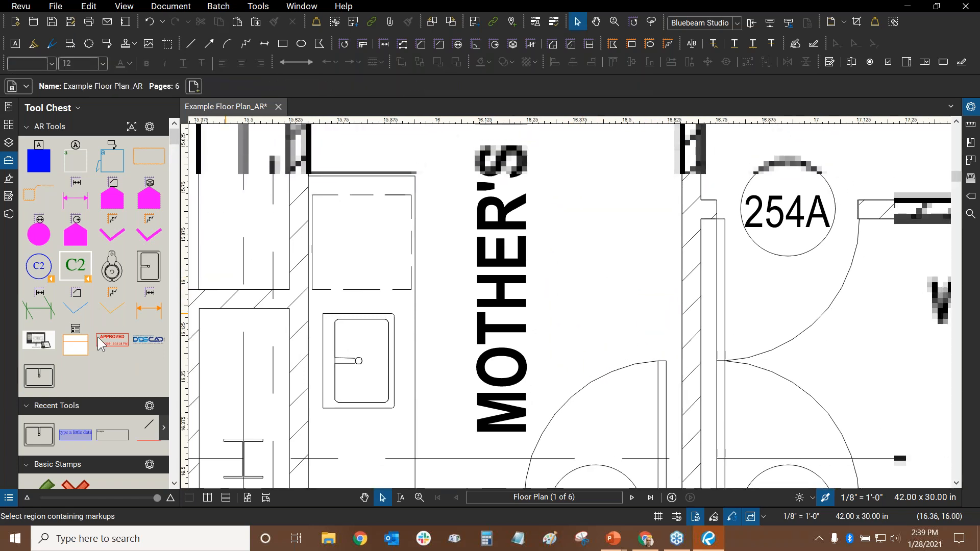
- Place the monitor-and-tablet image from AR Tools in the blank area above the Not for Construction block
scroll(317, 265, "down", 5)
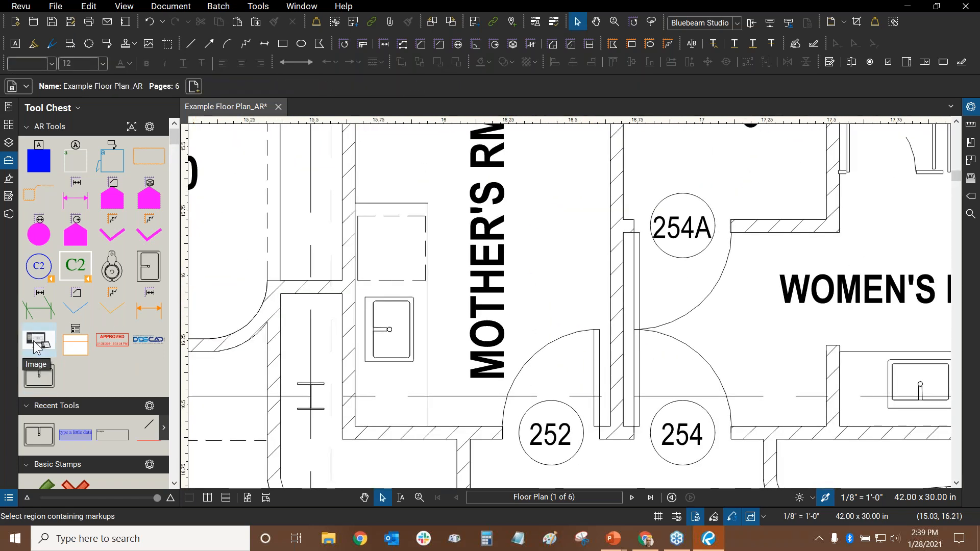
scroll(652, 392, "down", 2)
left_click_drag(652, 392, 369, 249)
left_click_drag(700, 395, 414, 176)
left_click_drag(654, 323, 450, 256)
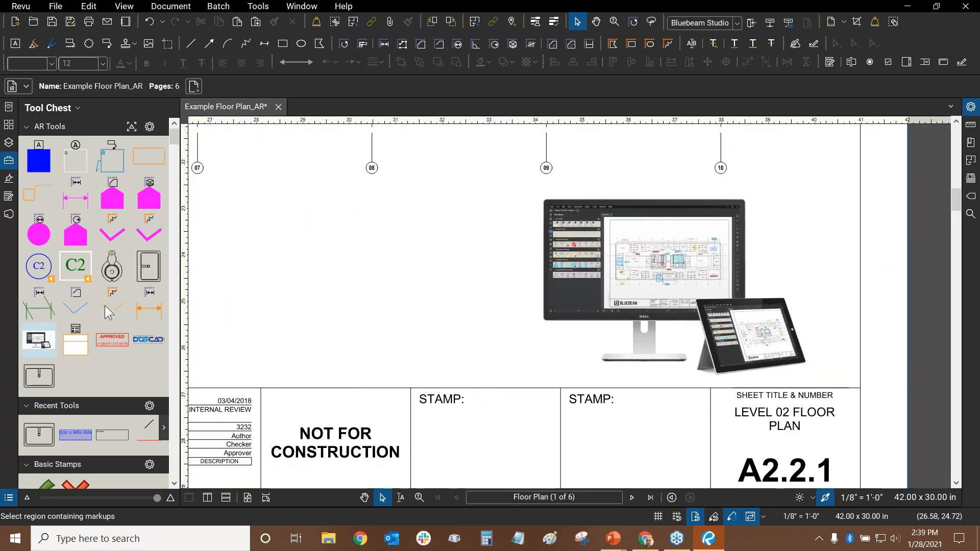
left_click(35, 345)
scroll(306, 286, "down", 2)
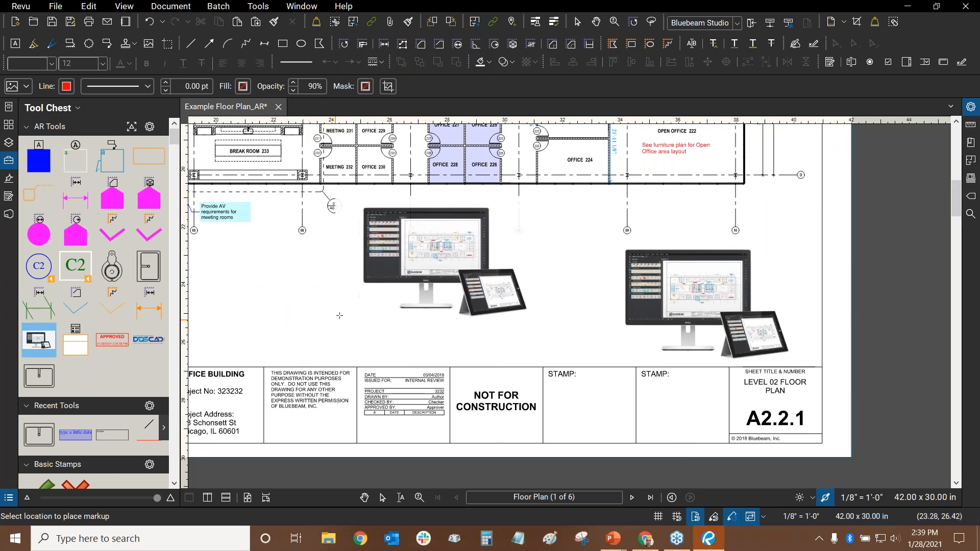
key("Escape")
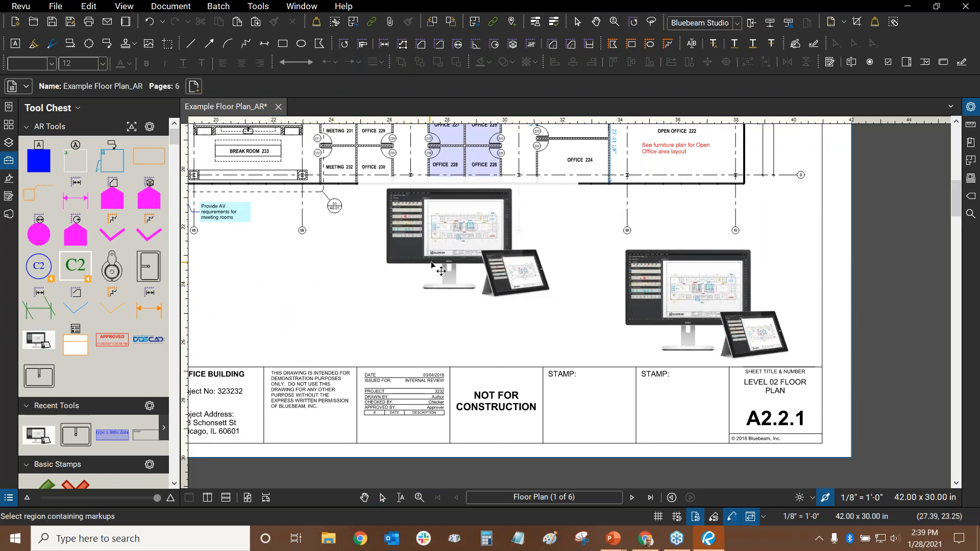
- Shrink the newly placed monitor-and-tablet image, delete it, and fit the whole floor plan in view
left_click(438, 268)
left_click_drag(578, 301, 460, 234)
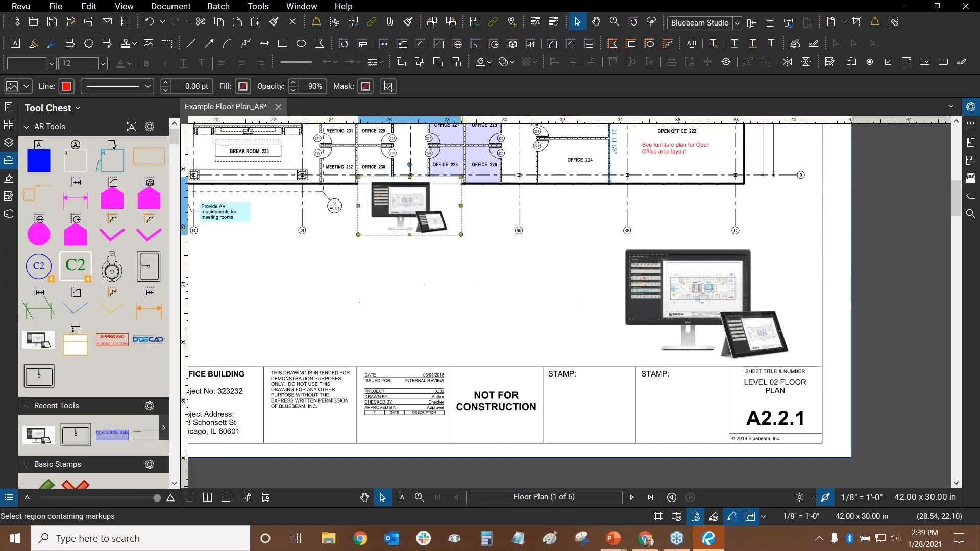
key("Delete")
left_click_drag(325, 264, 585, 352)
key("ctrl+0")
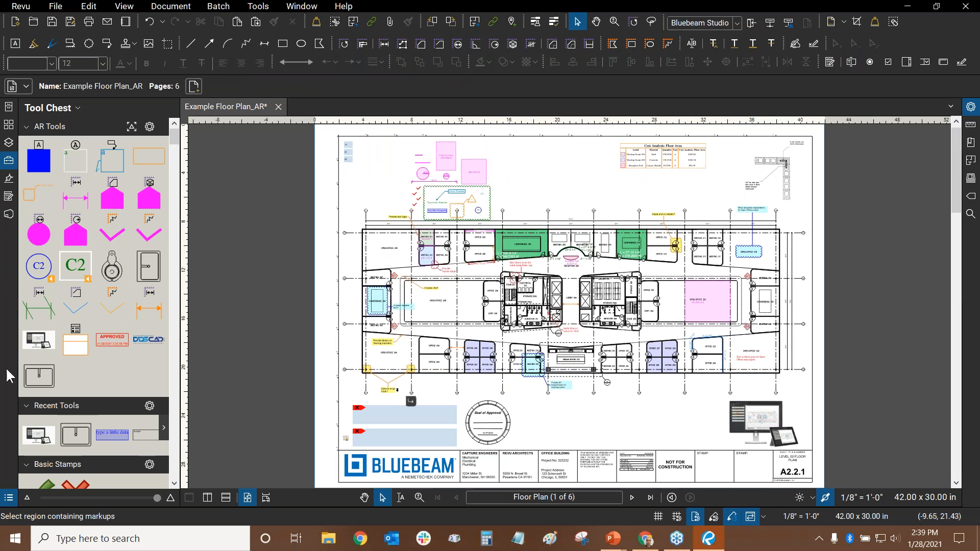
- Delete the sink snapshot tool from the AR Tools set
right_click(29, 381)
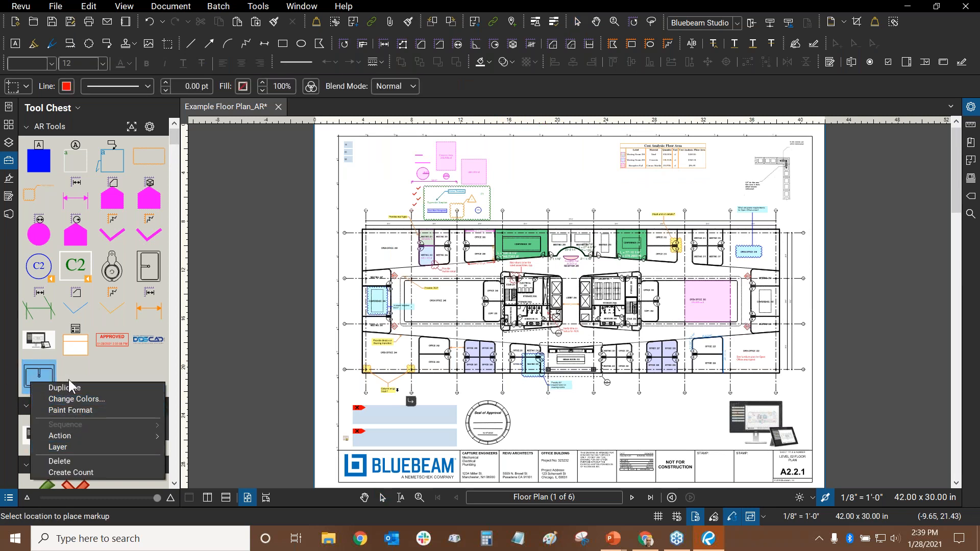
left_click(68, 459)
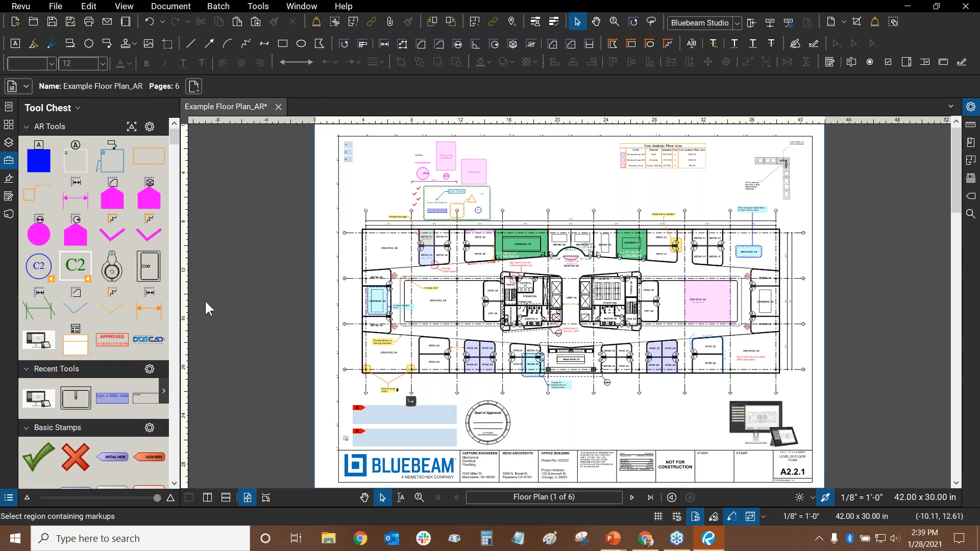
- Place a Cost Analysis: Floor Area legend from AR Tools in the blank area beside the existing legend
scroll(617, 176, "up", 2)
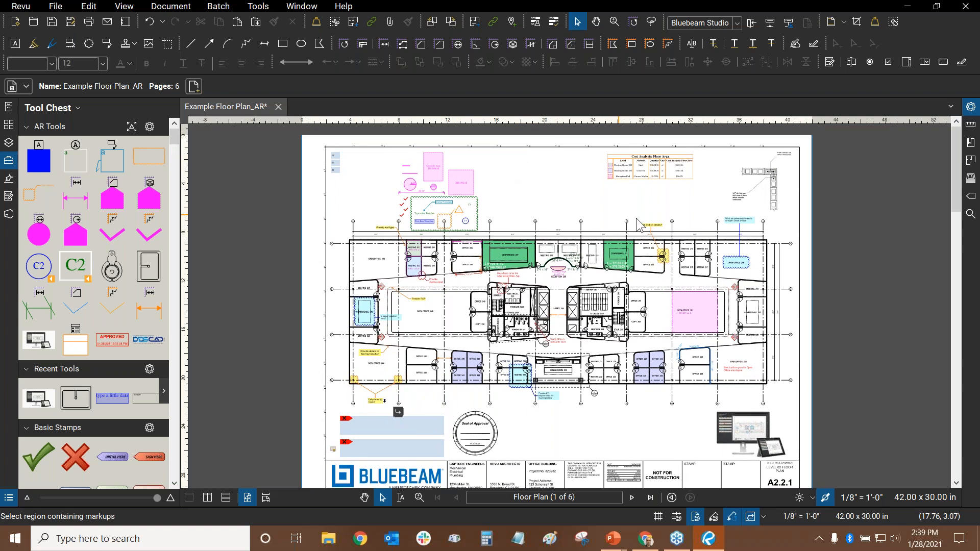
scroll(616, 179, "up", 4)
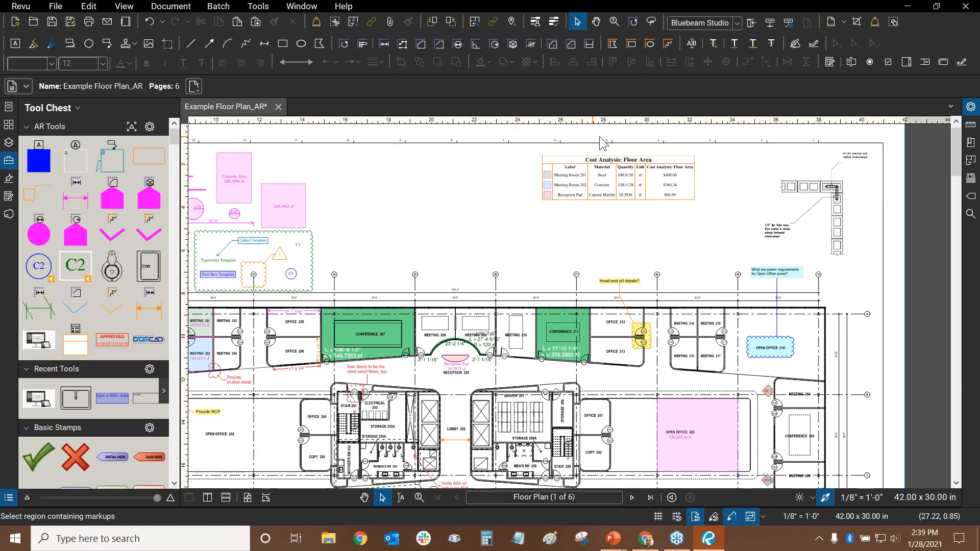
scroll(668, 185, "up", 3)
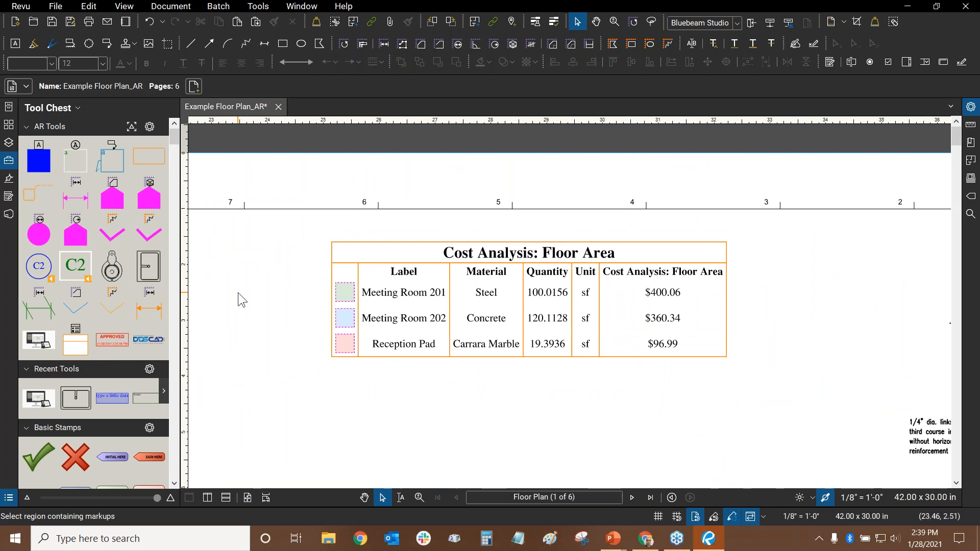
key("ctrl+0")
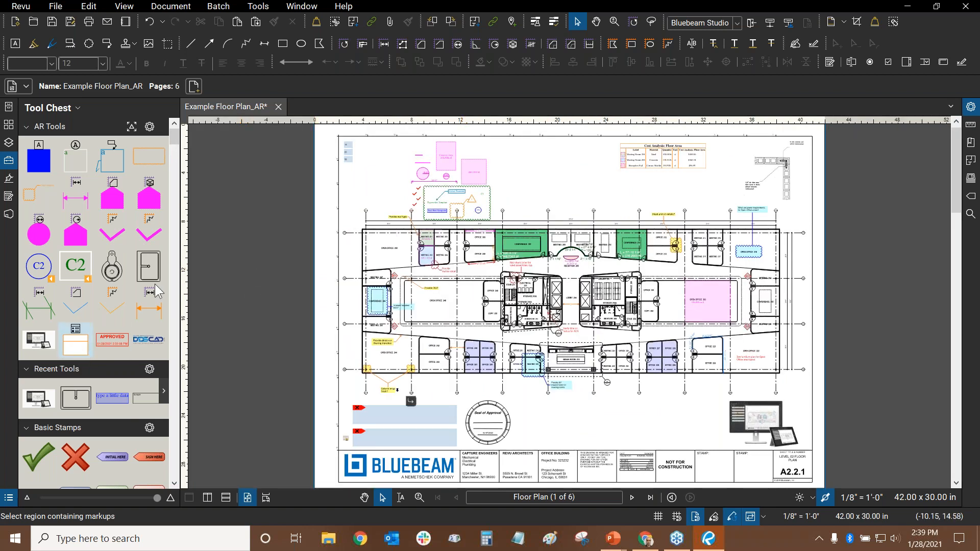
left_click(76, 343)
scroll(521, 188, "up", 5)
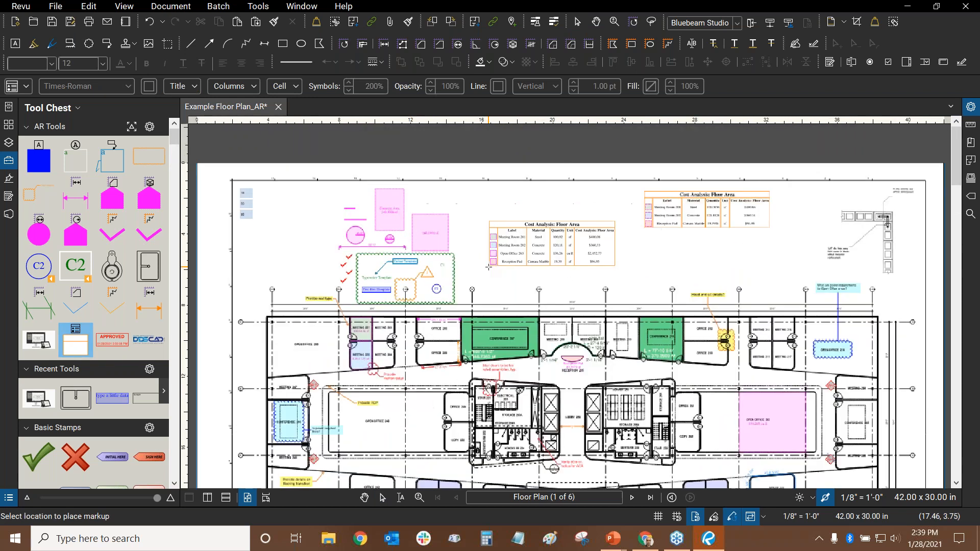
left_click(719, 239)
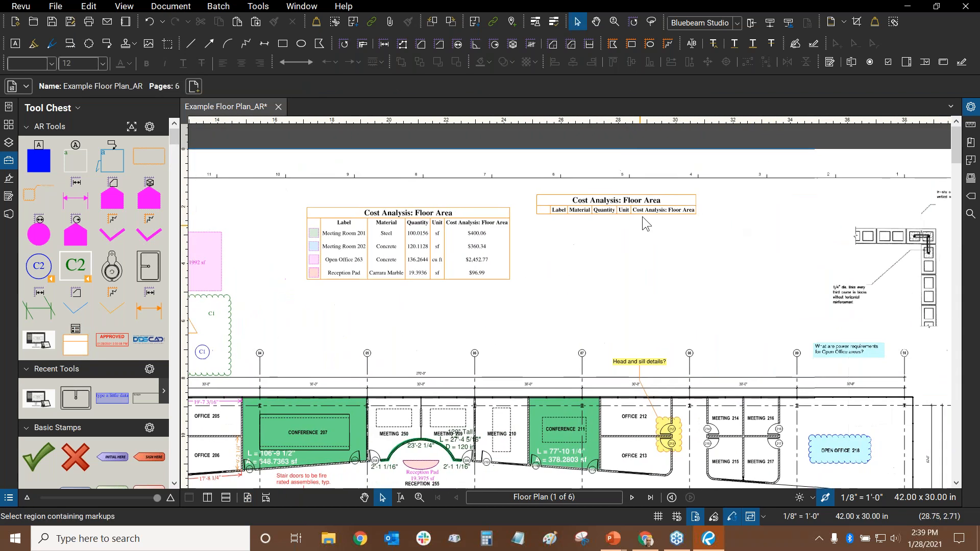
- Undo the legend placement and fit the whole floor plan in view
left_click(89, 6)
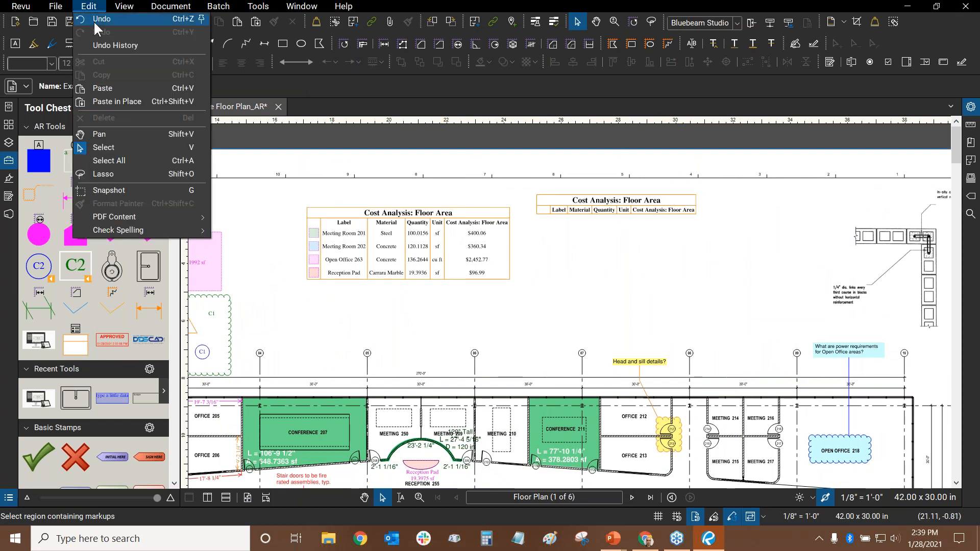
left_click(95, 22)
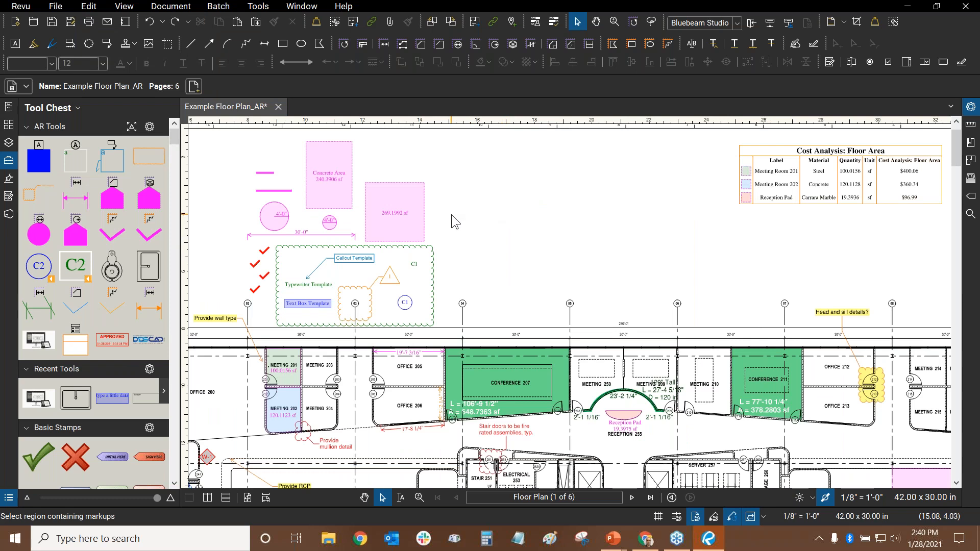
key("ctrl+0")
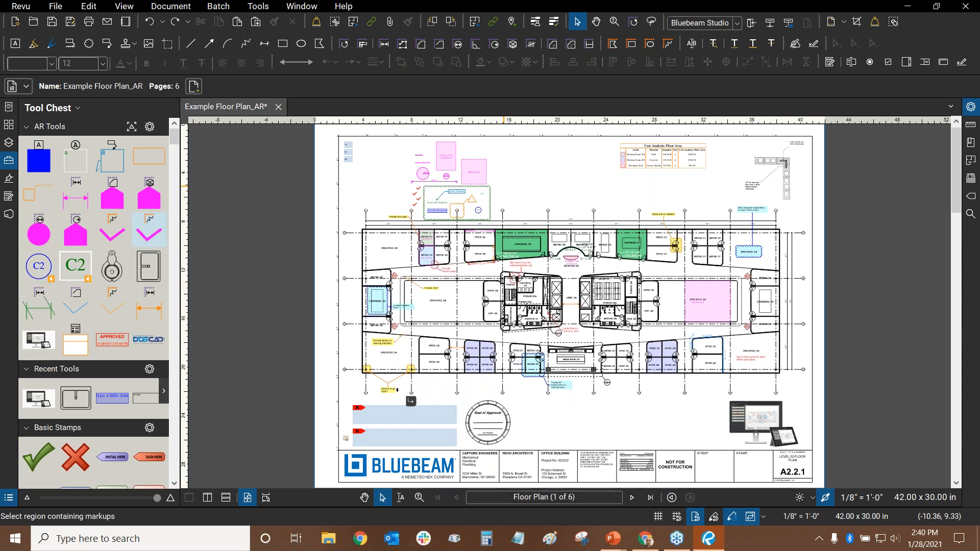
- Examine the callout, typewriter, text box and C1 markup templates inside the green cloud near grid line 03
scroll(480, 278, "up", 2)
scroll(471, 265, "up", 5)
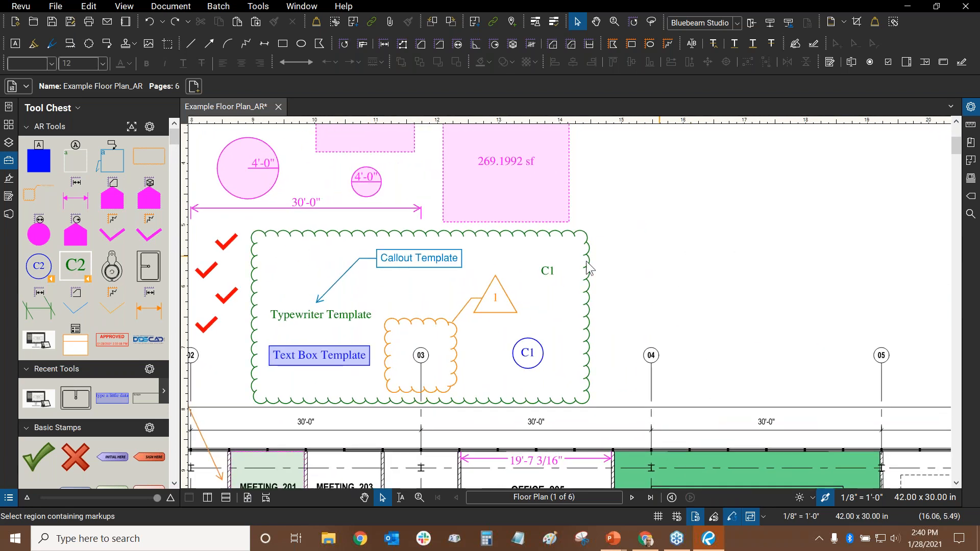
left_click_drag(568, 321, 534, 293)
scroll(530, 309, "up", 3)
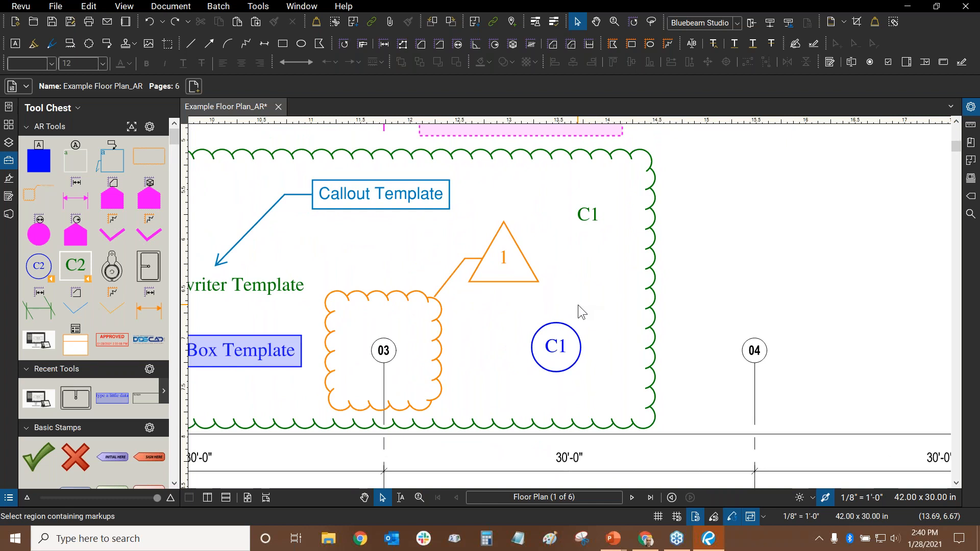
scroll(602, 306, "down", 3)
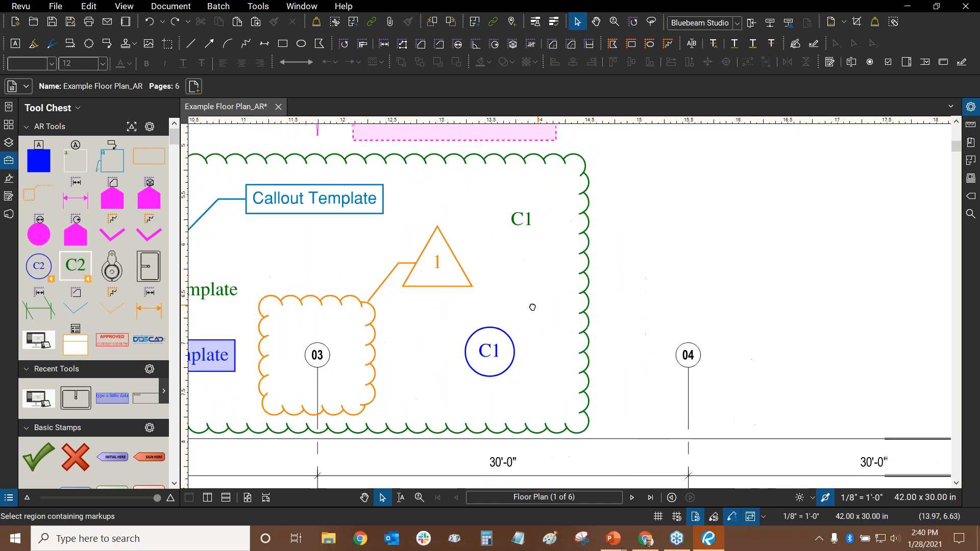
scroll(623, 288, "down", 2)
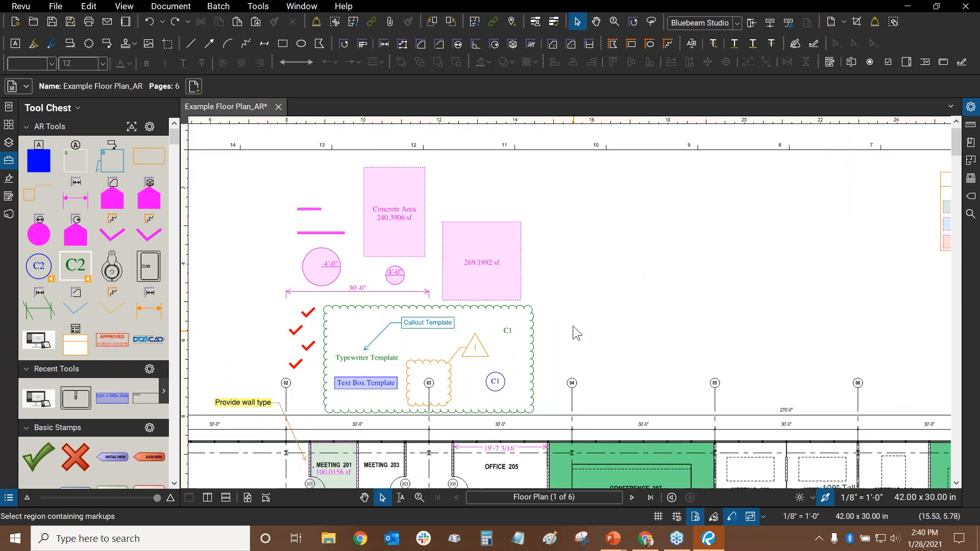
scroll(598, 255, "up", 2)
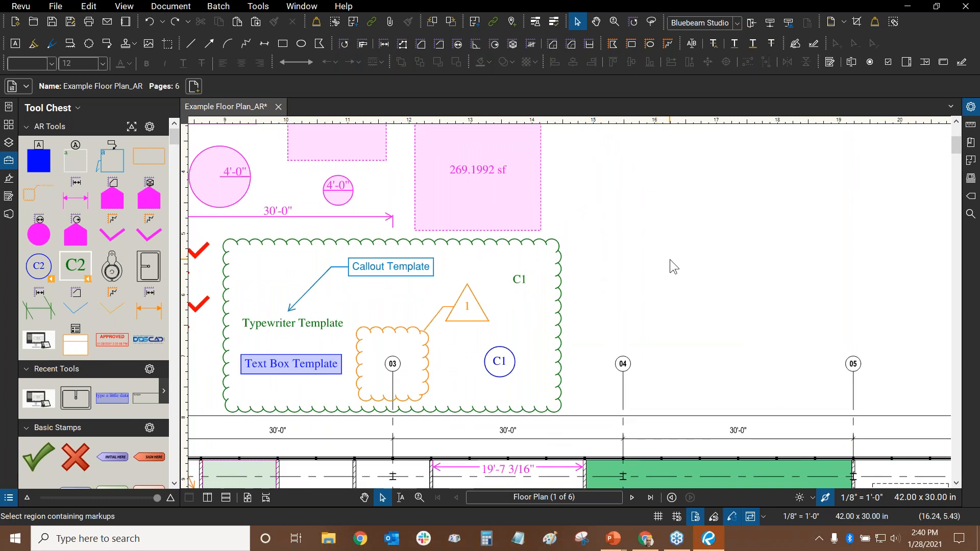
left_click_drag(670, 259, 622, 251)
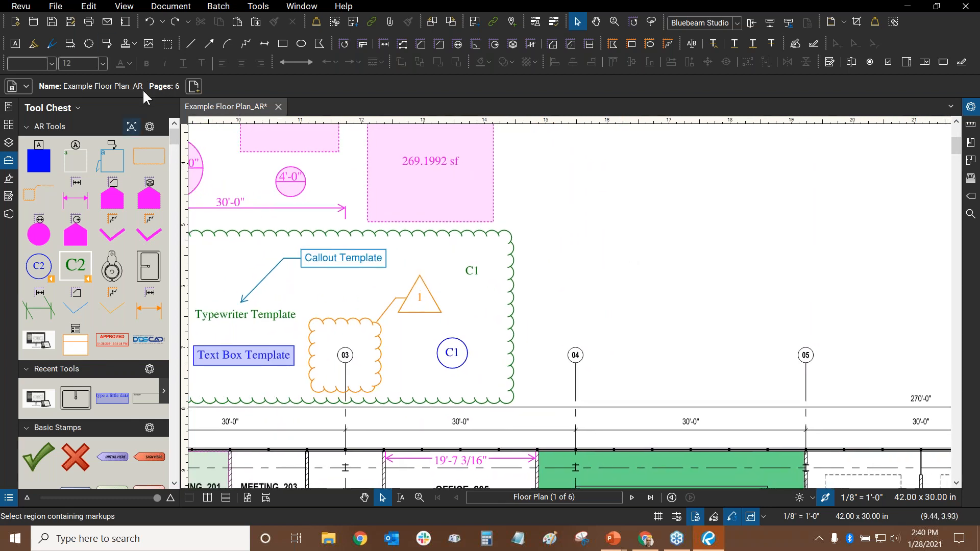
- Add a text box reading 1A in the blank area beside the green cloud and autosize it to its text
left_click(258, 7)
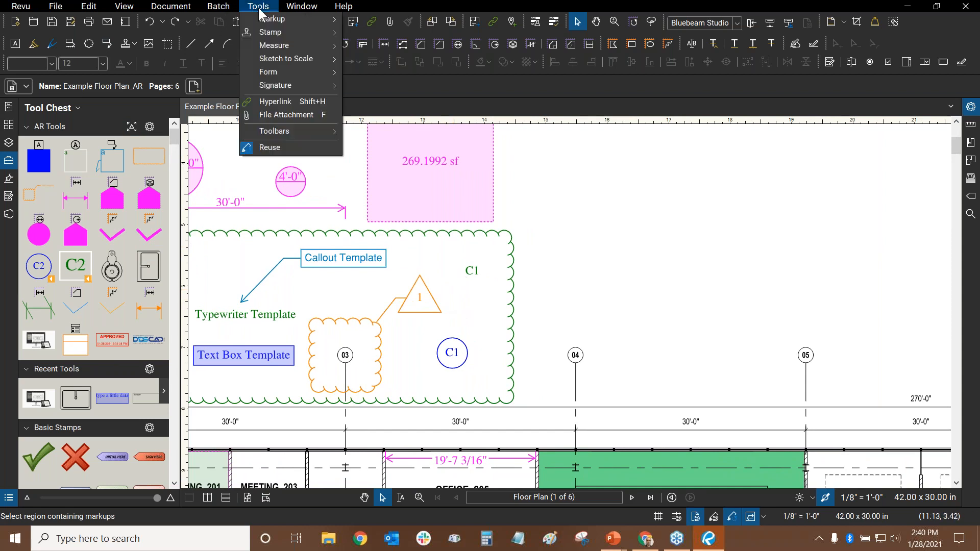
mouse_move(285, 19)
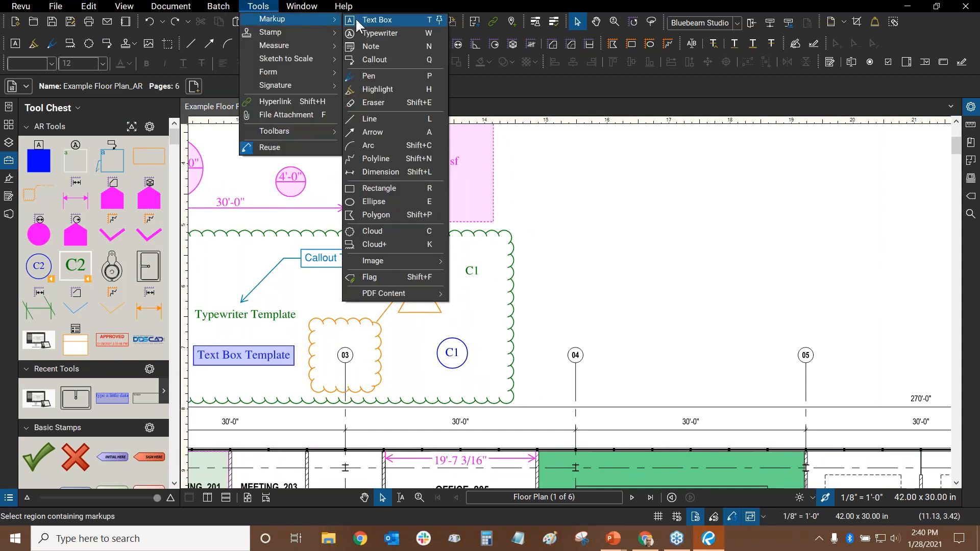
left_click(375, 20)
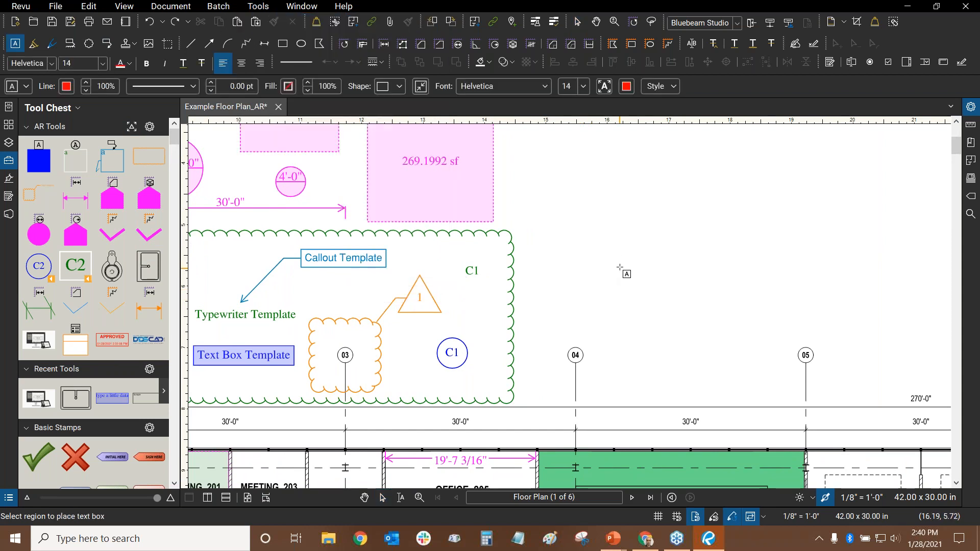
left_click_drag(634, 277, 713, 316)
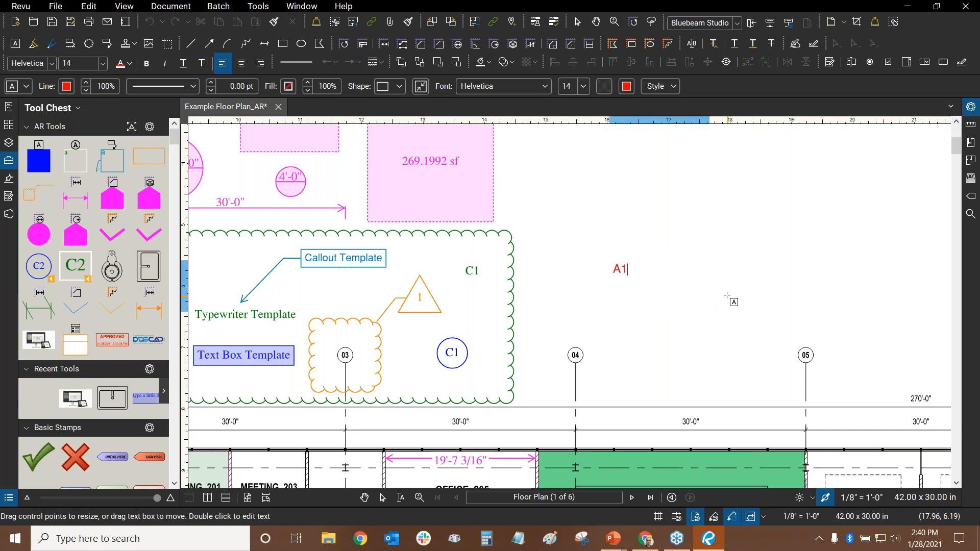
type("1A")
left_click(835, 210)
left_click_drag(674, 247, 585, 254)
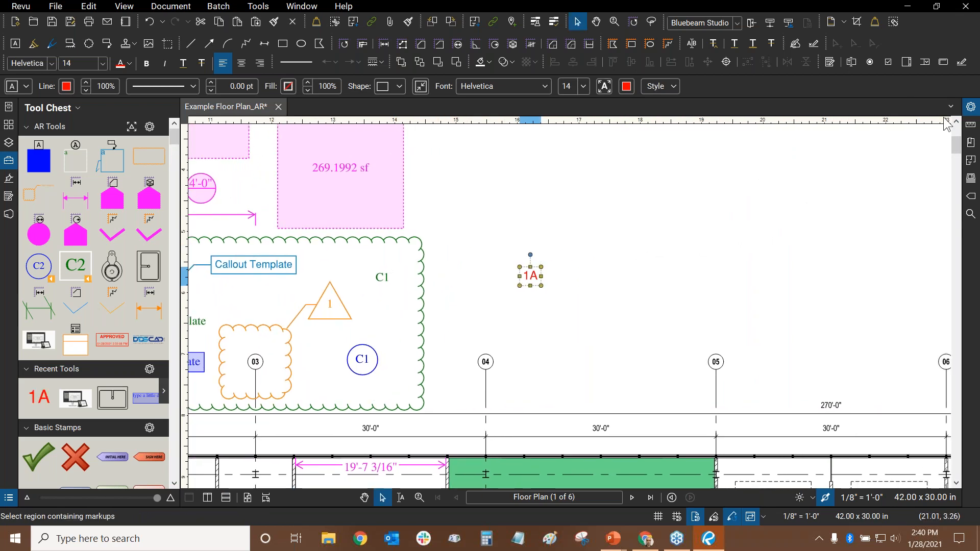
- Change the shape of the 1A text box from rectangle to Circle in its properties
left_click(970, 107)
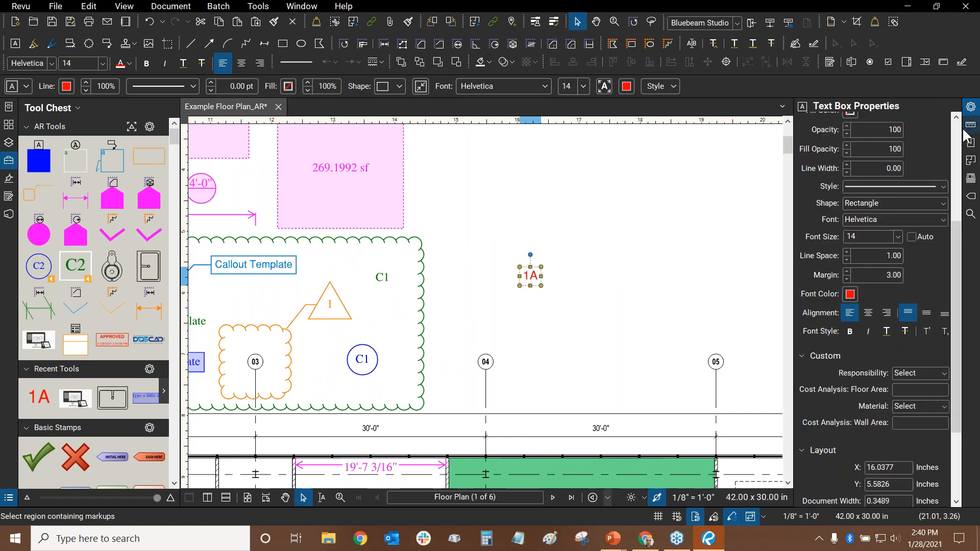
left_click(881, 203)
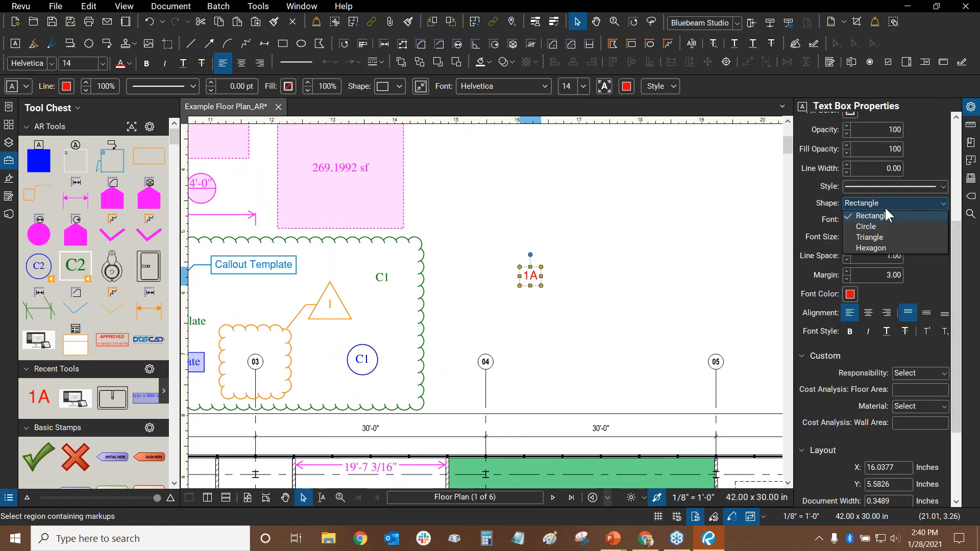
left_click(879, 225)
scroll(545, 286, "up", 2)
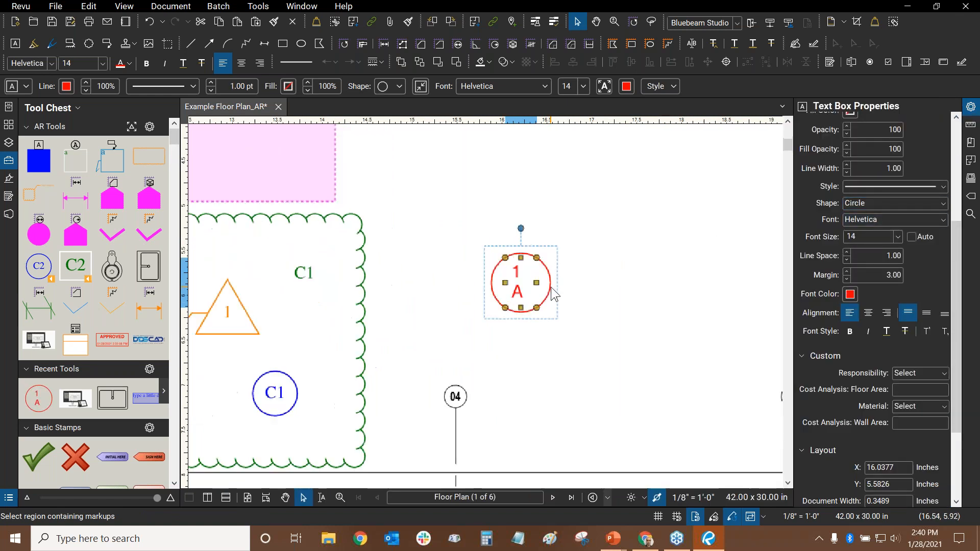
- Widen the circular text box so 1A fits on one line, and autosize the circle around its text
left_click_drag(535, 282, 563, 283)
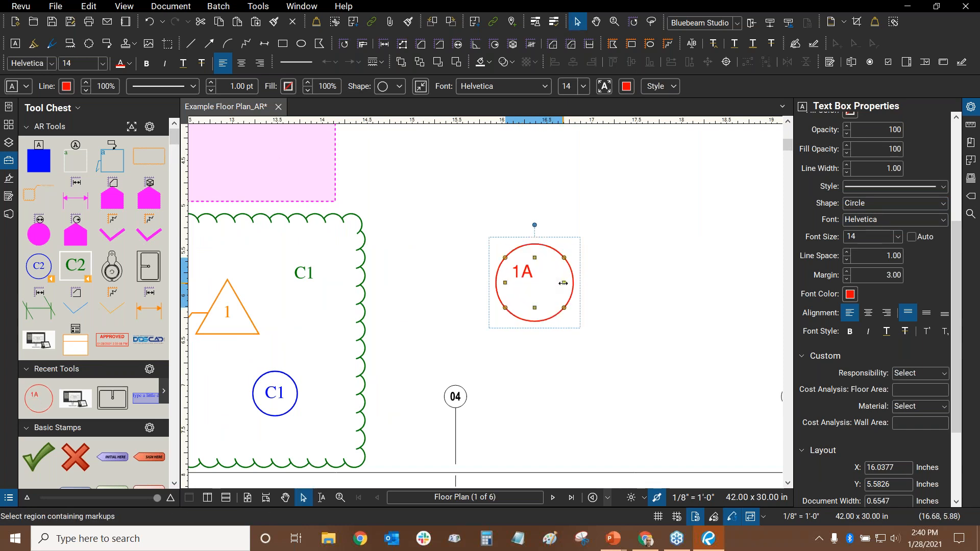
left_click(422, 85)
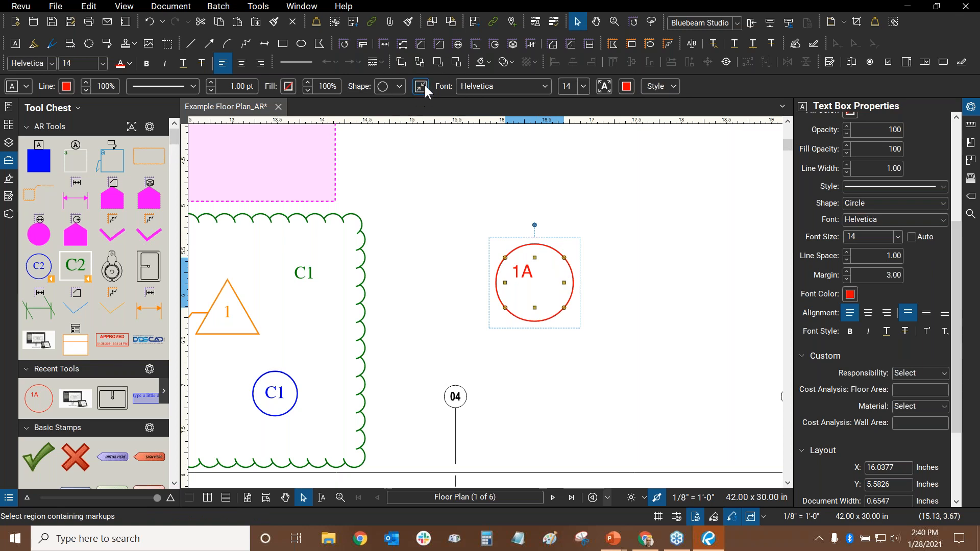
left_click(591, 251)
left_click_drag(597, 242, 618, 220)
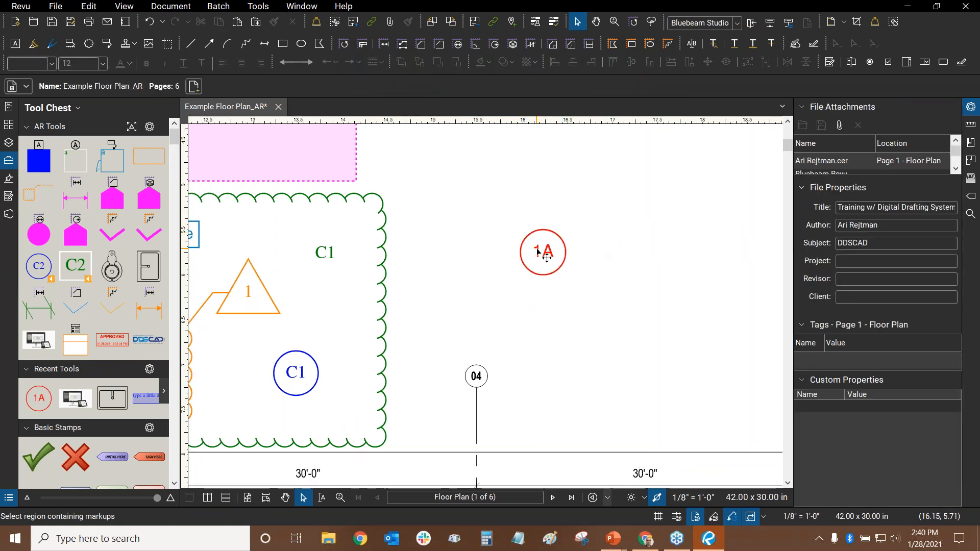
- Move the 1A circle closer to the green cloud, directly above grid bubble 04
left_click(546, 257)
left_click_drag(546, 257, 591, 250)
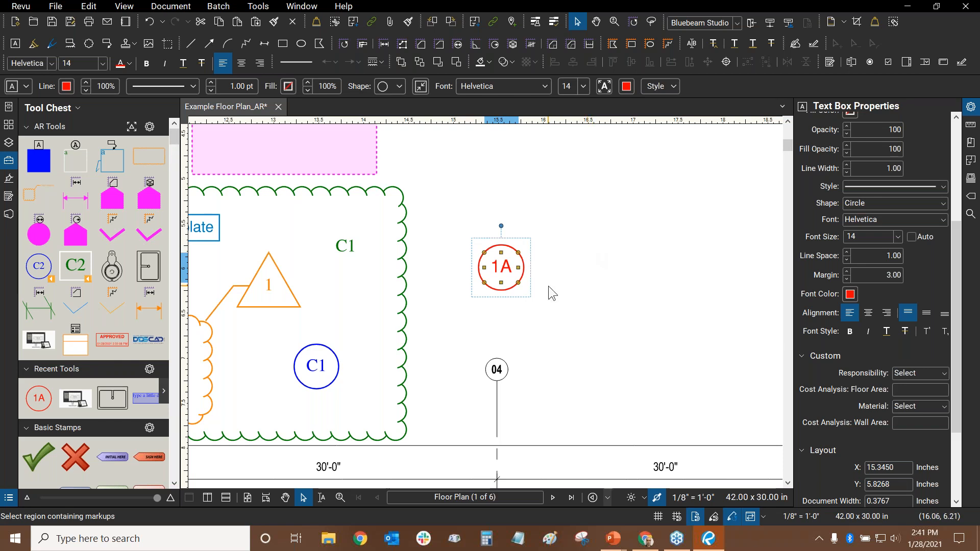
left_click(529, 288)
left_click_drag(582, 288, 558, 274)
- Add the circular 1A text box to the AR Tools set in the Tool Chest
left_click(478, 255)
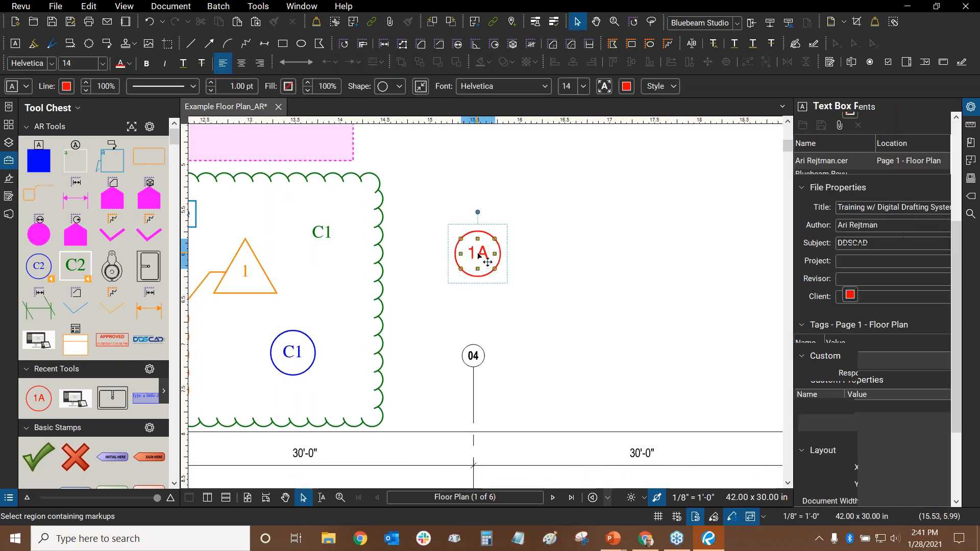
right_click(478, 255)
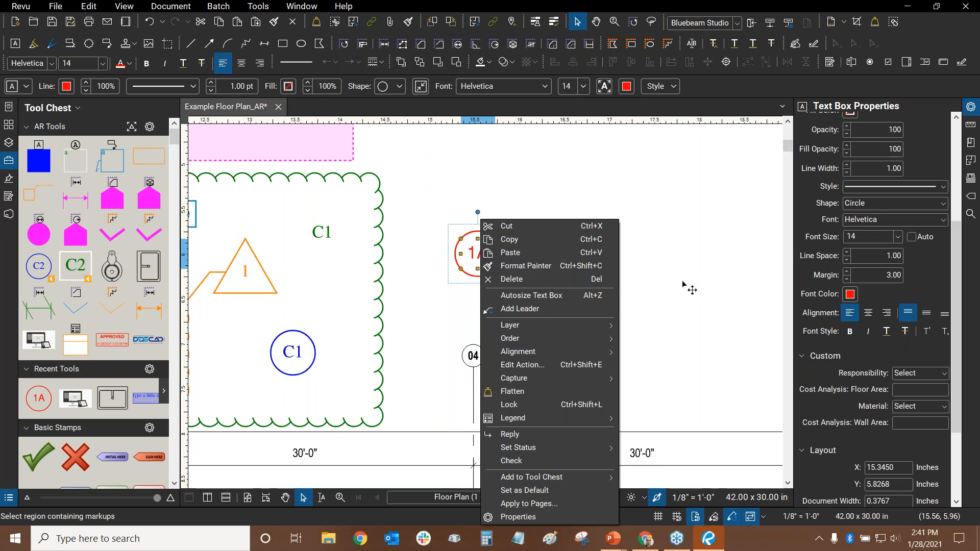
left_click(562, 260)
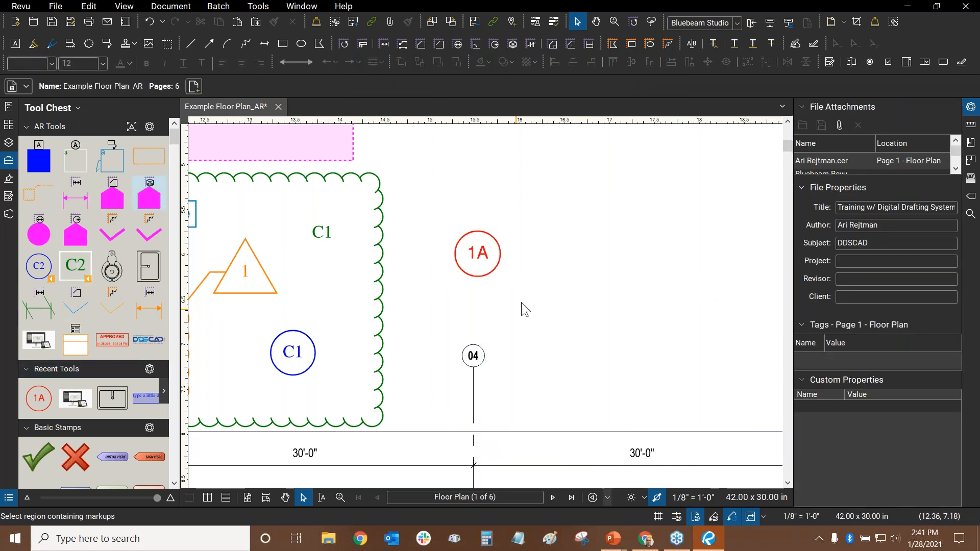
left_click(479, 252)
right_click(482, 253)
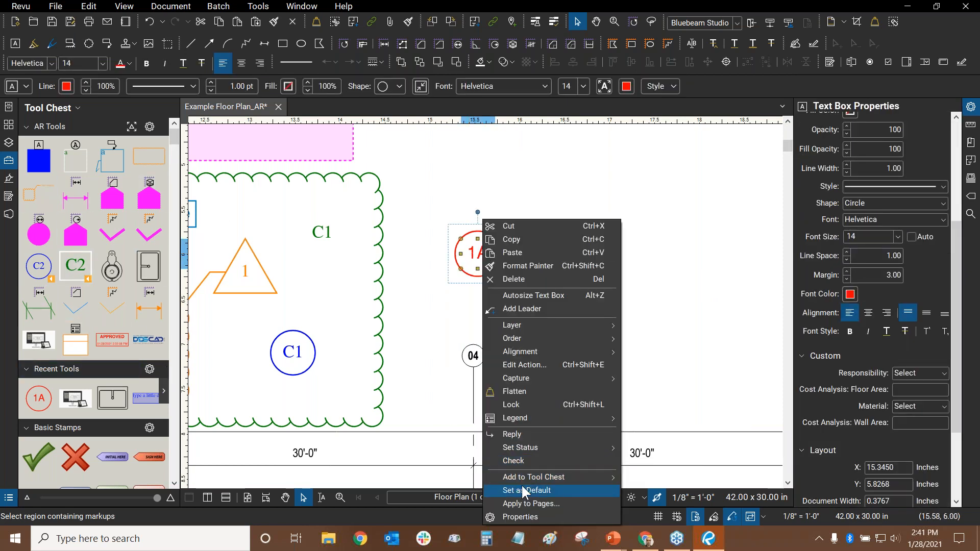
mouse_move(586, 478)
left_click(658, 226)
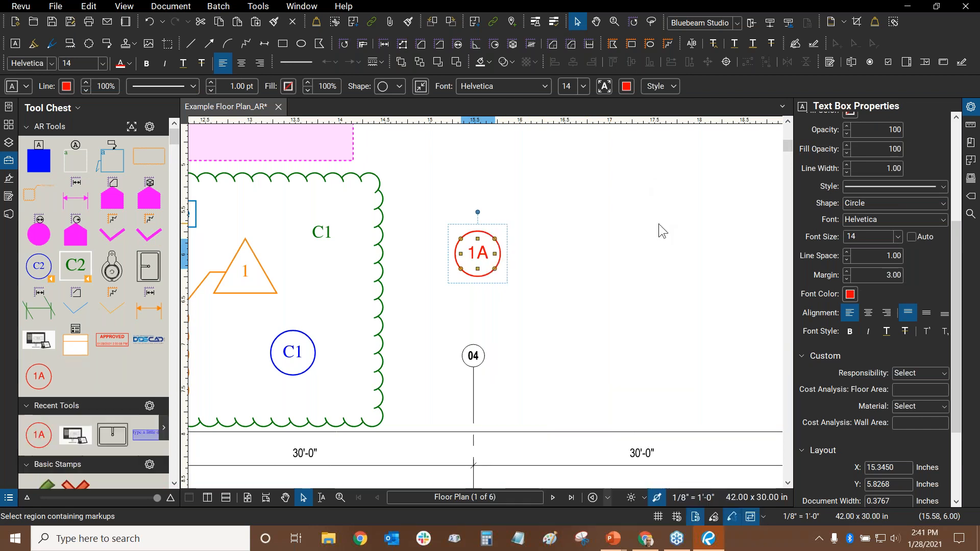
- Define a sequence for the circular 1A tool in the AR Tools set, using the A, B, C numbering style
right_click(39, 384)
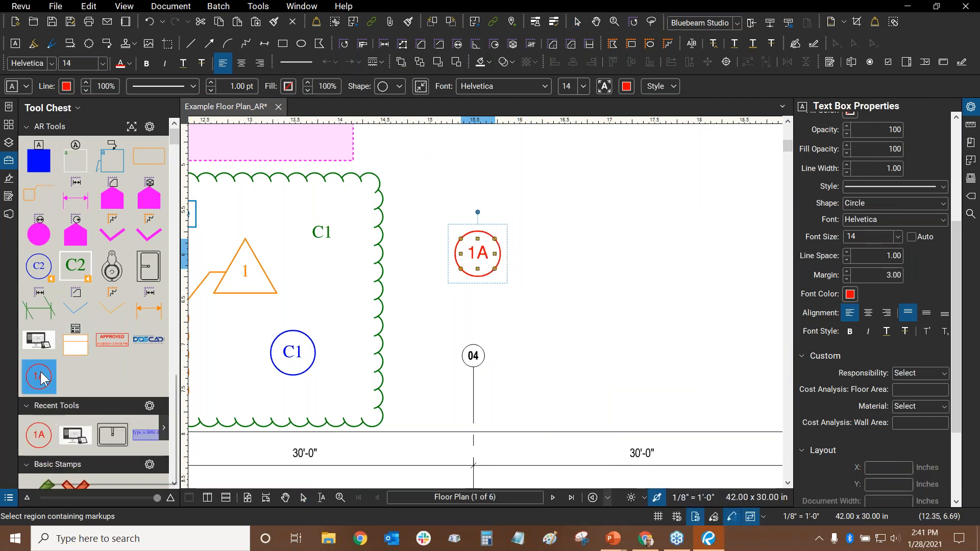
mouse_move(87, 419)
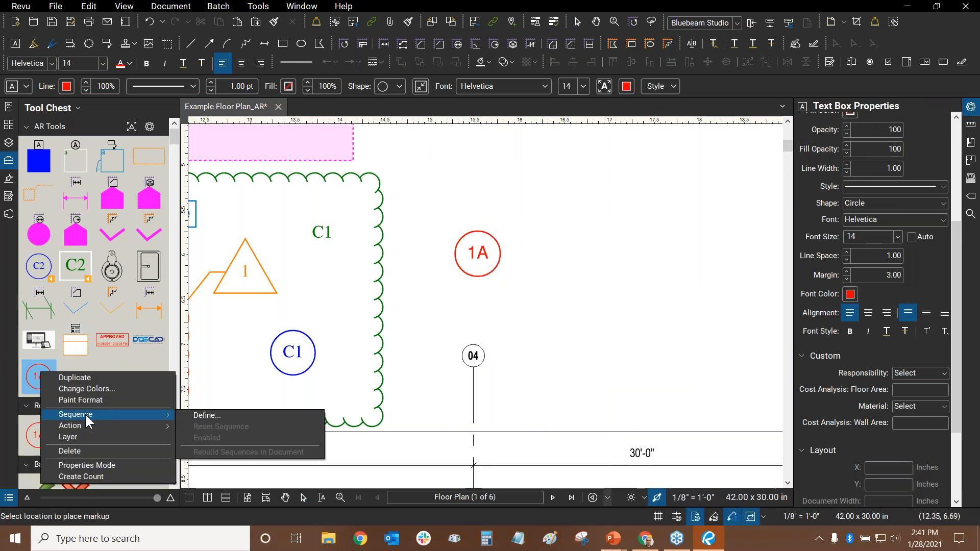
left_click(206, 415)
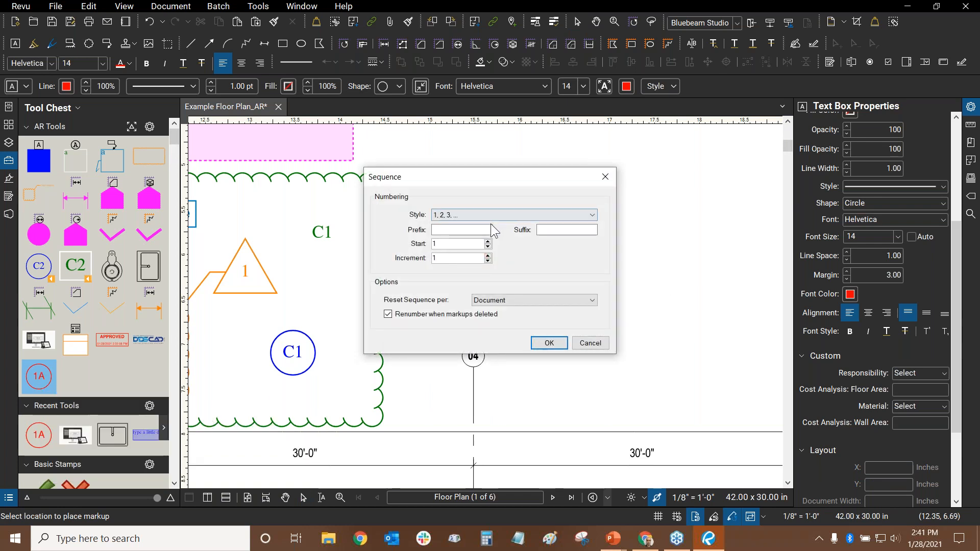
mouse_move(509, 173)
left_mouse_down()
mouse_move(678, 179)
mouse_move(657, 179)
left_mouse_up()
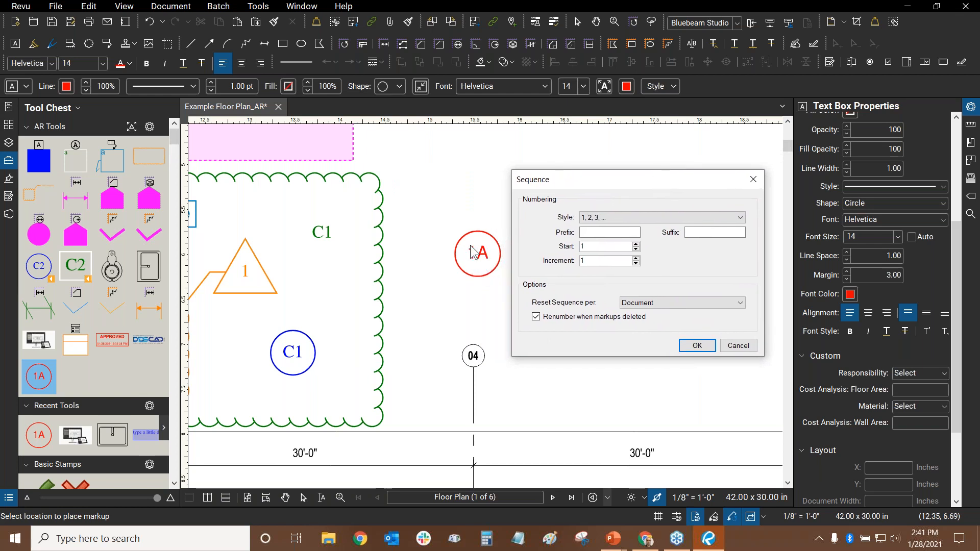
left_click(620, 216)
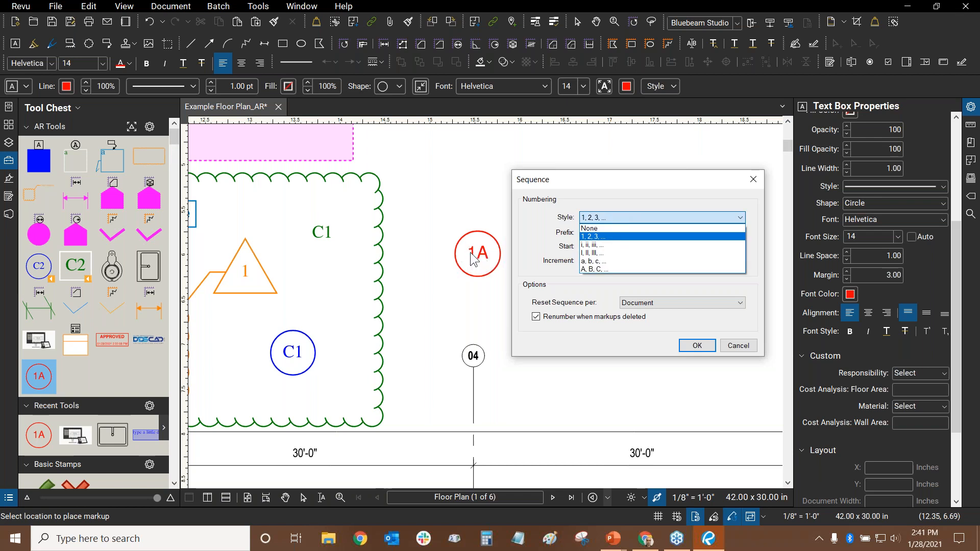
left_click(574, 195)
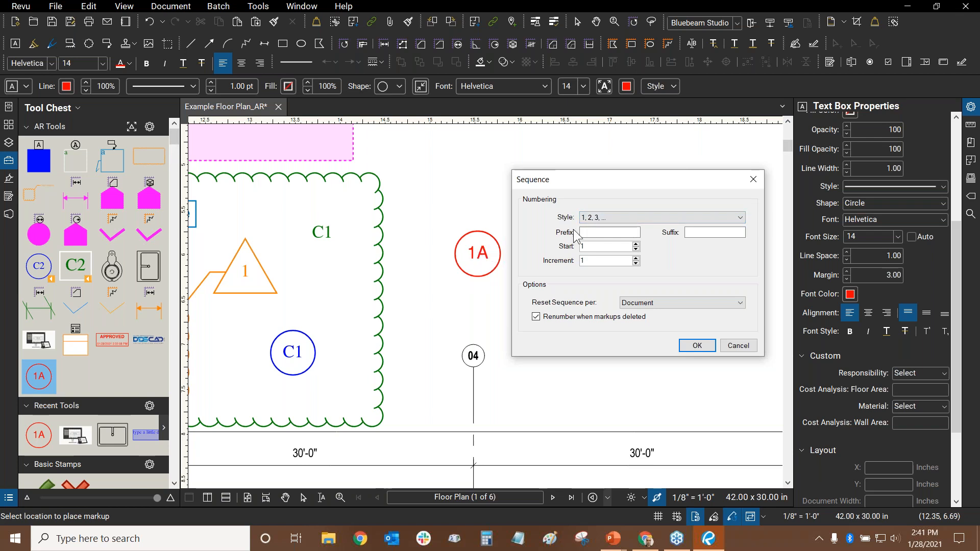
left_click(615, 213)
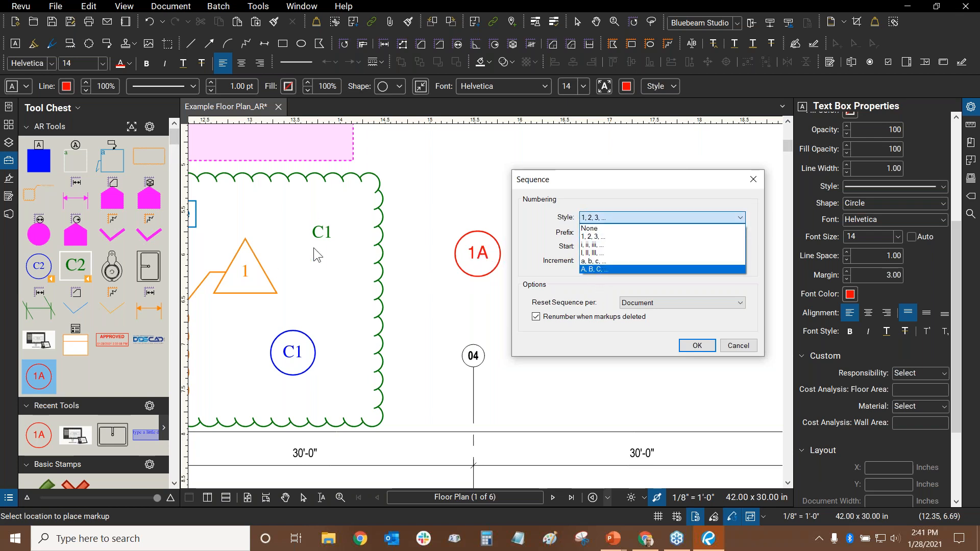
left_click(595, 269)
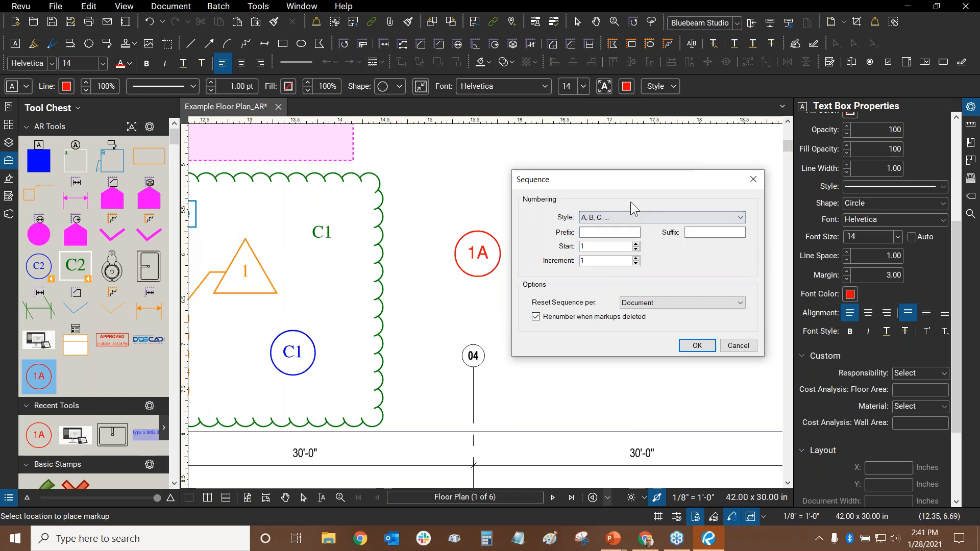
- Give the sequence the prefix 1, make it reset per Page, and accept the sequence definition
left_click(614, 231)
type("1")
left_click(636, 249)
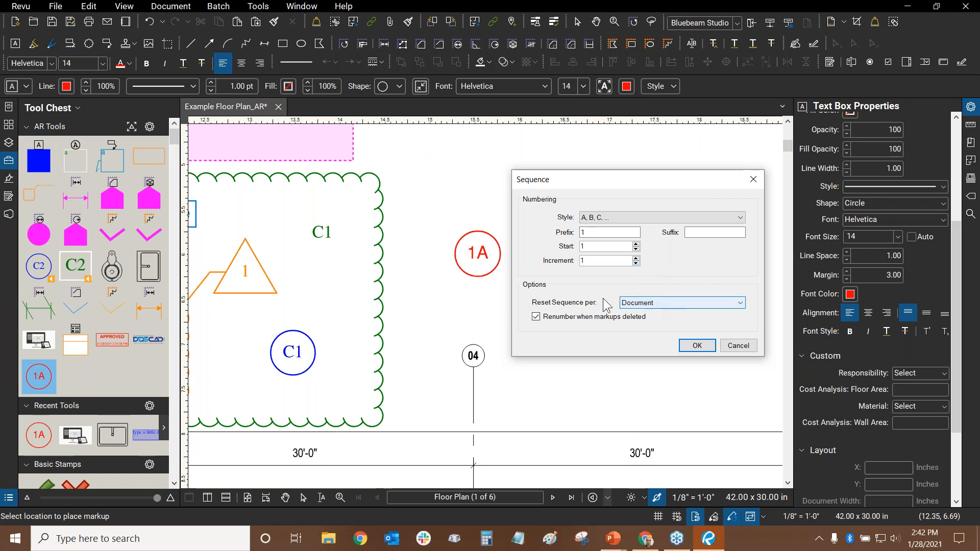
left_click(676, 302)
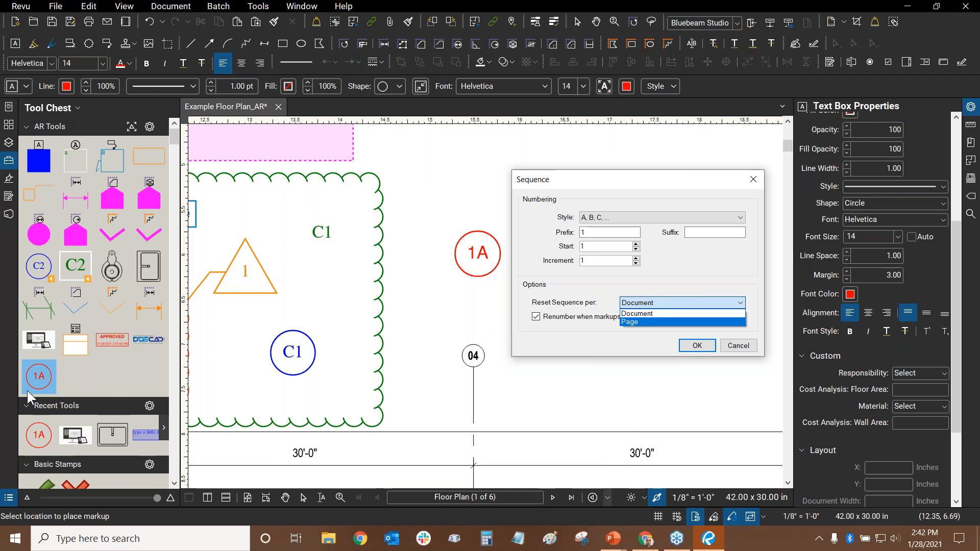
left_click(631, 323)
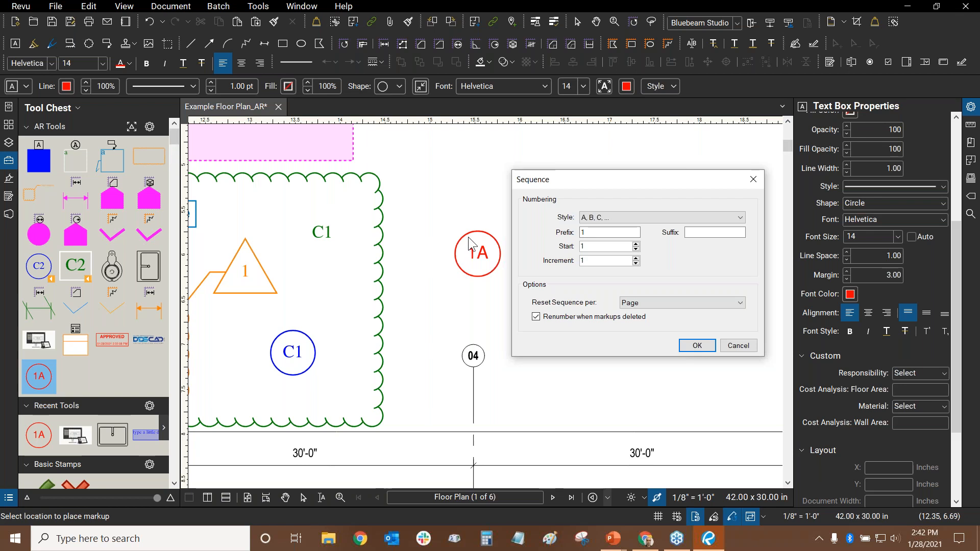
left_click(36, 386)
left_click(697, 346)
- Place a circular 1A label from the sequenced tool between grid bubbles 04 and 05, below the original 1A circle
left_click_drag(573, 267, 542, 276)
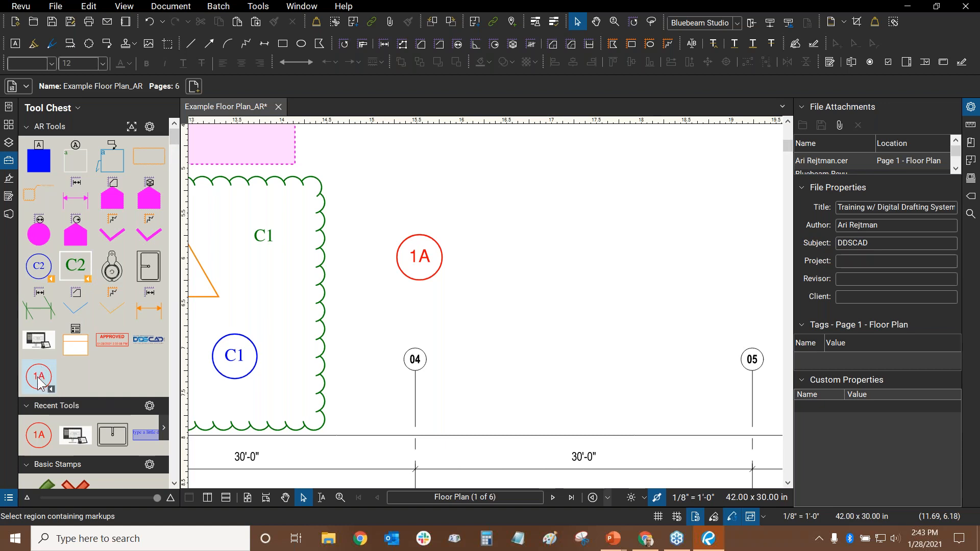
left_click(38, 377)
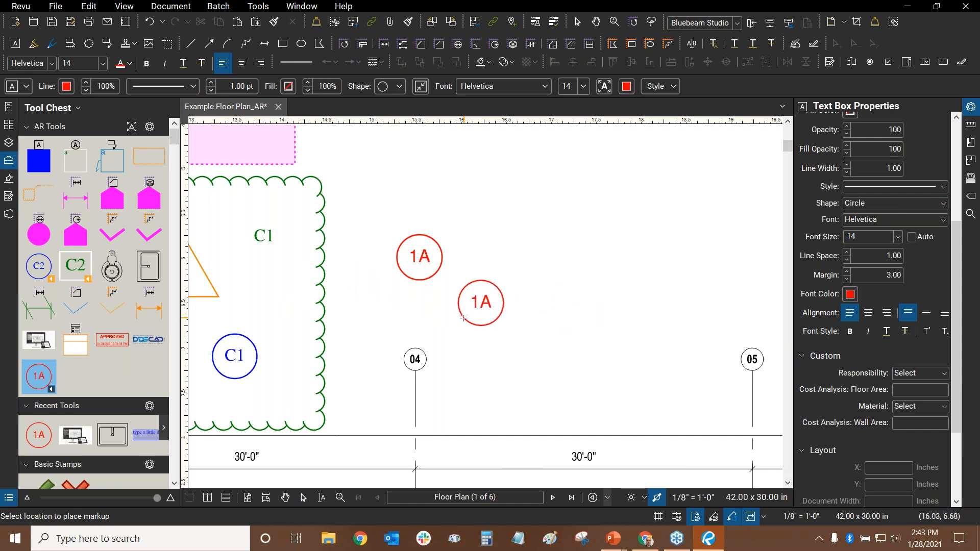
left_click(455, 333)
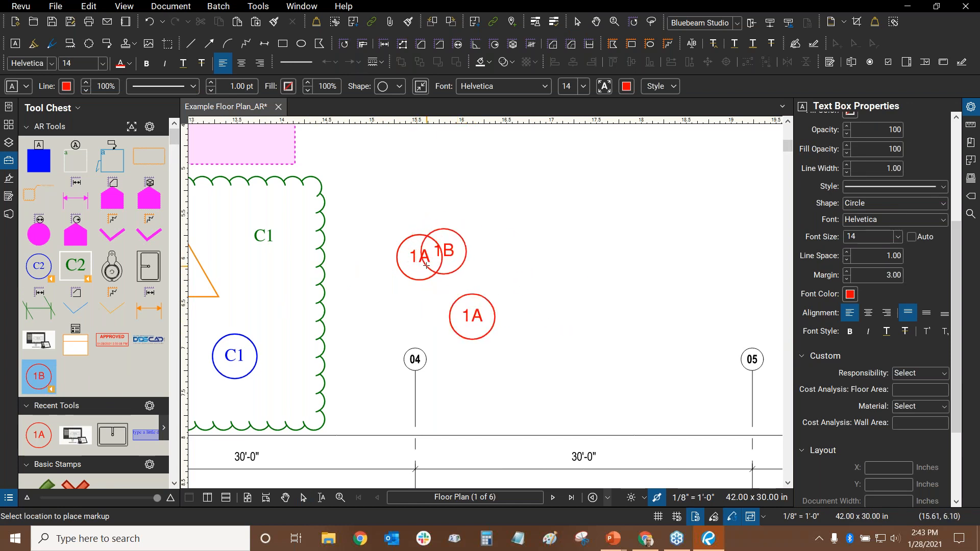
key("Escape")
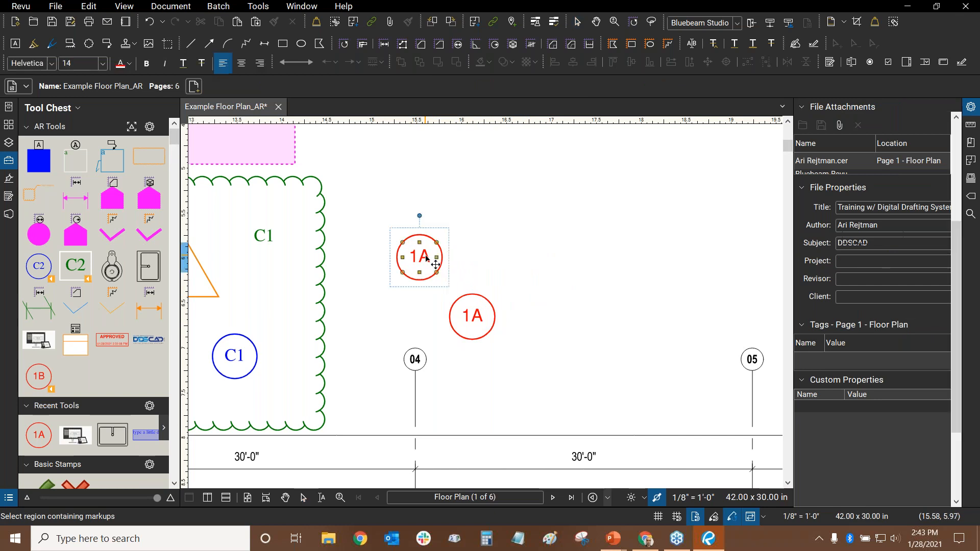
- Delete the original 1A circle above grid bubble 04 and move the sequenced 1A label into its place
left_click(428, 258)
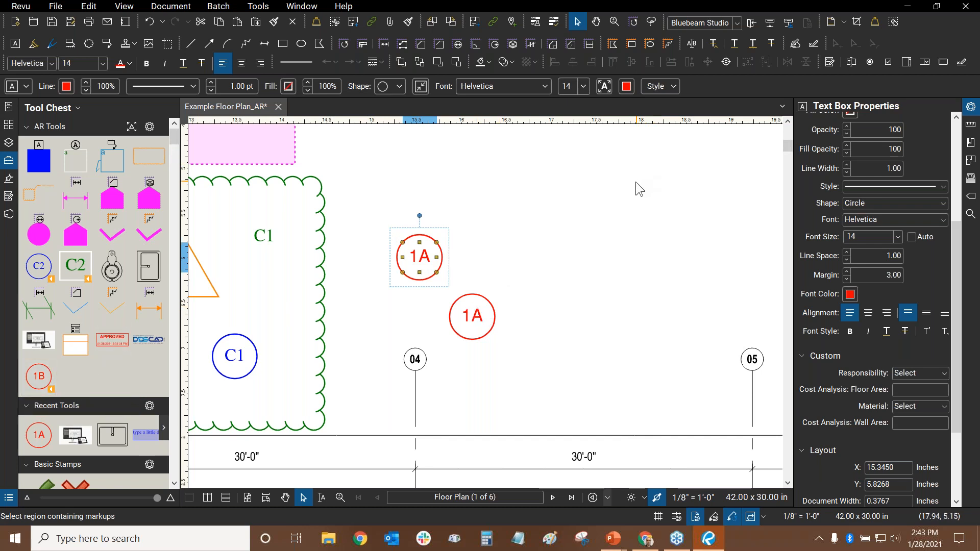
key("Delete")
left_click_drag(478, 317, 434, 263)
- Place the sequenced circular labels 1B through 1F in the blank area above grid bubbles 04 and 05
left_click(39, 376)
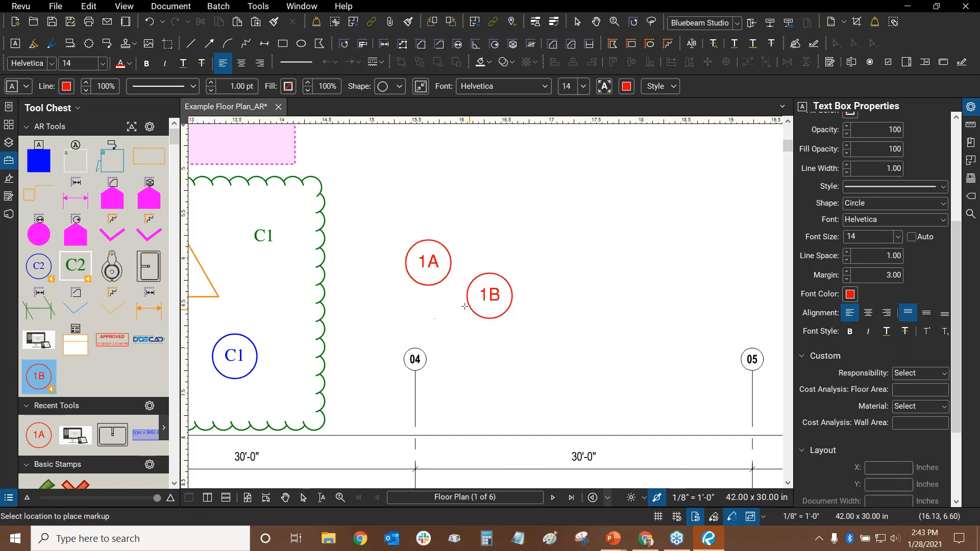
left_click(472, 311)
left_click(543, 257)
left_click(601, 323)
scroll(489, 271, "down", 2)
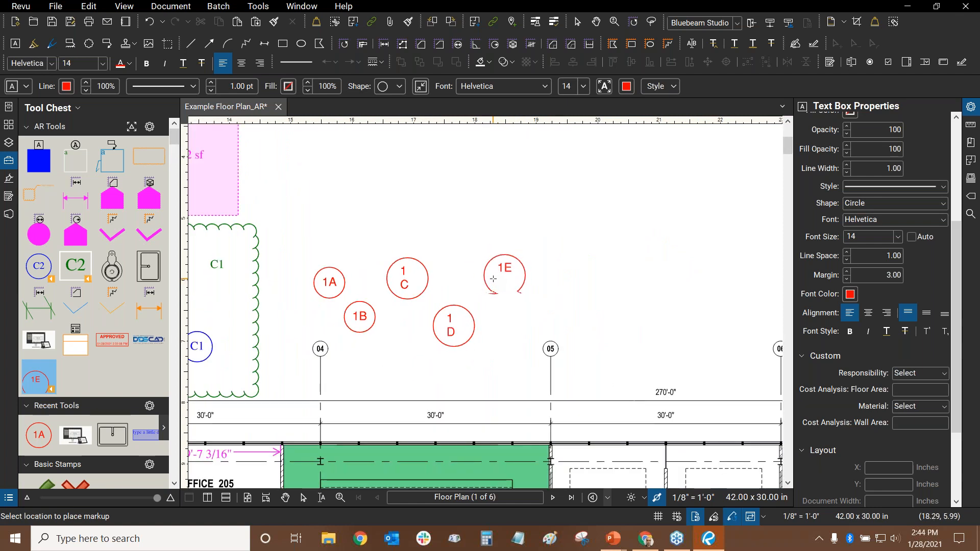
left_click(488, 260)
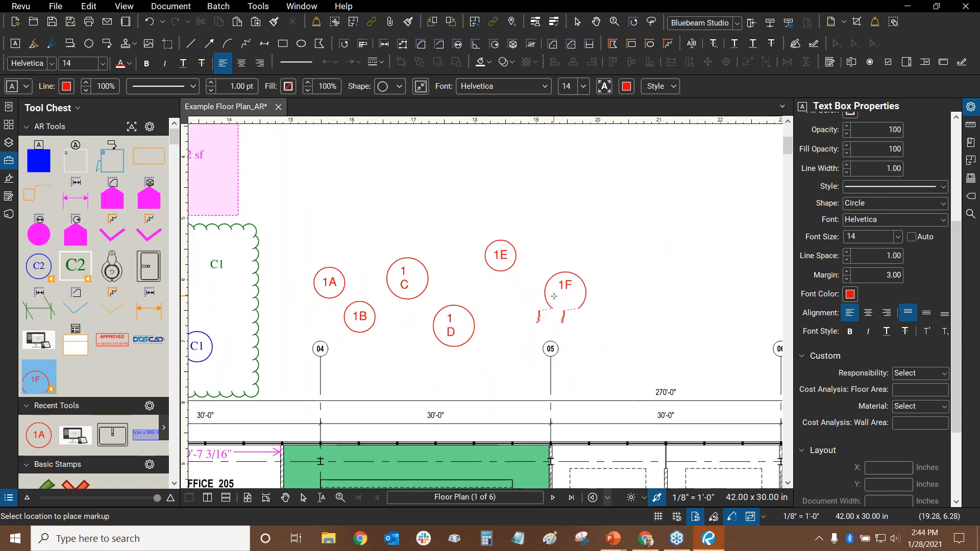
left_click(555, 282)
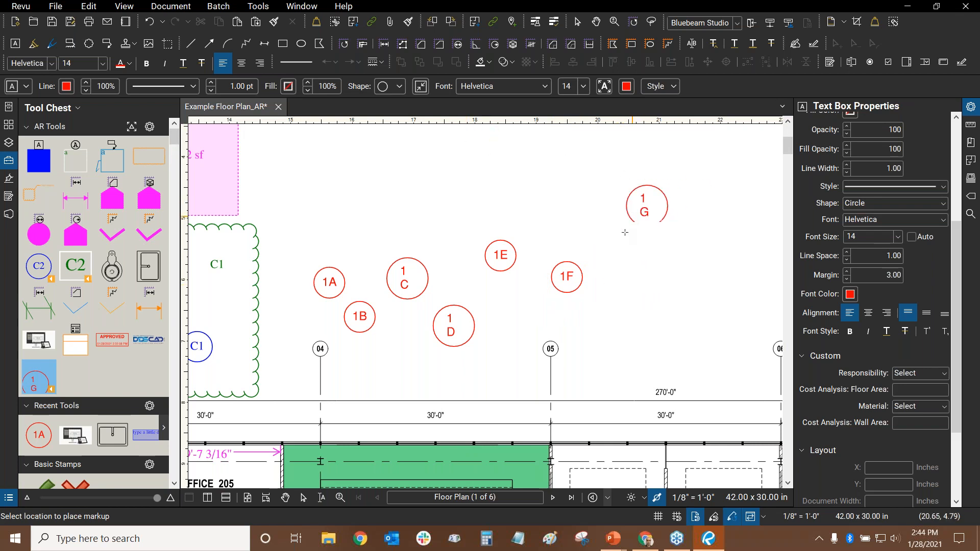
left_click_drag(626, 231, 613, 245)
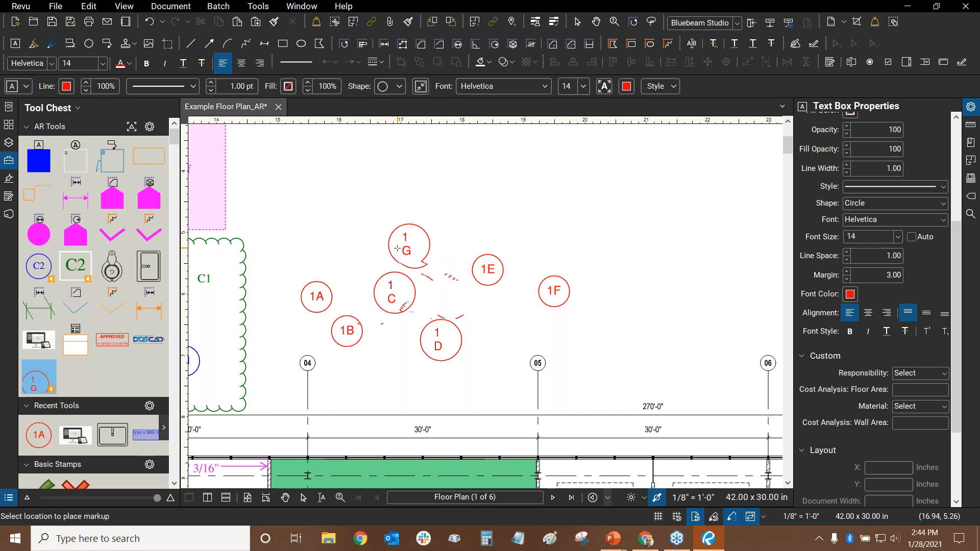
key("Escape")
- Place three more sequenced labels, 1G, 1H and 1I, in the blank area above and beside the existing circles
scroll(332, 304, "up", 2)
left_click(331, 304)
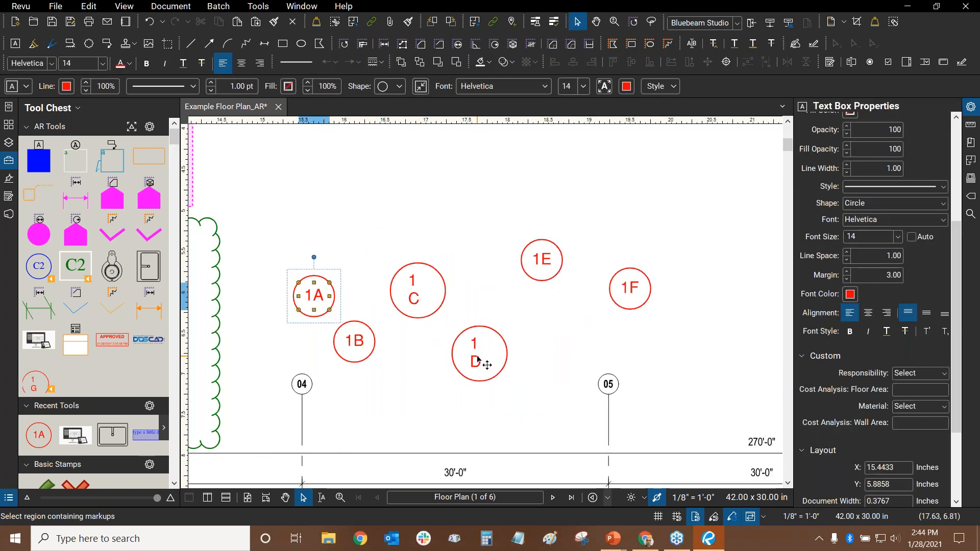
left_click(475, 182)
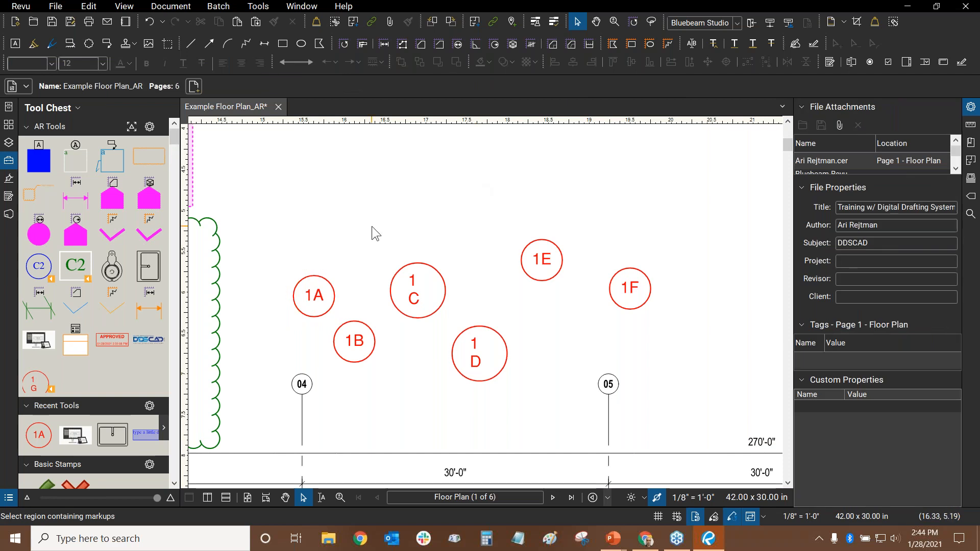
left_click(38, 382)
scroll(530, 214, "down", 3)
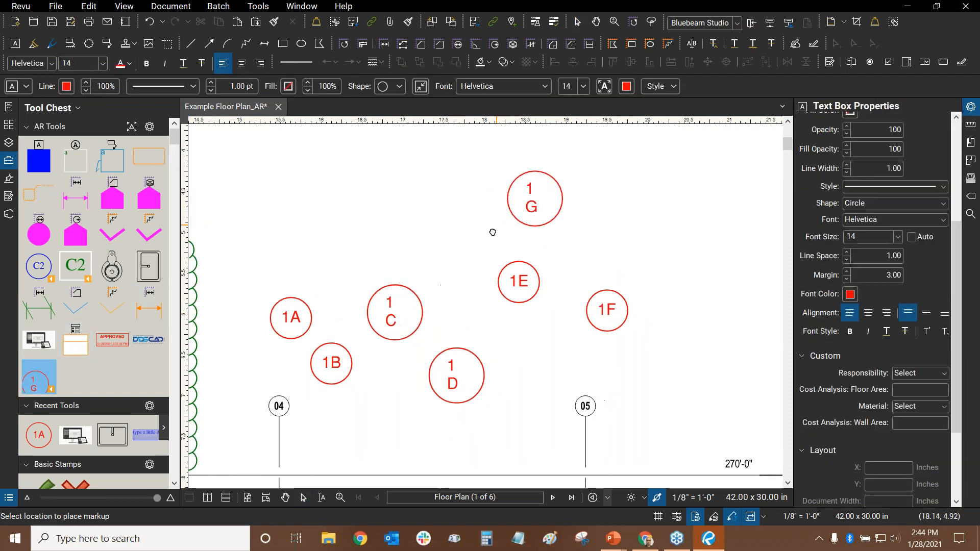
left_click(549, 233)
left_click(612, 266)
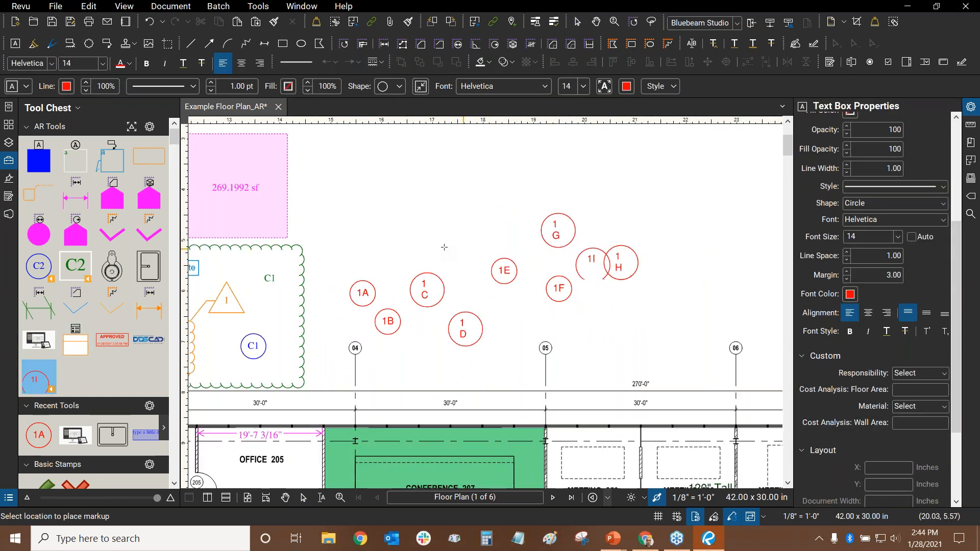
left_click(450, 219)
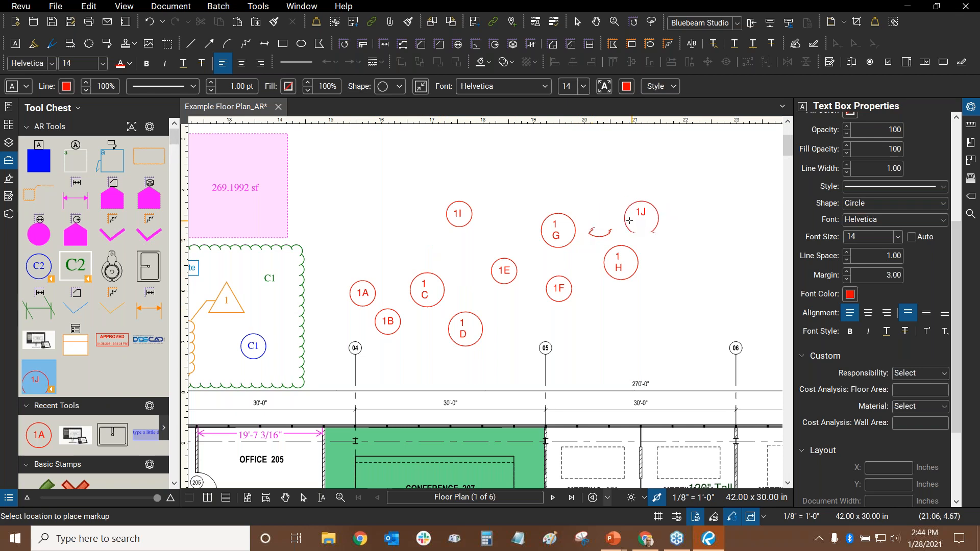
key("Escape")
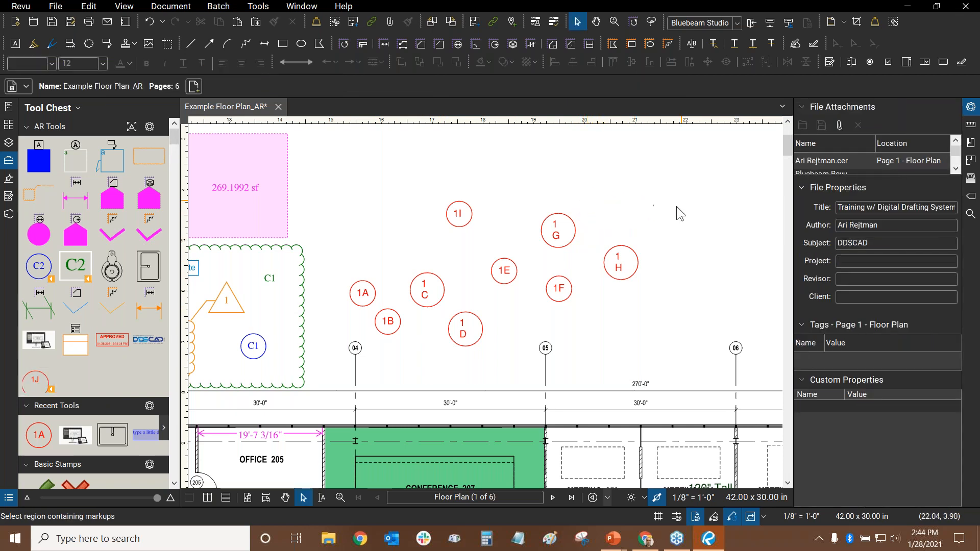
- Widen the 1G circle so its text fits on one line, and autosize it around the text
left_click_drag(693, 169, 576, 230)
left_click(569, 230)
left_click(420, 86)
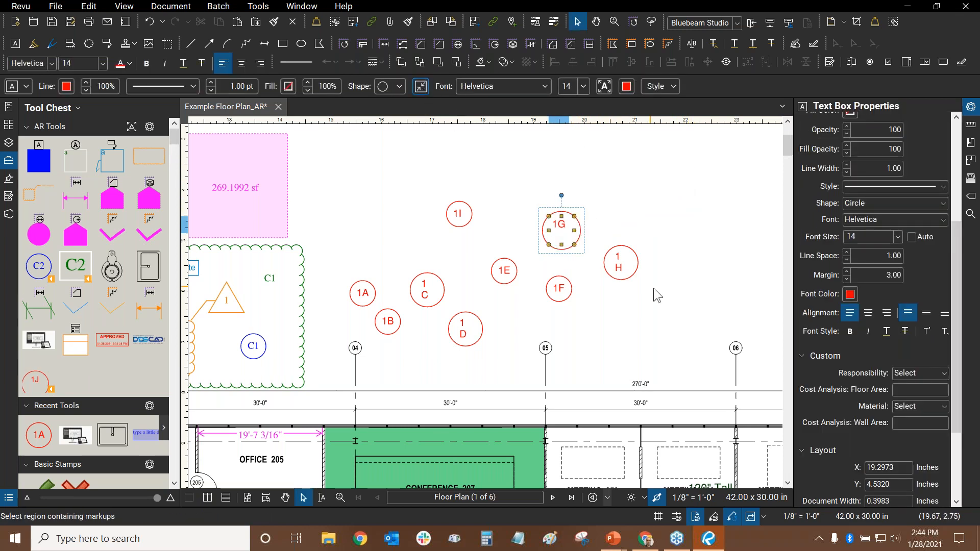
left_click(626, 290)
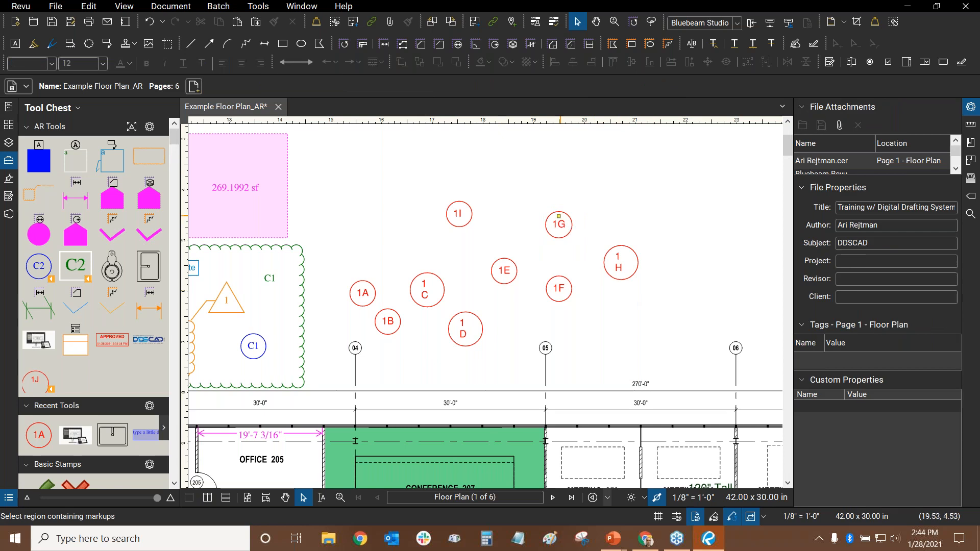
left_click(618, 274)
- Select all the red circular labels from 1A to 1I together and delete them from the floor plan
left_click_drag(683, 167, 326, 363)
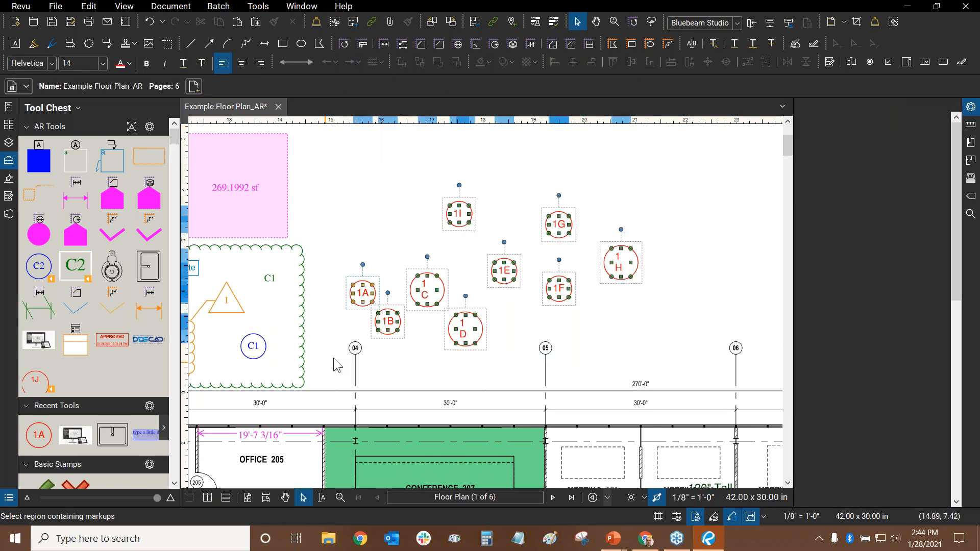
key("Delete")
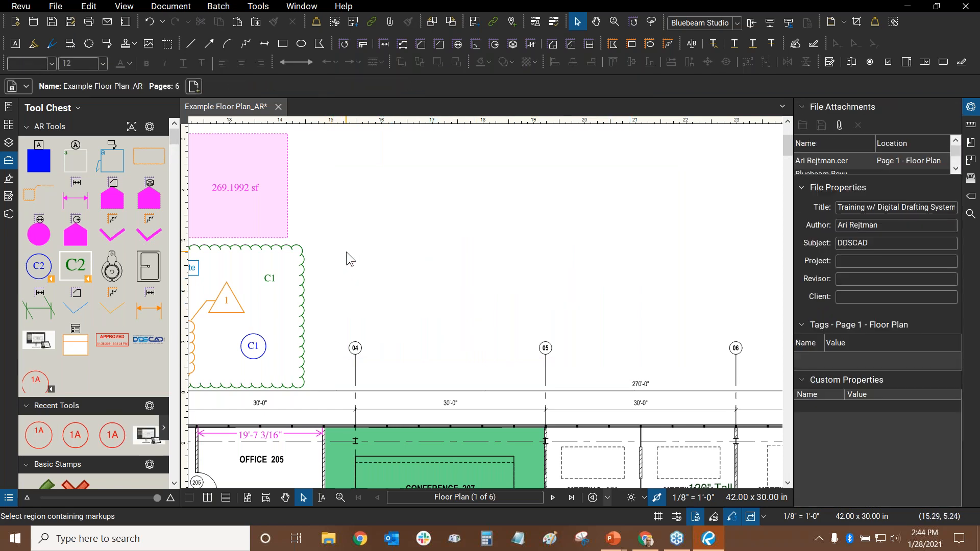
left_click_drag(346, 252, 473, 266)
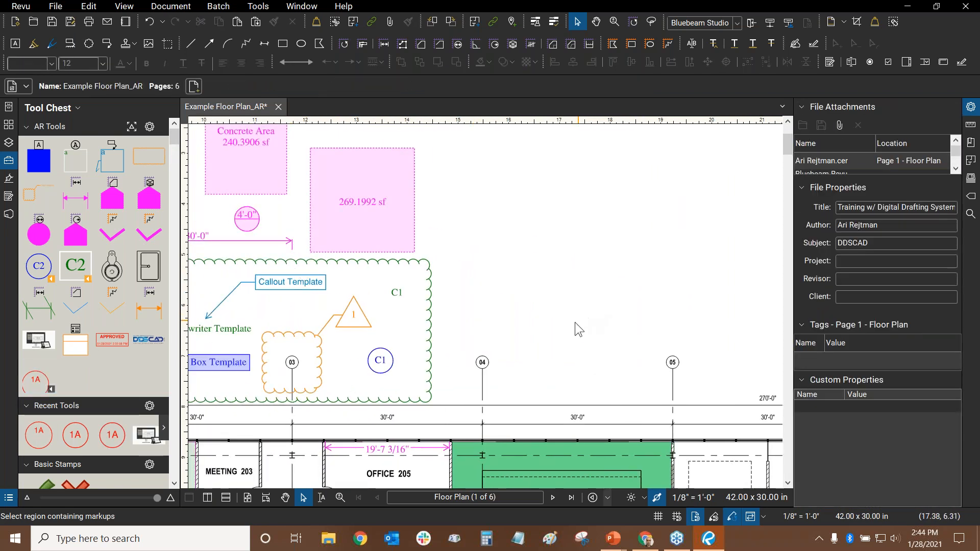
left_click_drag(473, 282, 675, 301)
mouse_move(652, 253)
left_mouse_down()
mouse_move(640, 281)
mouse_move(666, 258)
left_mouse_up()
scroll(642, 282, "down", 1)
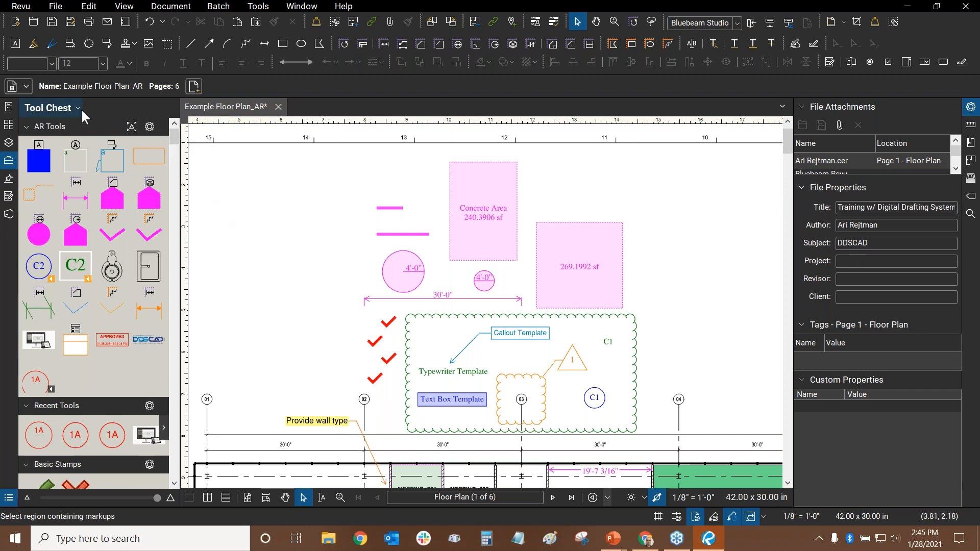
- Save the AR Tools tool set and try to export it as the Bluebeam Tool Set file AR Tools.btx
key("ctrl")
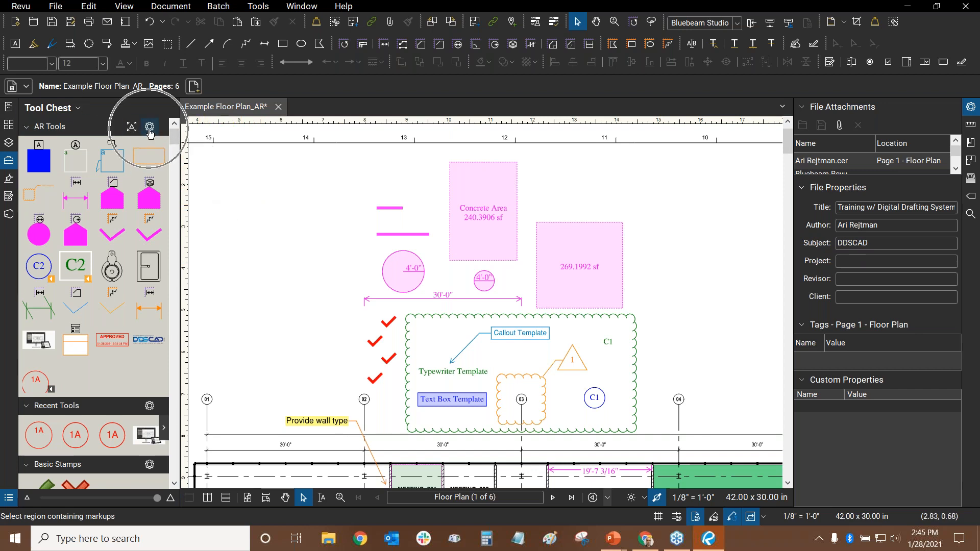
left_click(146, 128)
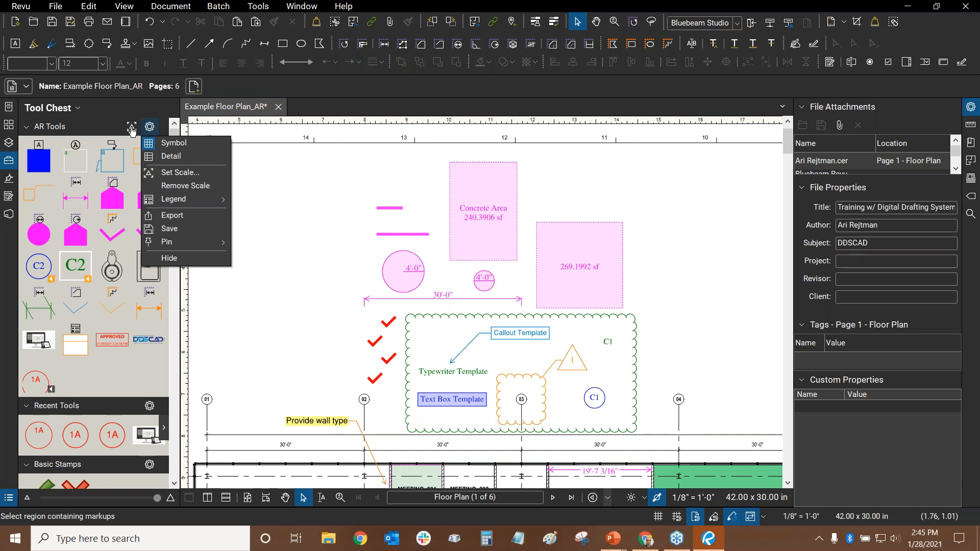
left_click(120, 113)
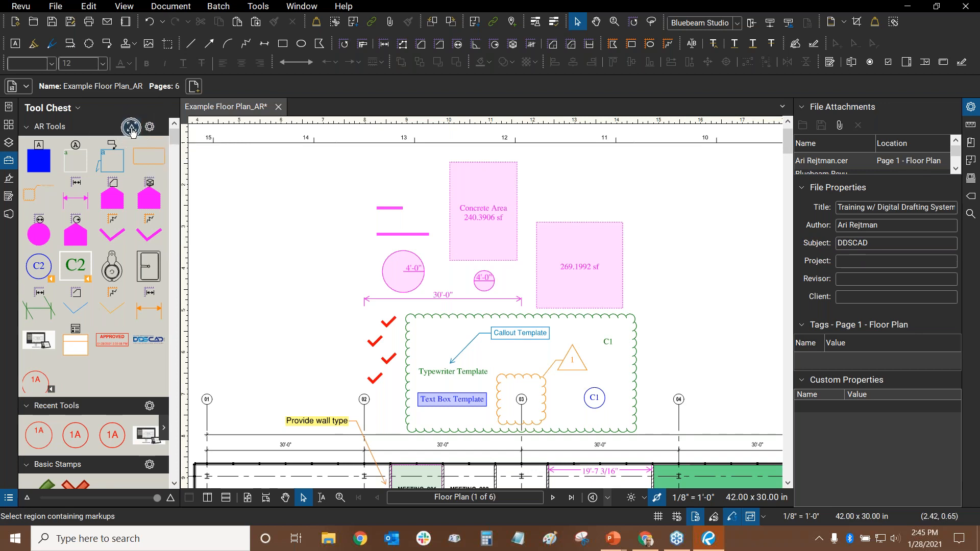
left_click(151, 128)
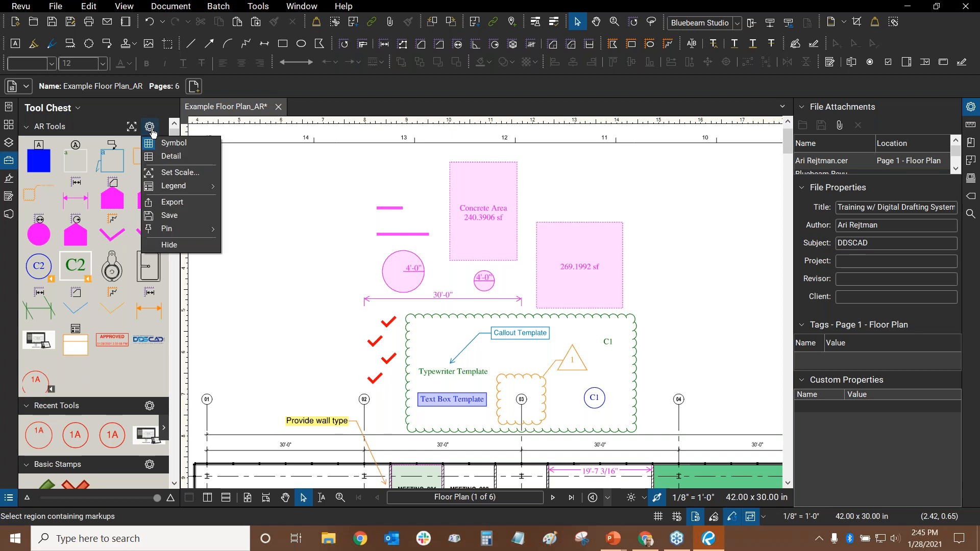
left_click(163, 203)
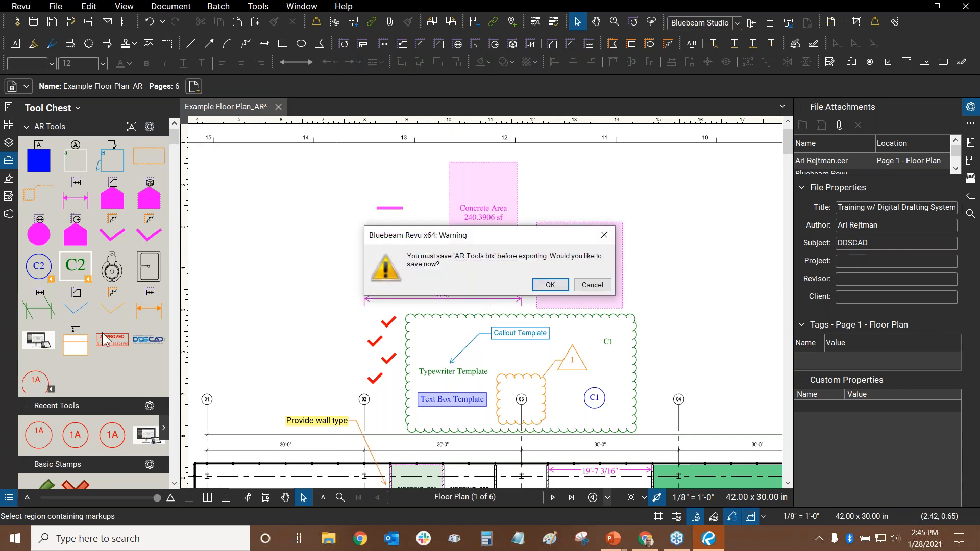
left_click(541, 285)
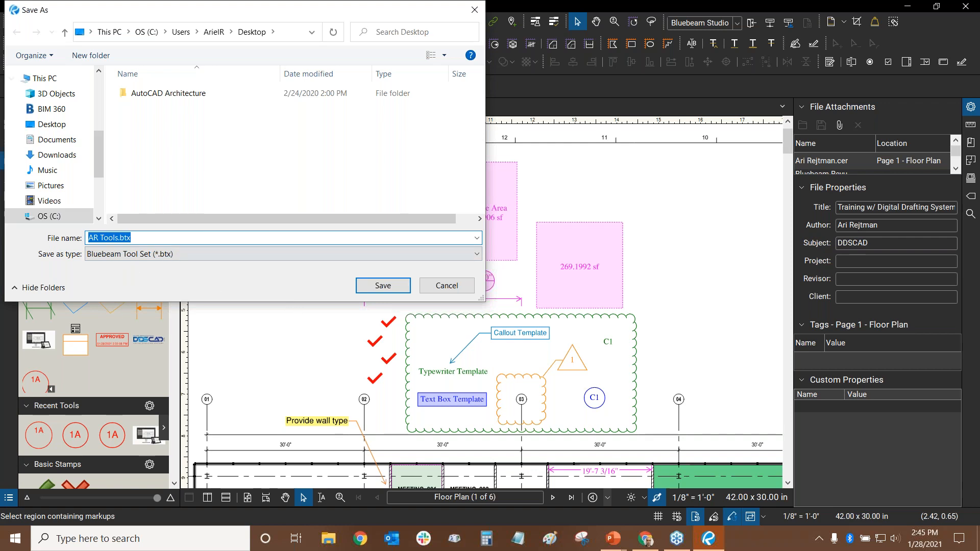
left_click(445, 285)
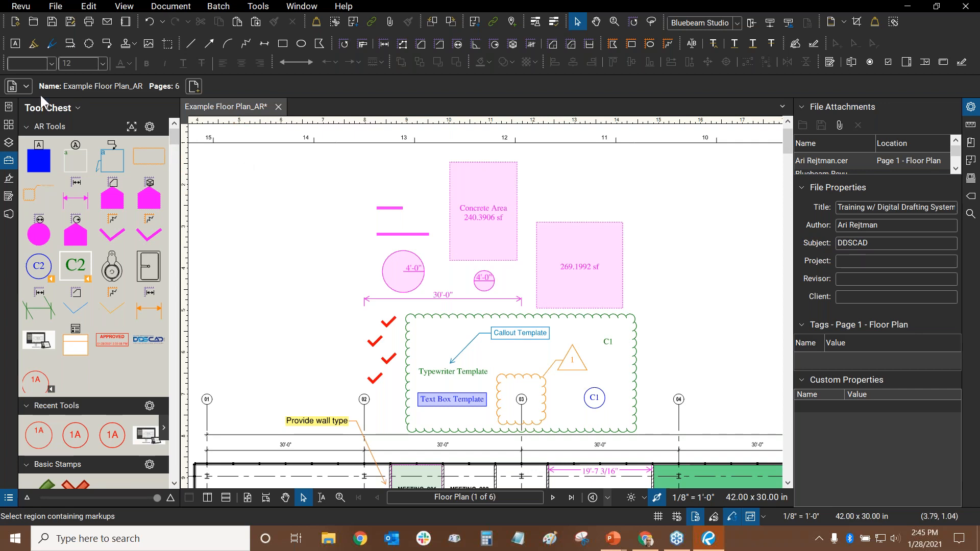
- Review the AR Tools, My Tools and Recent Tools entries in Manage Tool Sets
left_click(50, 109)
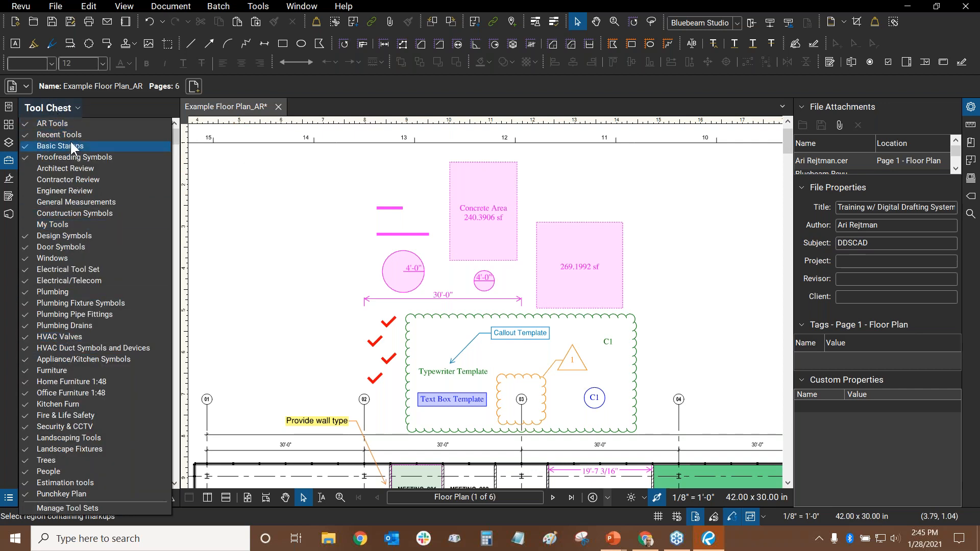
left_click(69, 508)
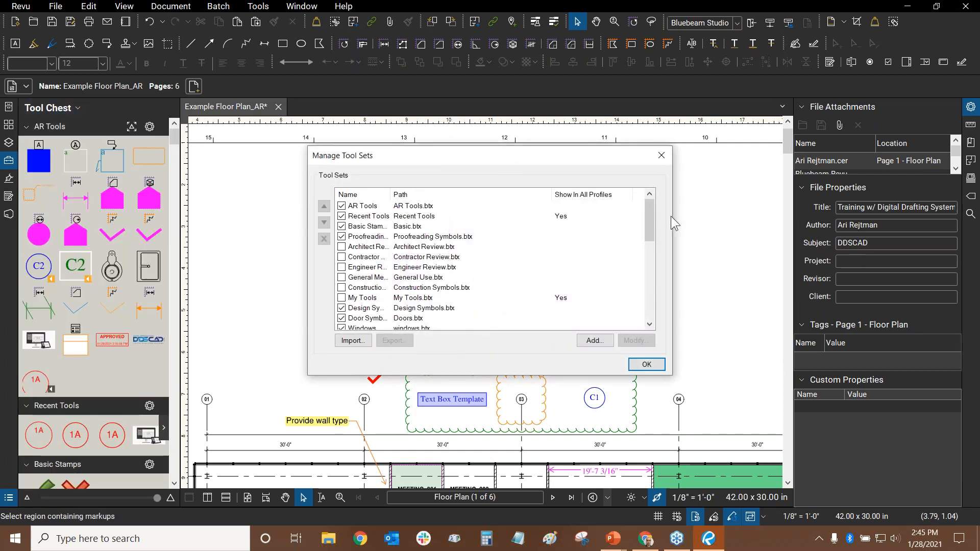
left_click(371, 206)
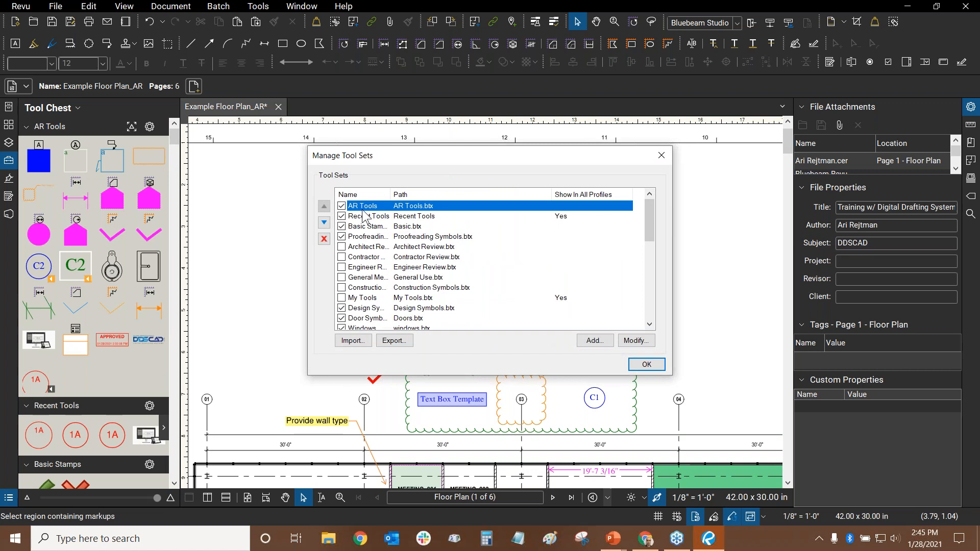
left_click(366, 298)
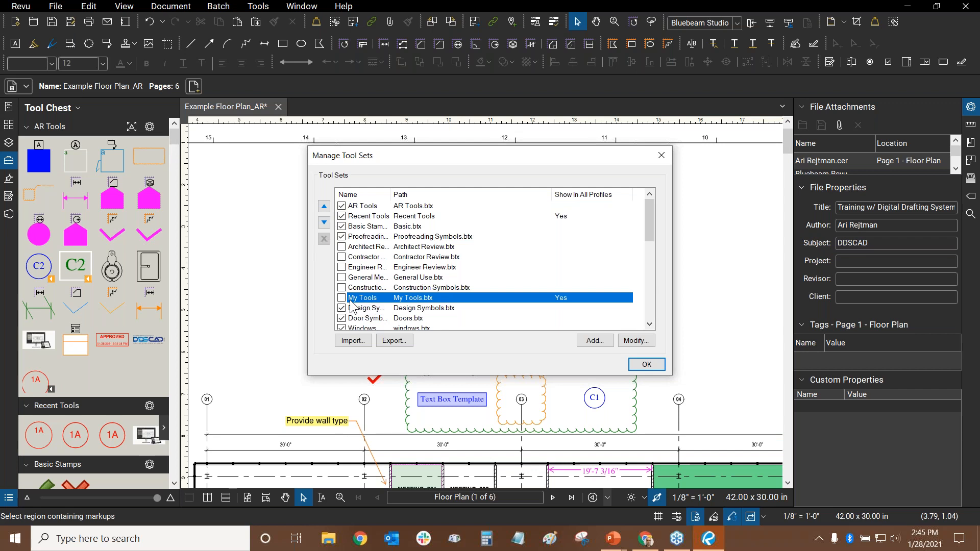
left_click(360, 216)
mouse_move(654, 210)
left_mouse_down()
mouse_move(651, 296)
mouse_move(651, 203)
left_mouse_up()
left_click(646, 364)
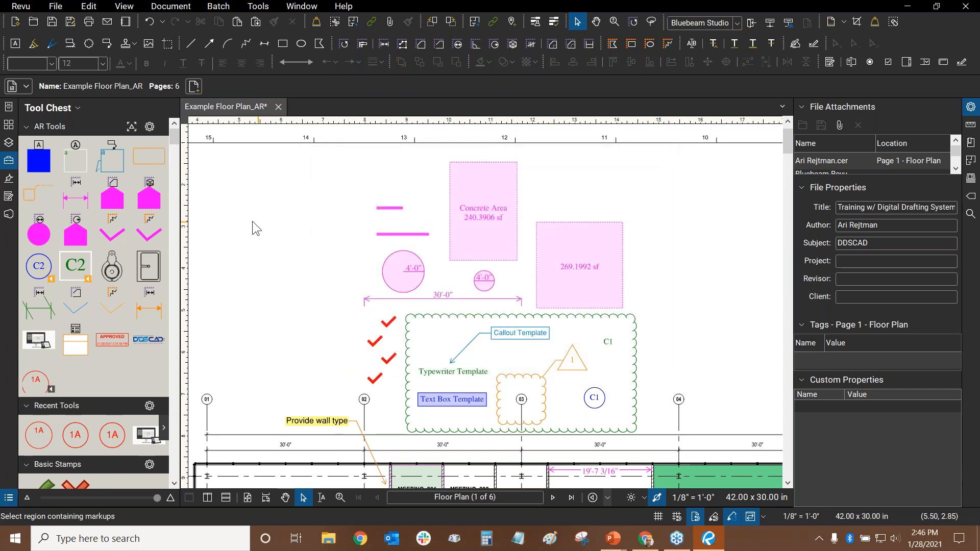
- Check the AR Tools set's options and look through the Manage Tool Sets list down to Punchkey Plan
left_click(78, 108)
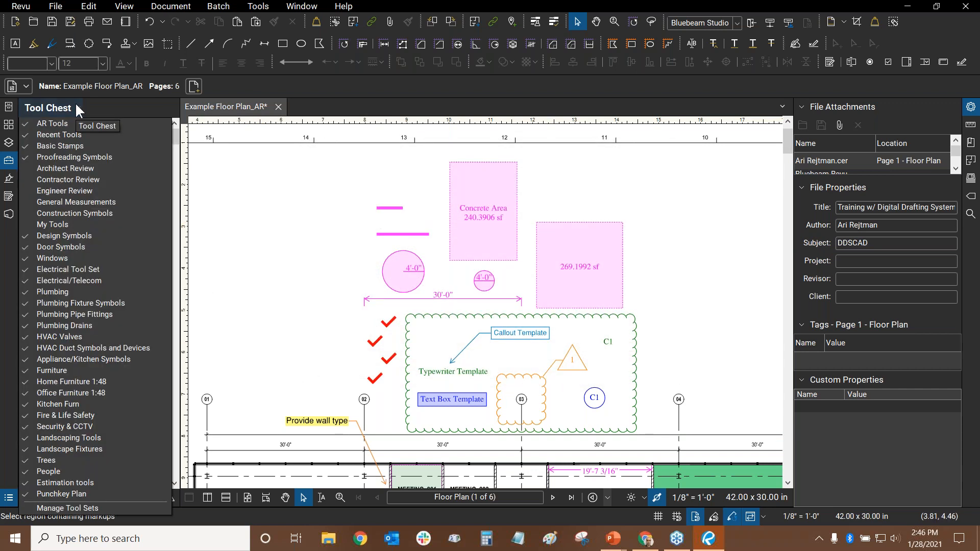
left_click(78, 108)
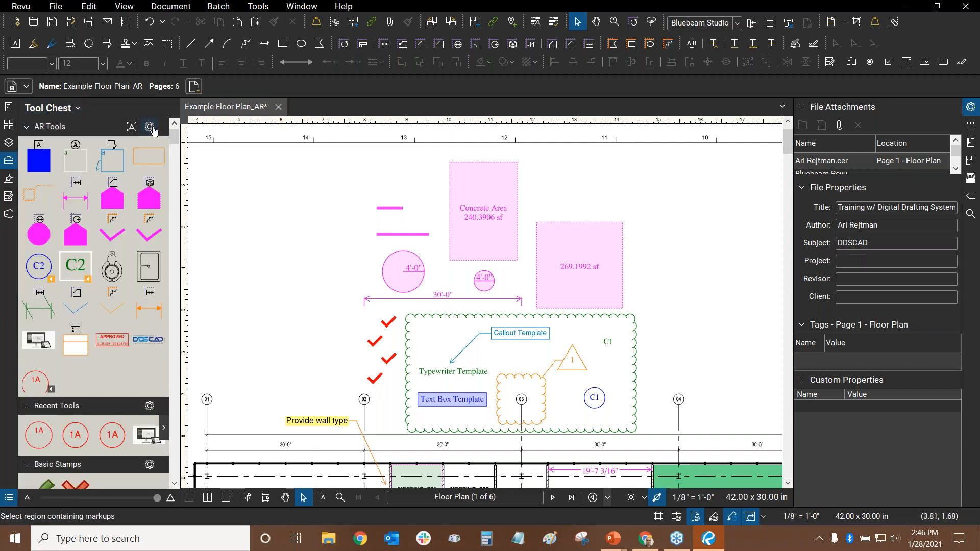
left_click(150, 128)
left_click(307, 219)
left_click(62, 109)
left_click(81, 507)
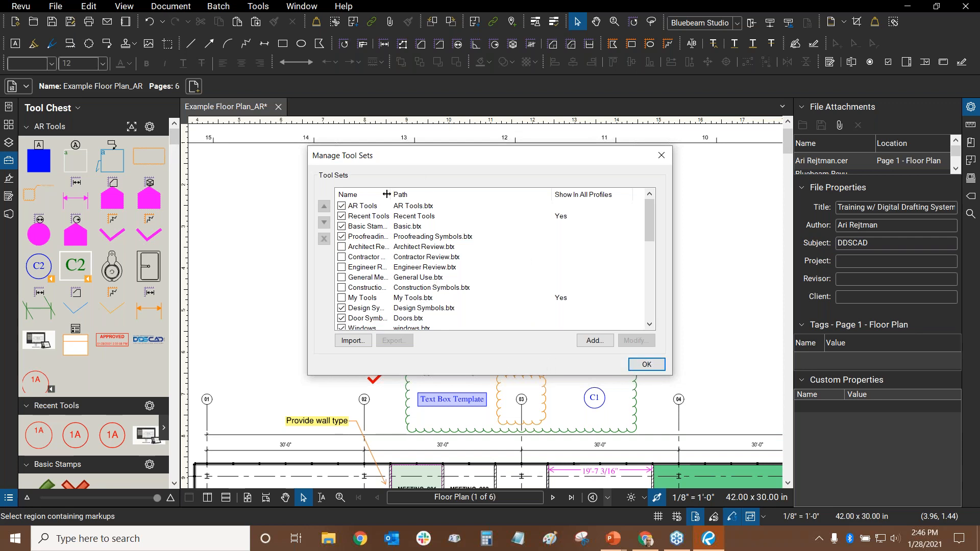
left_click(361, 207)
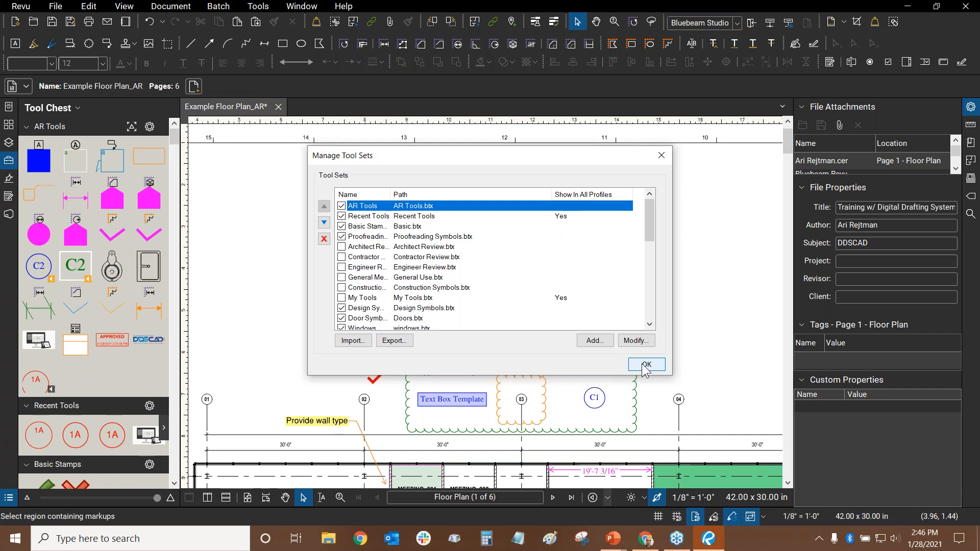
left_click_drag(647, 215, 656, 306)
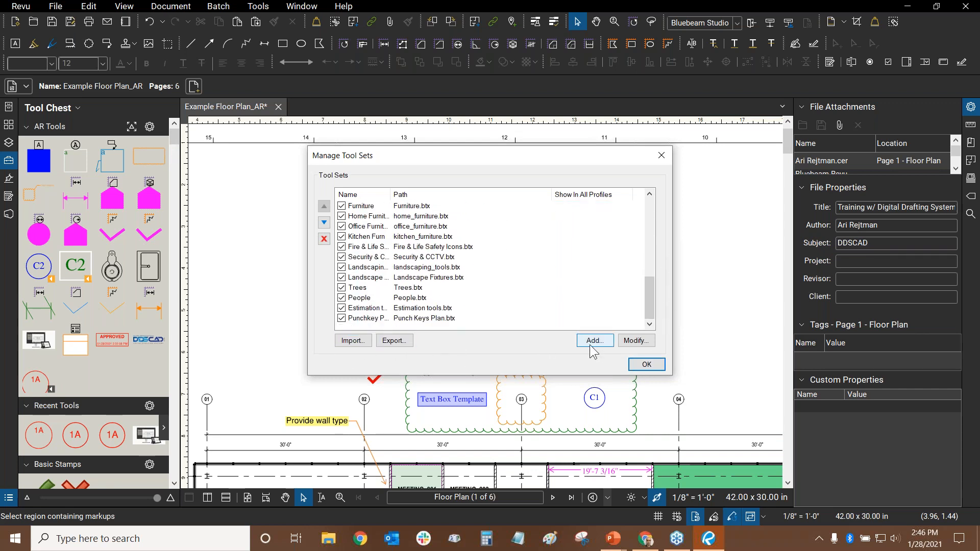
left_click(645, 364)
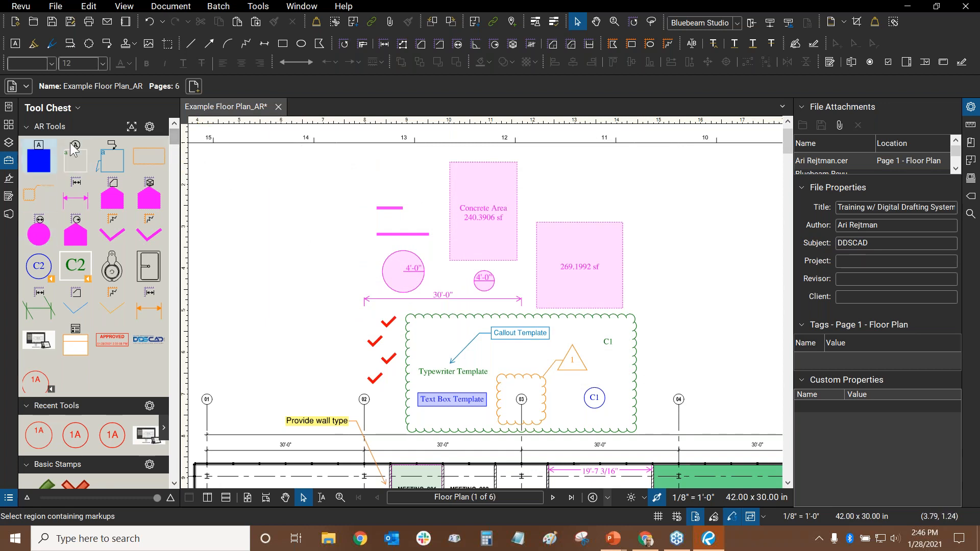
scroll(175, 141, "down", 6)
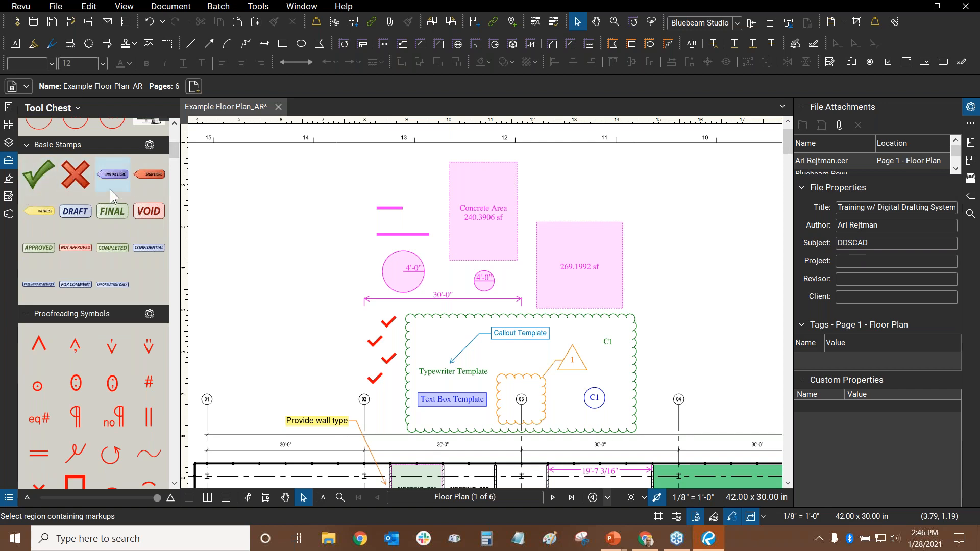
left_click(37, 183)
scroll(375, 220, "up", 5)
scroll(376, 220, "down", 6)
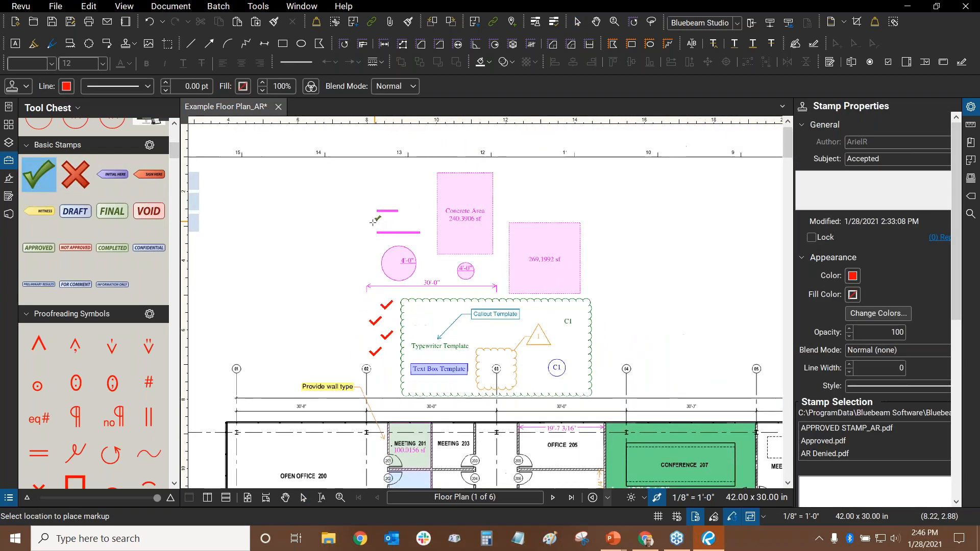
left_click_drag(343, 227, 369, 225)
scroll(319, 421, "up", 2)
left_click_drag(300, 371, 351, 316)
scroll(299, 309, "up", 5)
scroll(299, 309, "down", 9)
key("Escape")
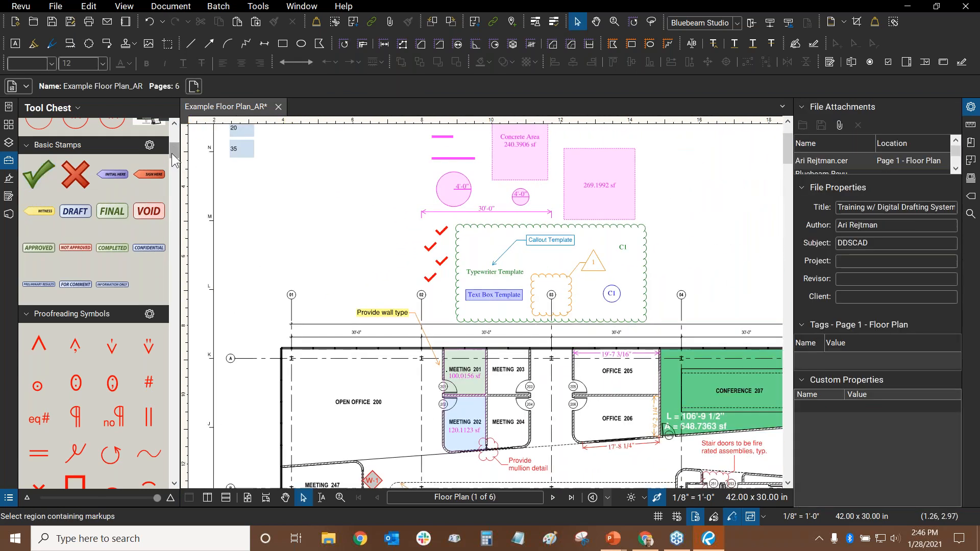
- Browse the Tool Chest's remaining tool sets through People, Estimation tools and Punchkey Plan, and return to AR Tools
scroll(174, 175, "down", 6)
left_click_drag(174, 176, 149, 445)
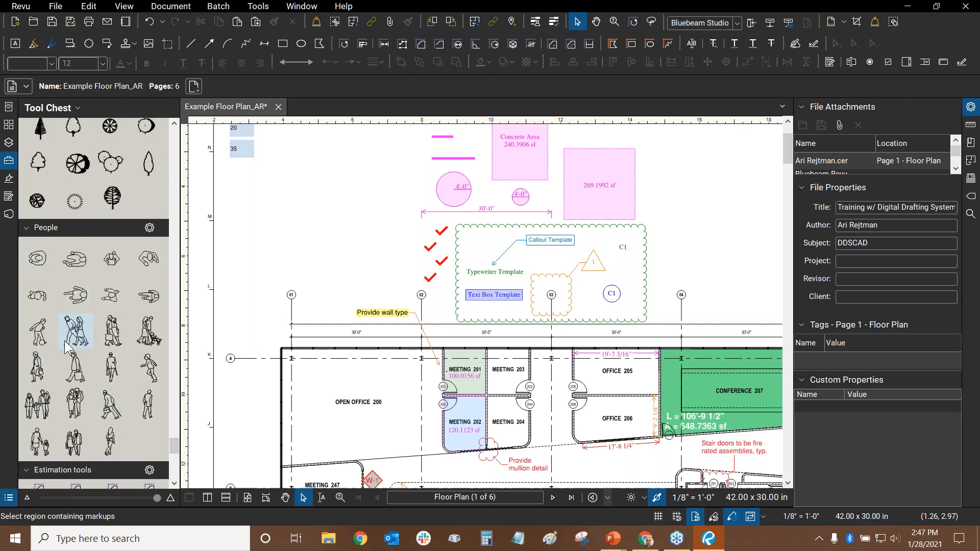
mouse_move(173, 448)
left_mouse_down()
mouse_move(174, 480)
mouse_move(173, 461)
left_mouse_up()
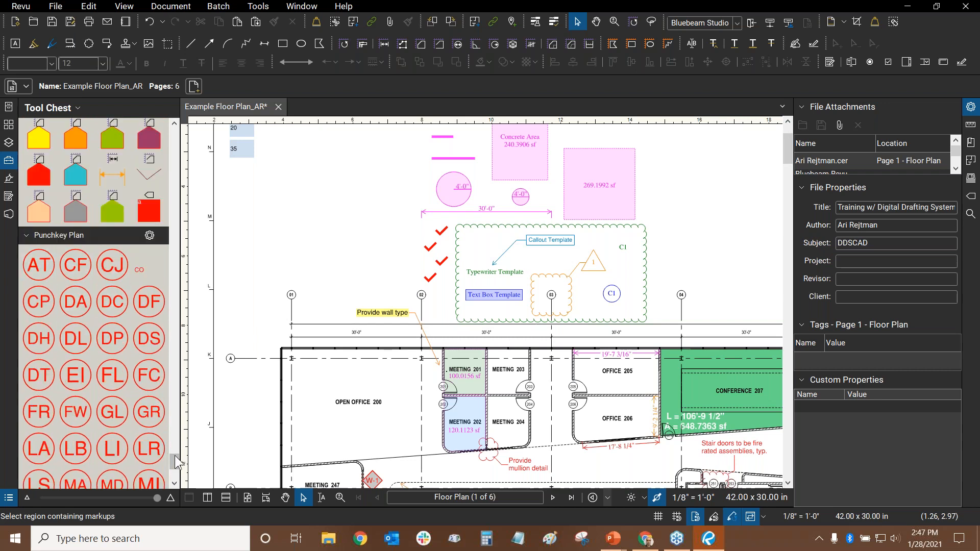
left_click_drag(174, 470, 173, 134)
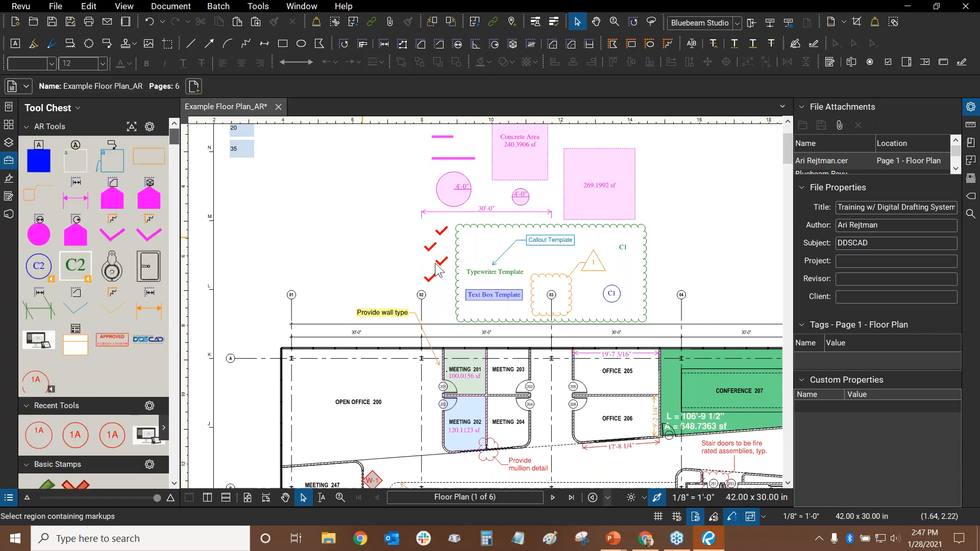
- Show the Questions slide in the PowerPoint slide show and return to the full floor plan page in Bluebeam Revu
scroll(509, 225, "down", 5)
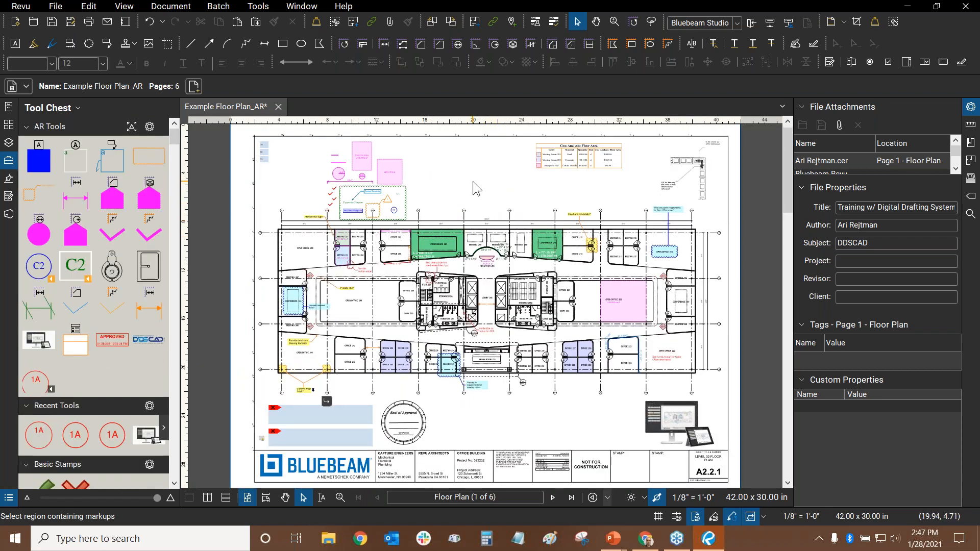
key("alt+Tab")
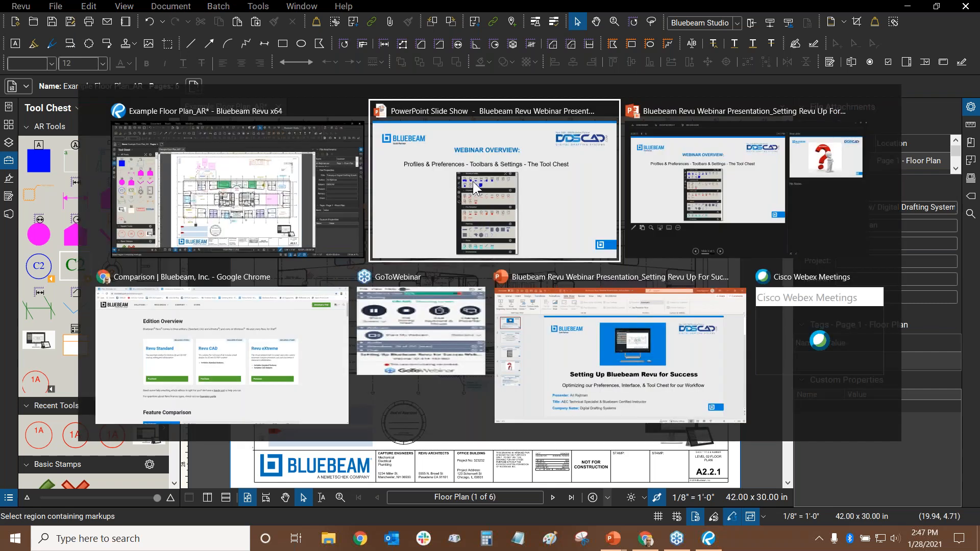
key("Right")
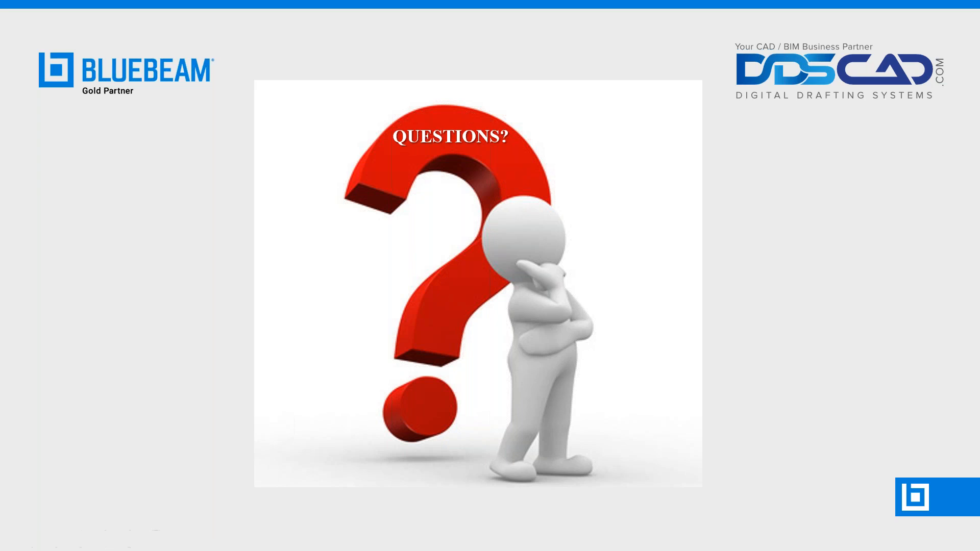
key("alt+Tab")
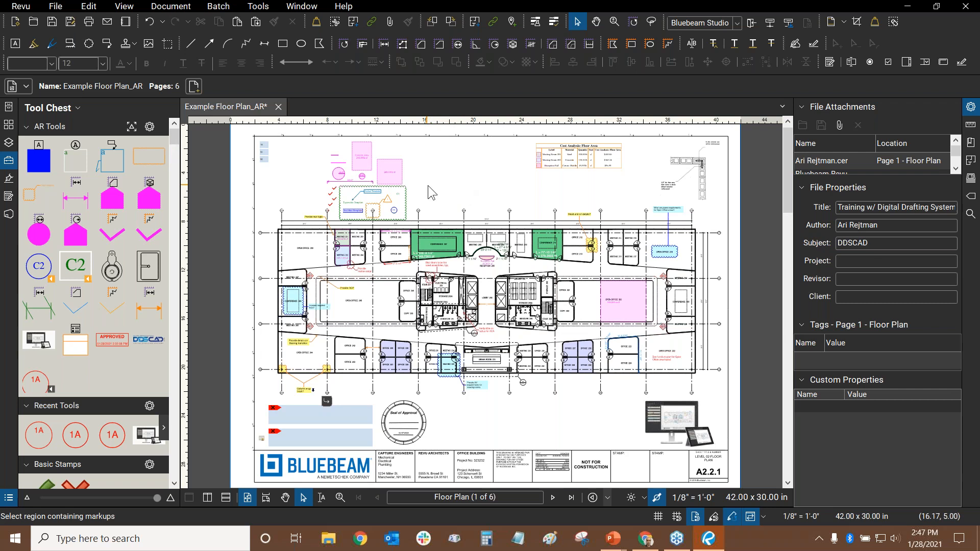
- Look up the Unregister option for the Revu installation
left_click(19, 7)
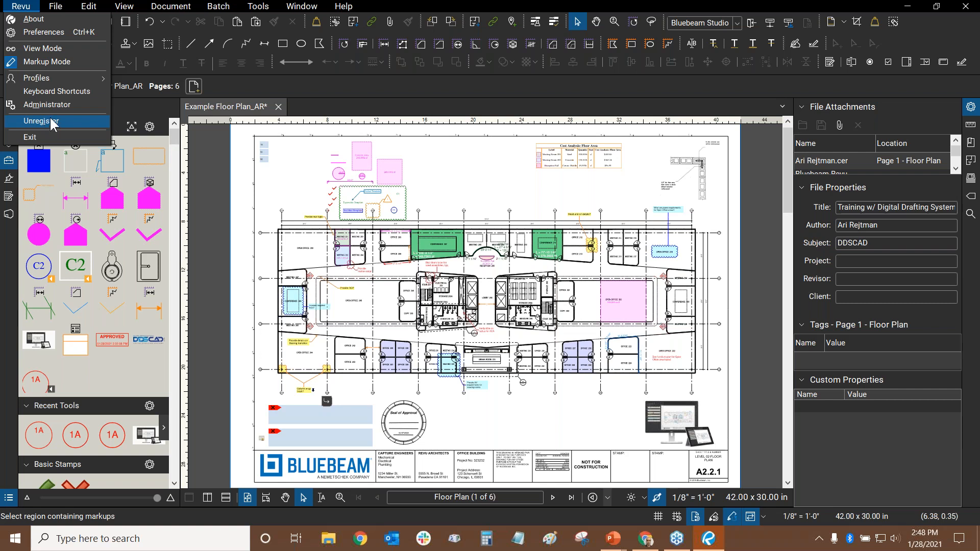
left_click(440, 195)
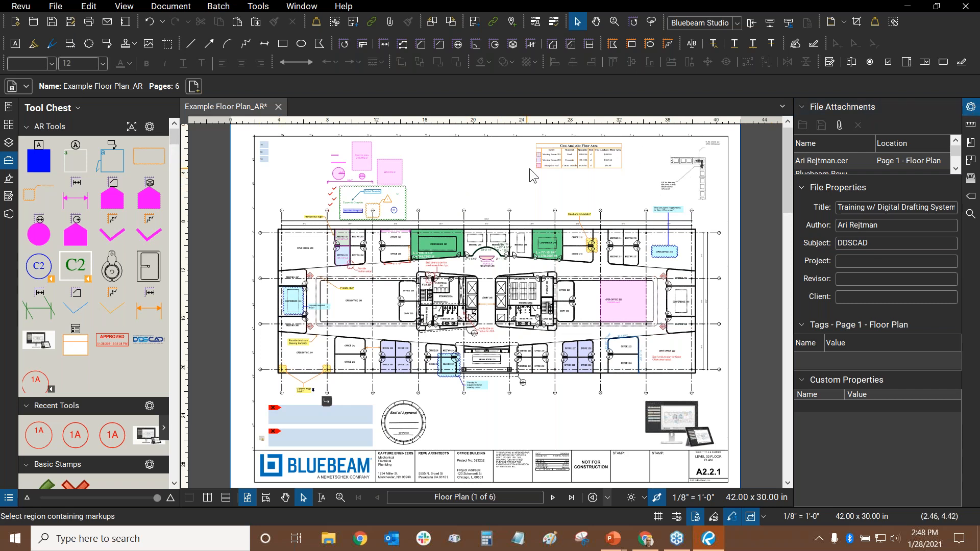
- Show the Floor Plan page's scale settings and look through the preset scales, leaving 1/8" = 1'-0" selected
left_click(974, 131)
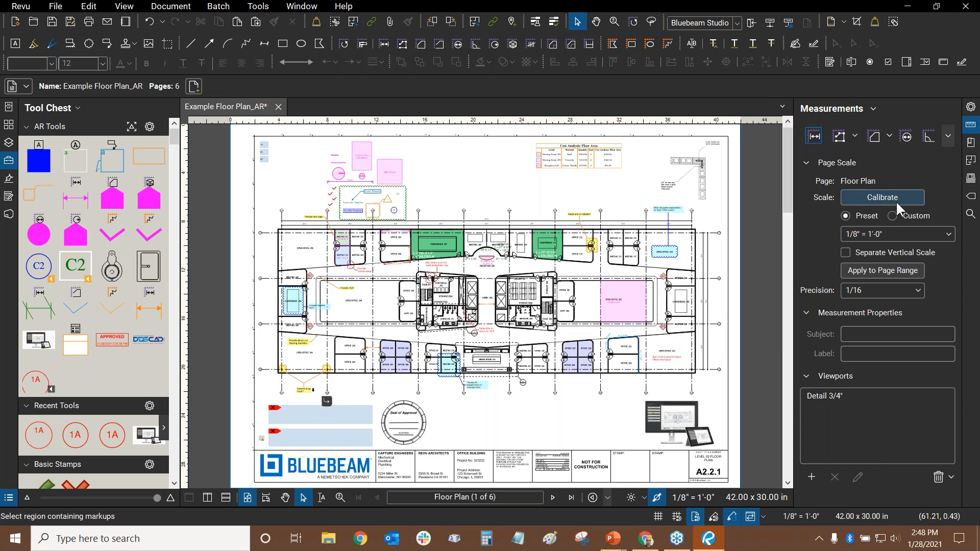
scroll(457, 204, "up", 10)
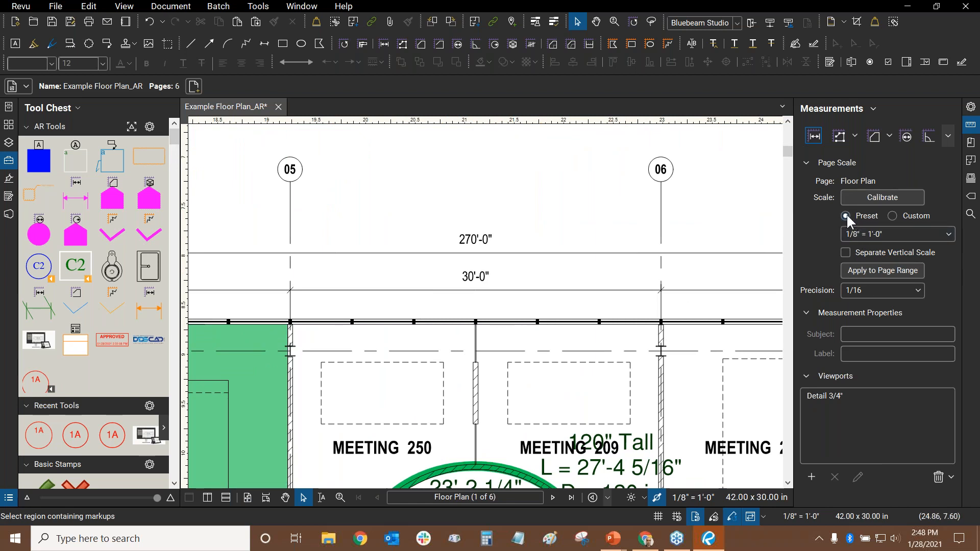
left_click(941, 234)
left_click_drag(948, 256, 929, 265)
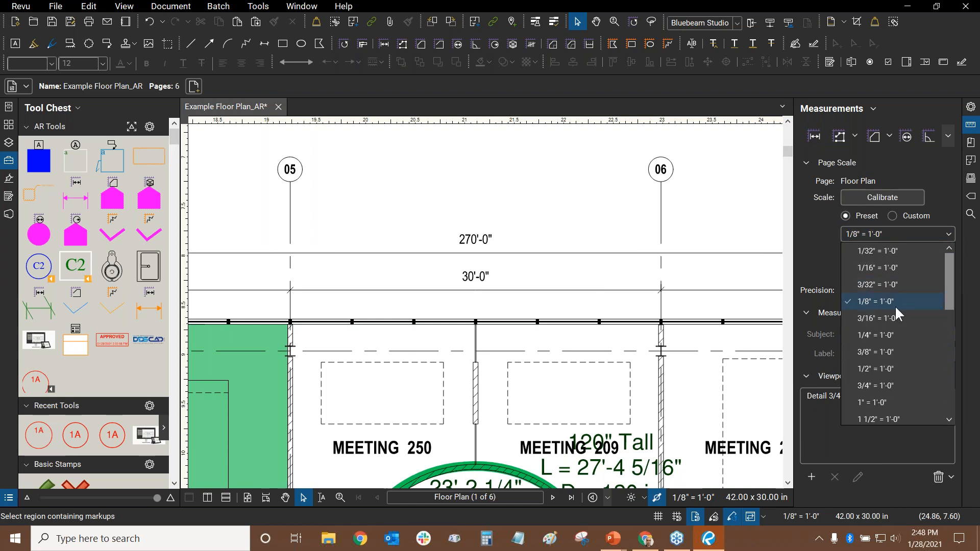
left_click(924, 167)
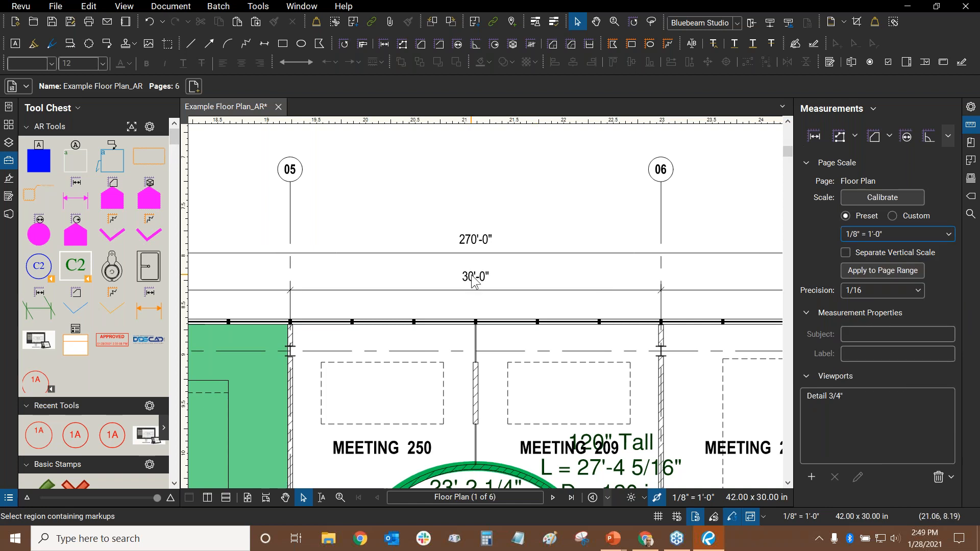
- Calibrate the page scale by picking both ends of the 30'-0" dimension line between grid lines 05 and 06
left_click(859, 199)
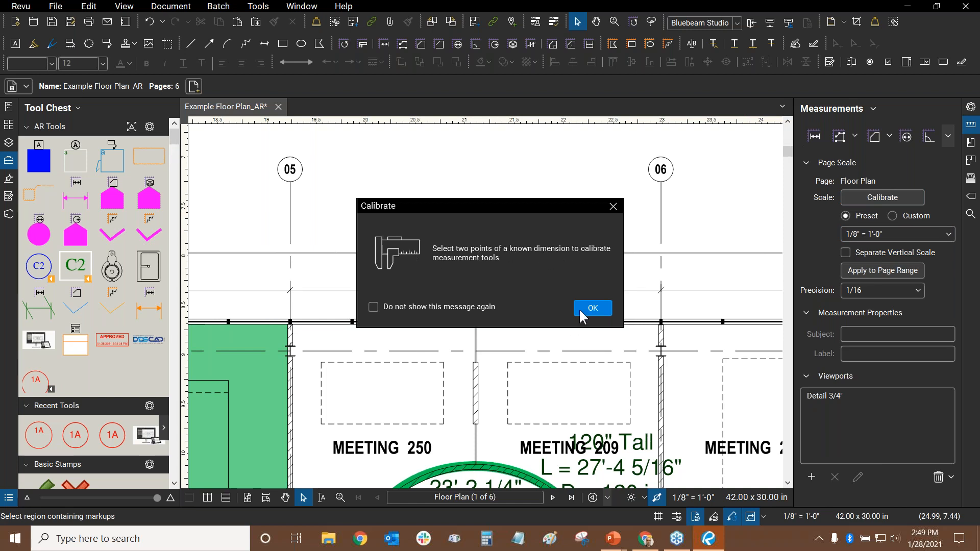
left_click(592, 308)
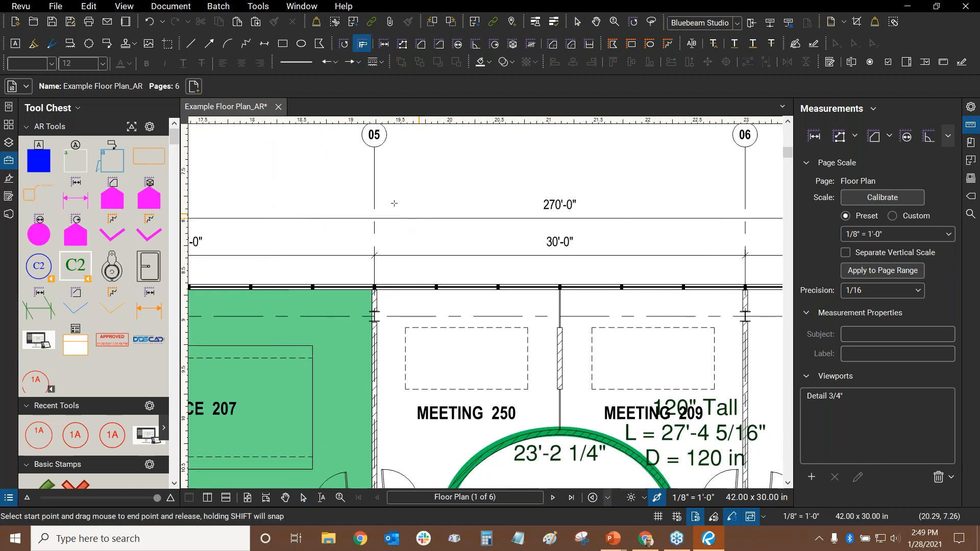
scroll(394, 261, "up", 2)
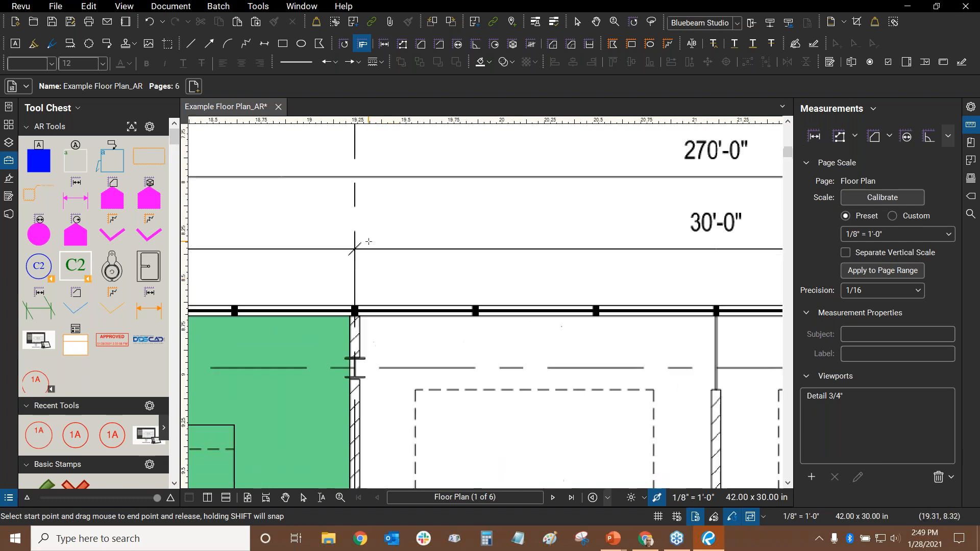
scroll(369, 241, "up", 4)
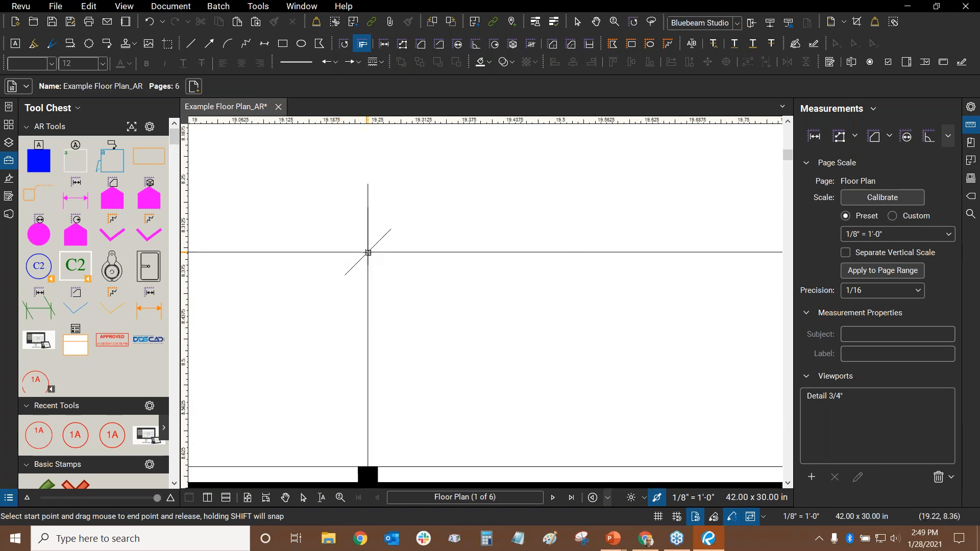
left_click(368, 252)
scroll(368, 252, "down", 4)
left_click_drag(627, 205, 400, 222)
scroll(588, 265, "up", 4)
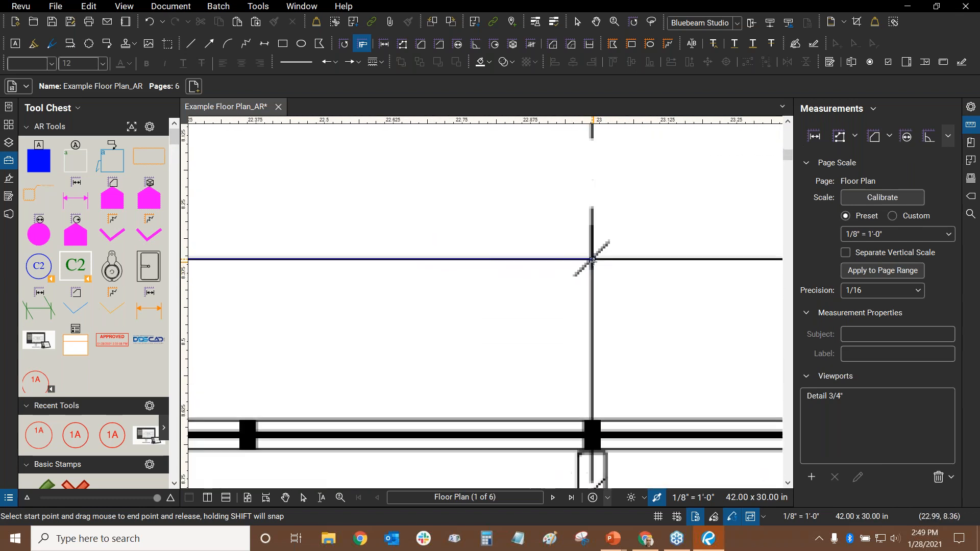
left_click(592, 260)
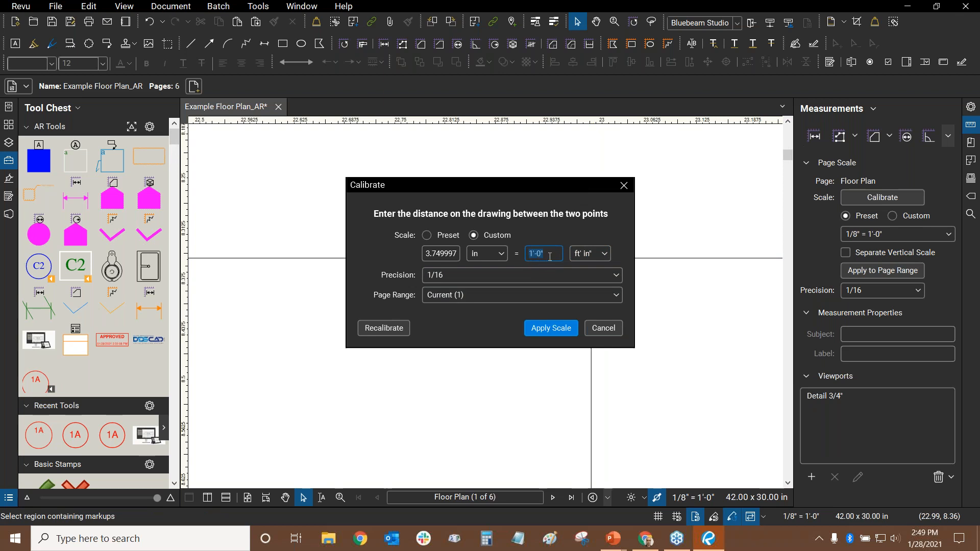
- Set the calibration distance to 30'-0" with 1/16 precision for the current page only and apply the scale
type("30'")
left_click(471, 271)
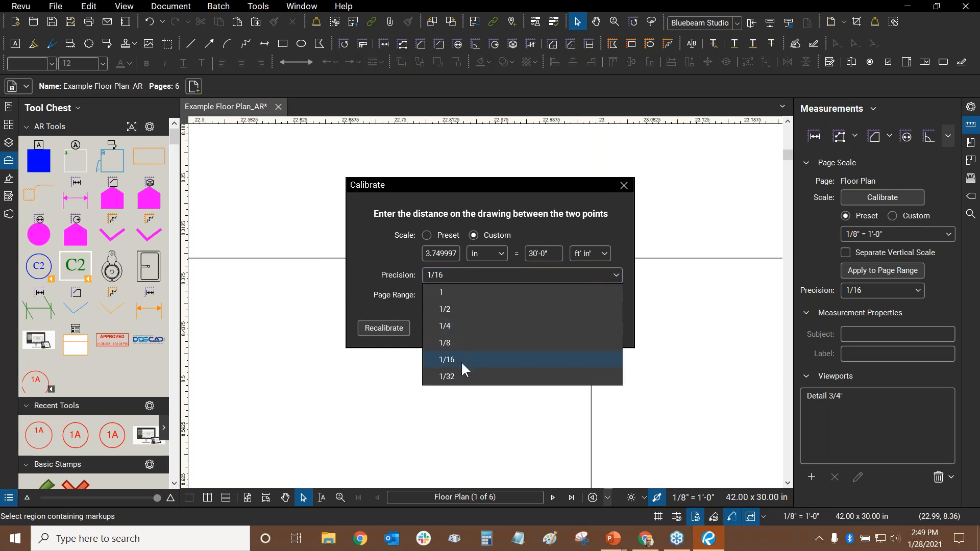
left_click(461, 360)
left_click(448, 274)
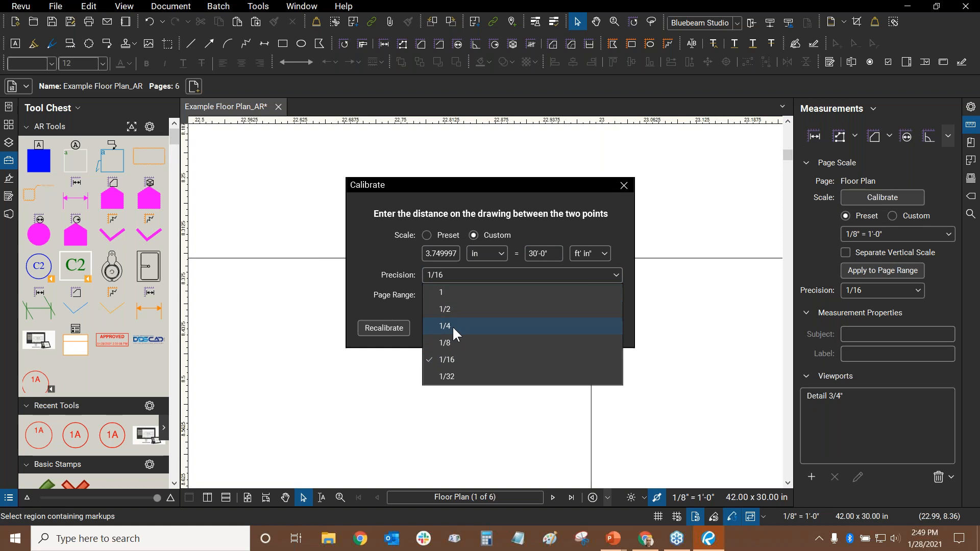
left_click(366, 249)
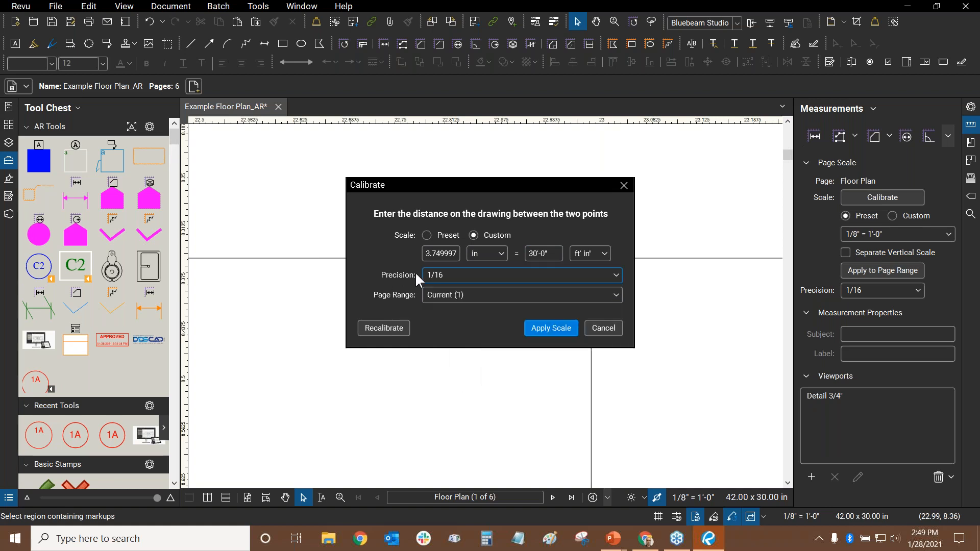
left_click(482, 289)
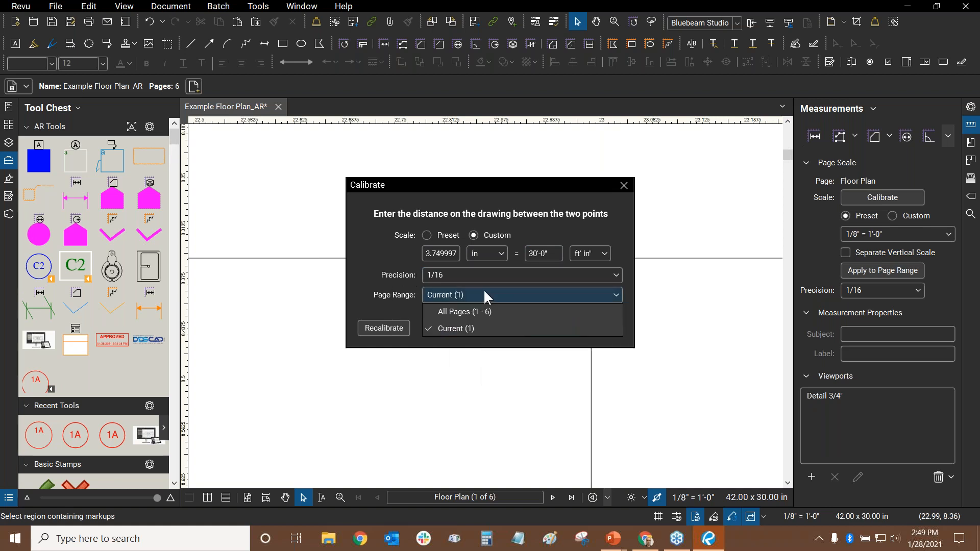
left_click(463, 329)
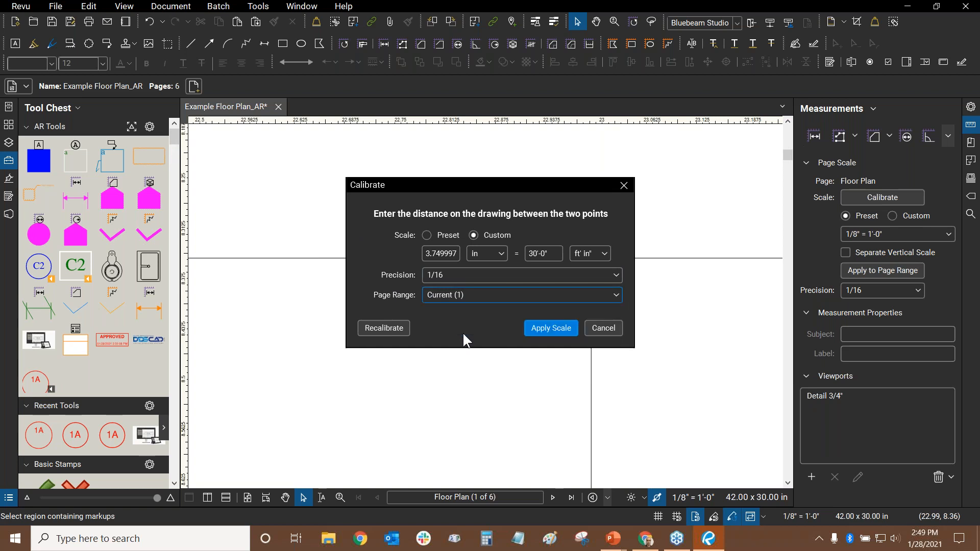
left_click(546, 326)
- Check the page's calibrated custom scale values against the dimension between grid lines 05 and 06
scroll(516, 336, "down", 5)
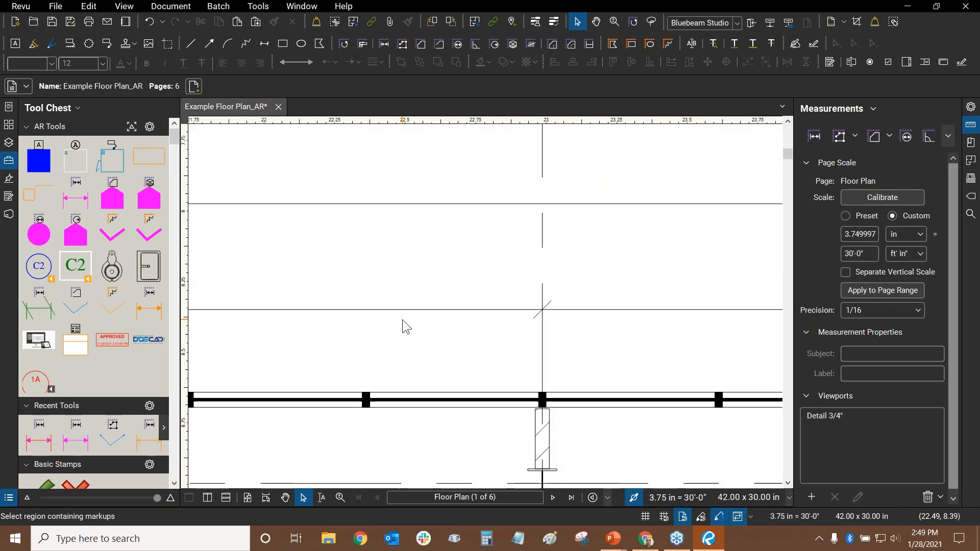
left_click_drag(402, 319, 621, 302)
scroll(437, 293, "down", 6)
left_click_drag(466, 297, 514, 331)
scroll(578, 307, "down", 1)
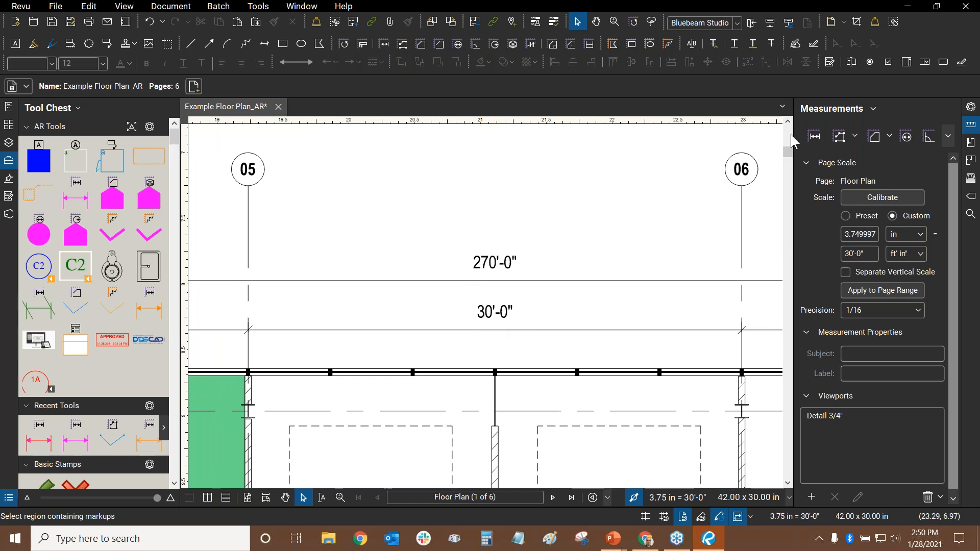
left_click(875, 254)
left_click(849, 232)
left_click_drag(578, 206, 556, 202)
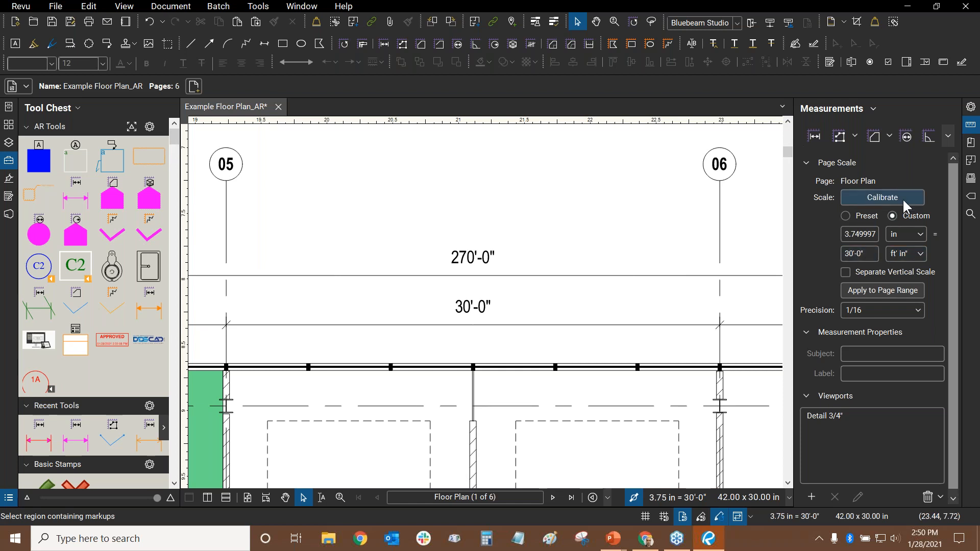
- Set the Floor Plan page's scale to the preset 1/8" = 1'-0"
left_click(845, 216)
left_click(877, 230)
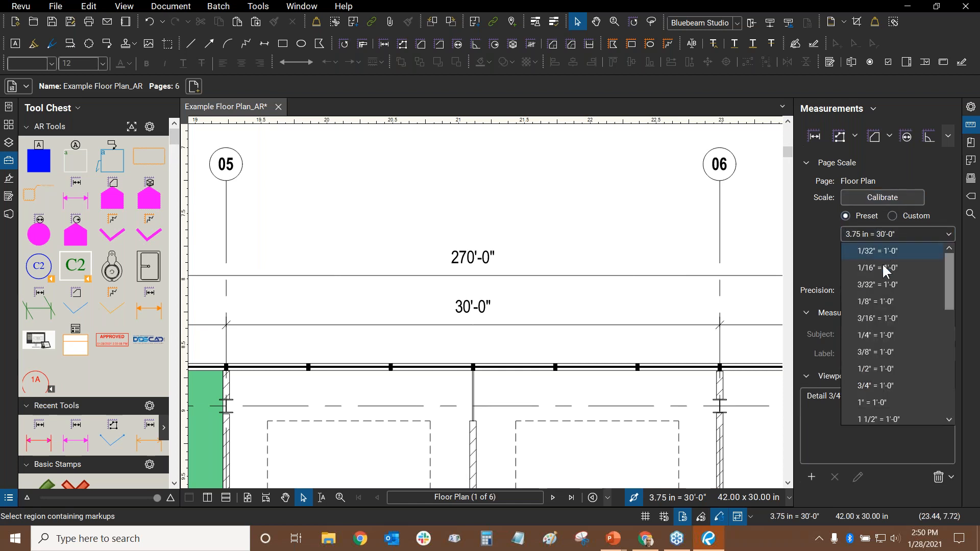
left_click(882, 302)
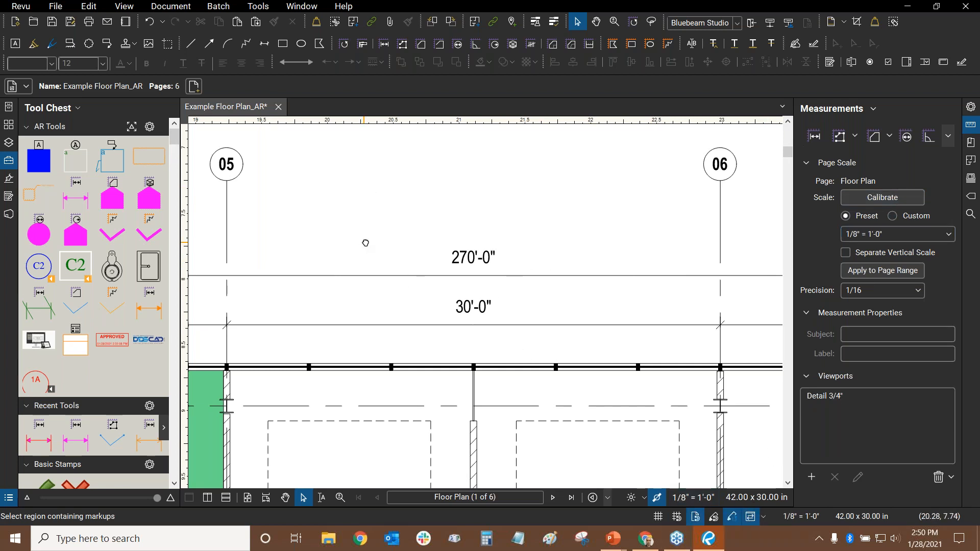
- Show the Questions slide in the PowerPoint slide show and return to the floor plan in Bluebeam Revu
left_click_drag(363, 243, 381, 256)
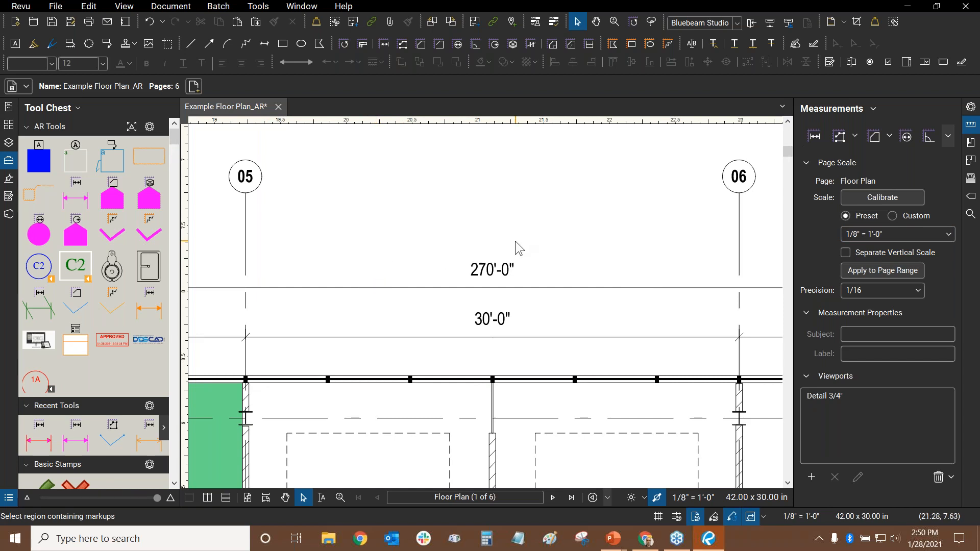
key("alt+Tab")
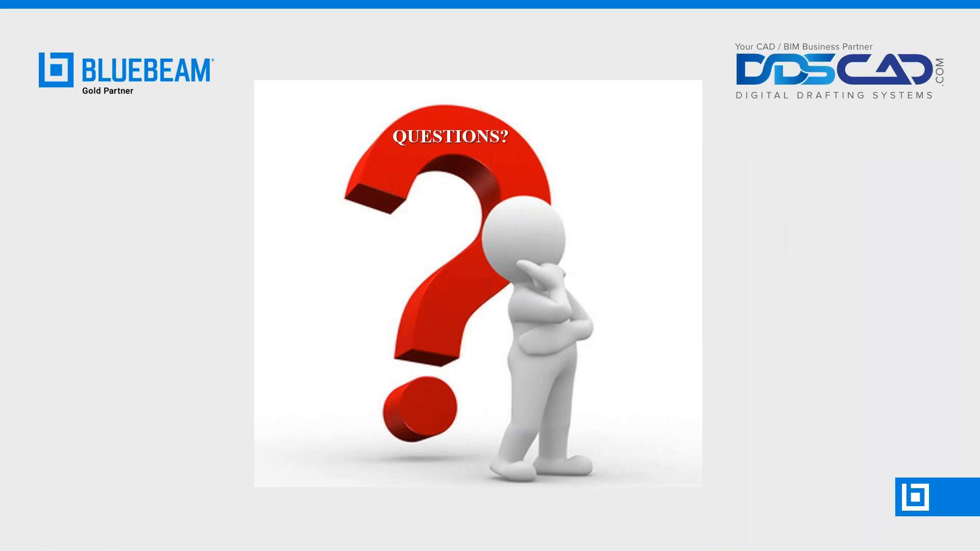
key("alt+Tab")
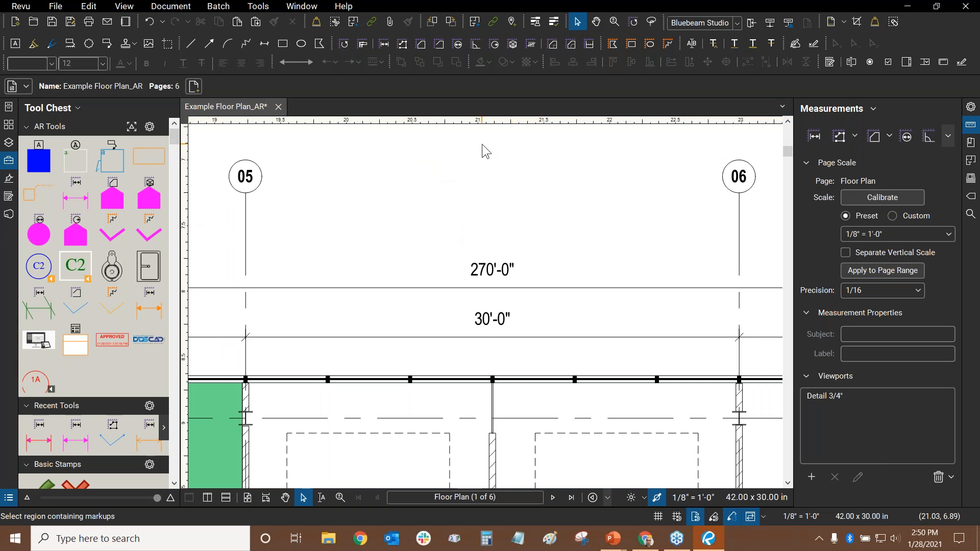
- Select the Concrete Area measurement and the pink area beside it together to check their combined area, and deselect them
scroll(439, 169, "down", 4)
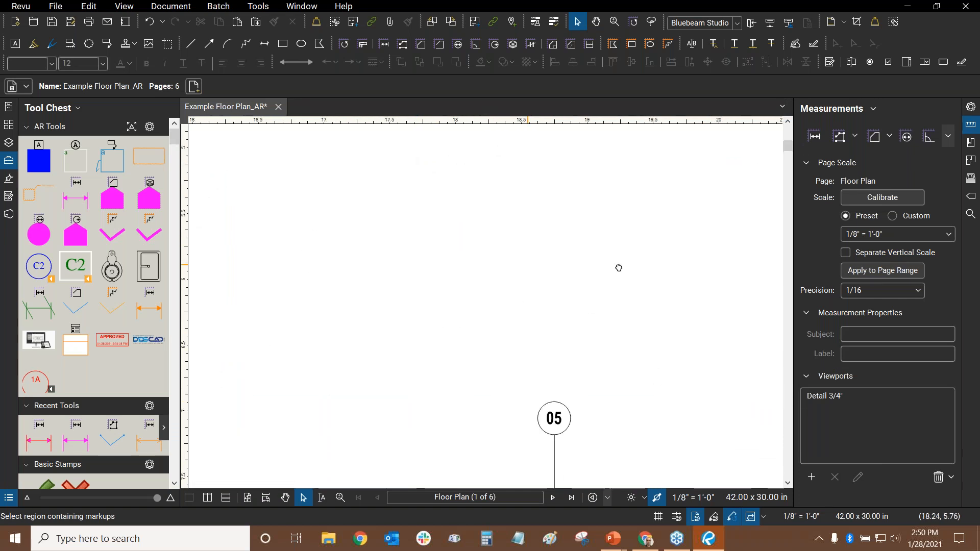
scroll(589, 219, "down", 4)
left_click_drag(489, 184, 589, 234)
scroll(590, 235, "up", 3)
left_click(550, 234)
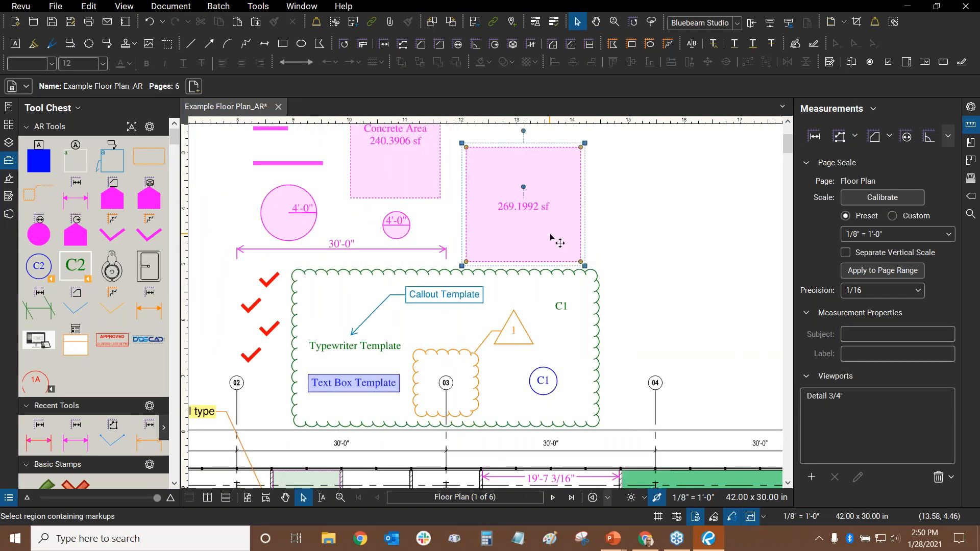
mouse_move(627, 162)
left_mouse_down()
mouse_move(680, 247)
mouse_move(712, 276)
mouse_move(661, 252)
left_mouse_up()
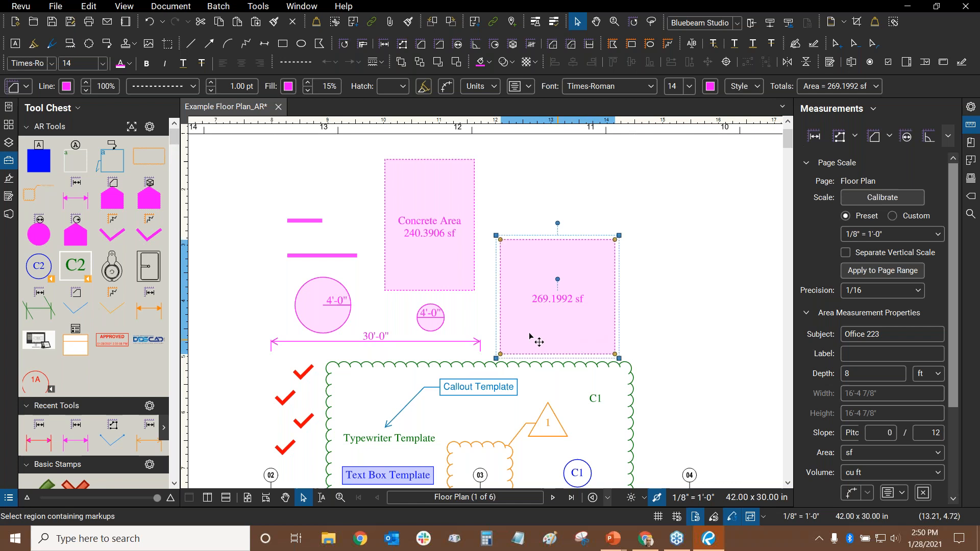
left_click(433, 258, "ctrl")
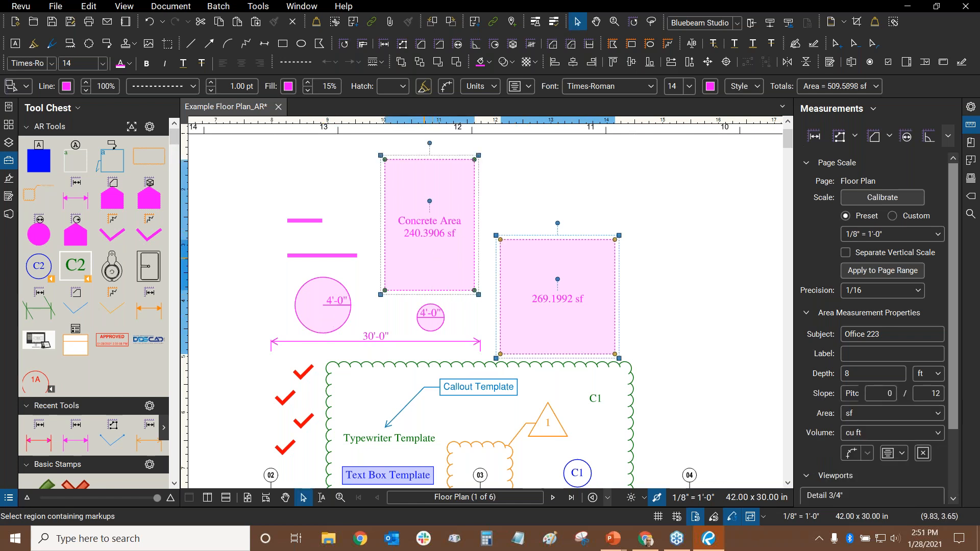
left_click(564, 191)
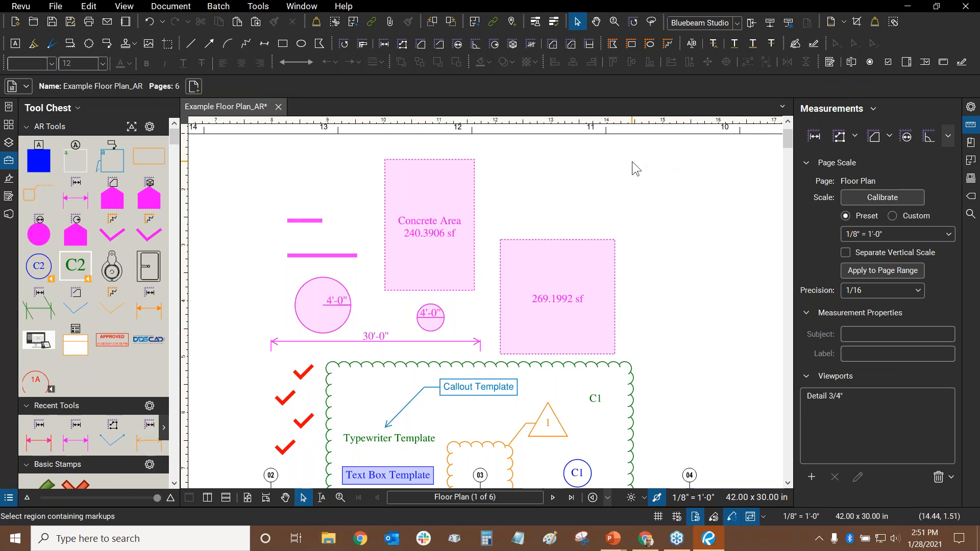
- Open the keyboard shortcuts settings and browse the shortcuts for tools and for Revu, File and Edit commands
left_click(27, 9)
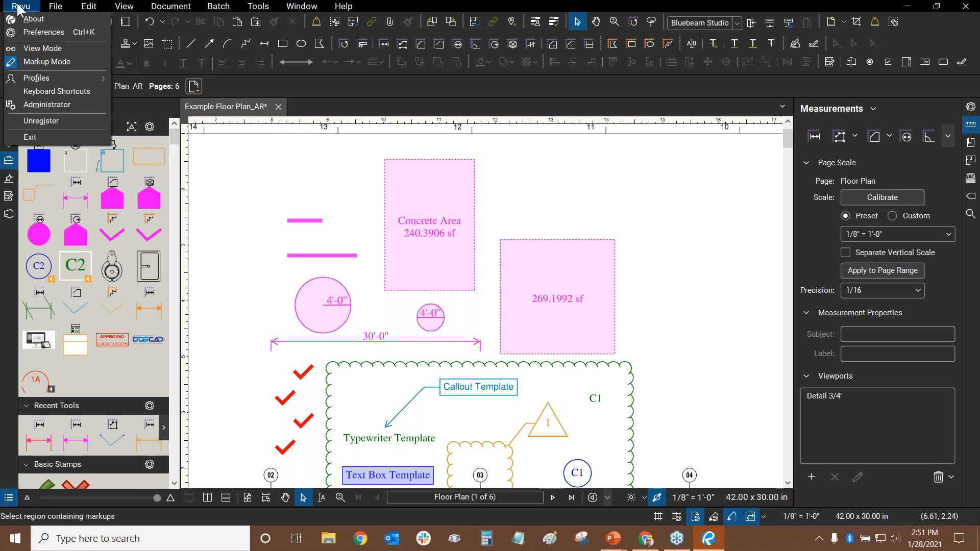
left_click(39, 89)
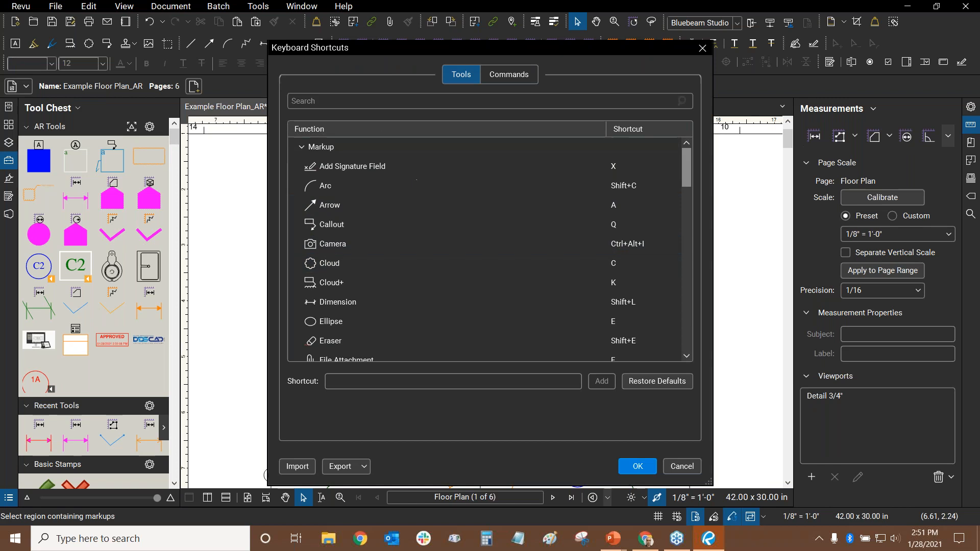
left_click(506, 75)
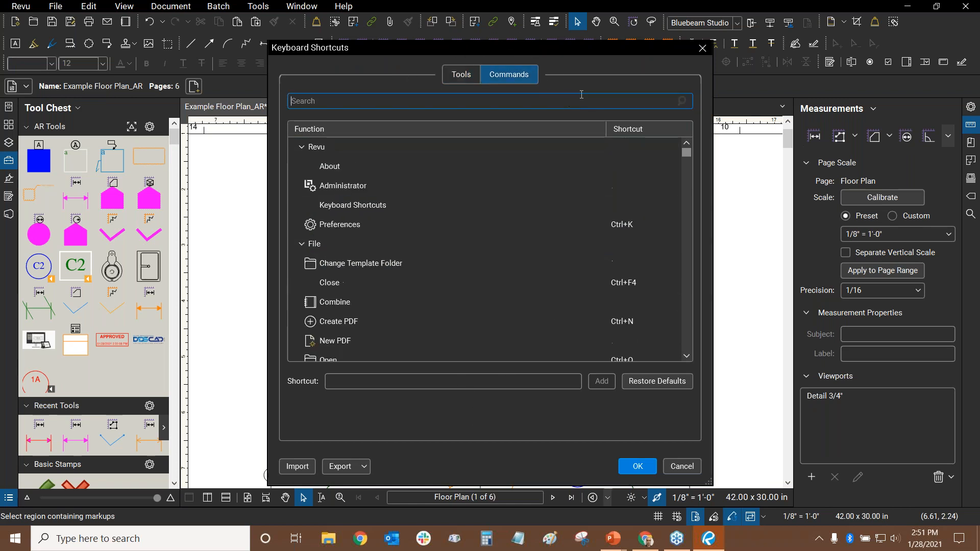
left_click(459, 74)
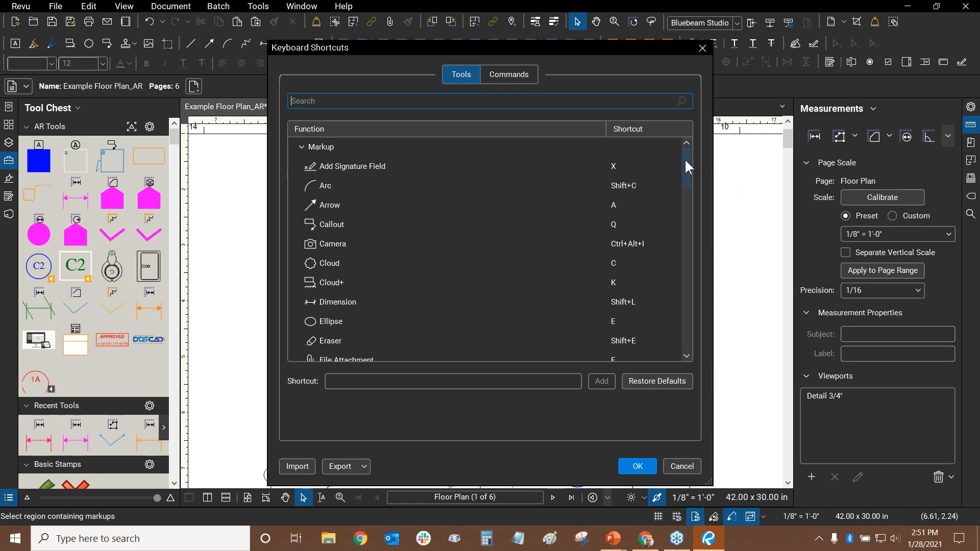
mouse_move(684, 158)
left_mouse_down()
mouse_move(701, 289)
mouse_move(683, 175)
left_mouse_up()
scroll(684, 175, "up", 5)
left_click(512, 76)
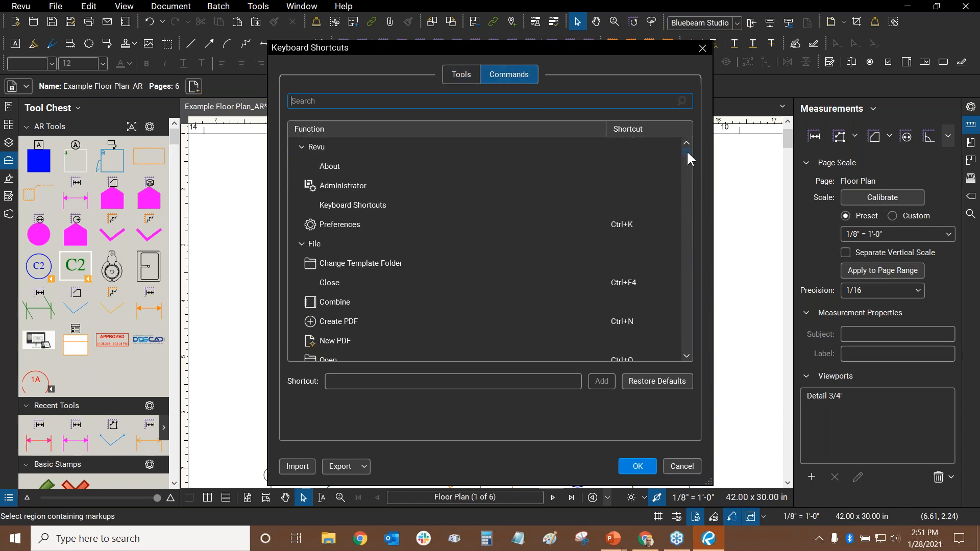
left_click_drag(687, 150, 688, 158)
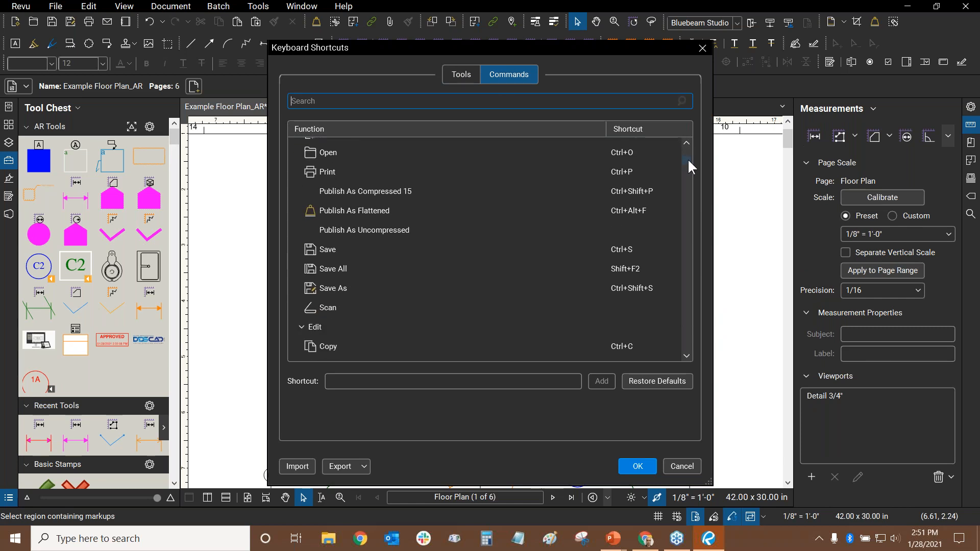
left_click_drag(687, 159, 687, 172)
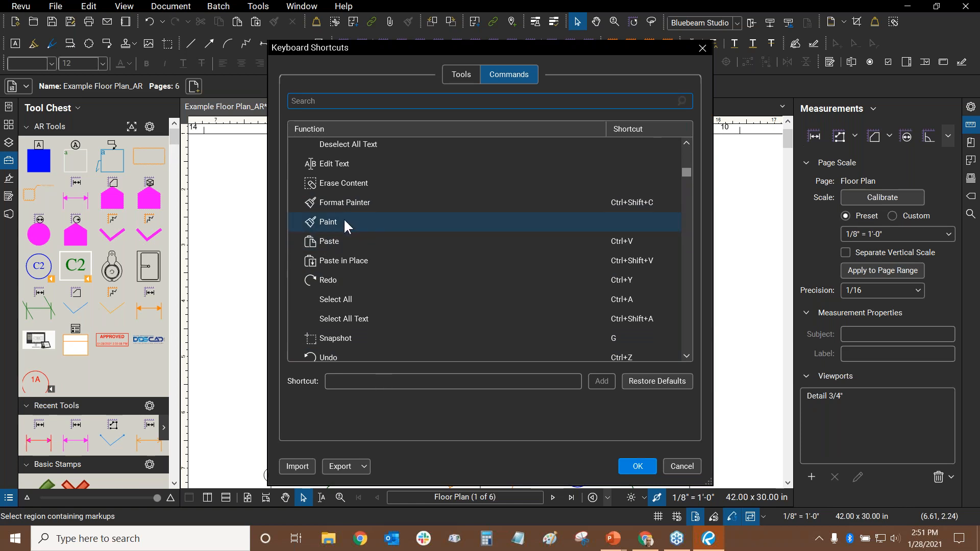
- Check the shortcut assignments of the Paste, Paint and Format Painter commands and select the text of Format Painter's shortcut
left_click(345, 240)
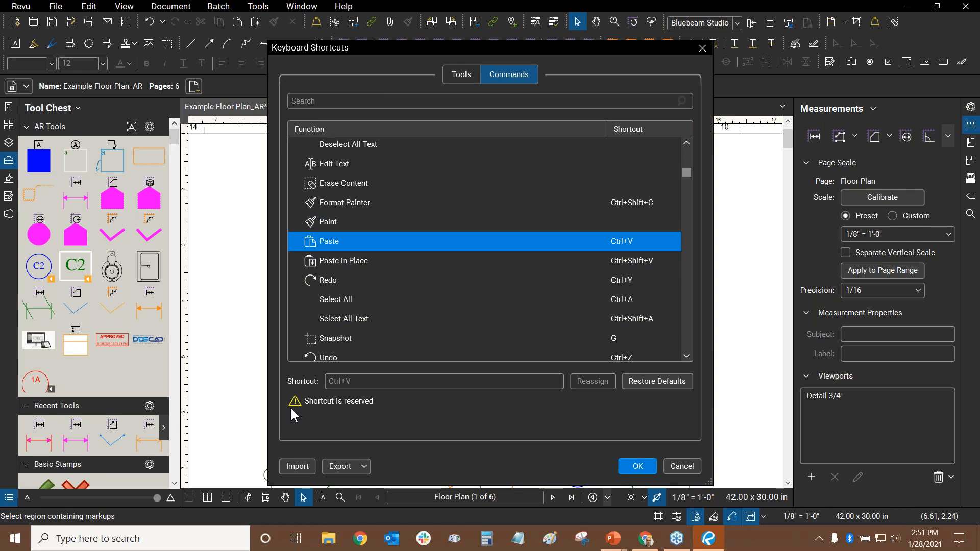
left_click(363, 225)
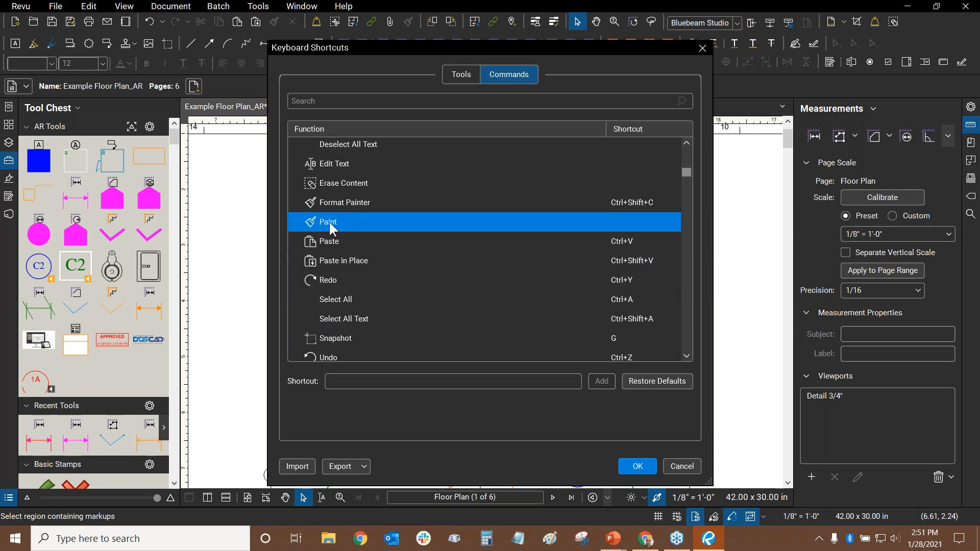
left_click(354, 202)
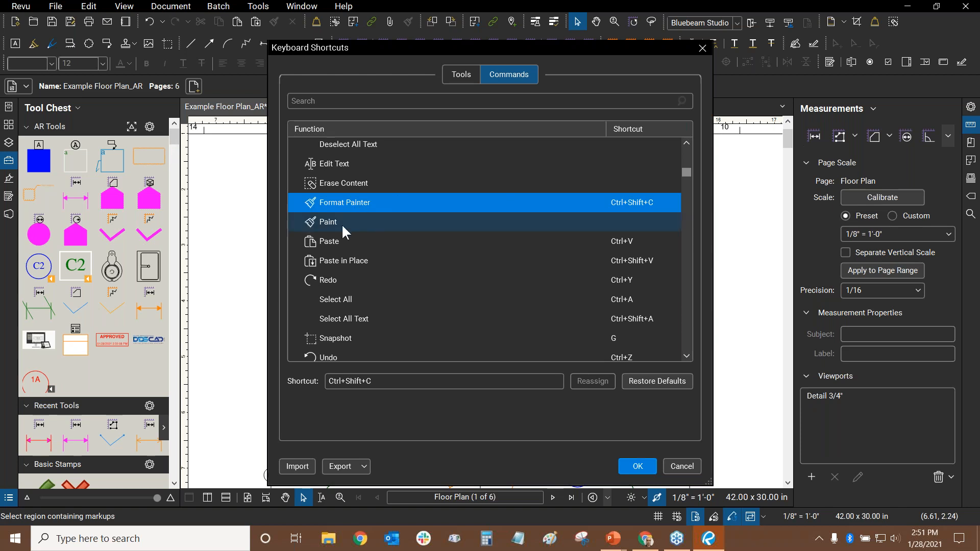
left_click(333, 219)
left_click(357, 201)
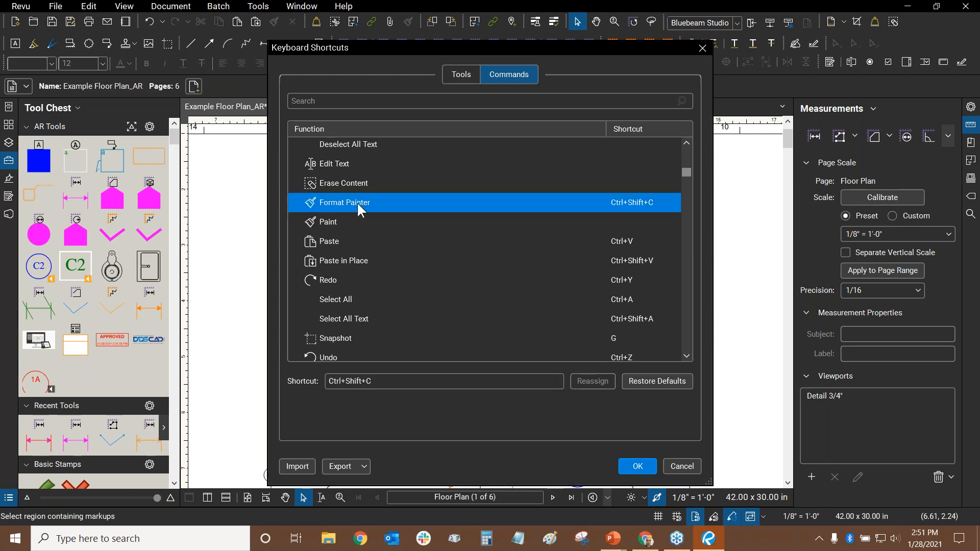
left_click(335, 220)
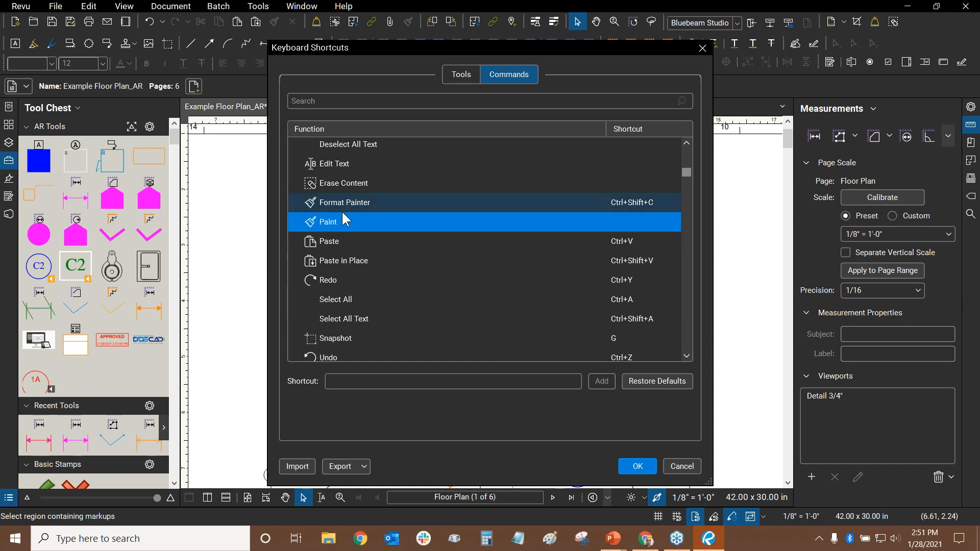
left_click(499, 384)
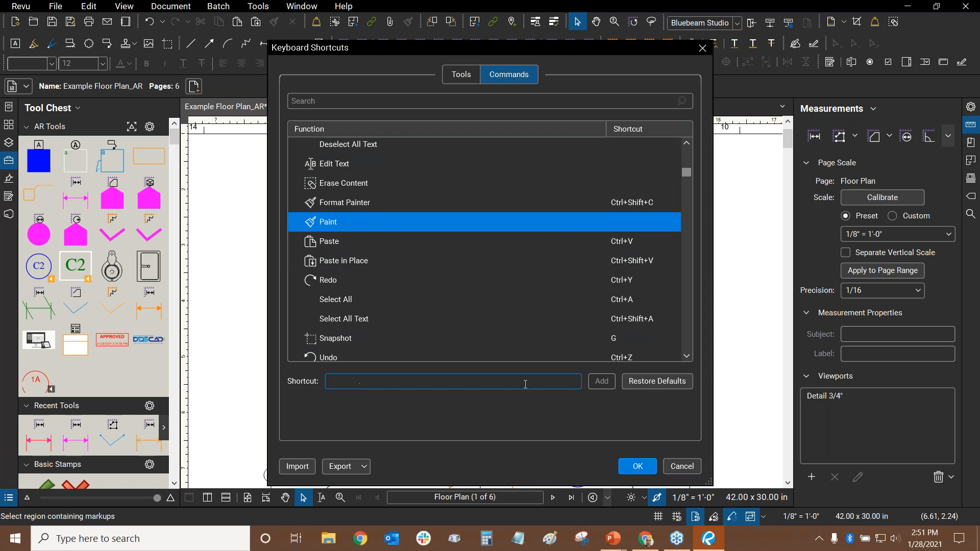
left_click(350, 203)
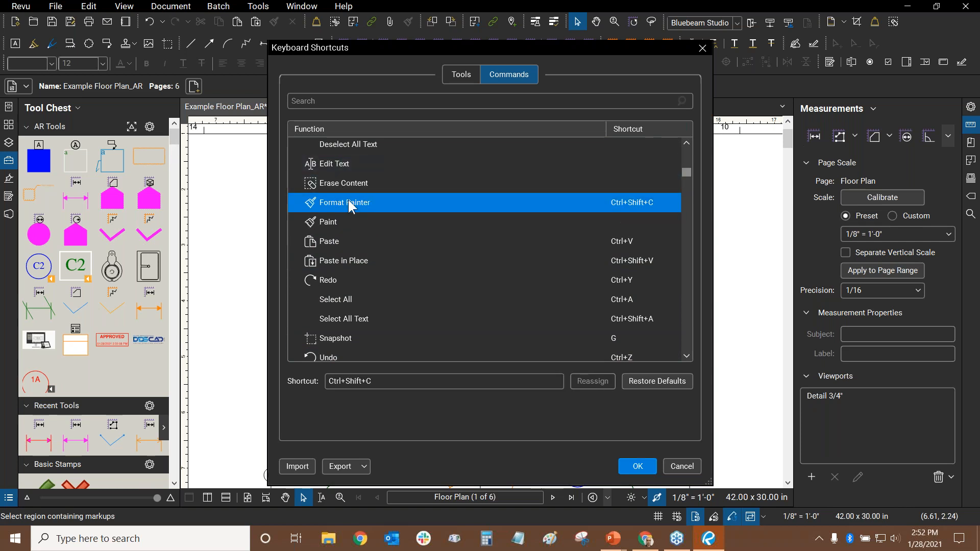
left_click_drag(396, 382, 280, 384)
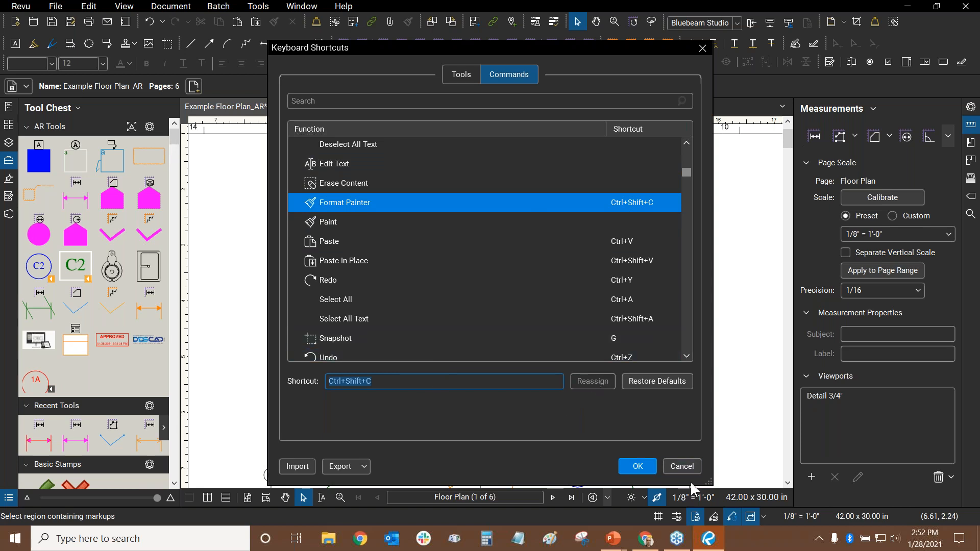
- Review the export options for the keyboard shortcuts and close the settings without saving changes
left_click(363, 468)
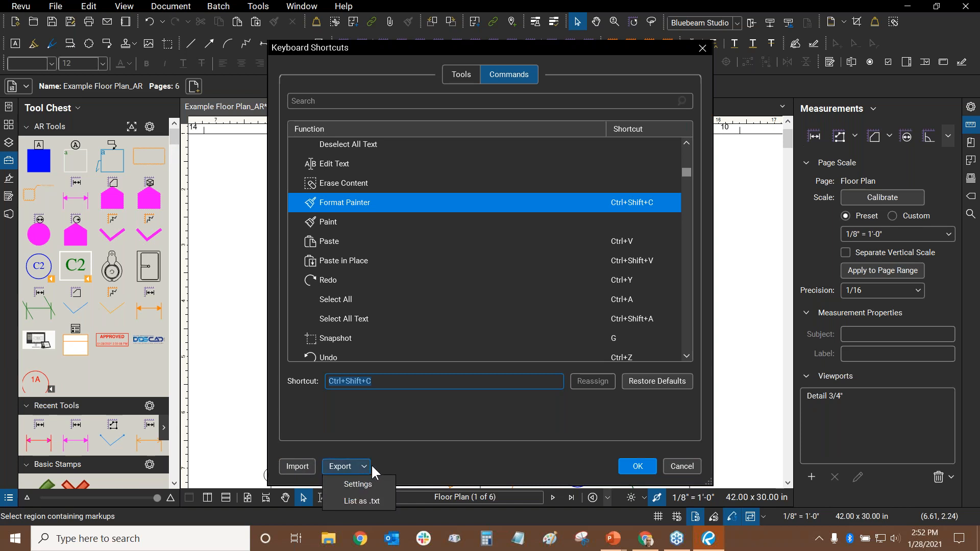
left_click(406, 466)
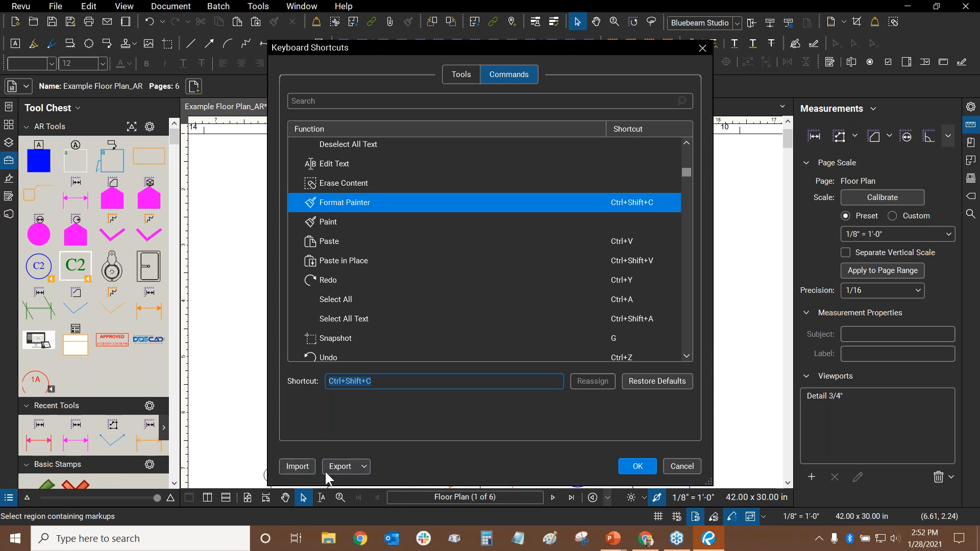
left_click(363, 467)
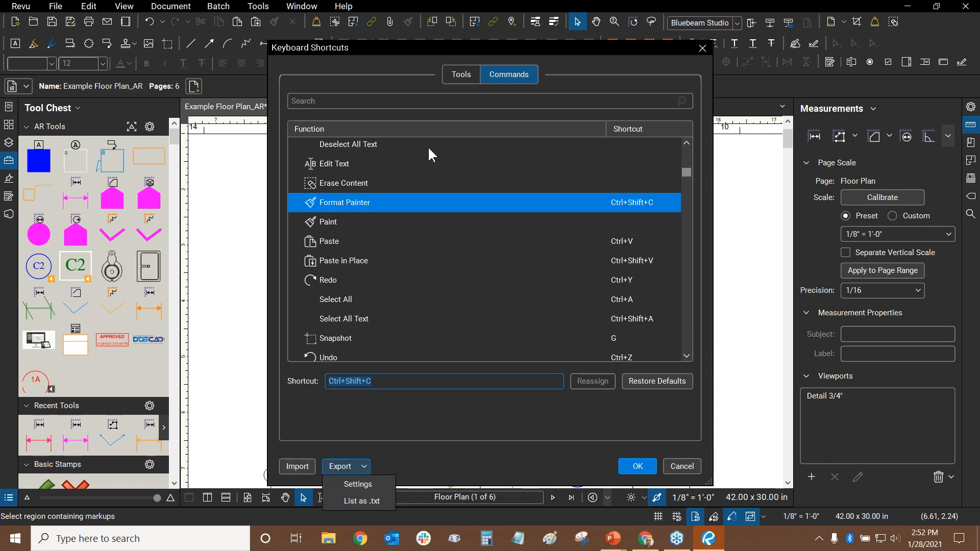
left_click(436, 450)
left_click(683, 466)
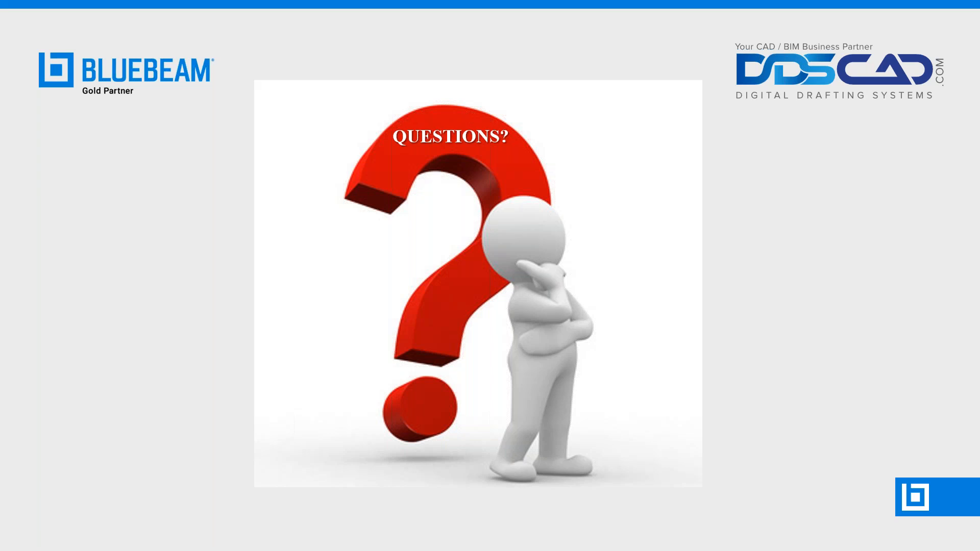
- View the Studio Session and Projects Comparison on Bluebeam's FAQs page in Chrome and return to the floor plan in Bluebeam Revu
key("alt+Tab")
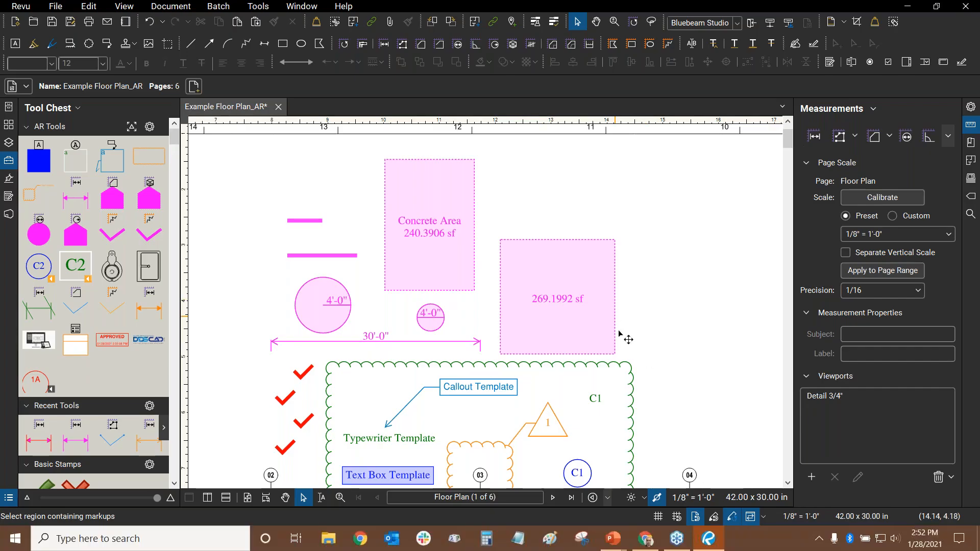
left_click(648, 548)
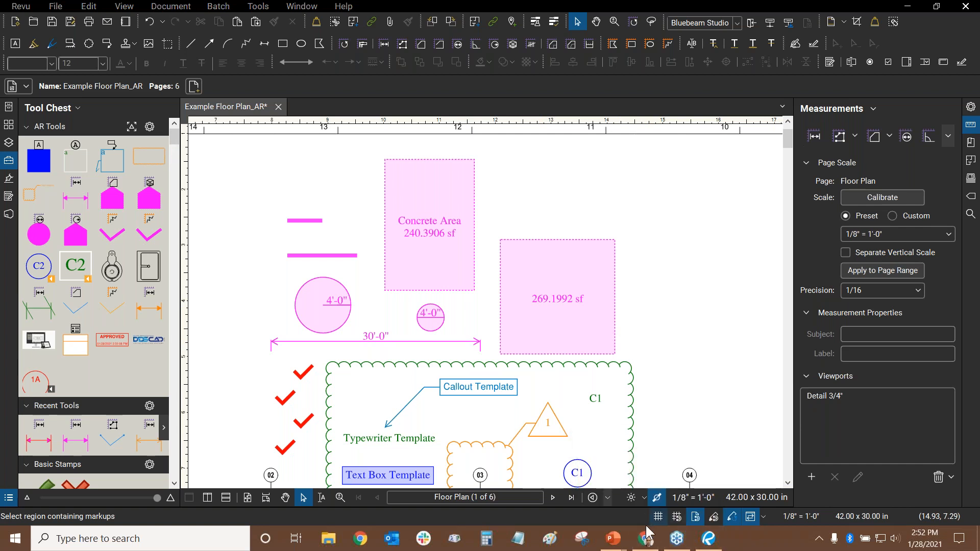
left_click_drag(979, 119, 498, 0)
left_click(120, 14)
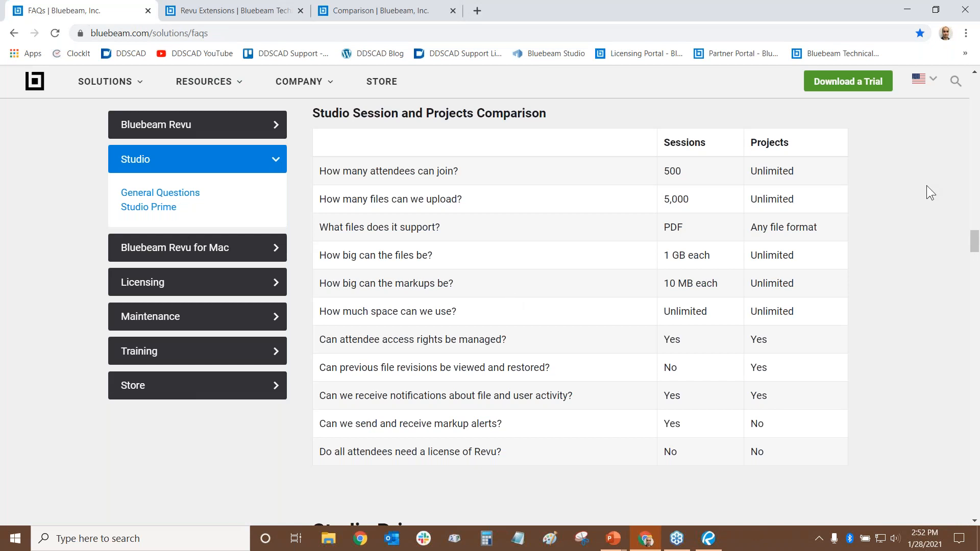
left_click(708, 539)
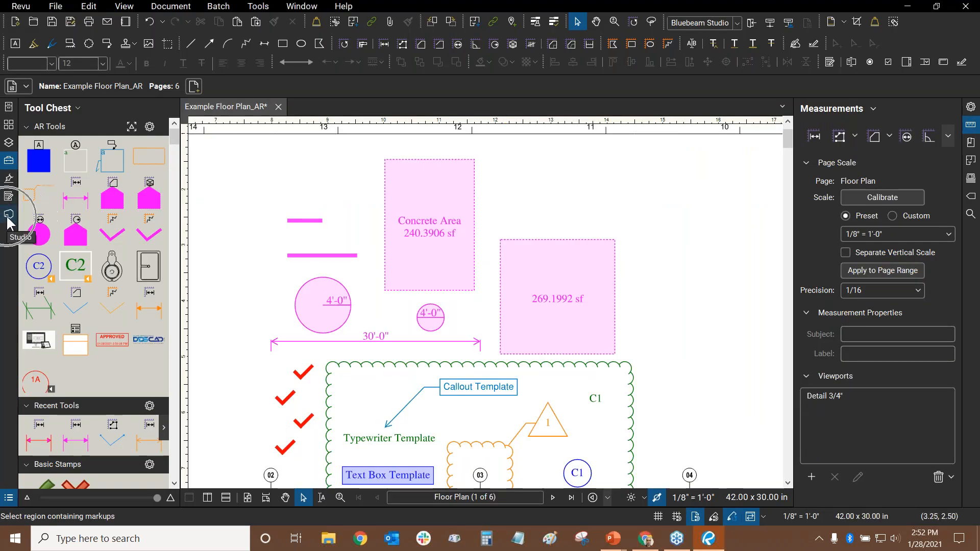
- Revisit the Studio comparison in Chrome, show the Questions slide in PowerPoint, and switch back to Bluebeam Revu
left_click(645, 538)
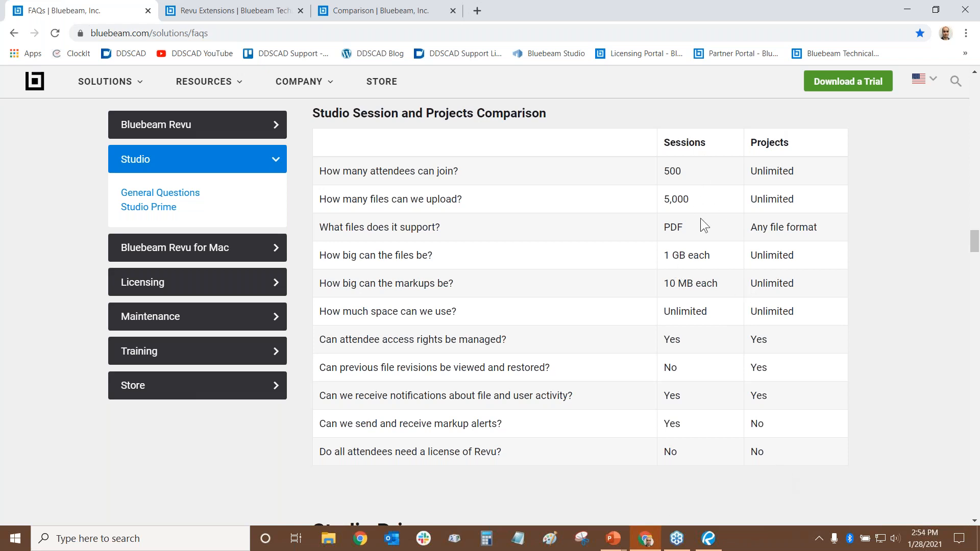
key("alt+Tab")
key("alt+Tab")
key("alt+Tab")
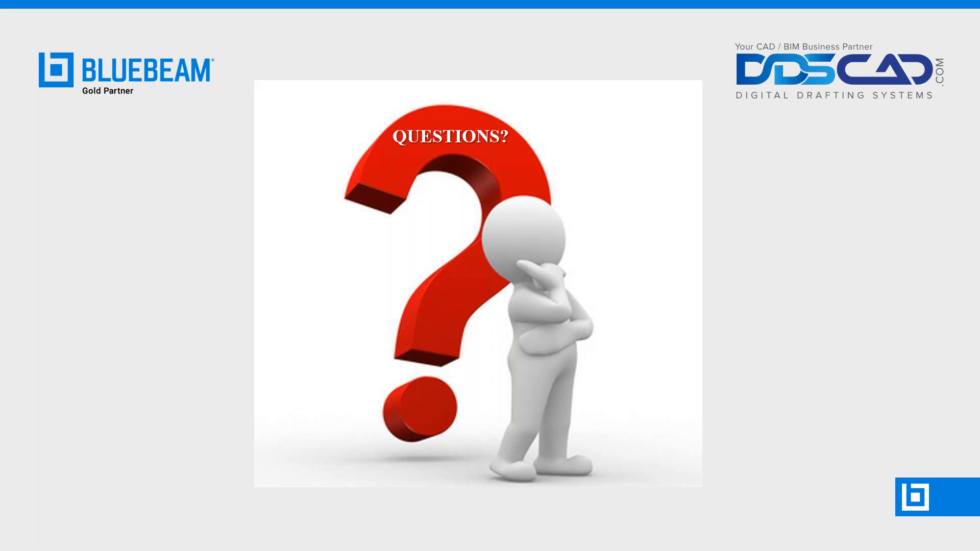
key("alt+Tab")
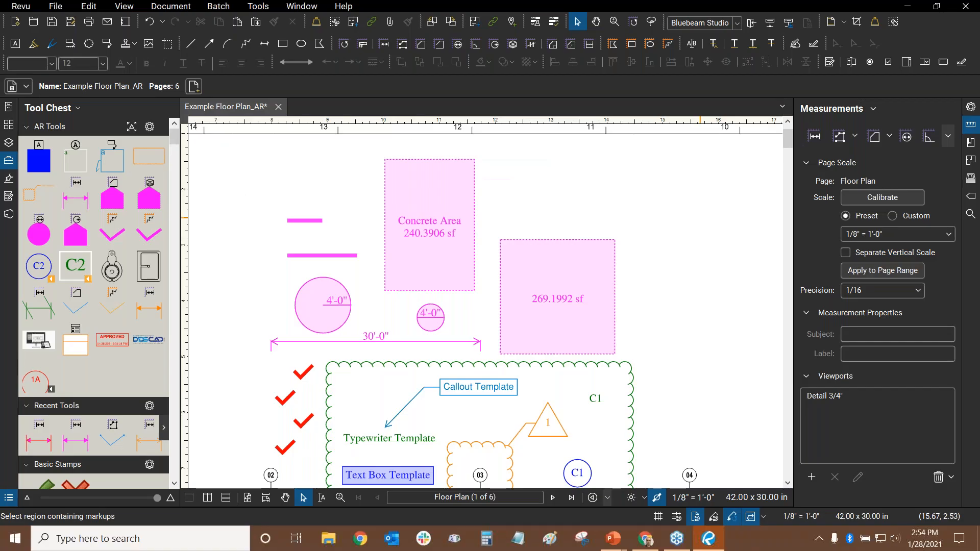
- Examine the area measurements, check marks and template markups above the floor plan in relation to the whole page
scroll(592, 188, "down", 6)
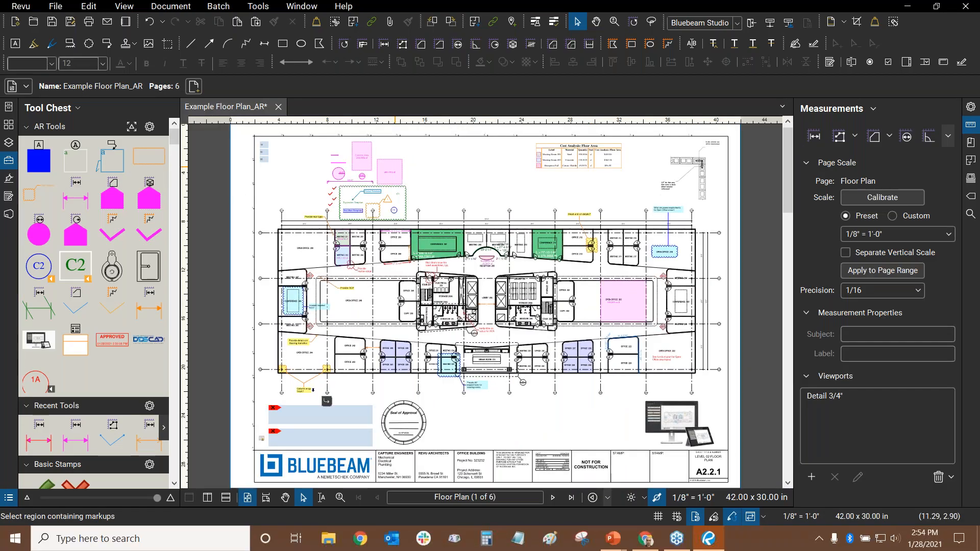
scroll(458, 167, "up", 2)
left_click_drag(457, 167, 571, 259)
scroll(512, 349, "up", 2)
left_click_drag(512, 349, 496, 296)
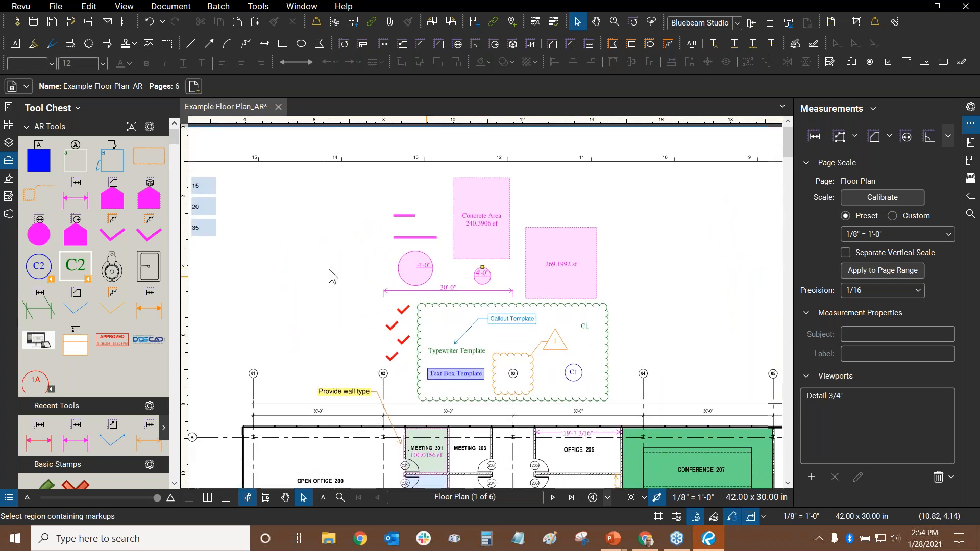
scroll(387, 235, "down", 4)
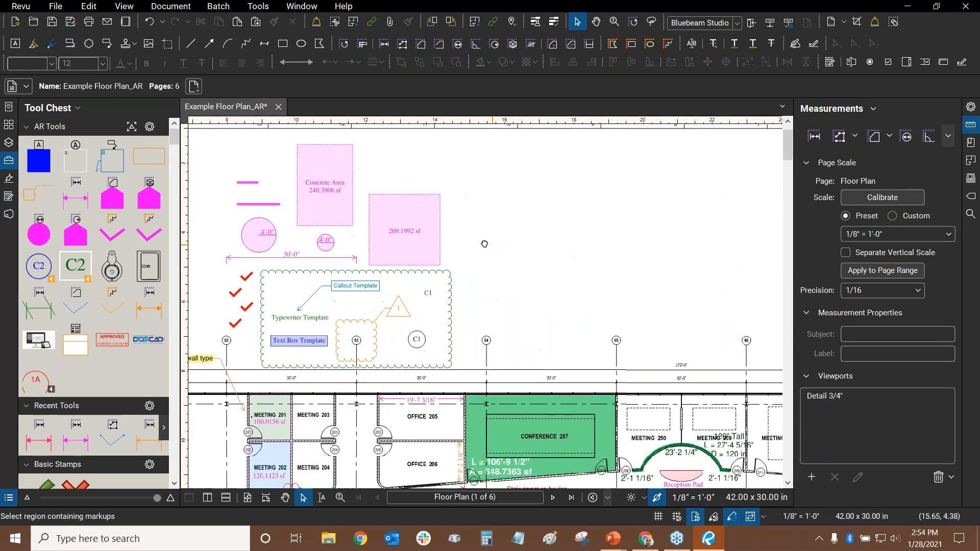
scroll(403, 209, "down", 2)
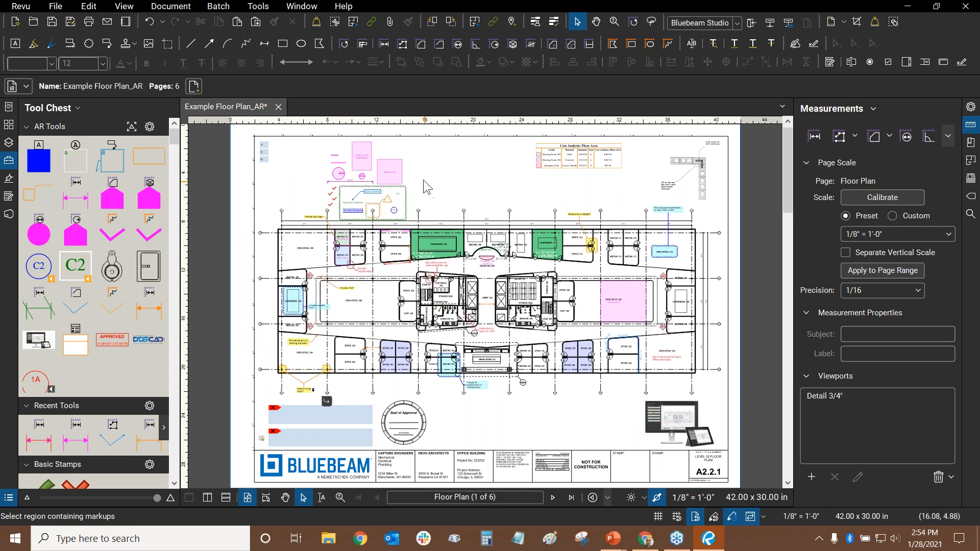
scroll(441, 211, "up", 5)
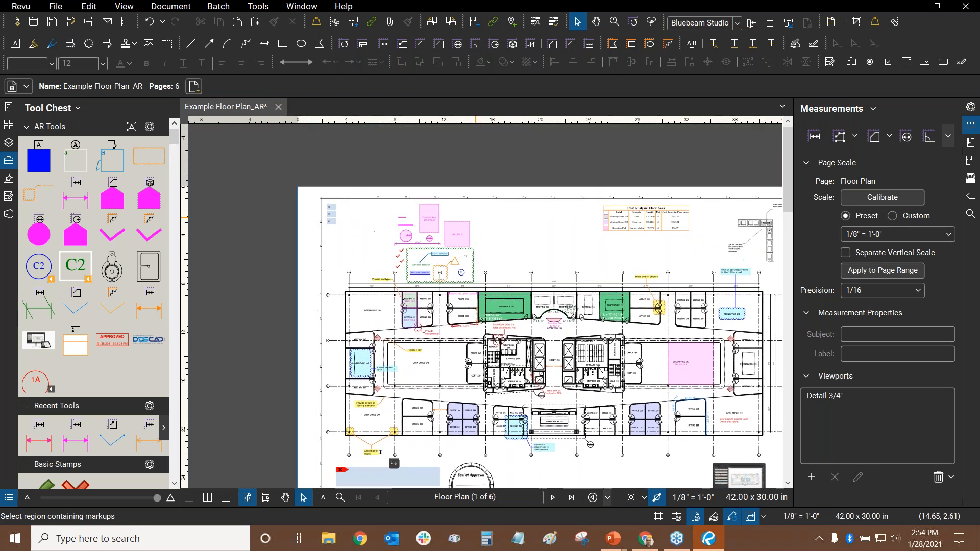
left_click_drag(403, 197, 534, 245)
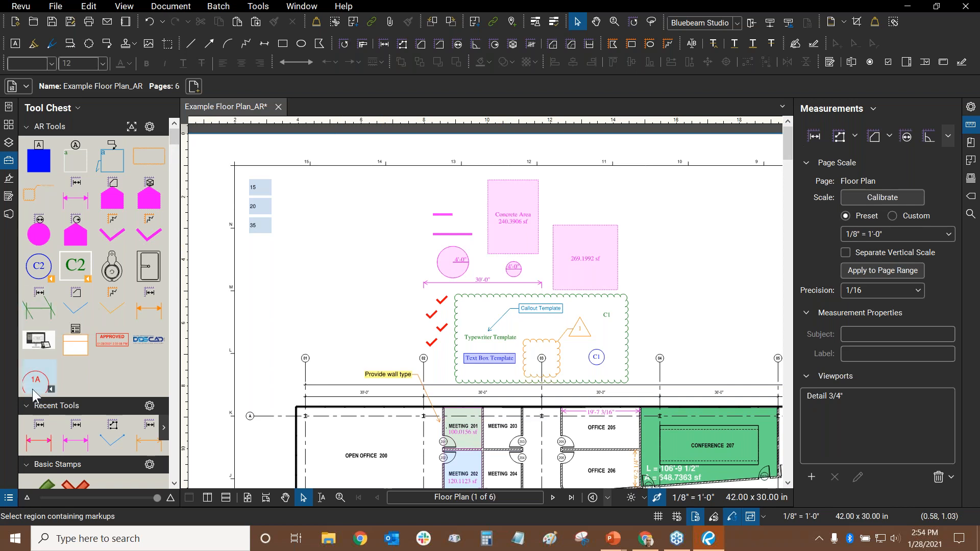
- Bring the entire Floor Plan page into view and display the document's page thumbnails
scroll(344, 193, "down", 3)
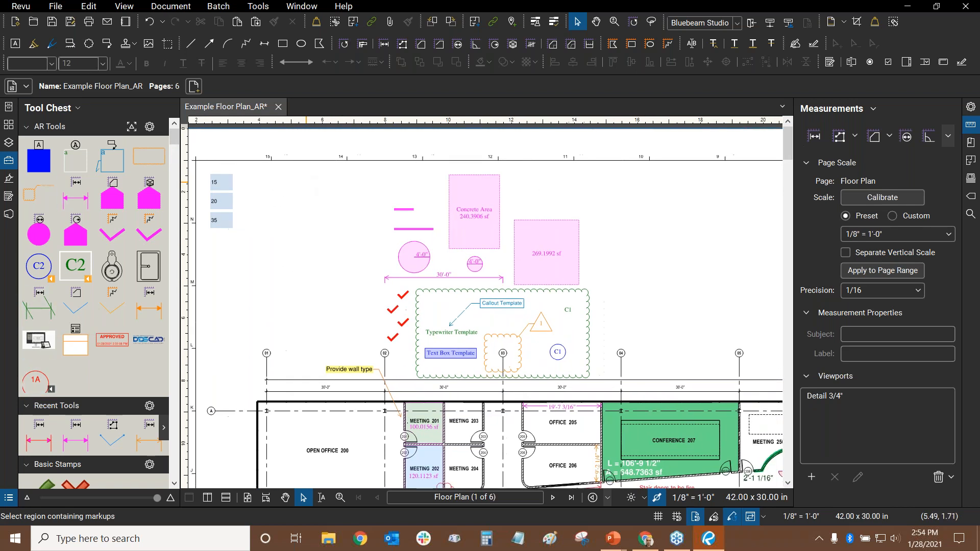
scroll(306, 182, "down", 2)
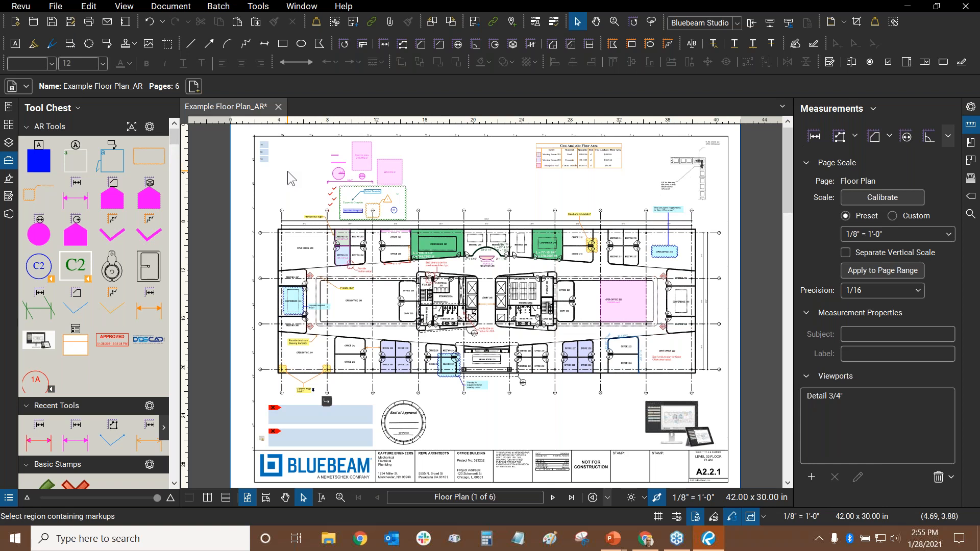
left_click(8, 126)
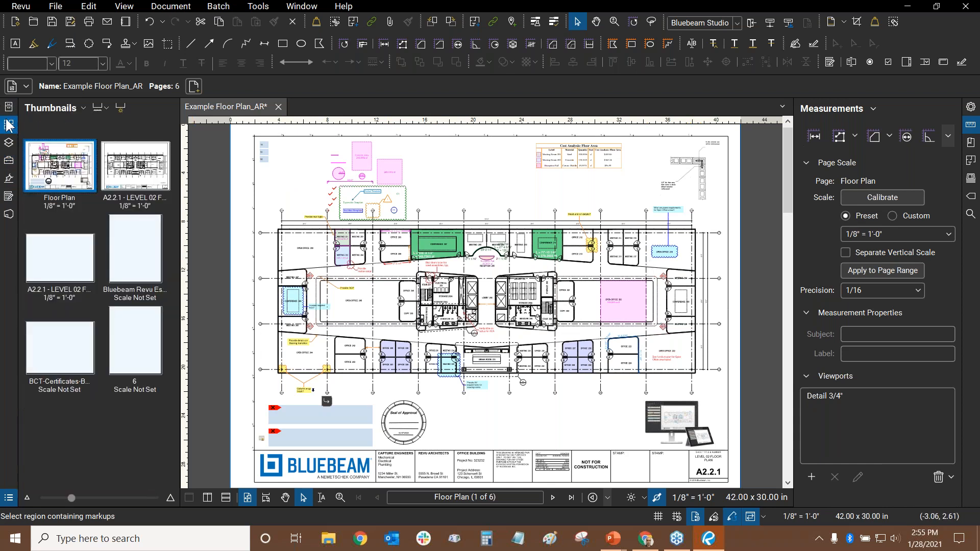
- Open DDS Training Form.pdf from the Floor Plans For Presentations category, view the form, and close it
left_click(9, 107)
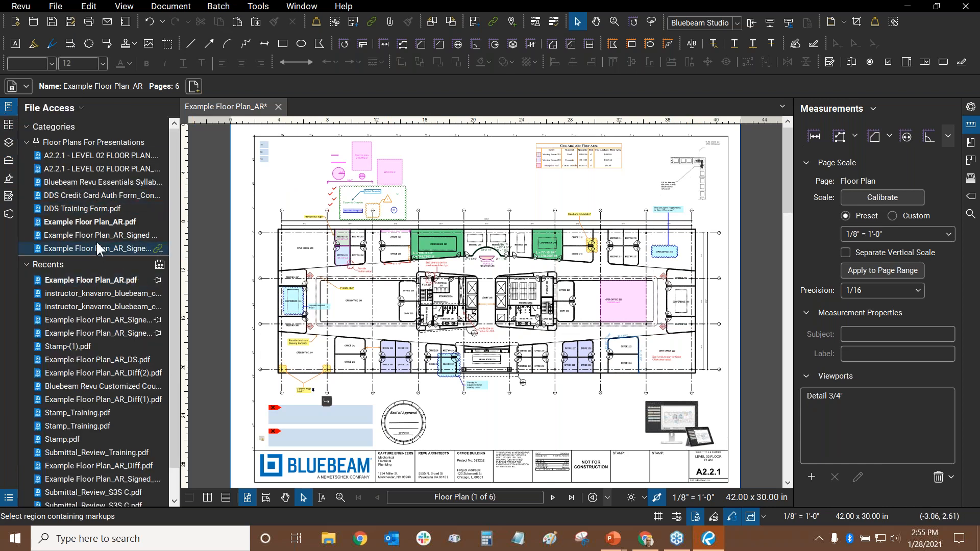
left_click(77, 209)
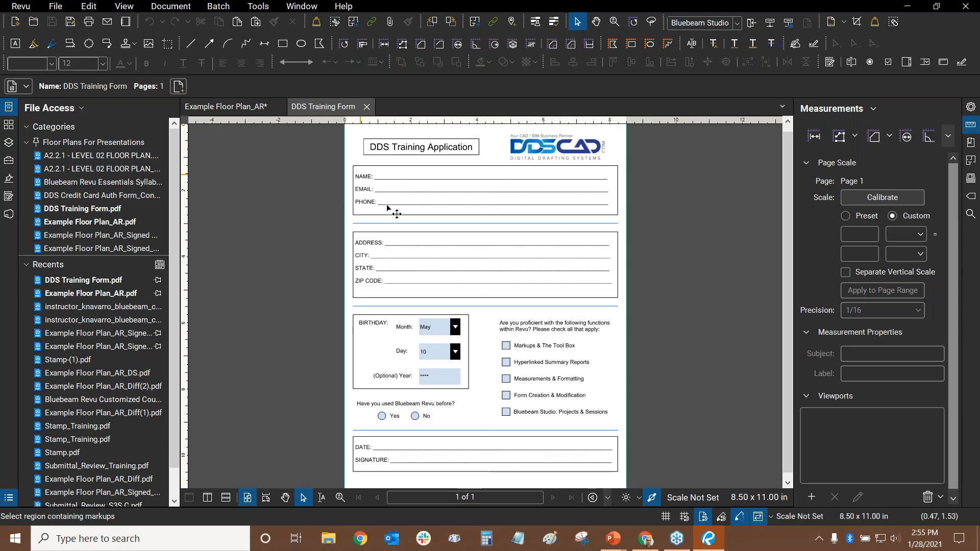
key("alt+Tab")
key("alt+Tab")
left_click_drag(268, 214, 287, 227)
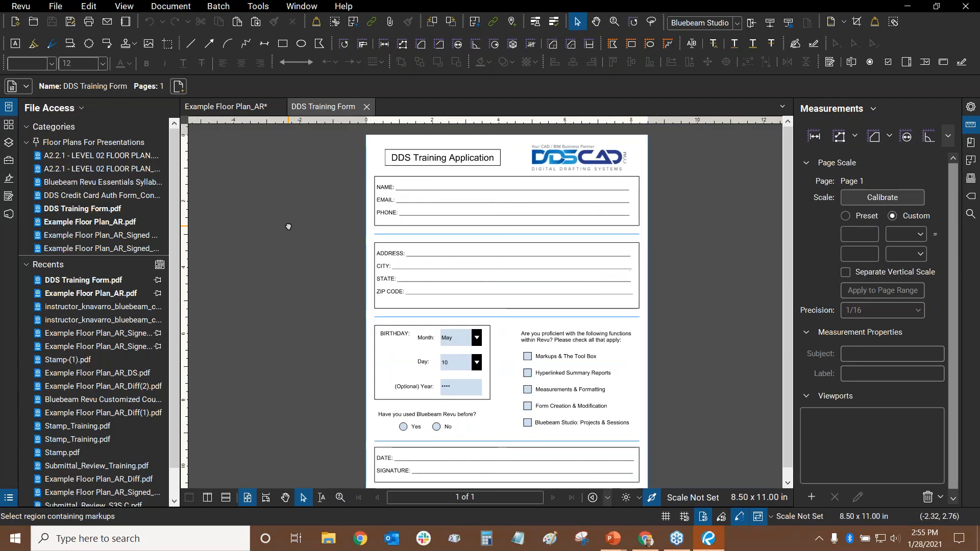
middle_click(288, 226)
left_click(366, 106)
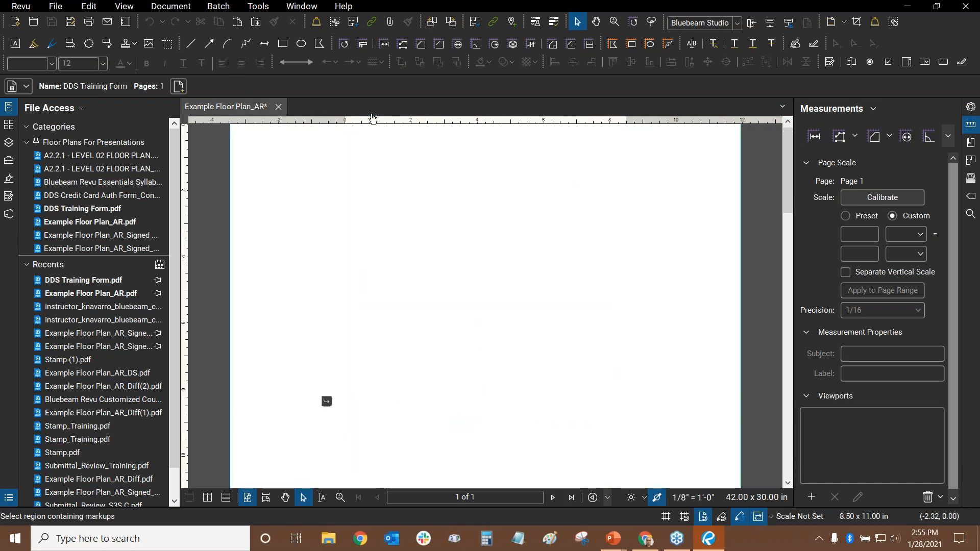
- Display the Tool Chest beside the floor plan, switch to the PowerPoint slideshow and advance to the webinar's closing thank-you slide
left_click(9, 160)
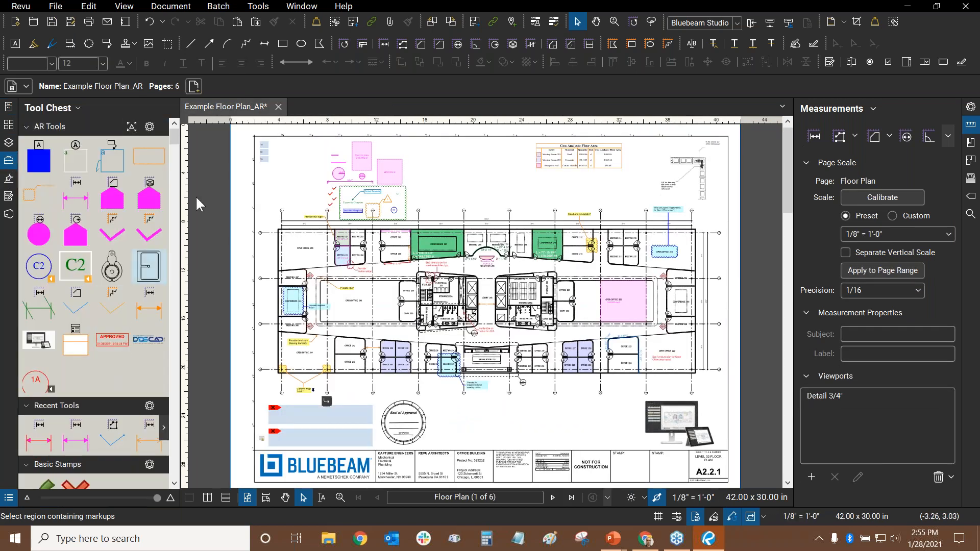
key("alt+Tab")
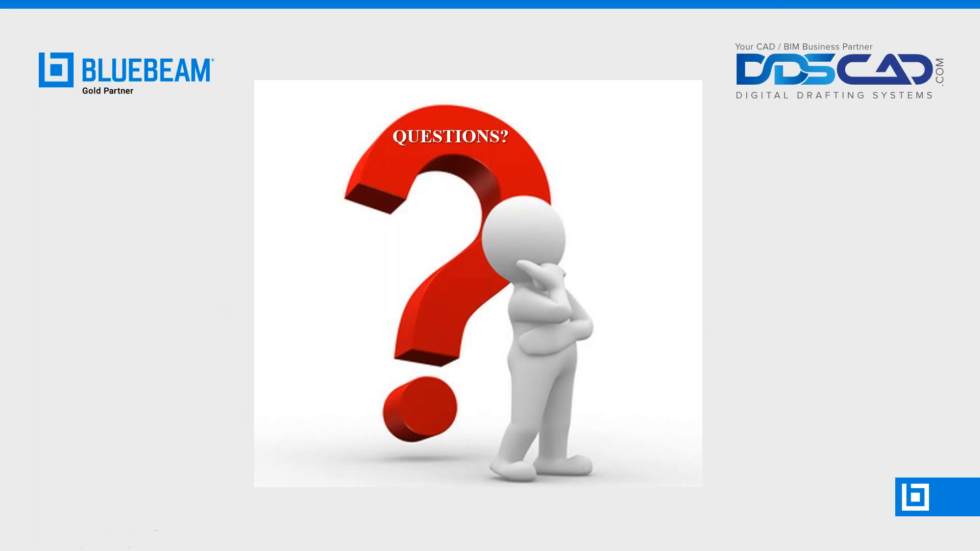
key("Right")
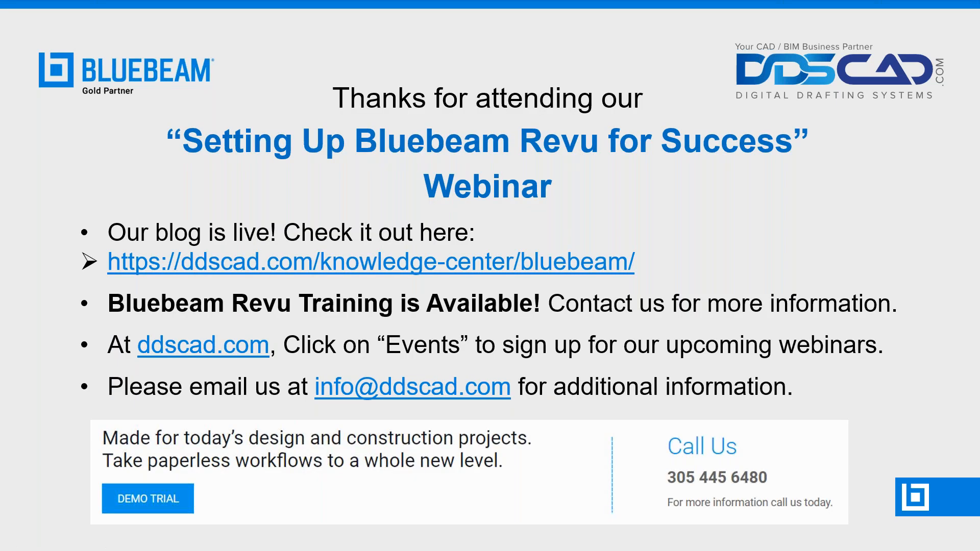